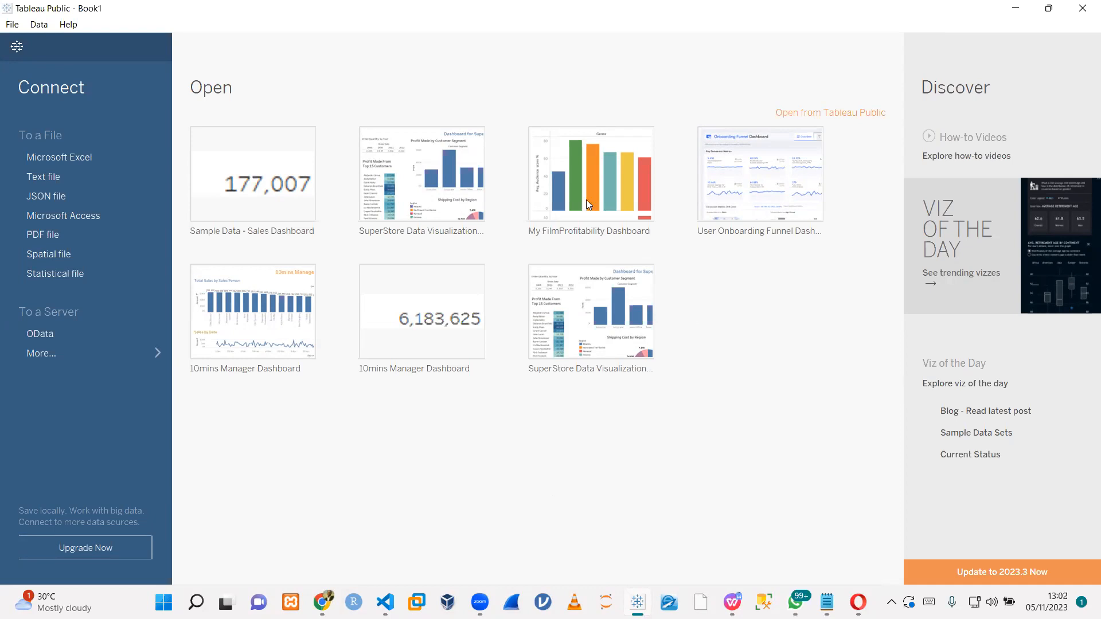
- Try to create a new workbook, and close the file-deletion progress window on the desktop
click(12, 25)
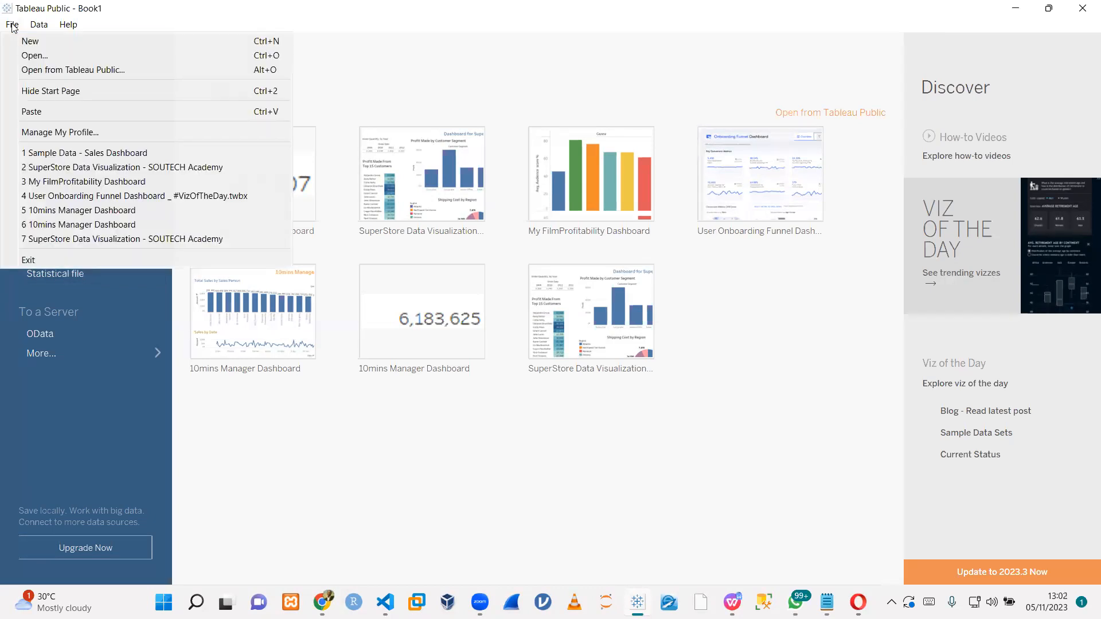
click(38, 43)
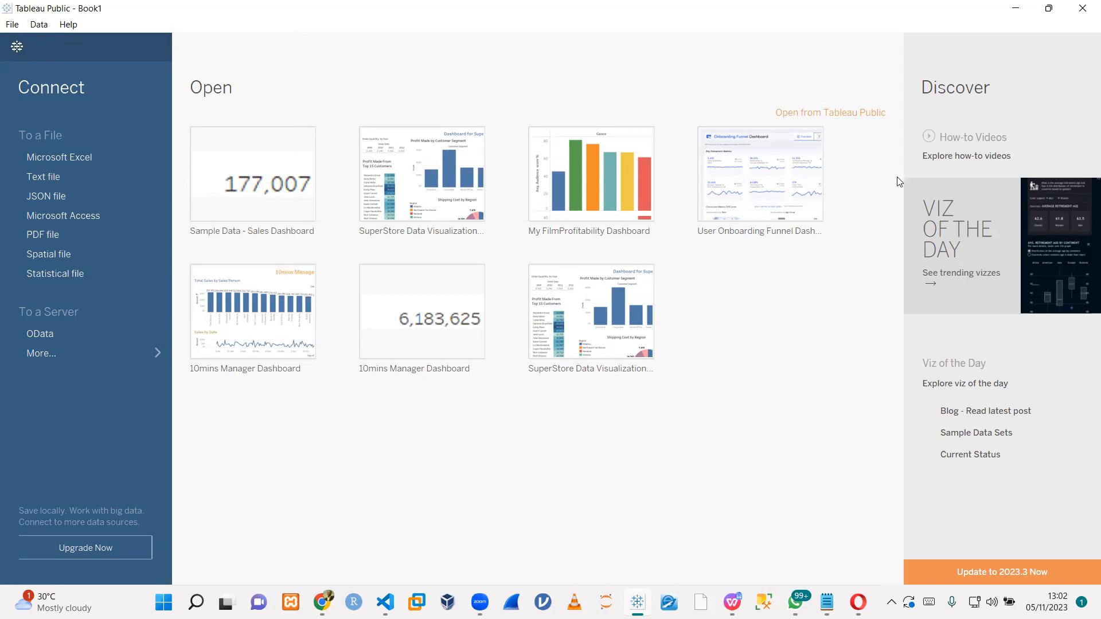
click(1016, 8)
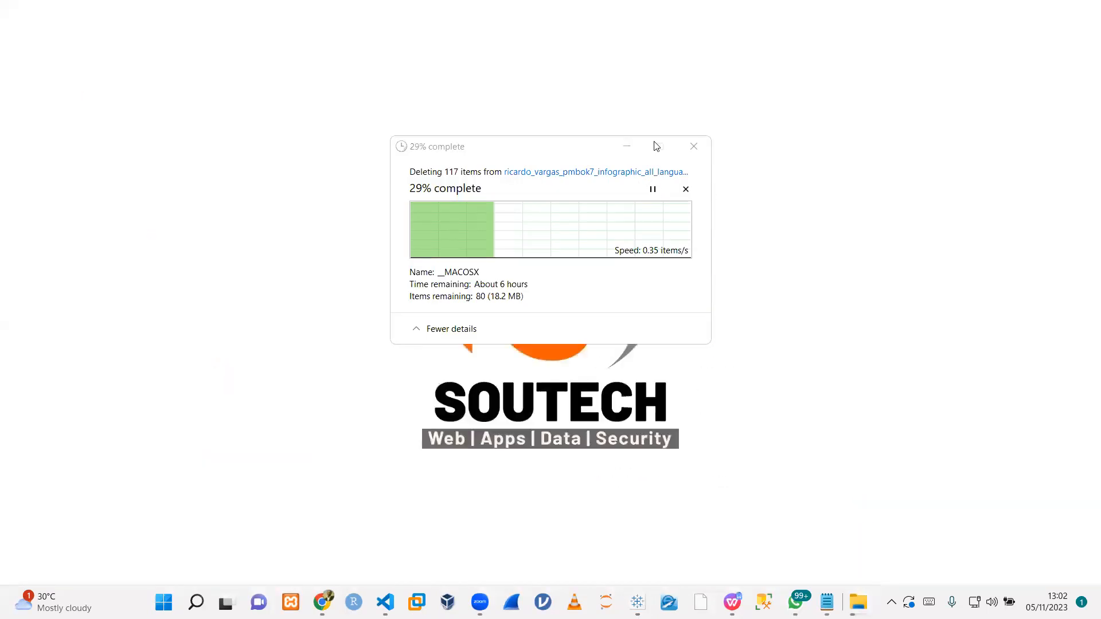
click(693, 147)
click(693, 147)
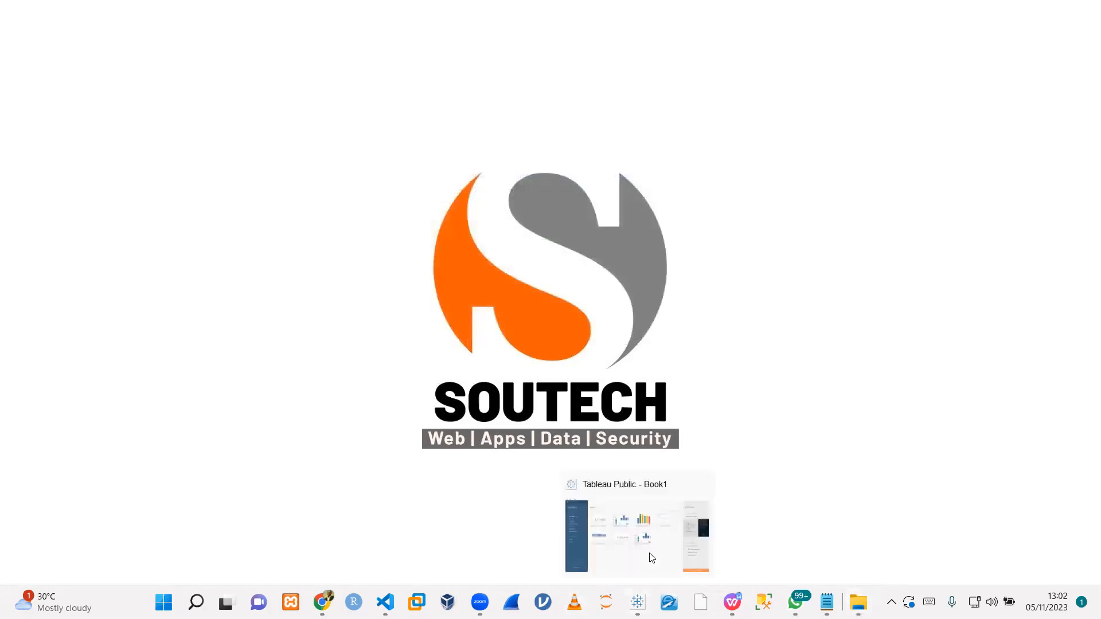
click(651, 558)
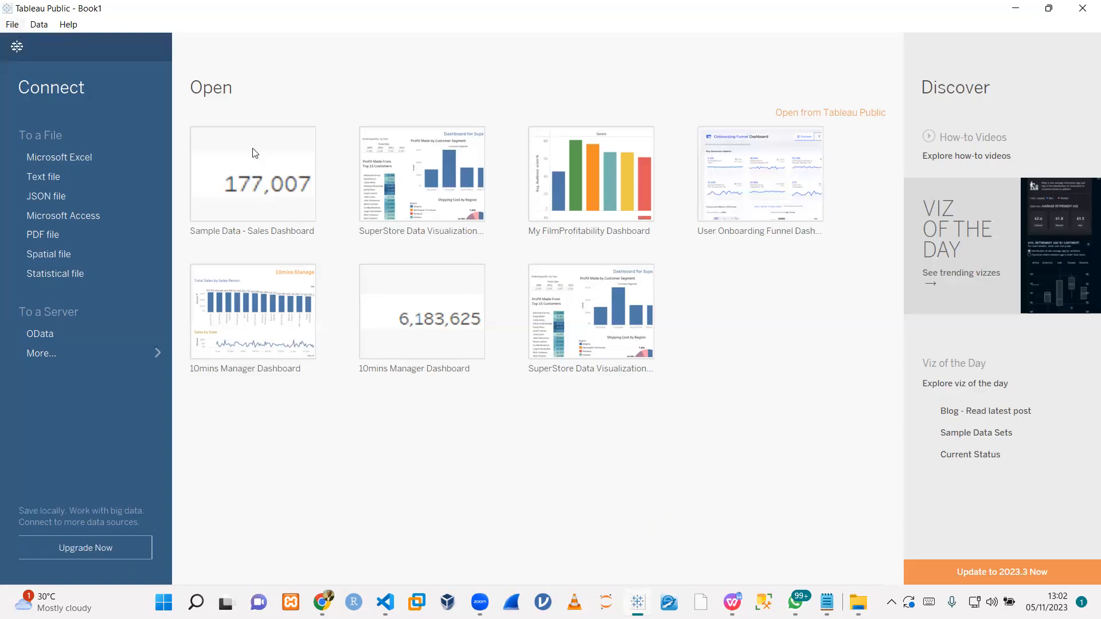
- Create a new workbook and maximize its window, dismissing the update notice
click(15, 26)
click(37, 42)
click(1015, 8)
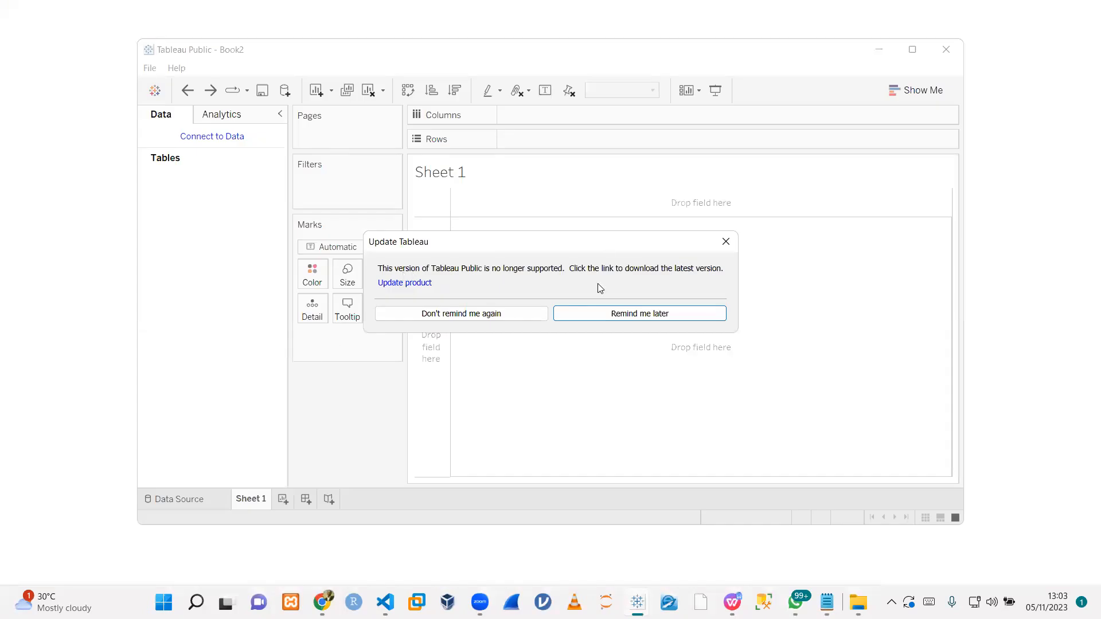
click(724, 246)
mouse_move(637, 602)
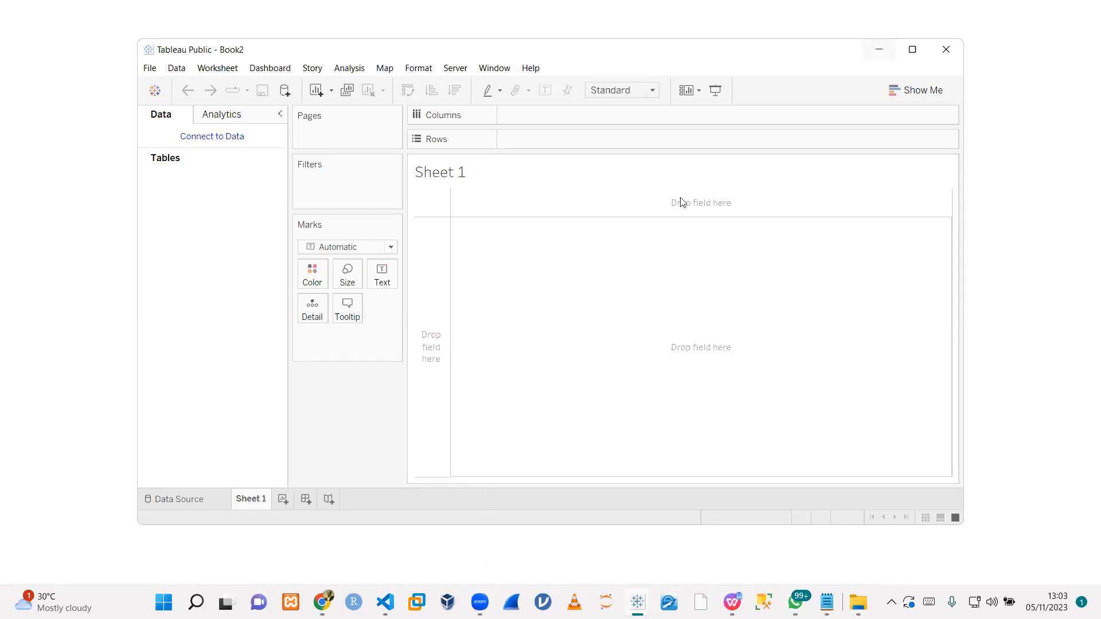
key(super+Up)
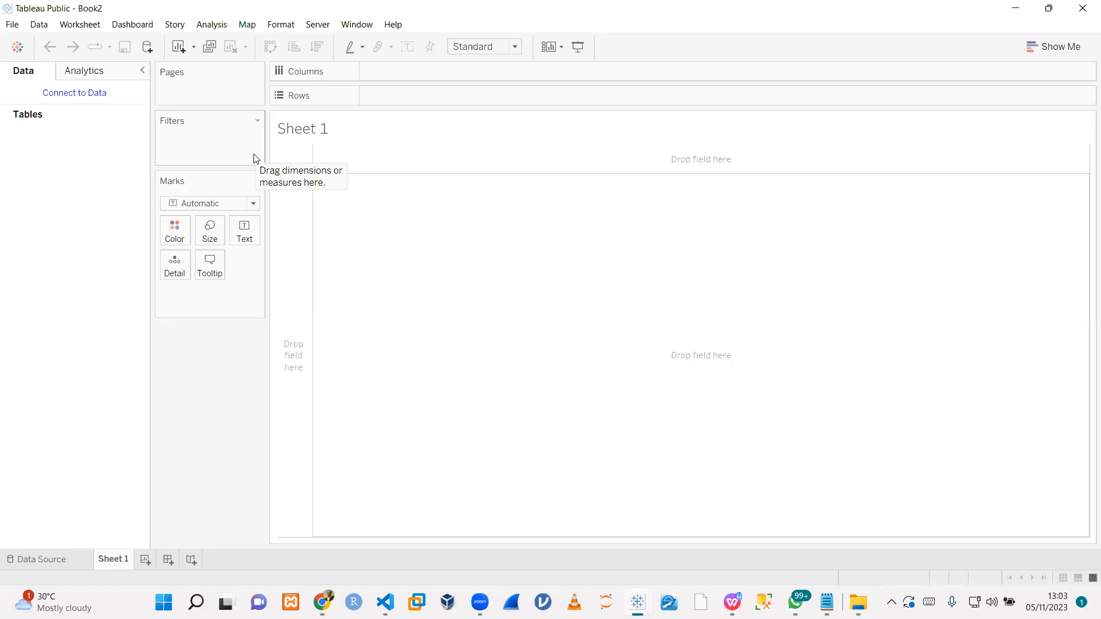
click(13, 24)
click(36, 41)
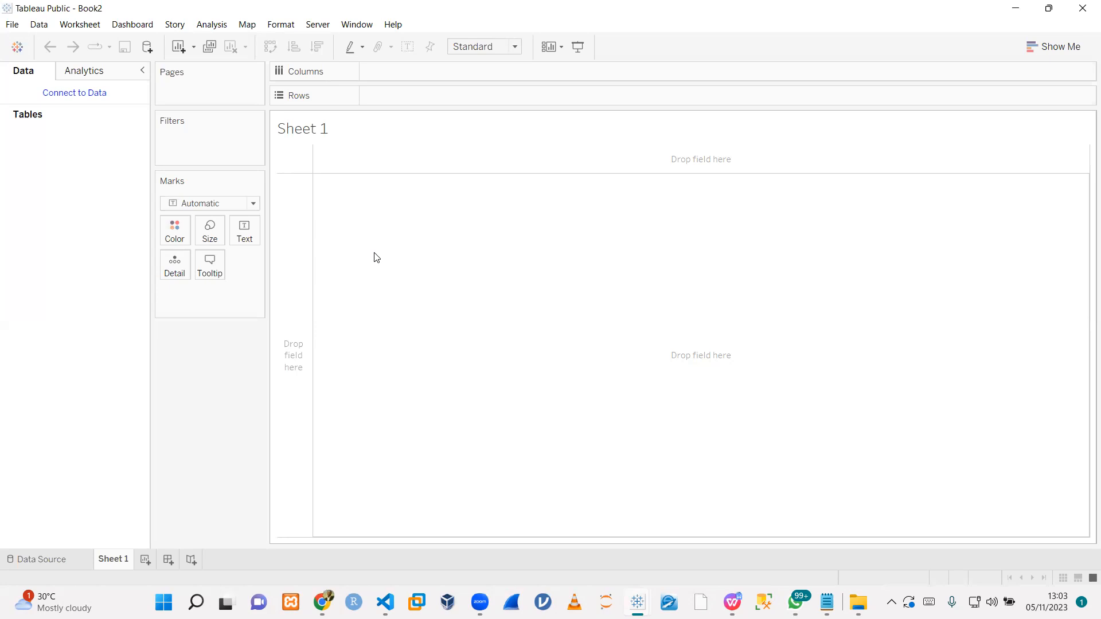
double_click(426, 134)
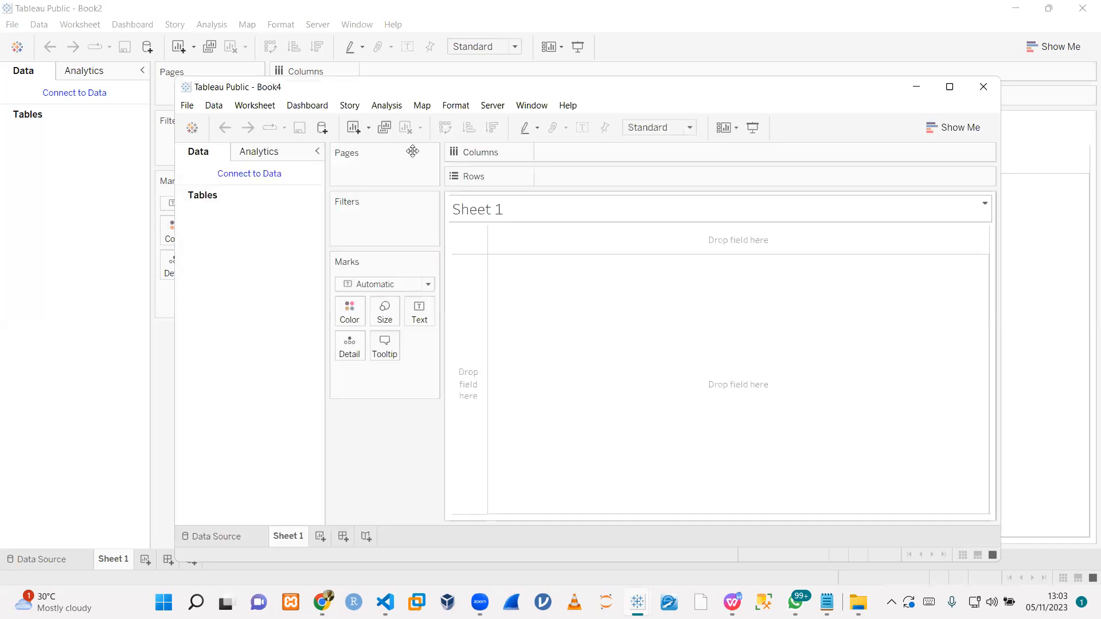
click(983, 88)
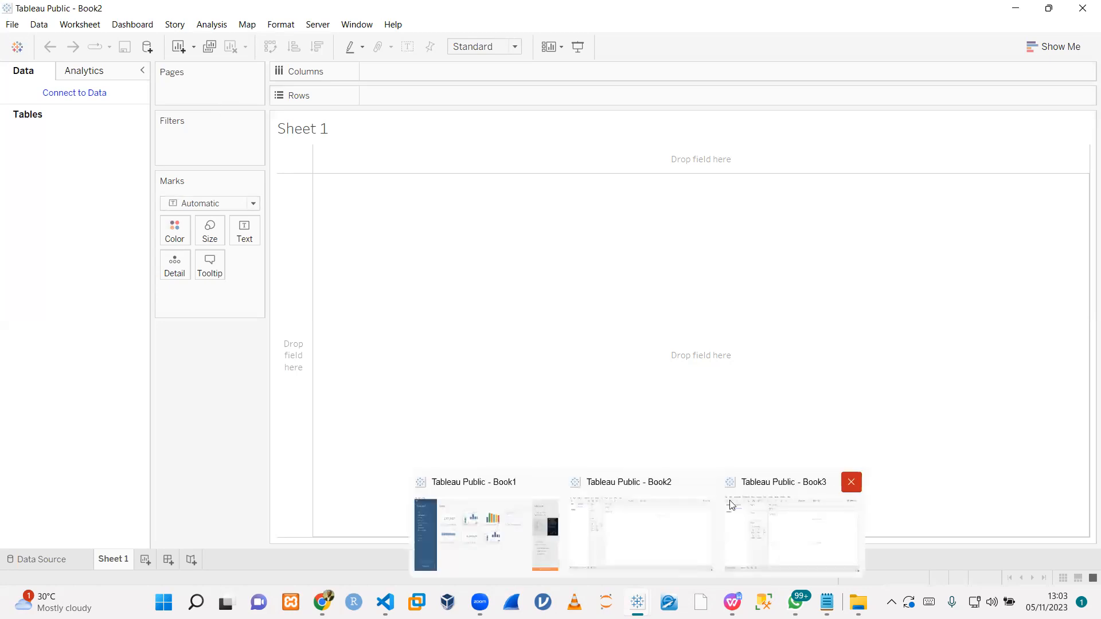
- Connect the workbook to the Microsoft Excel file SalesData001 as a new data source
click(16, 28)
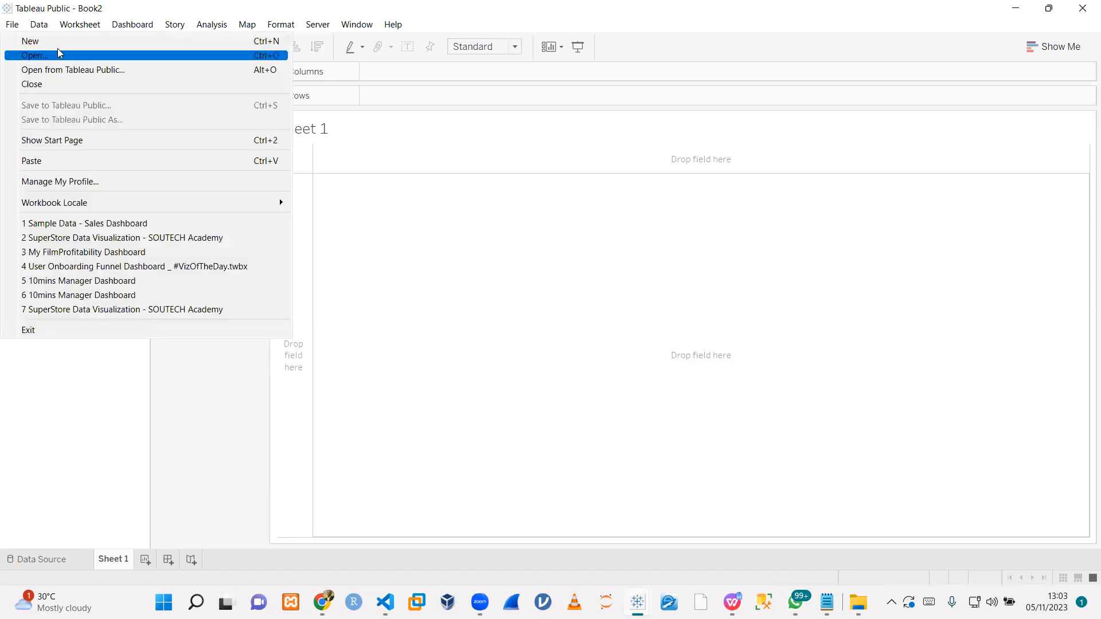
click(40, 26)
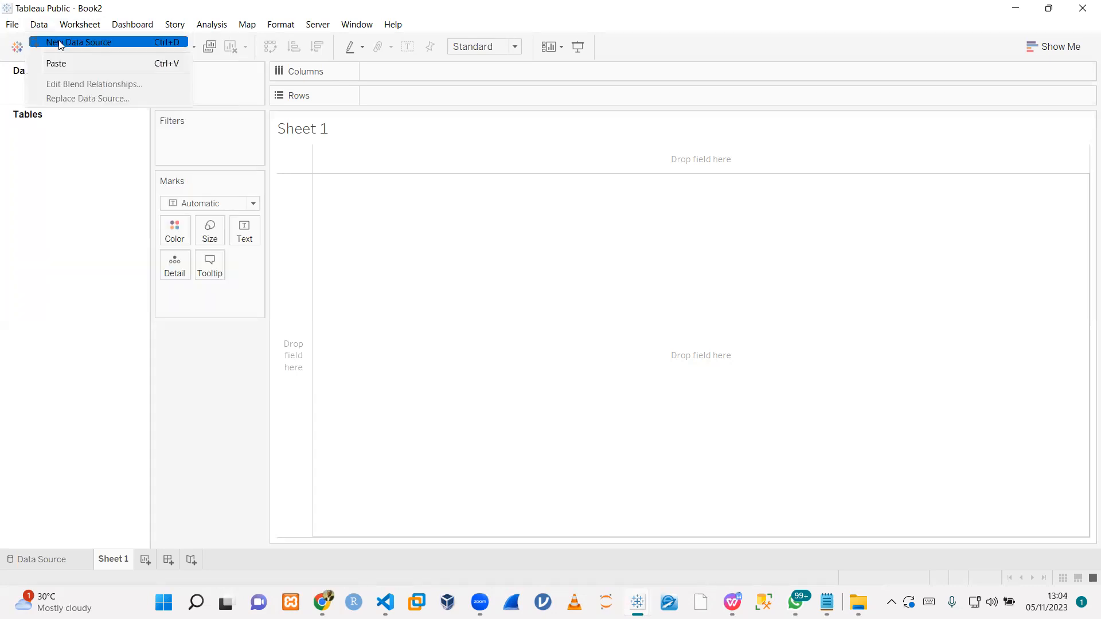
click(60, 43)
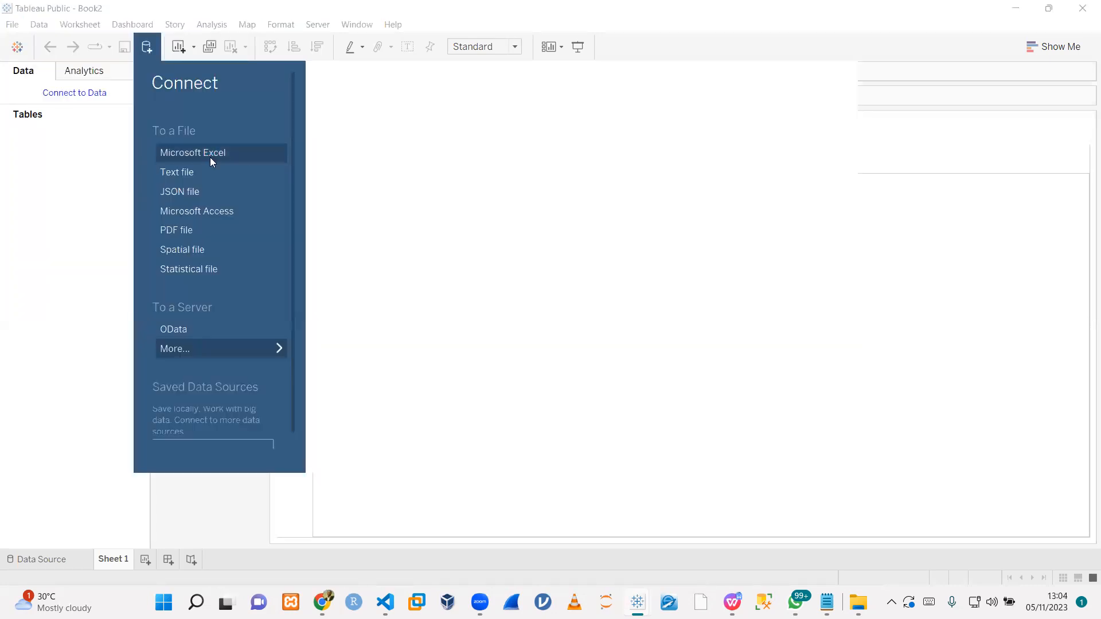
click(212, 158)
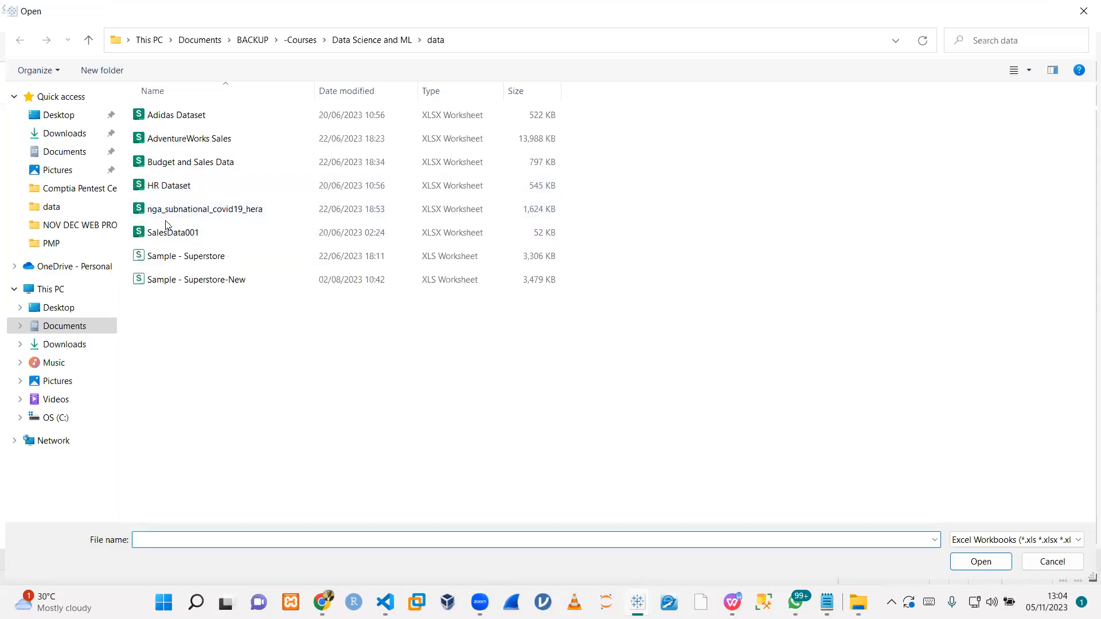
double_click(175, 237)
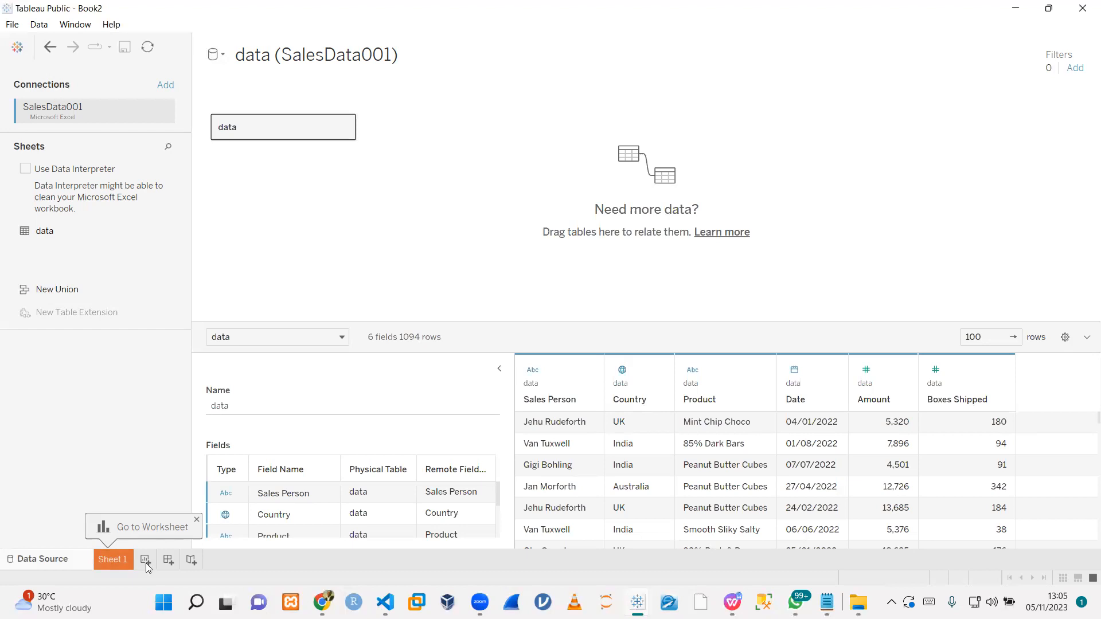
- On Sheet 1, plot the Country field as a symbol map
click(112, 560)
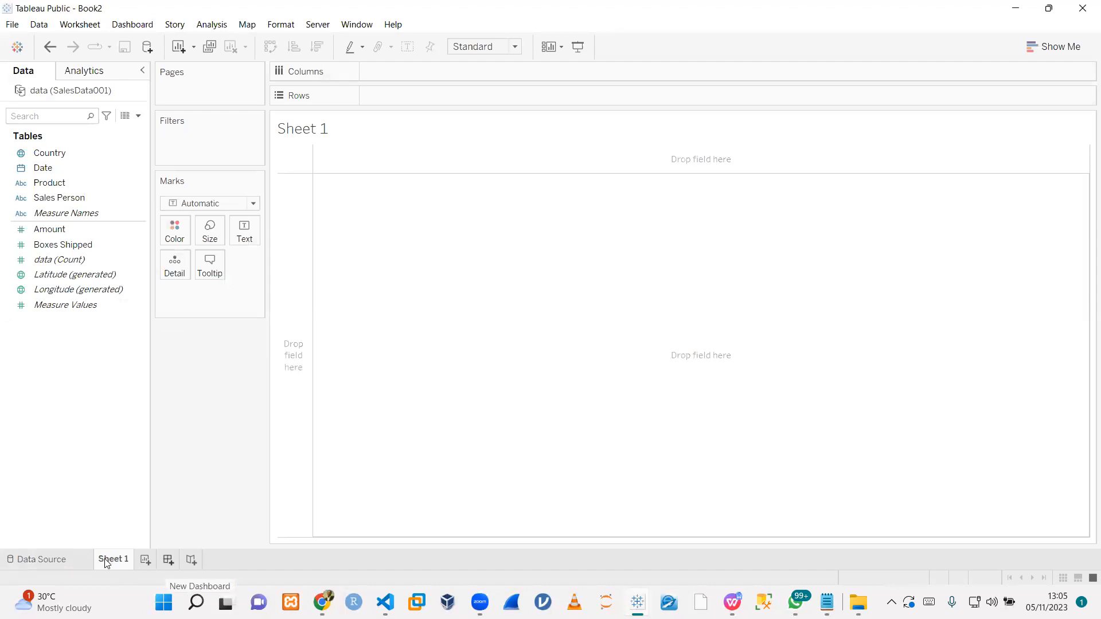
click(80, 198)
click(63, 155)
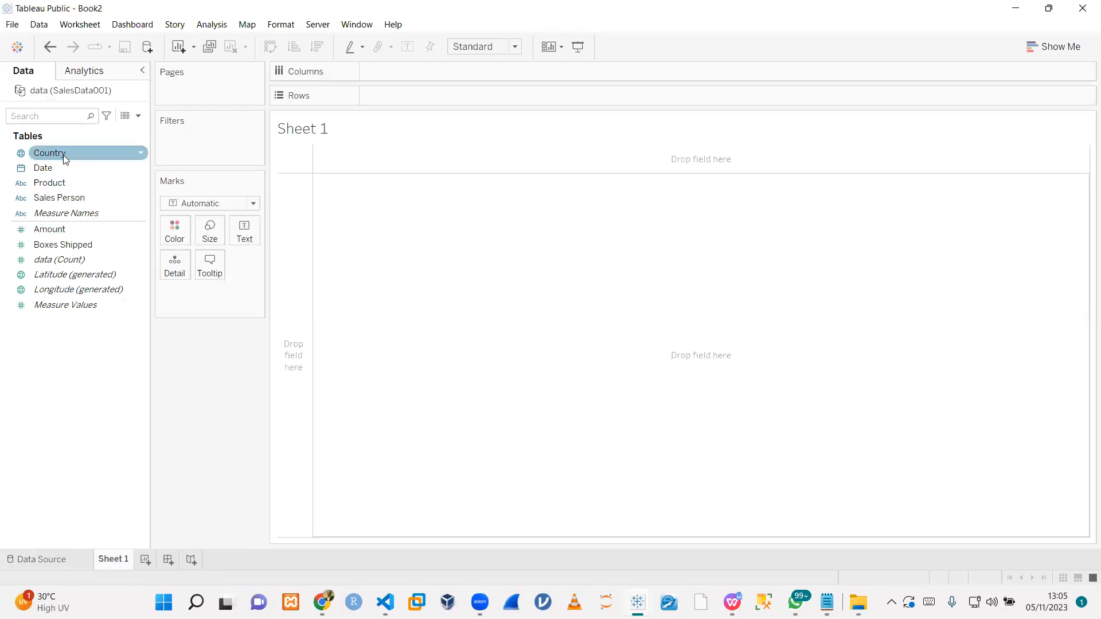
click(64, 157)
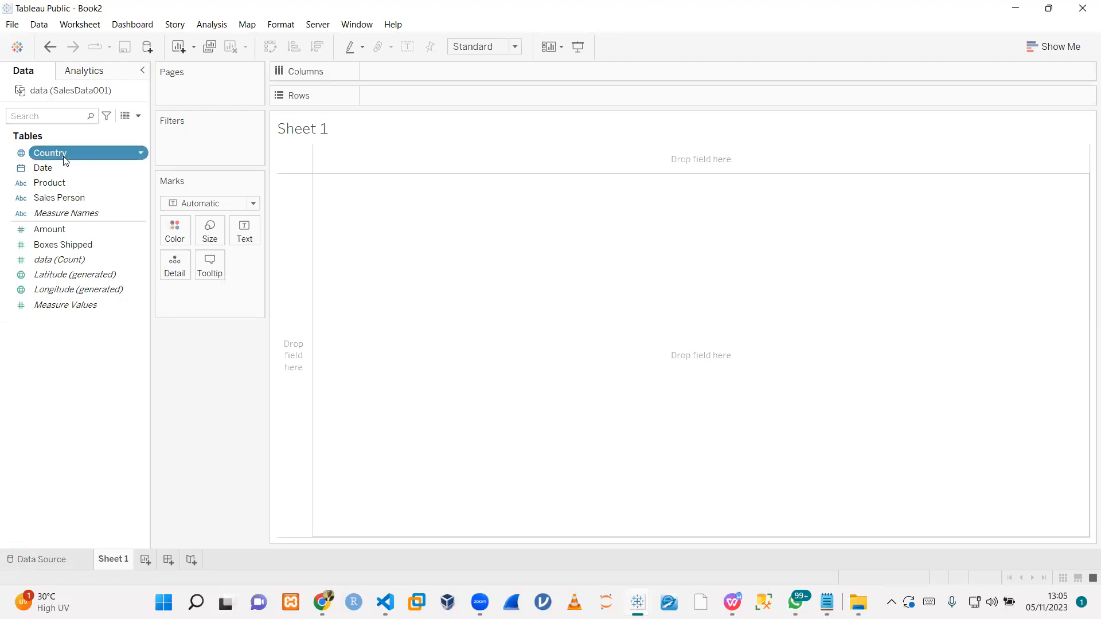
double_click(64, 160)
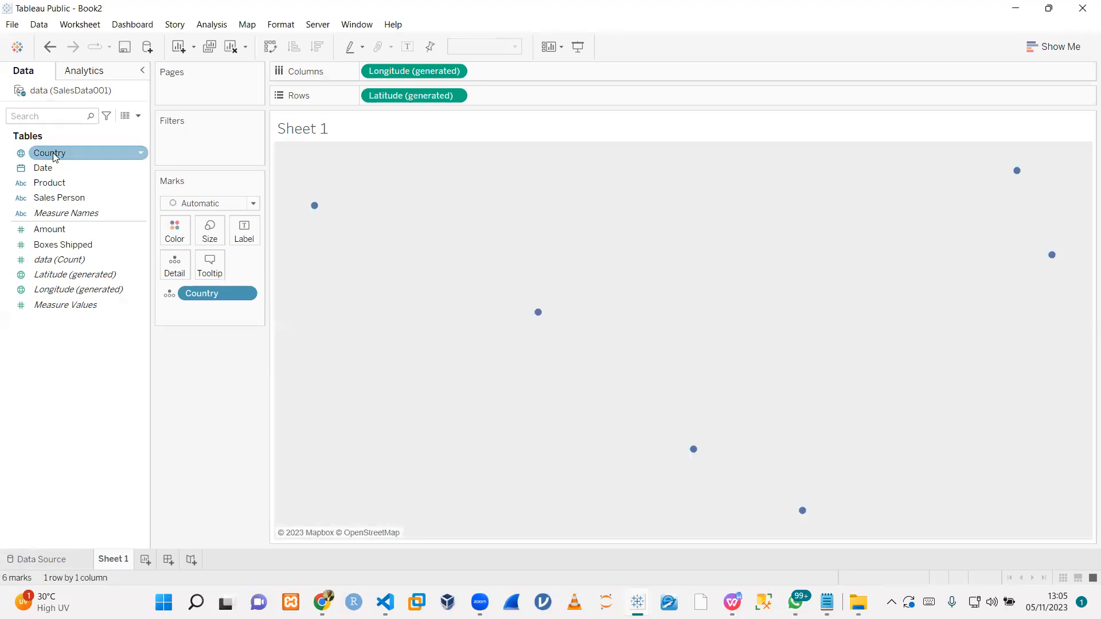
click(66, 214)
click(65, 229)
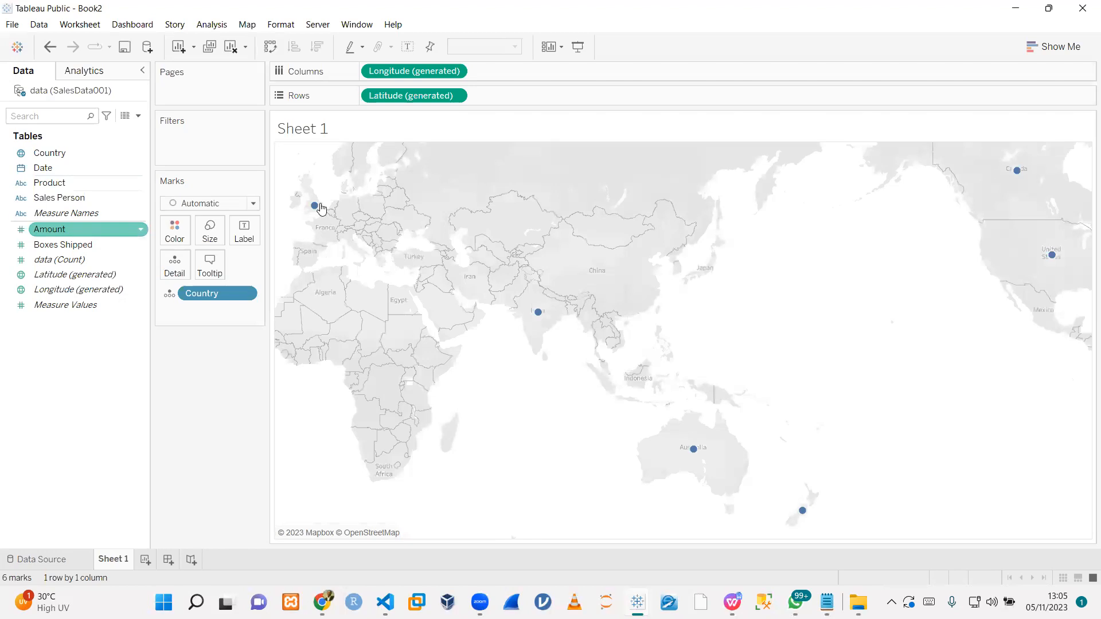
click(314, 205)
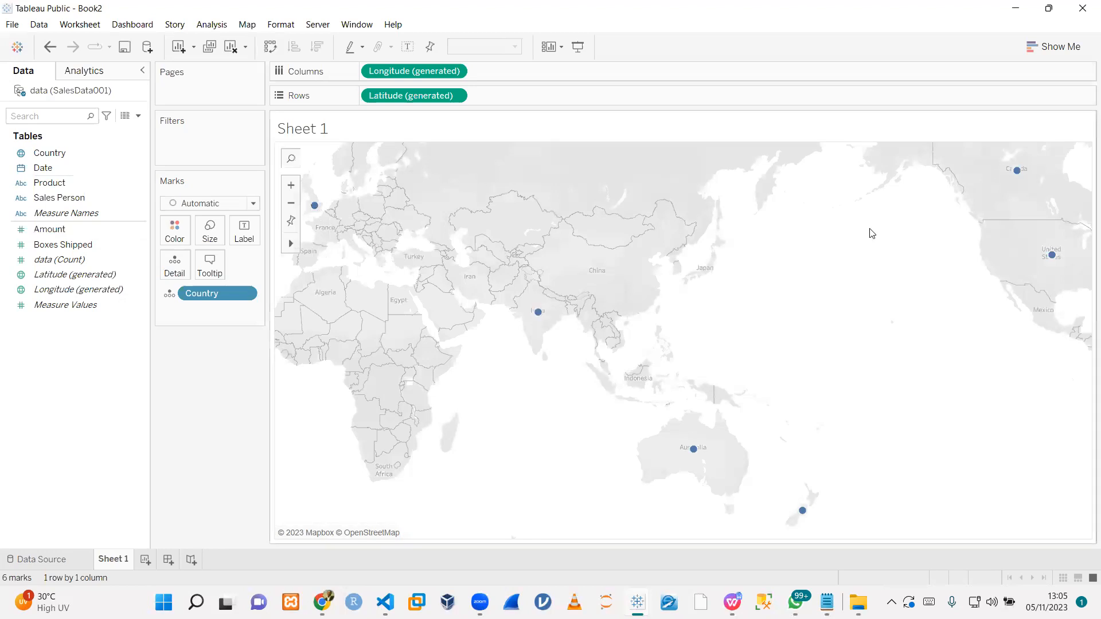
- Add the Amount measure to the country map and inspect the marks for Australia, USA and Canada
click(56, 230)
double_click(57, 230)
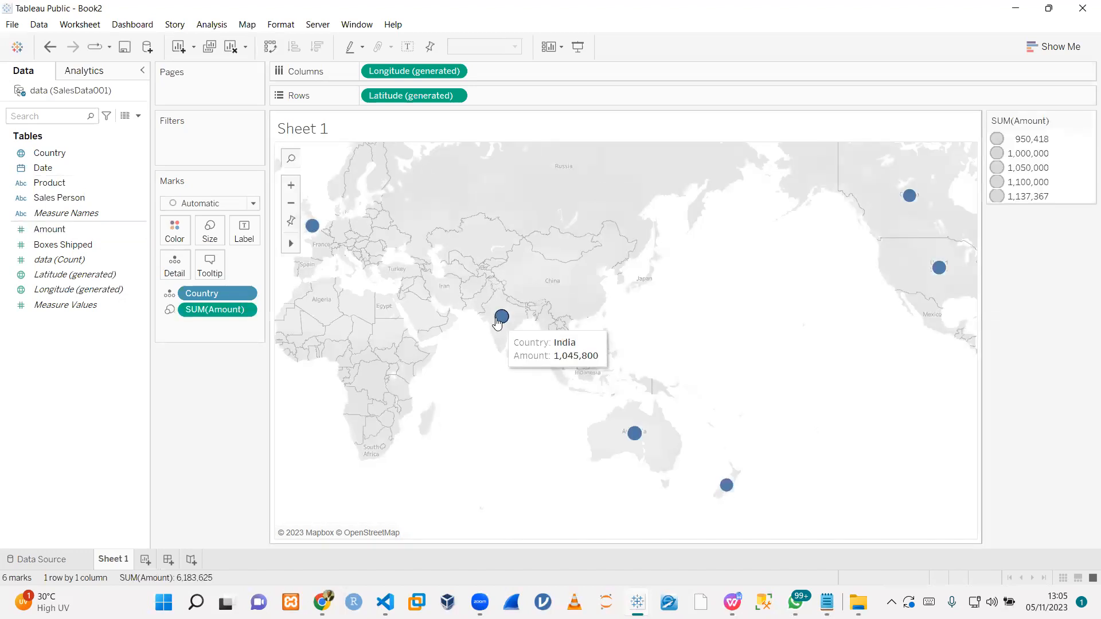
mouse_move(640, 438)
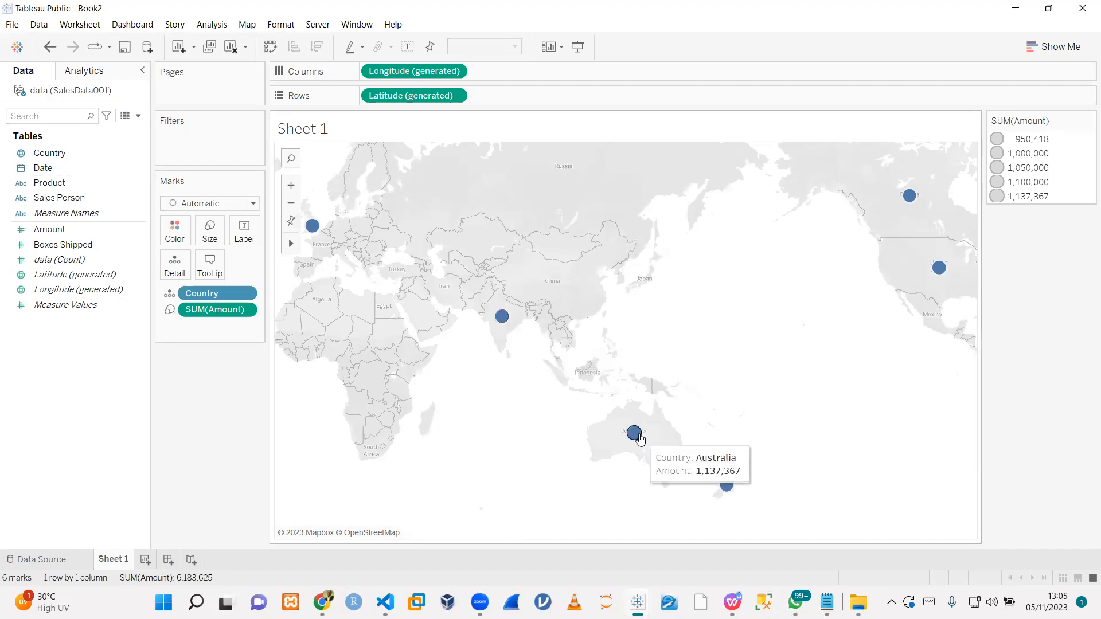
mouse_move(934, 280)
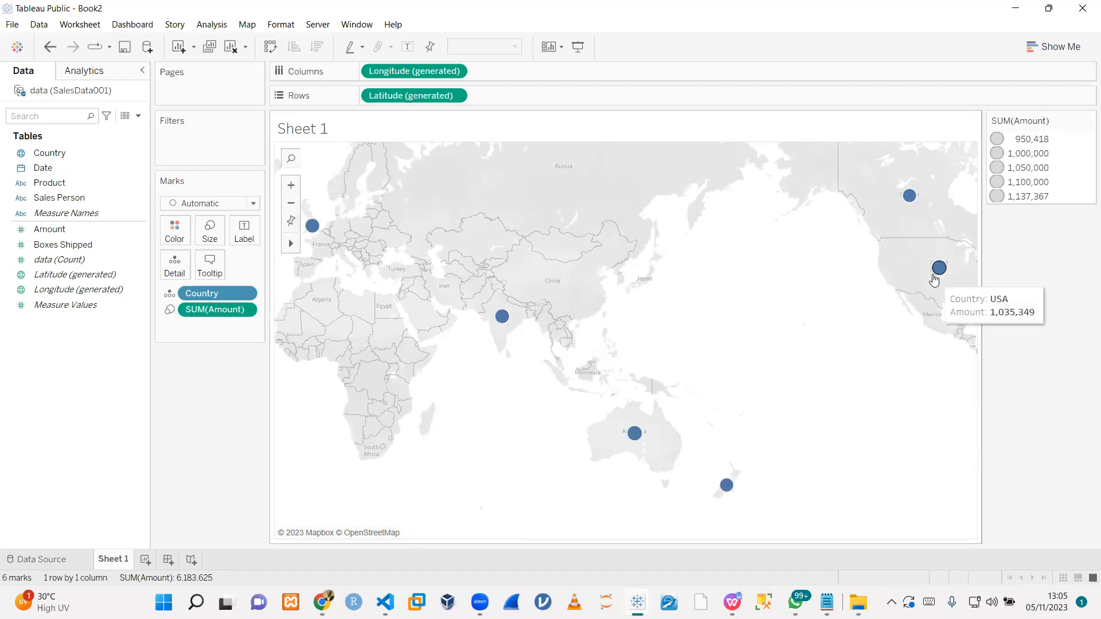
mouse_move(909, 199)
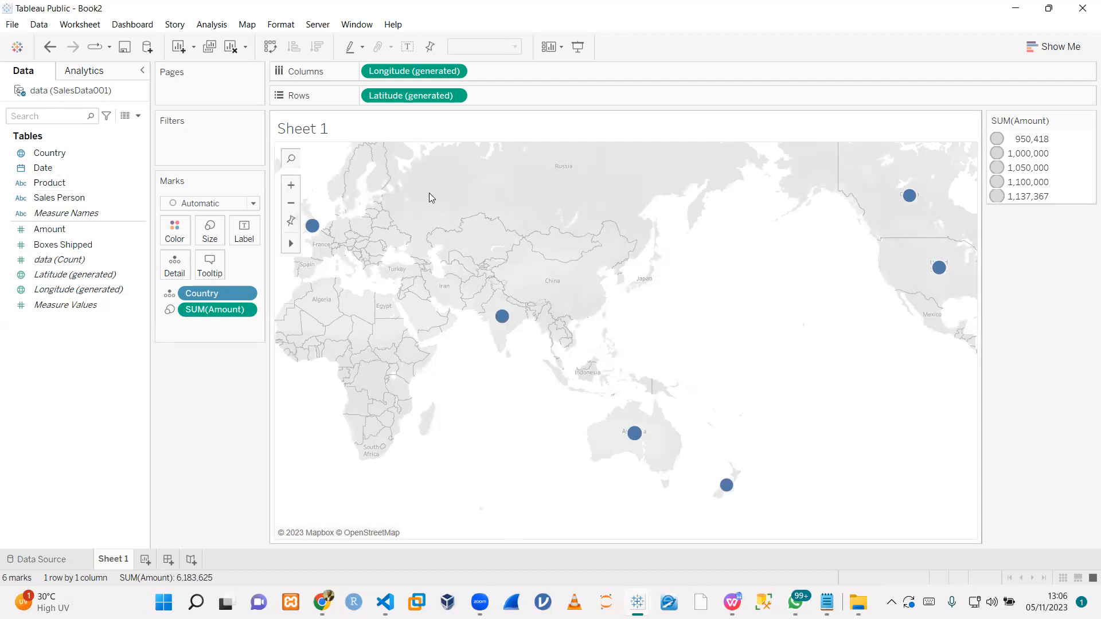
- Convert the map to a horizontal bar chart and swap its rows and columns to make the bars vertical
click(1050, 48)
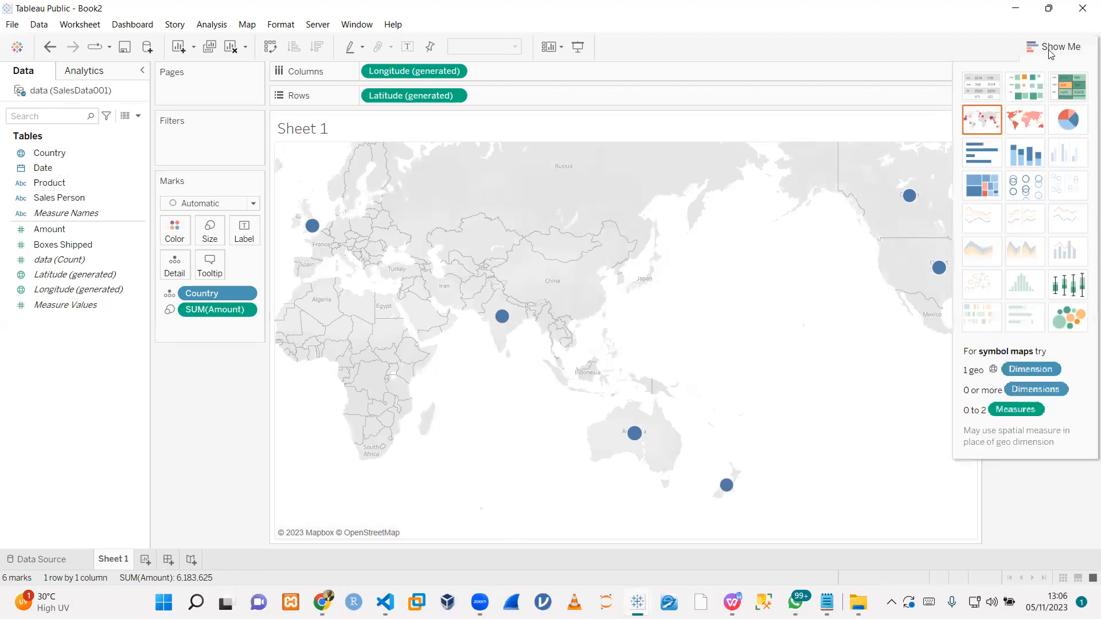
click(984, 161)
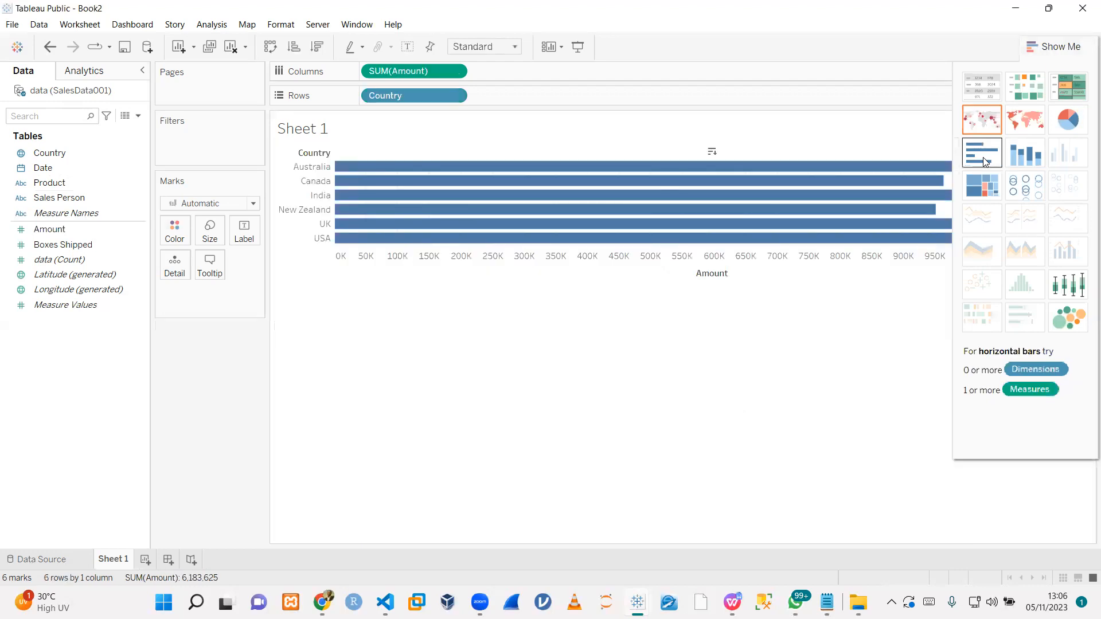
click(269, 47)
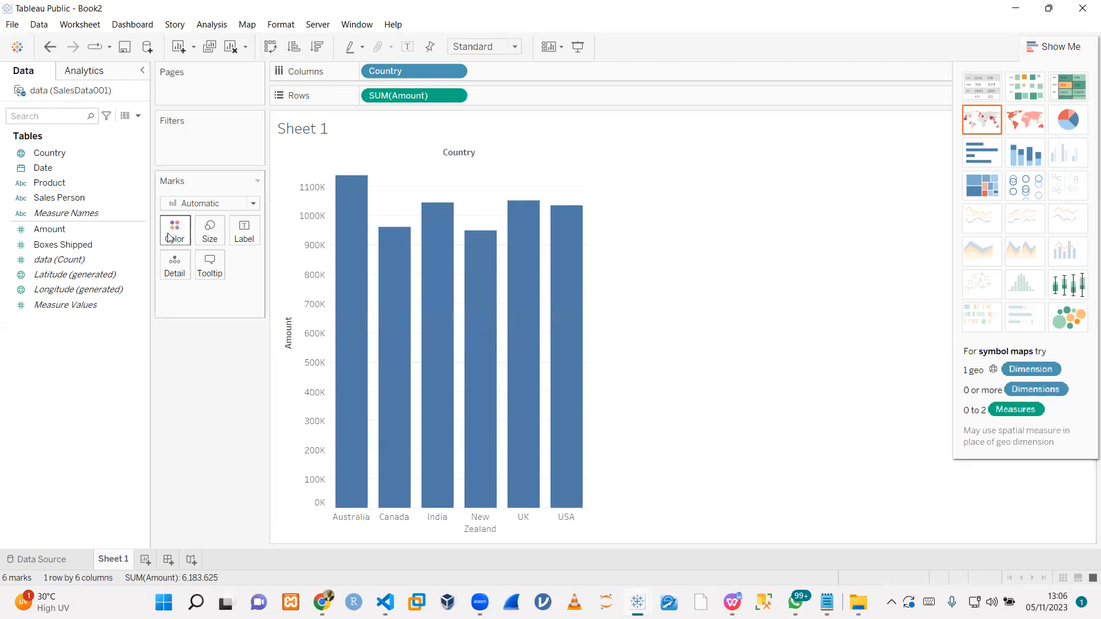
- Color the bars by Country and sort them in ascending order of Amount
drag(53, 152, 174, 231)
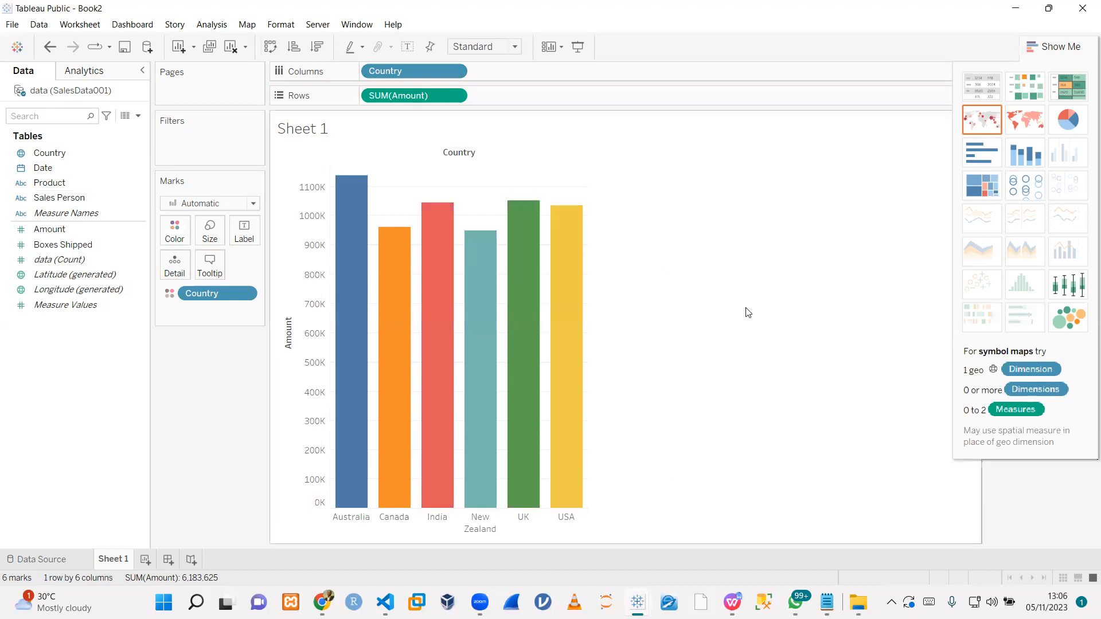
click(293, 47)
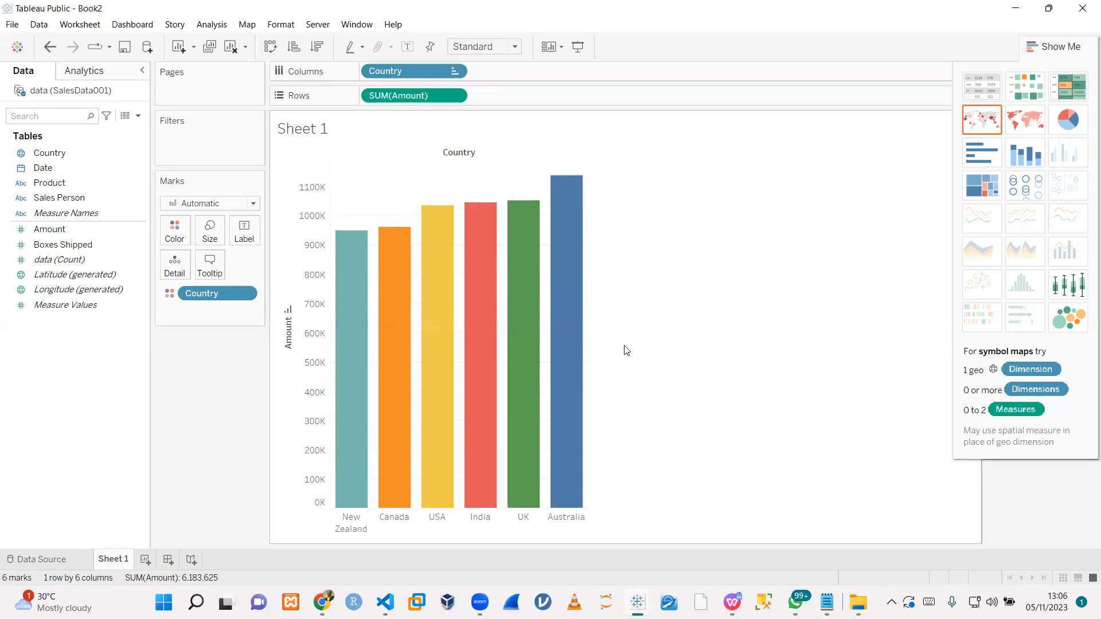
- Replace the title of Sheet 1 with "Sales Amount by Country"
double_click(324, 130)
key(ctrl+a)
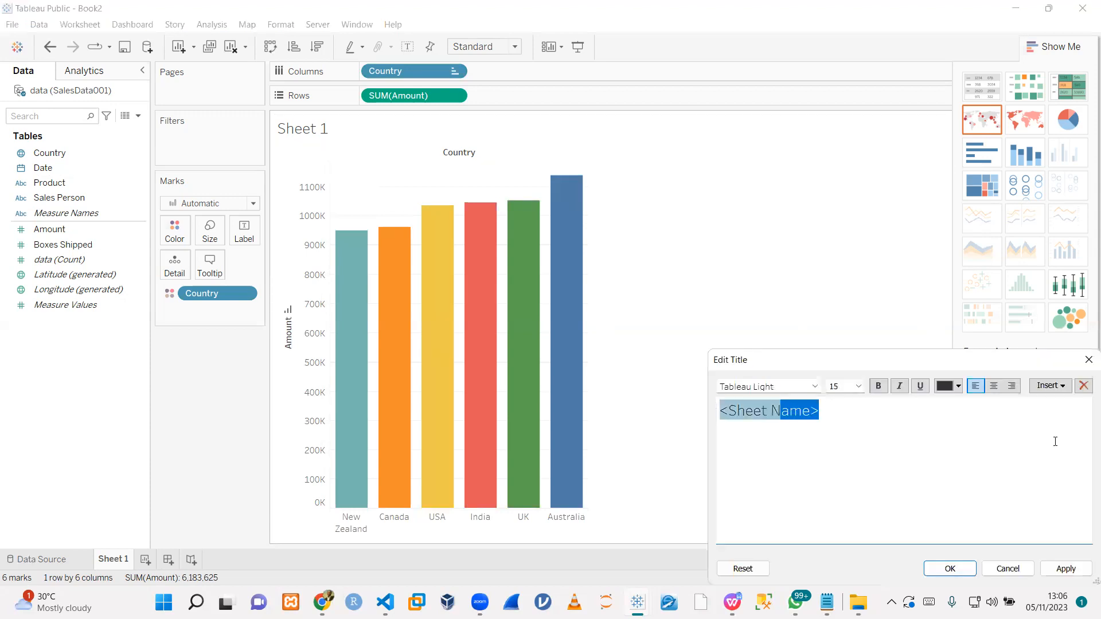
text(Sales Amount by Country)
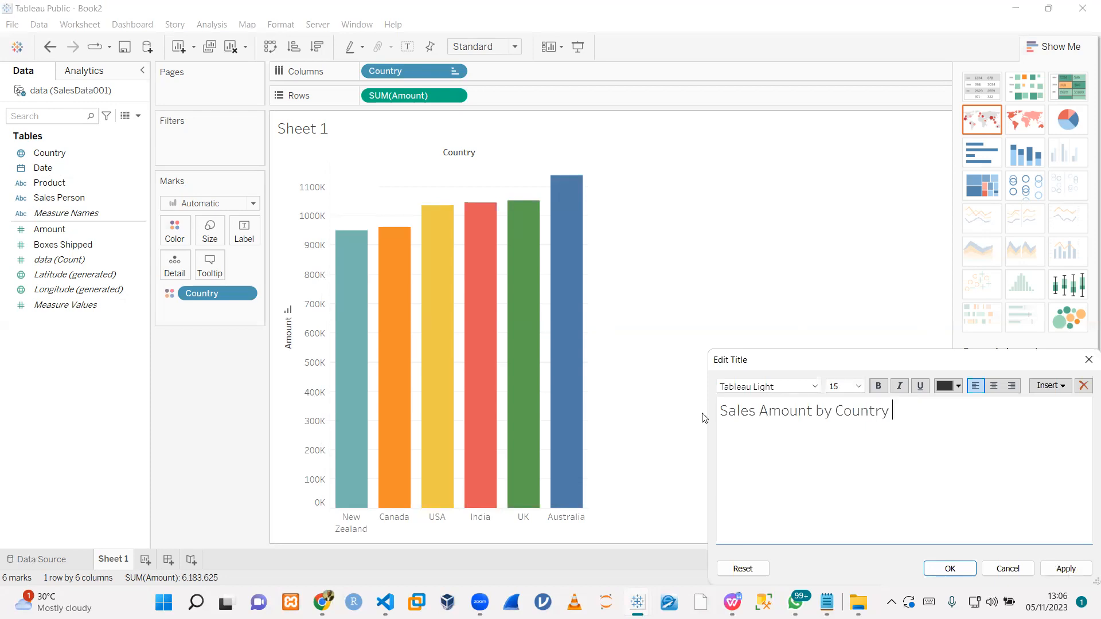
- Format the whole sheet title in Tahoma at size 12 and confirm the title changes
key(ctrl+a)
drag(719, 387, 795, 385)
text(tahoma)
key(Return)
click(841, 386)
text(12)
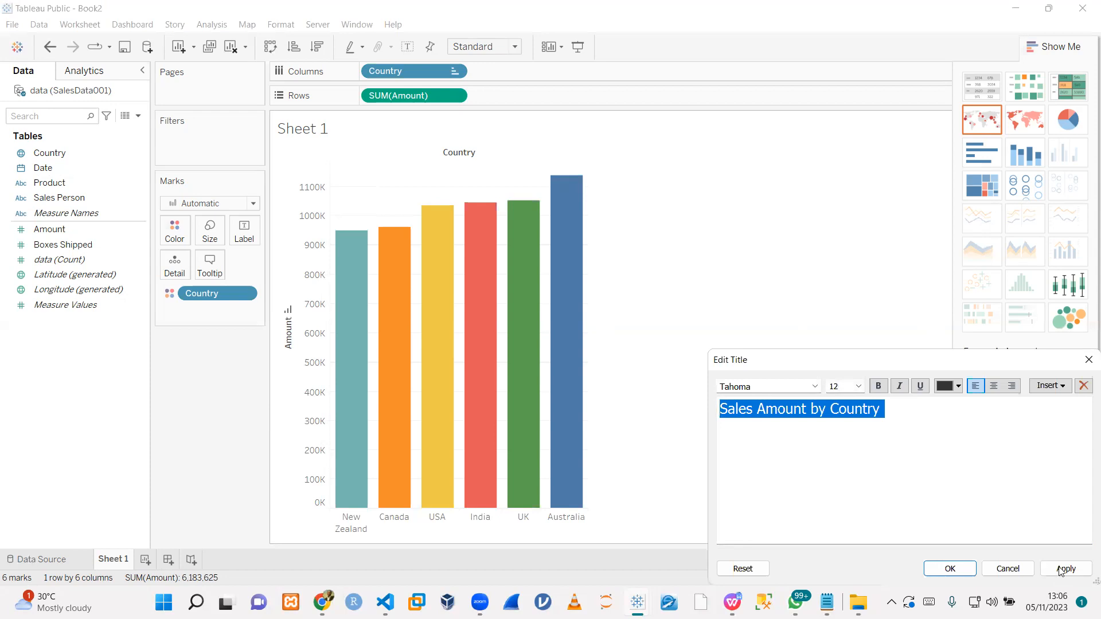
click(950, 569)
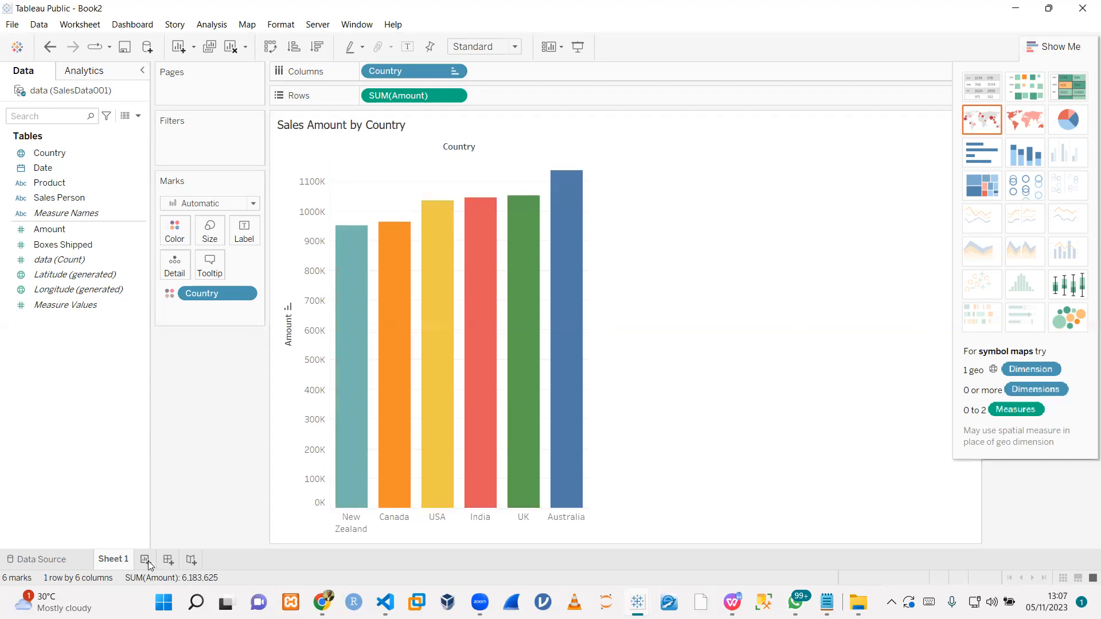
- Rename the Sheet 1 worksheet as "Sales Amount by Country"
right_click(113, 562)
click(197, 418)
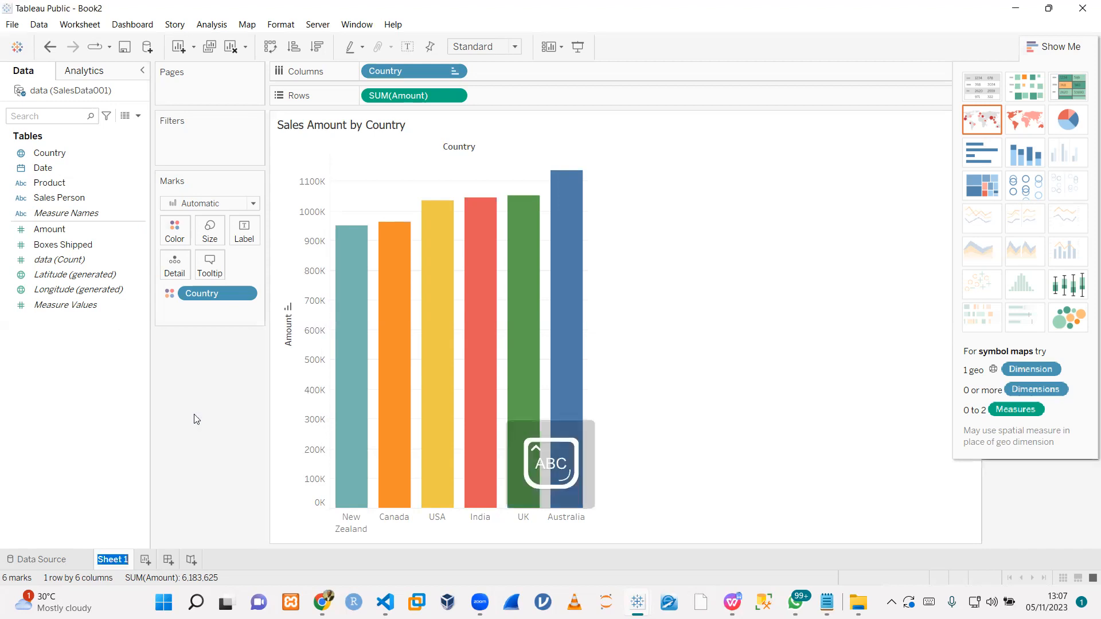
text(Sales Amount)
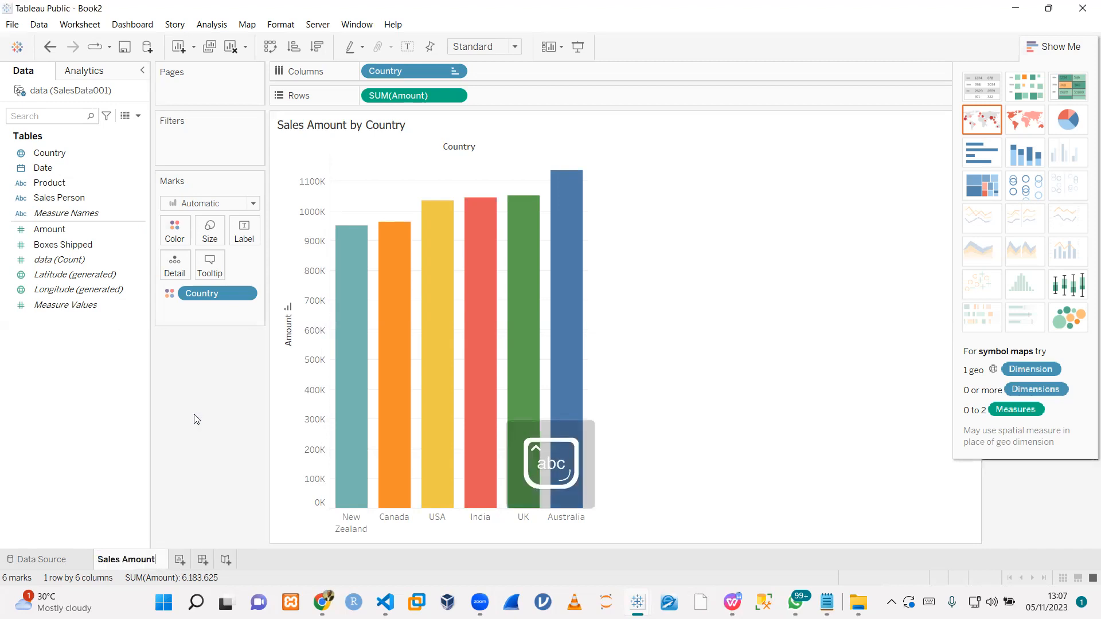
text( by Country)
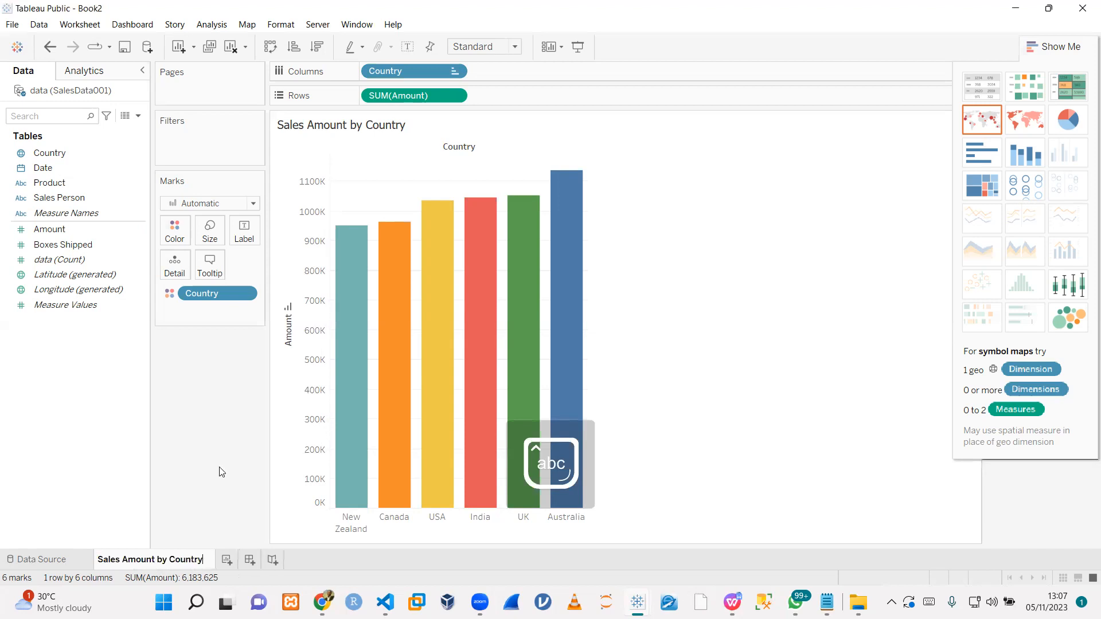
- Create a new worksheet and build a text table of summed Boxes Shipped for each Sales Person
click(226, 564)
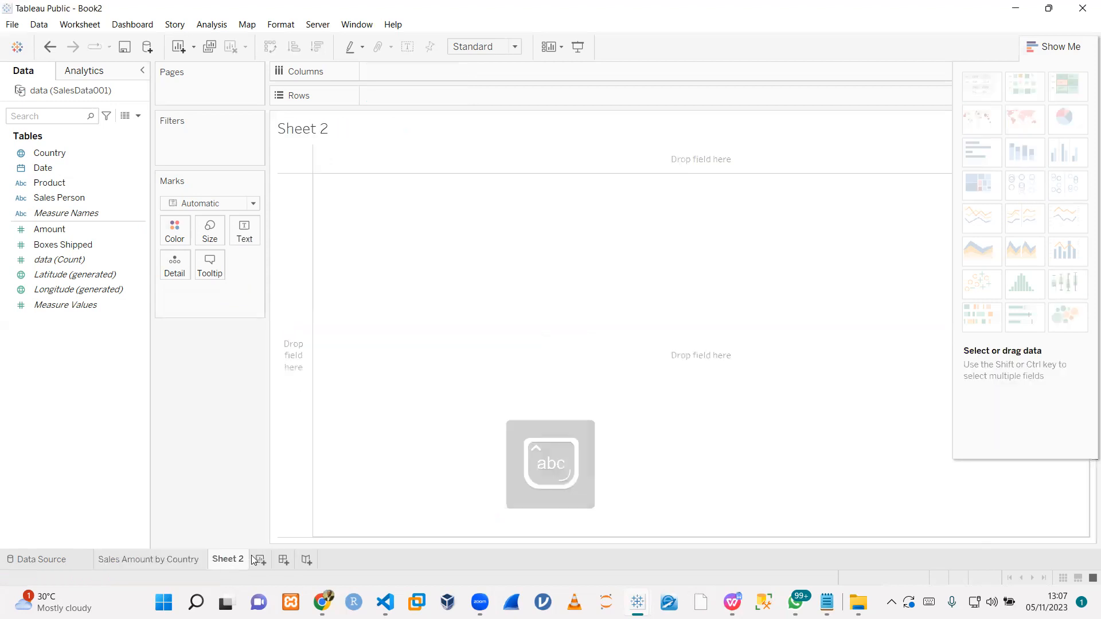
click(120, 198)
double_click(57, 198)
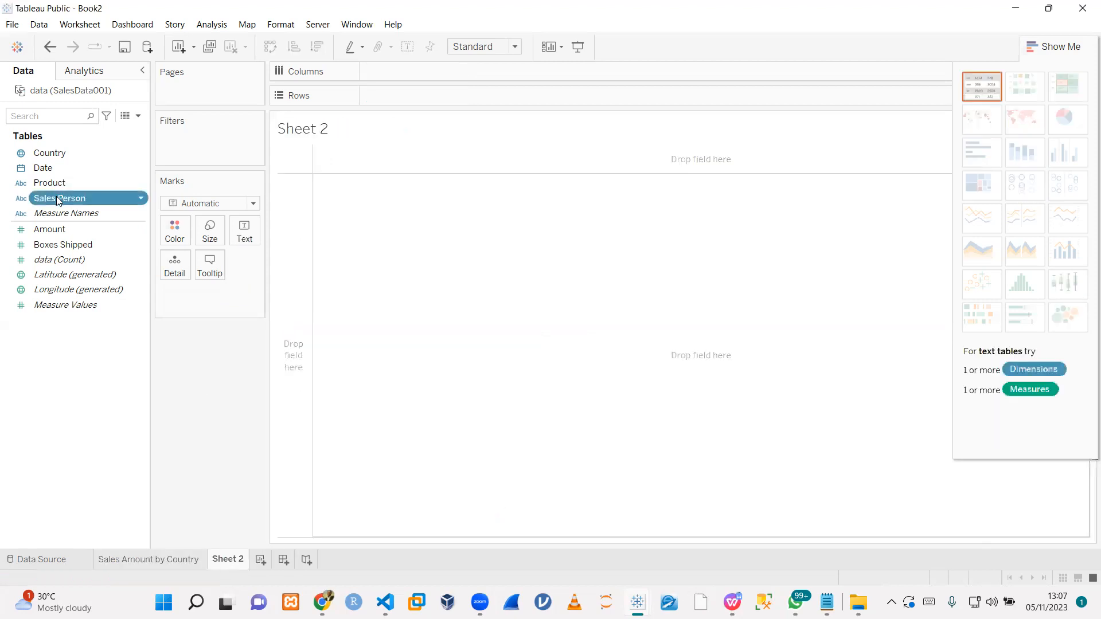
click(61, 262)
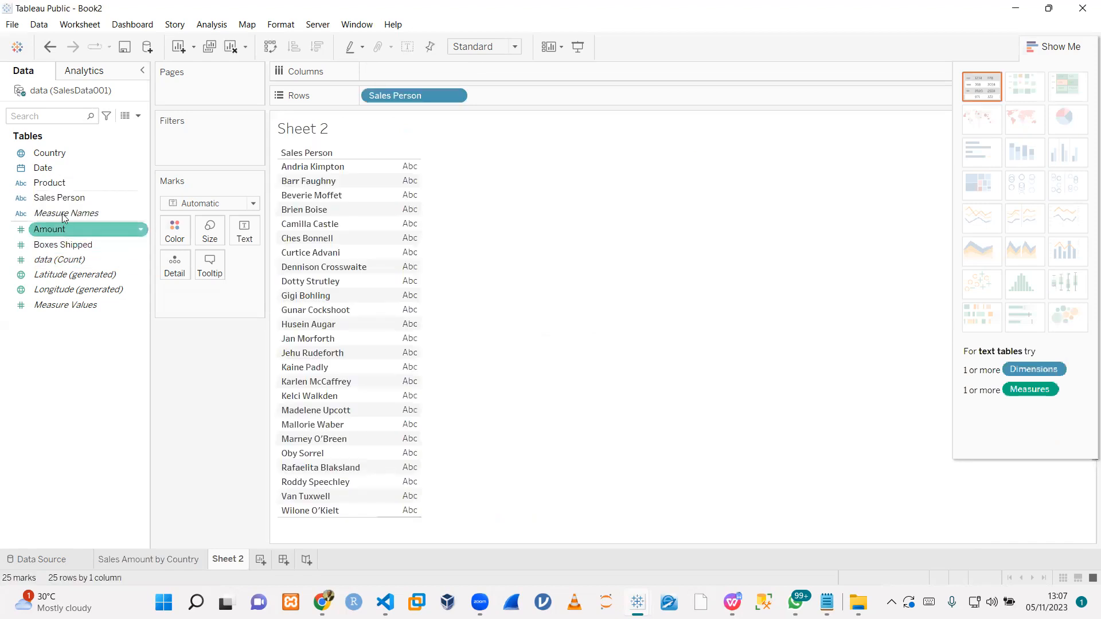
click(57, 245)
double_click(57, 245)
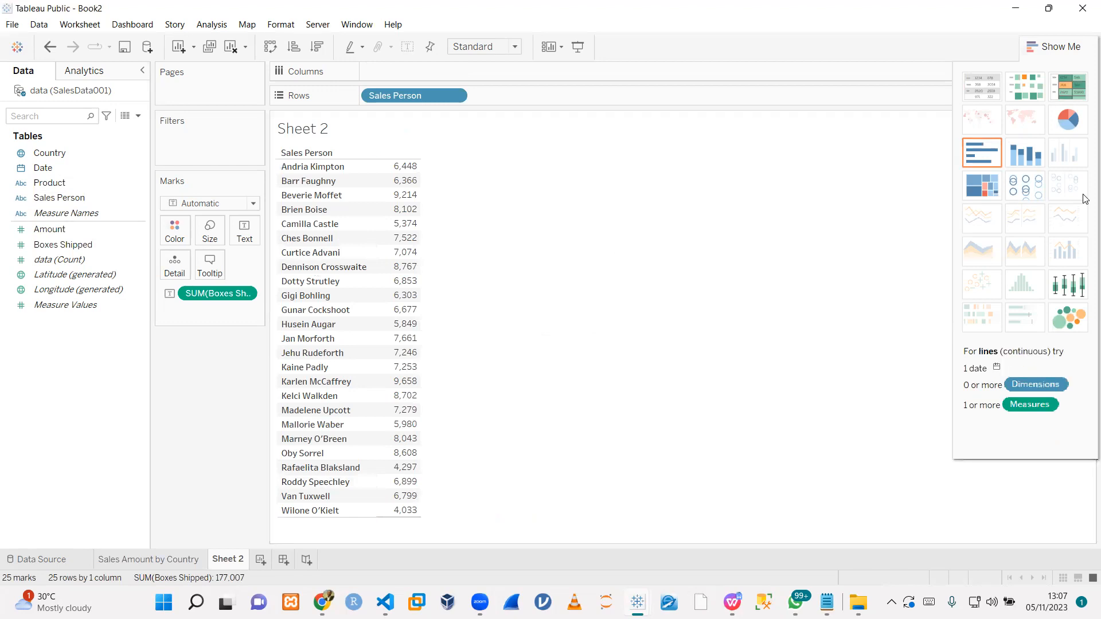
- Convert the Boxes Shipped table to a treemap and color its tiles by Sales Person
click(987, 191)
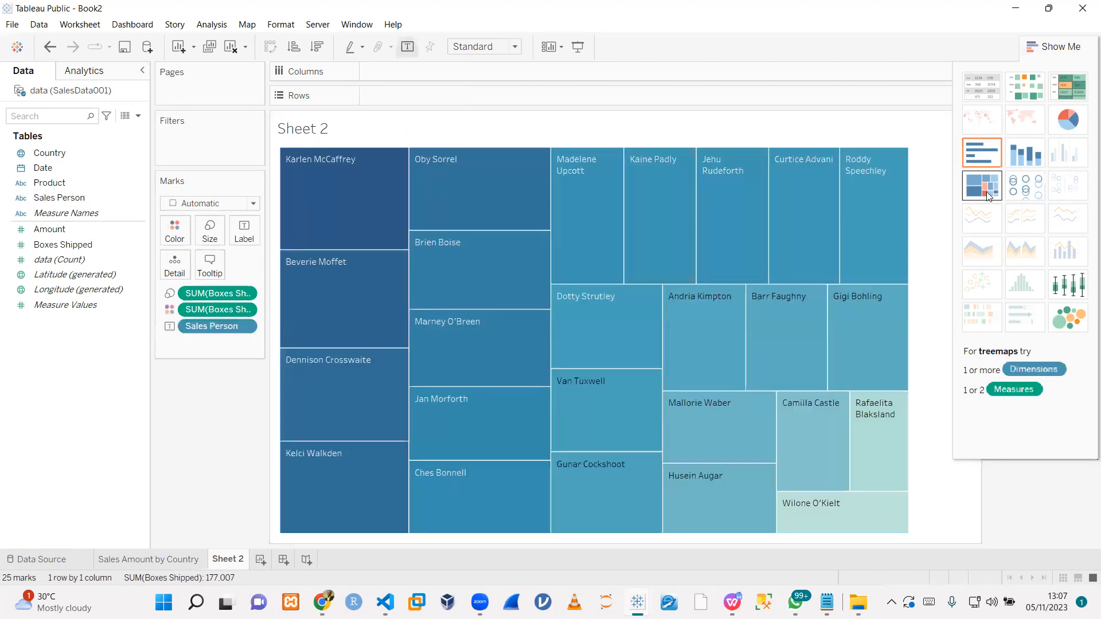
drag(57, 197, 177, 235)
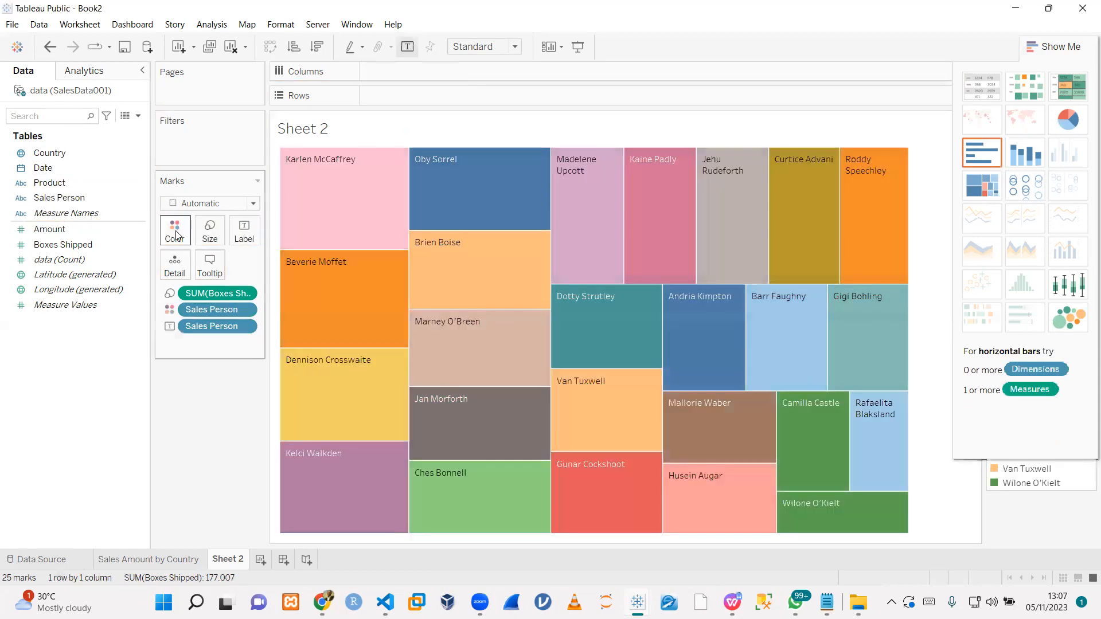
- Show mark labels on the bars of the Sales Amount by Country worksheet
click(138, 561)
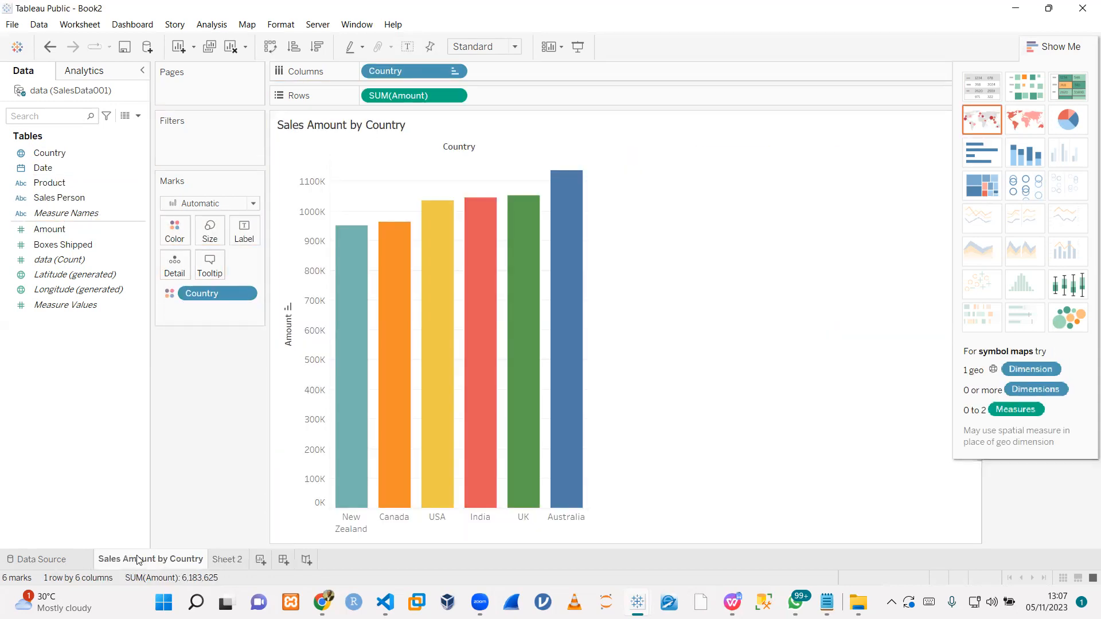
click(244, 249)
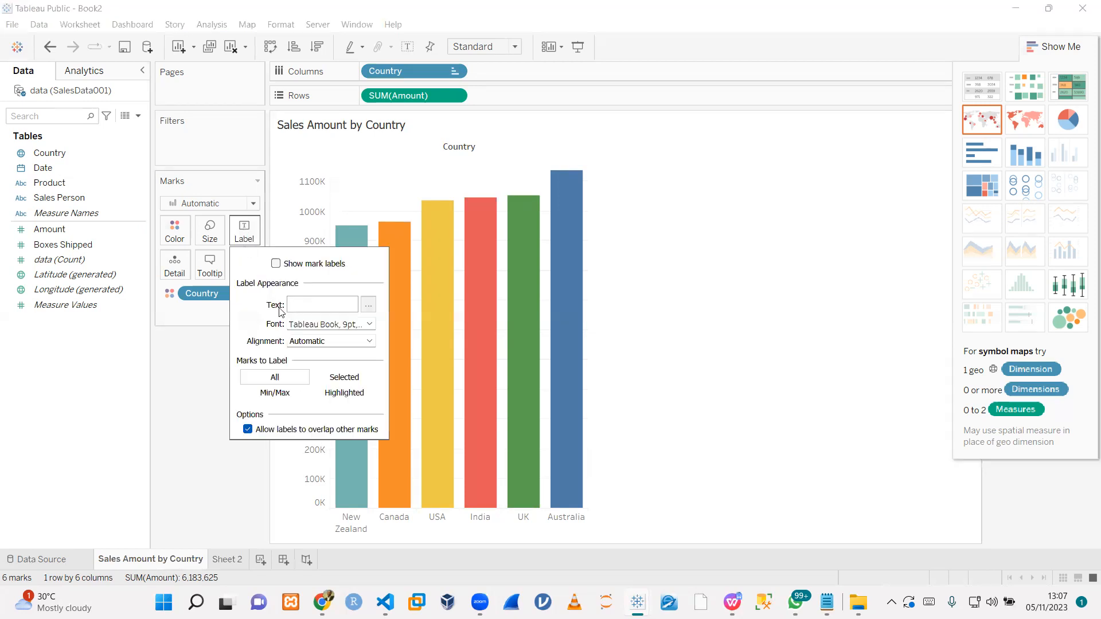
click(275, 264)
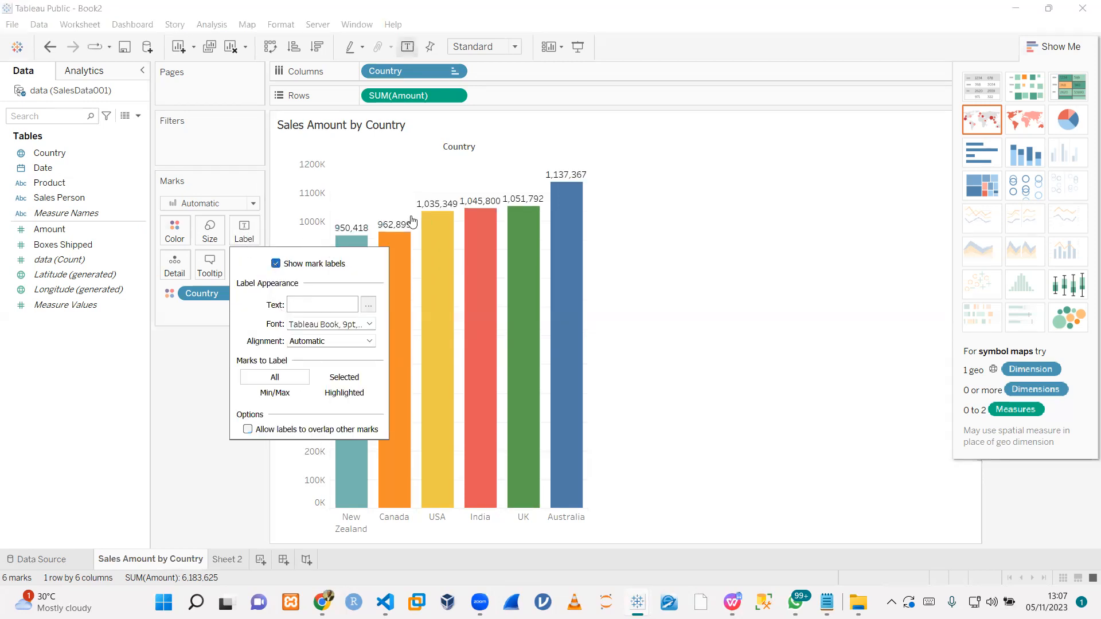
- Return to Sheet 2 and check the label settings of the Sales Person treemap
click(227, 560)
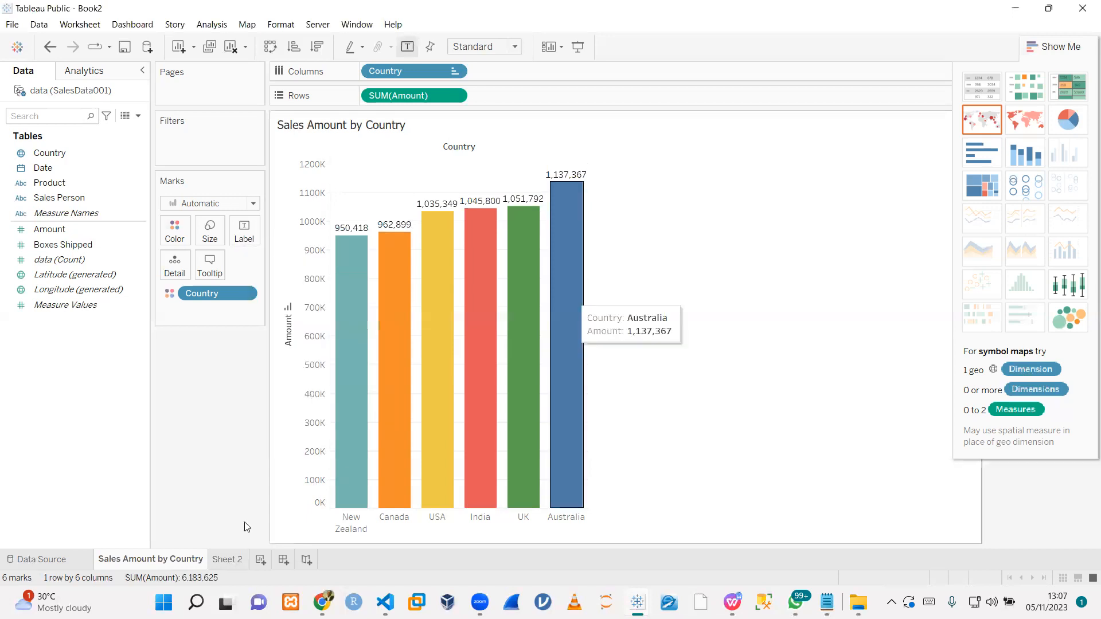
click(248, 232)
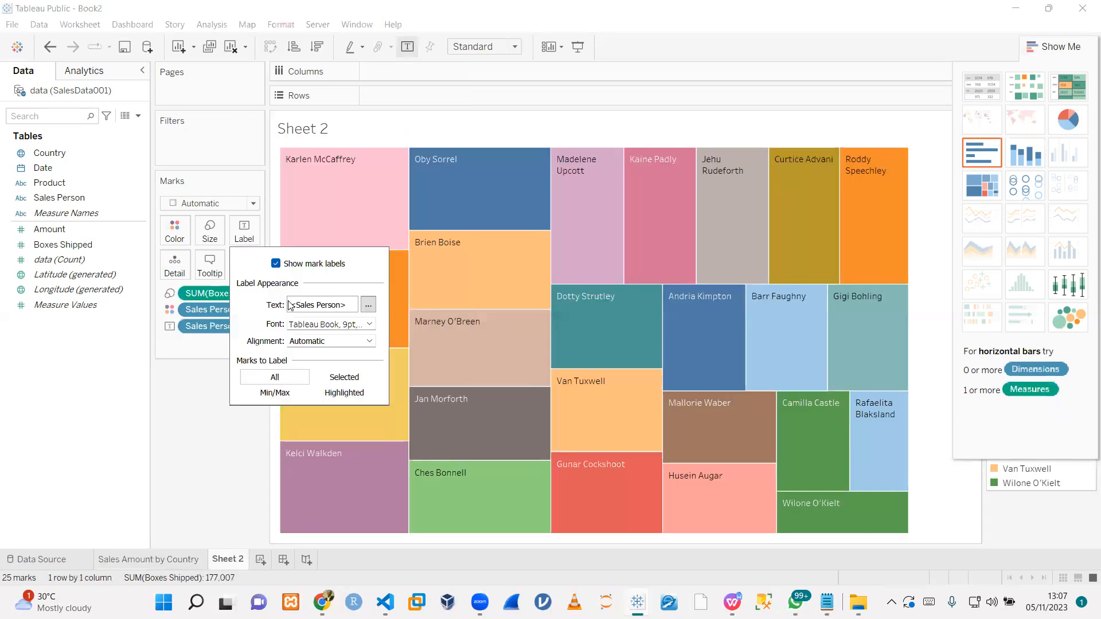
click(371, 204)
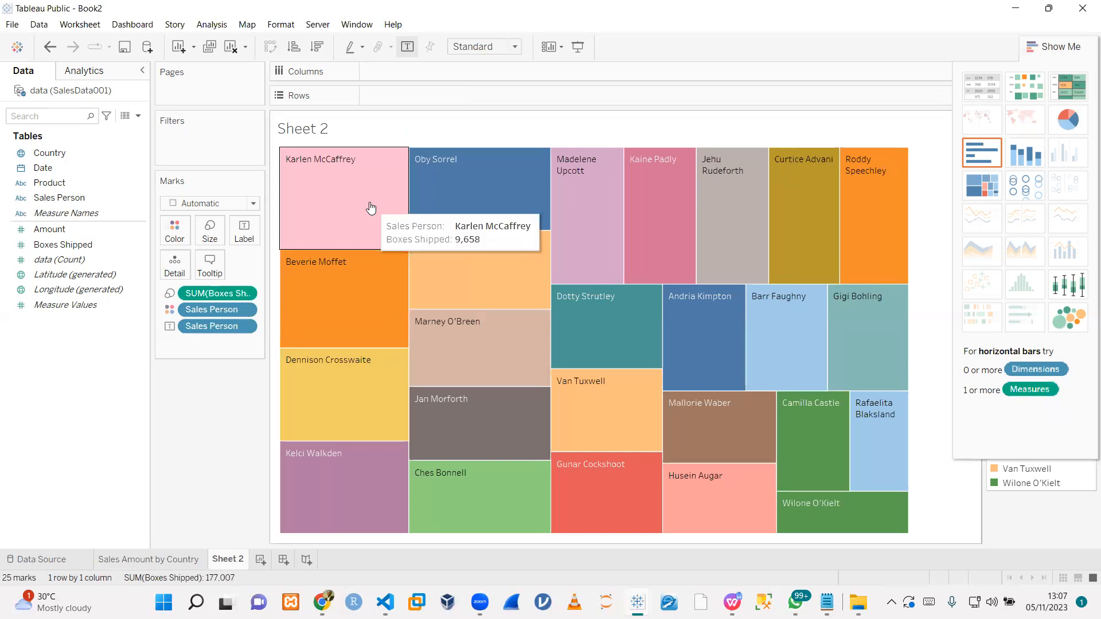
- Replace the title of Sheet 2 with "Sales Person by Box Shipped"
double_click(313, 133)
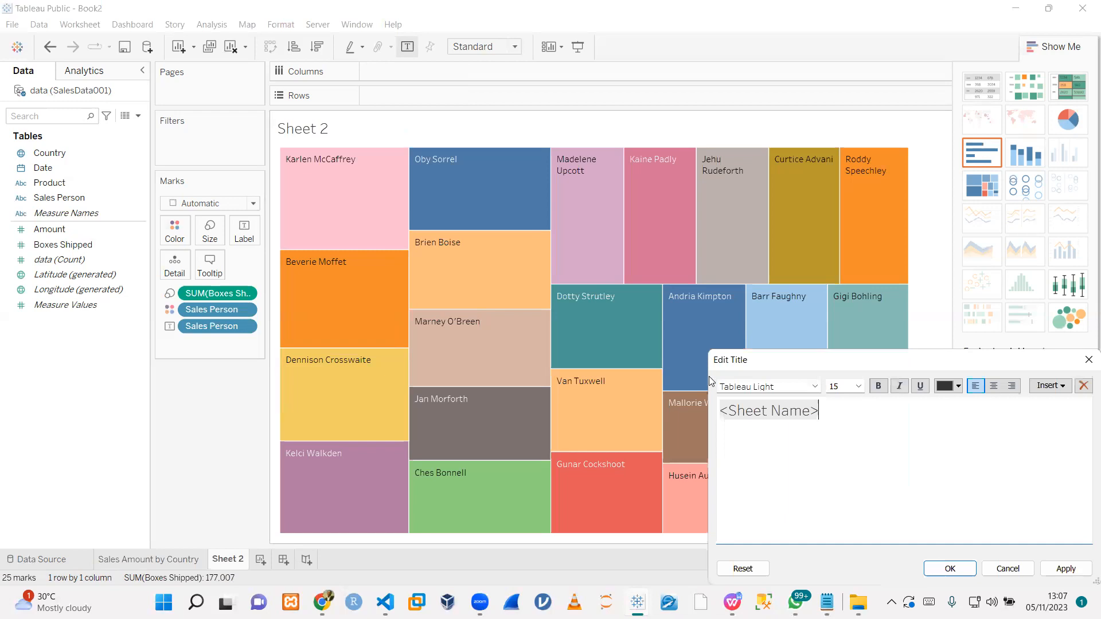
key(Home)
text(Sales P)
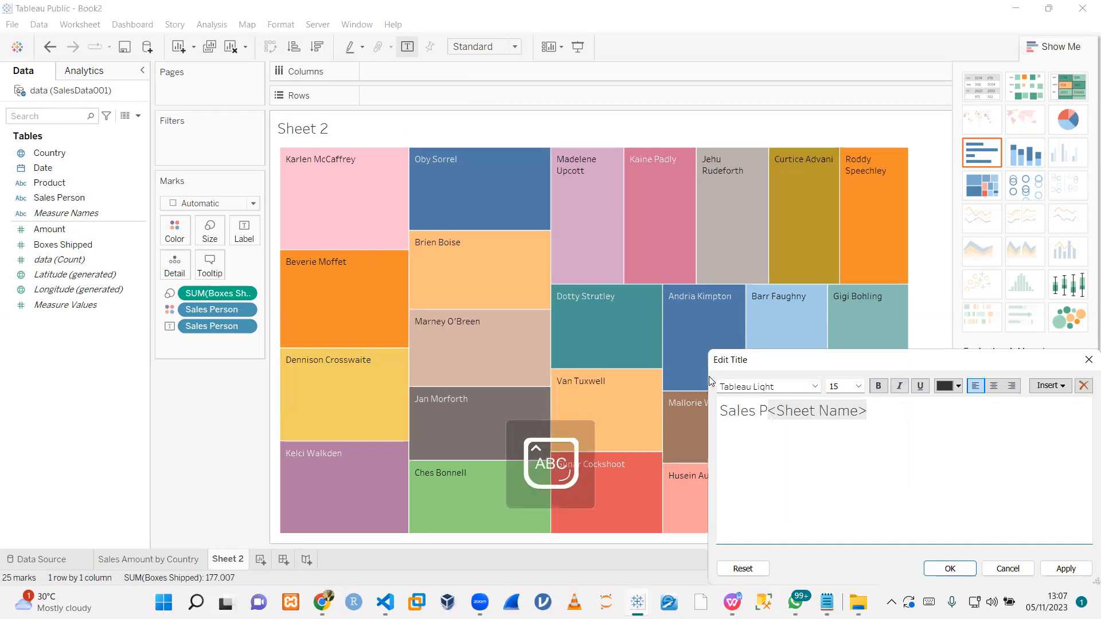
key(Caps_Lock)
text(erson )
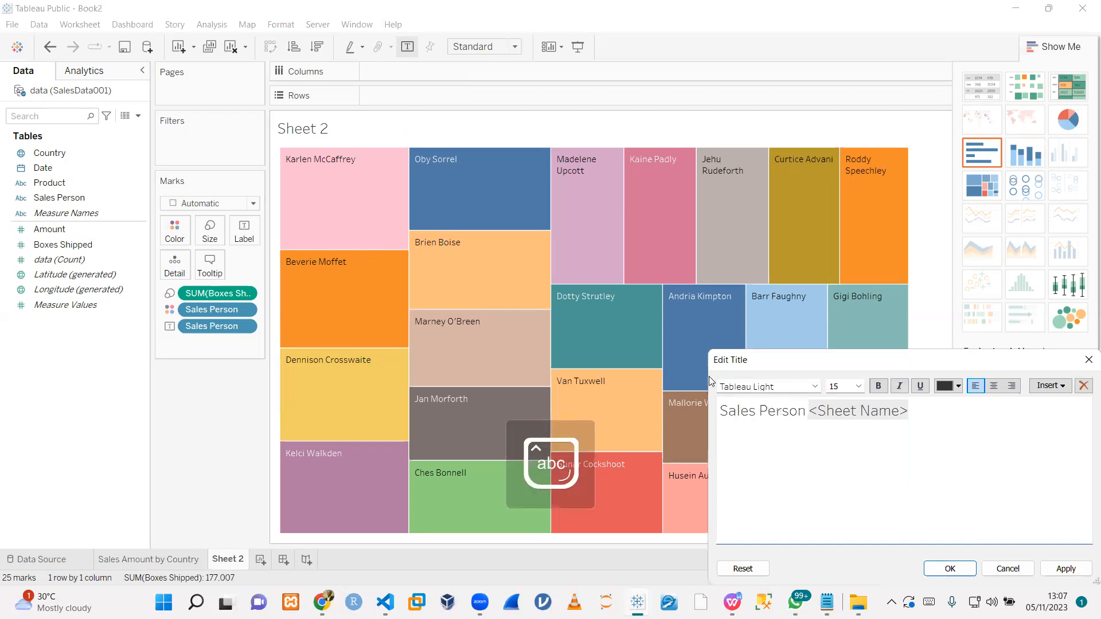
text(by Box)
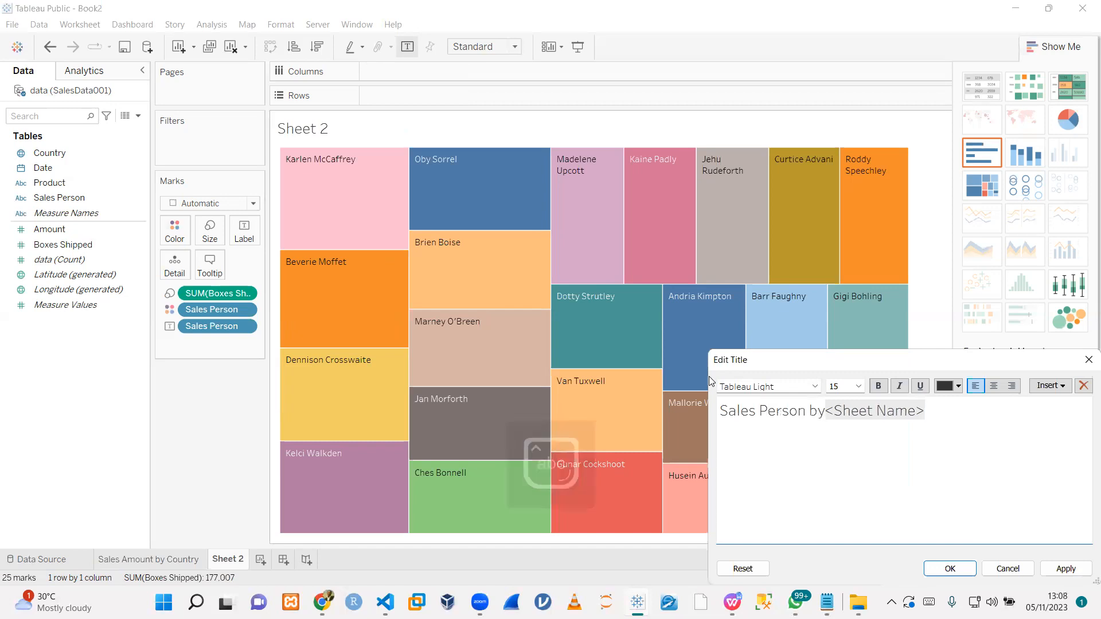
key(Caps_Lock)
text(S)
key(Caps_Lock)
text(hipped)
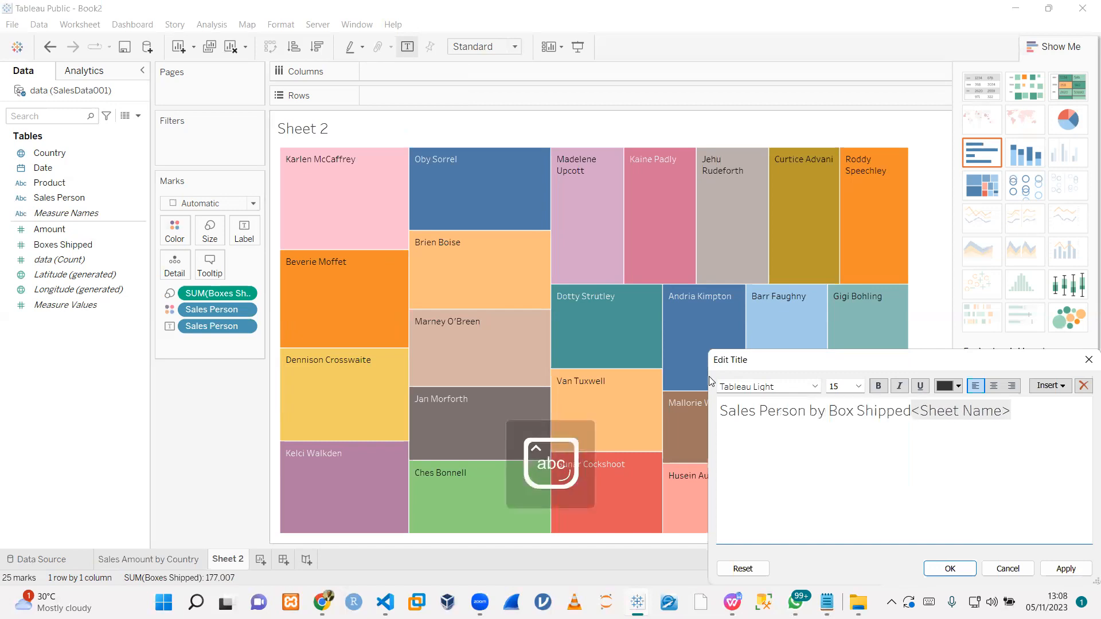
key(Delete)
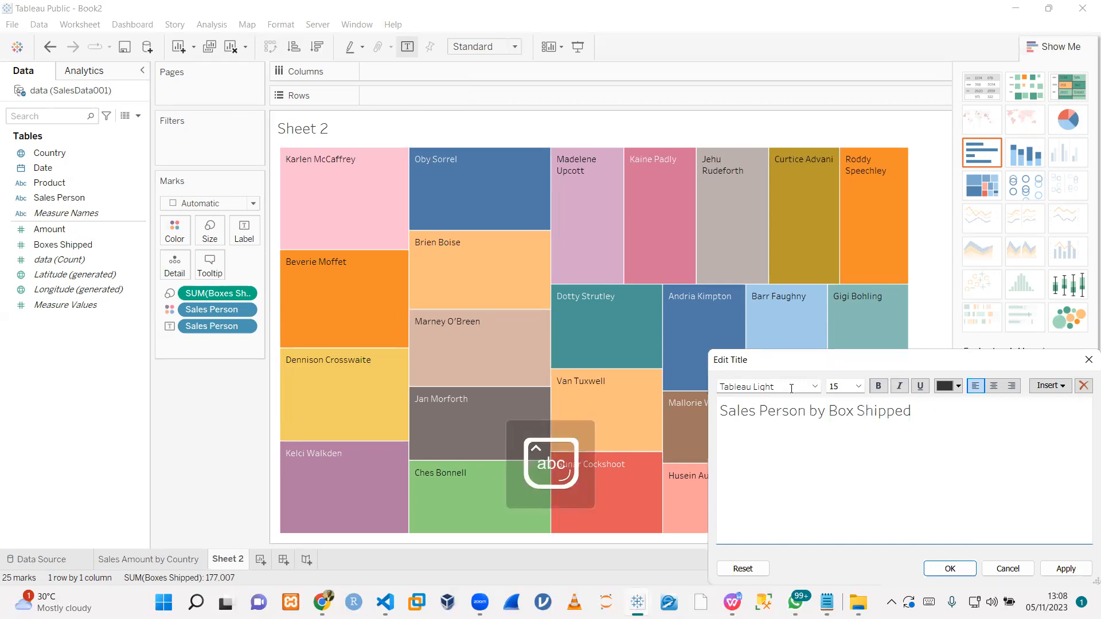
- Try to set the treemap title's font to Tahoma and its size to 12
click(775, 386)
text(ta)
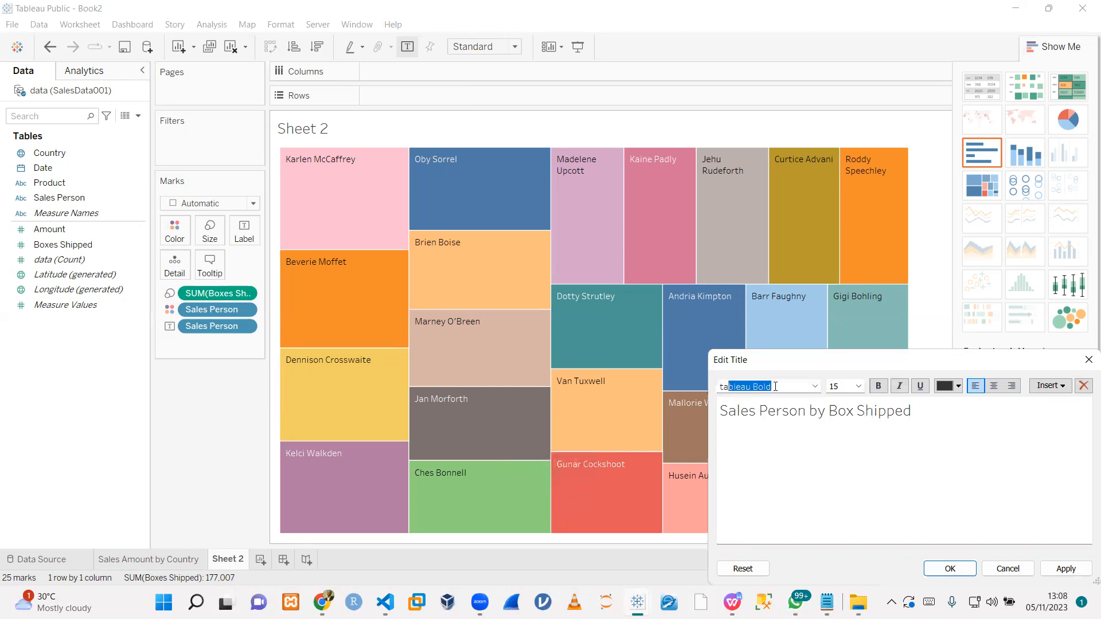
text(homa)
key(Return)
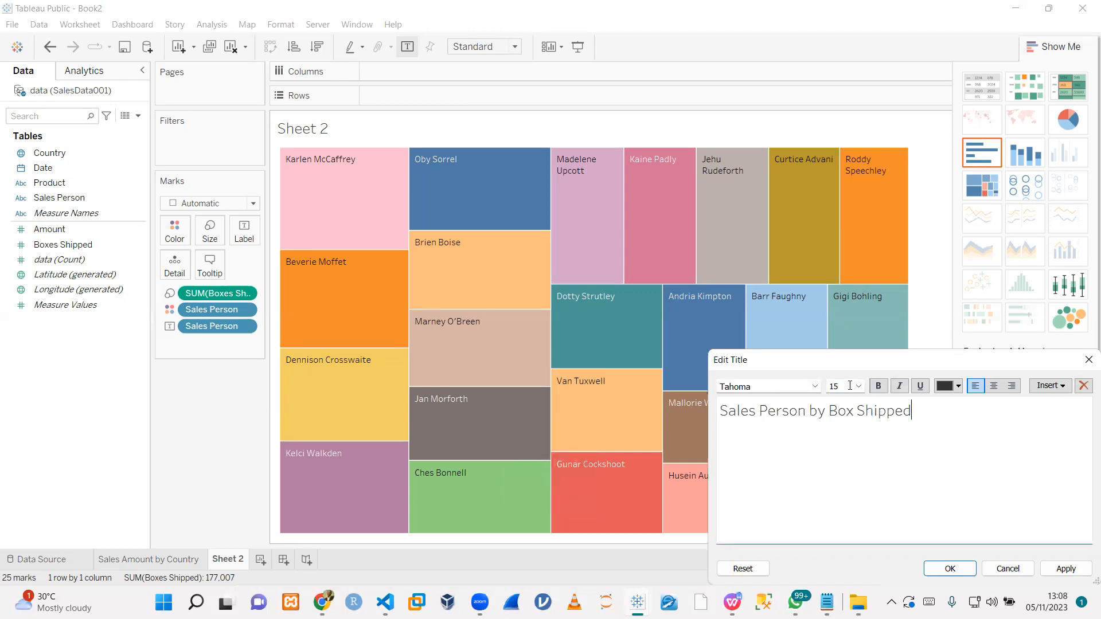
click(850, 385)
text(12)
- Set the whole treemap title to size 12 and confirm the title changes
triple_click(951, 420)
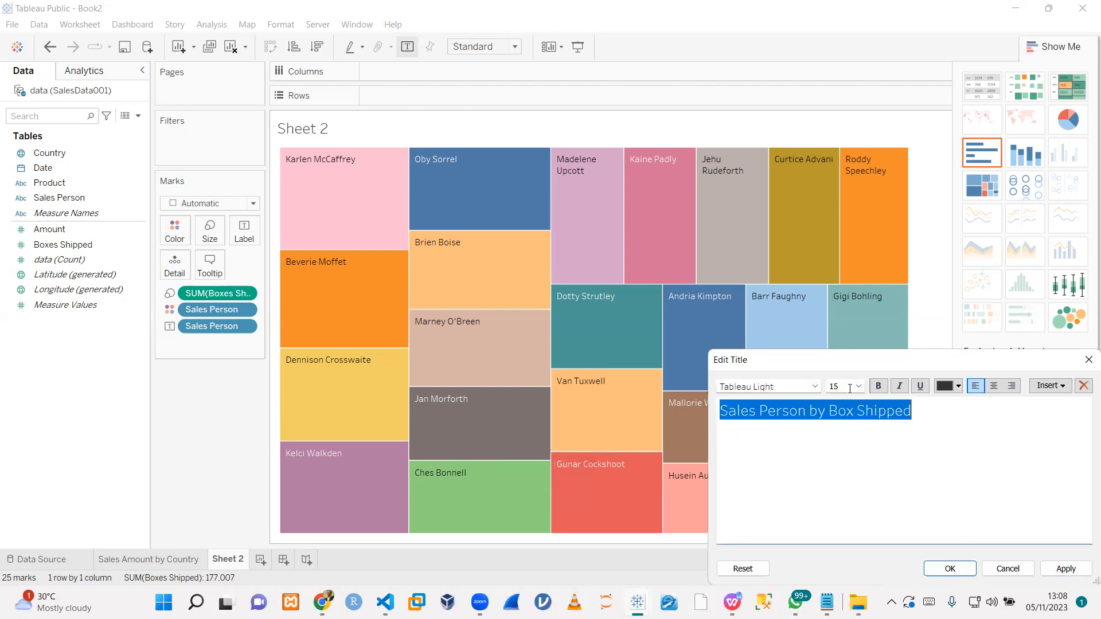
click(850, 388)
text(12)
click(1074, 566)
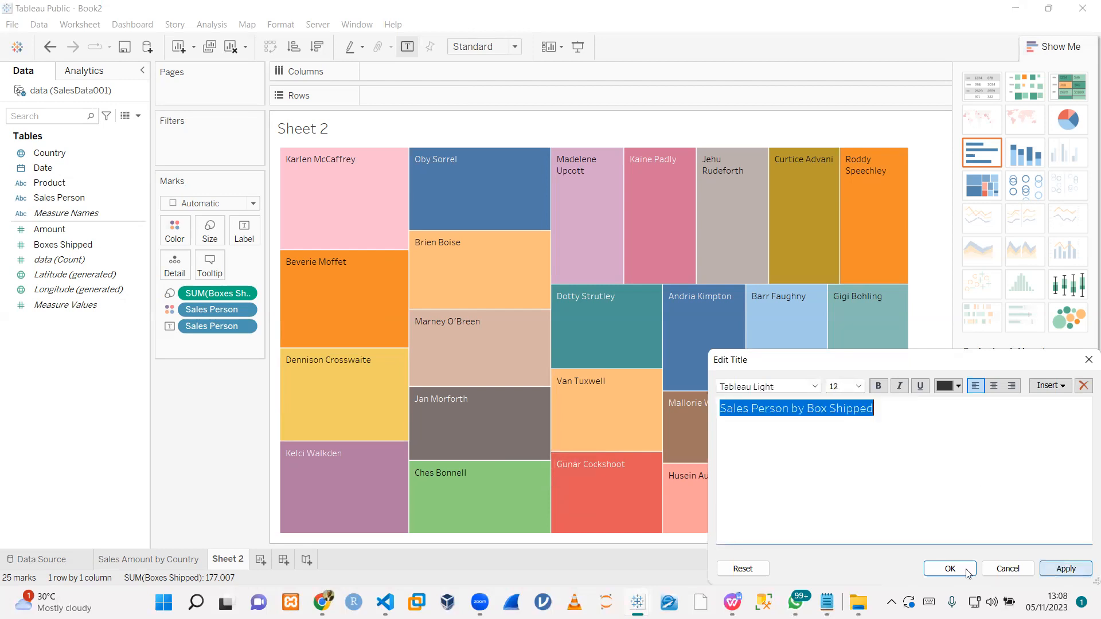
click(949, 569)
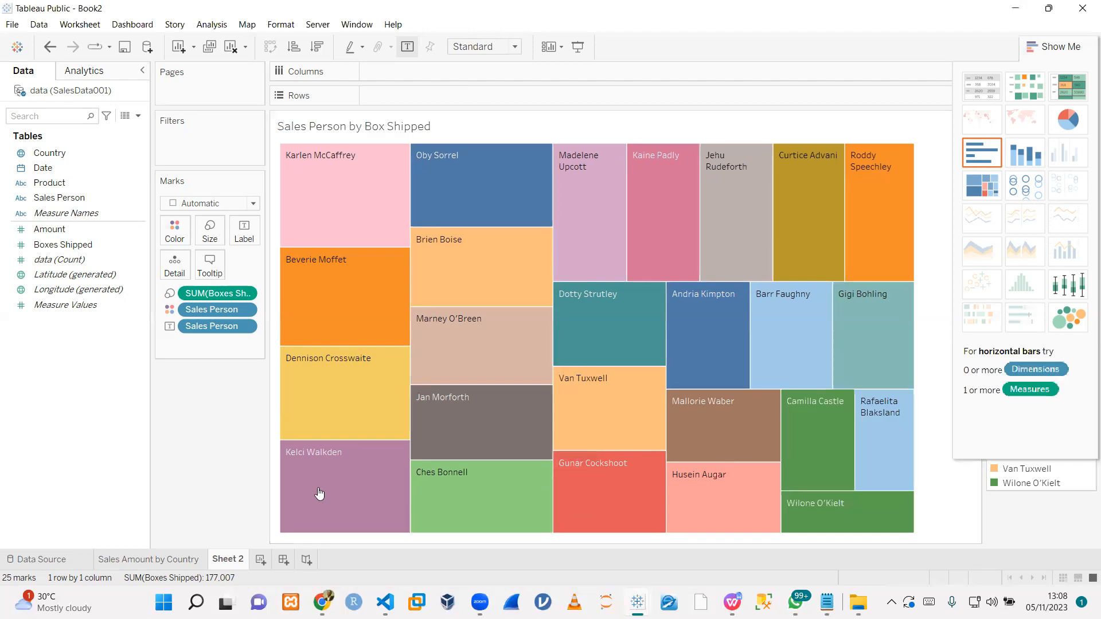
- Rename the Sheet 2 worksheet as "Sales Person by Box Shipped"
right_click(232, 562)
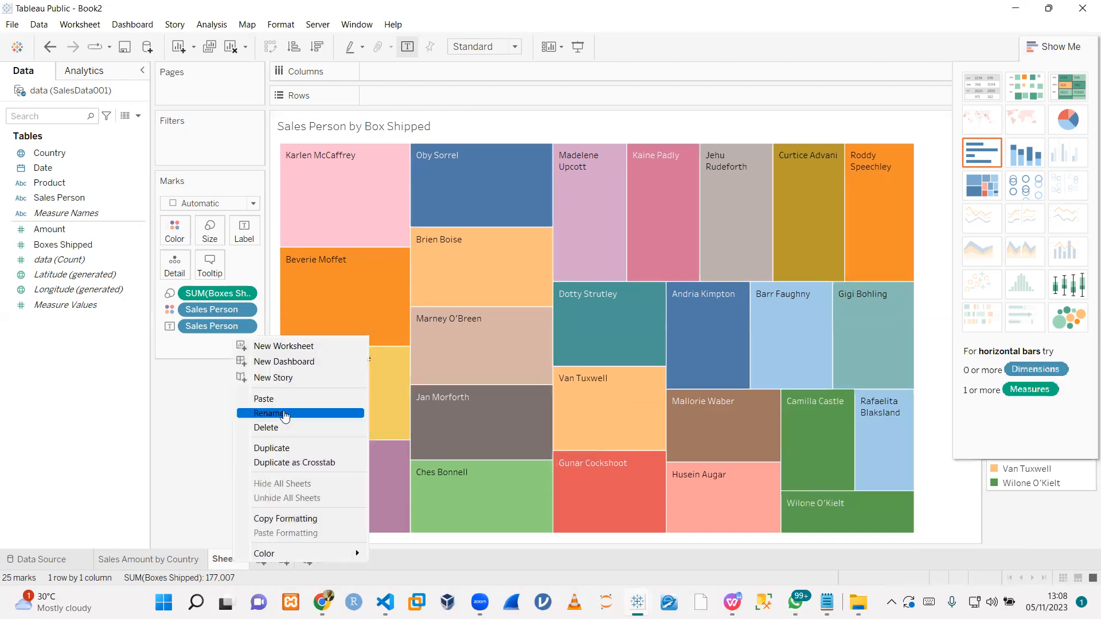
click(285, 413)
text(Sales)
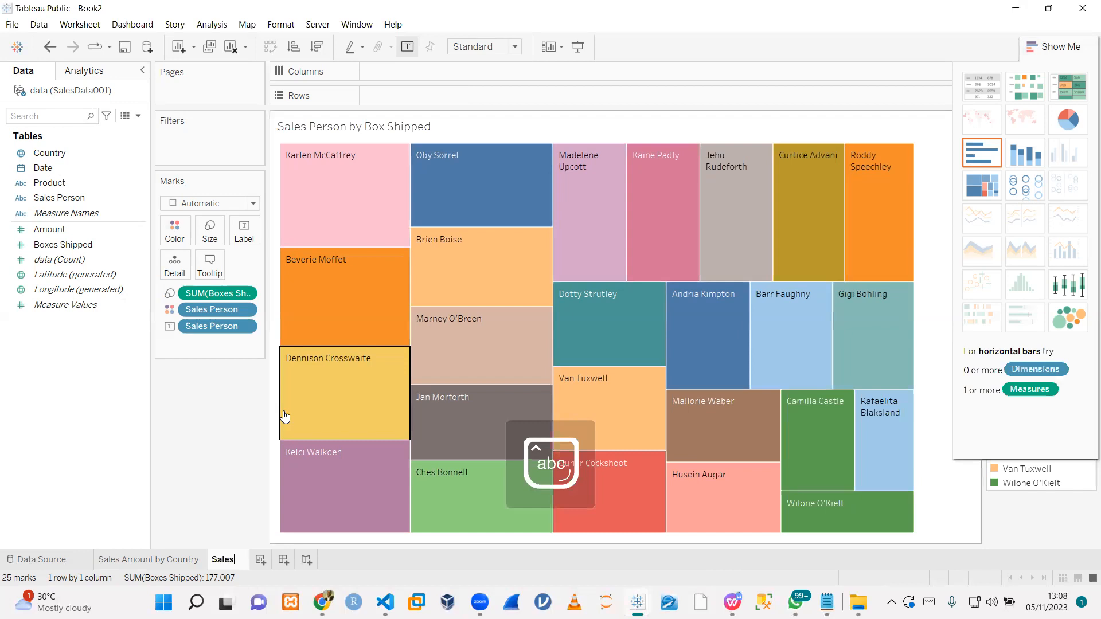
text( Person by Box)
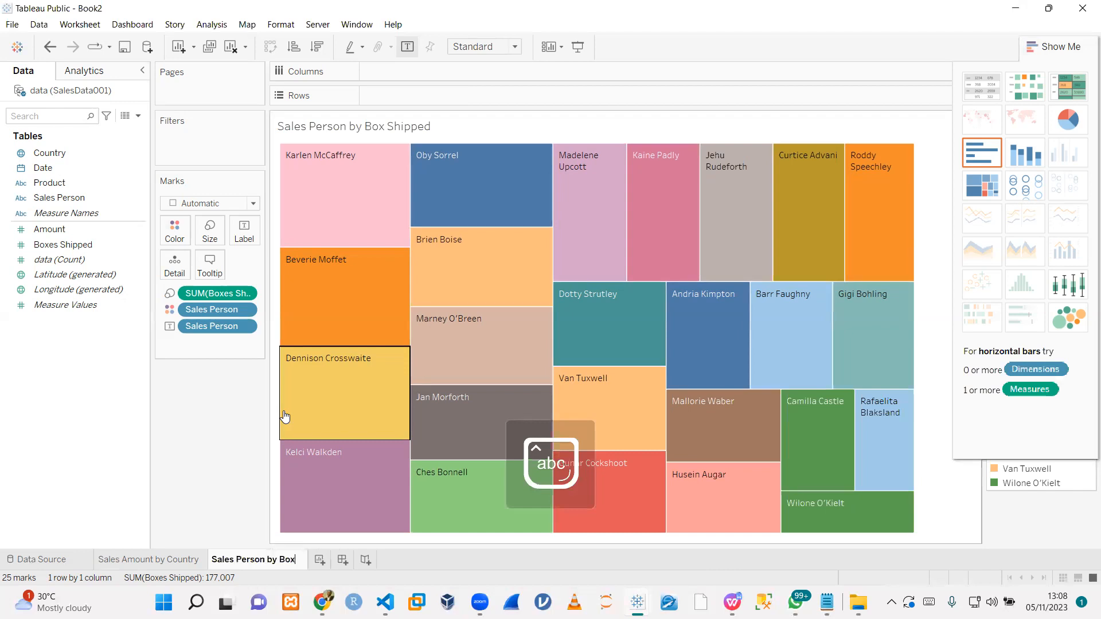
text( Shipped)
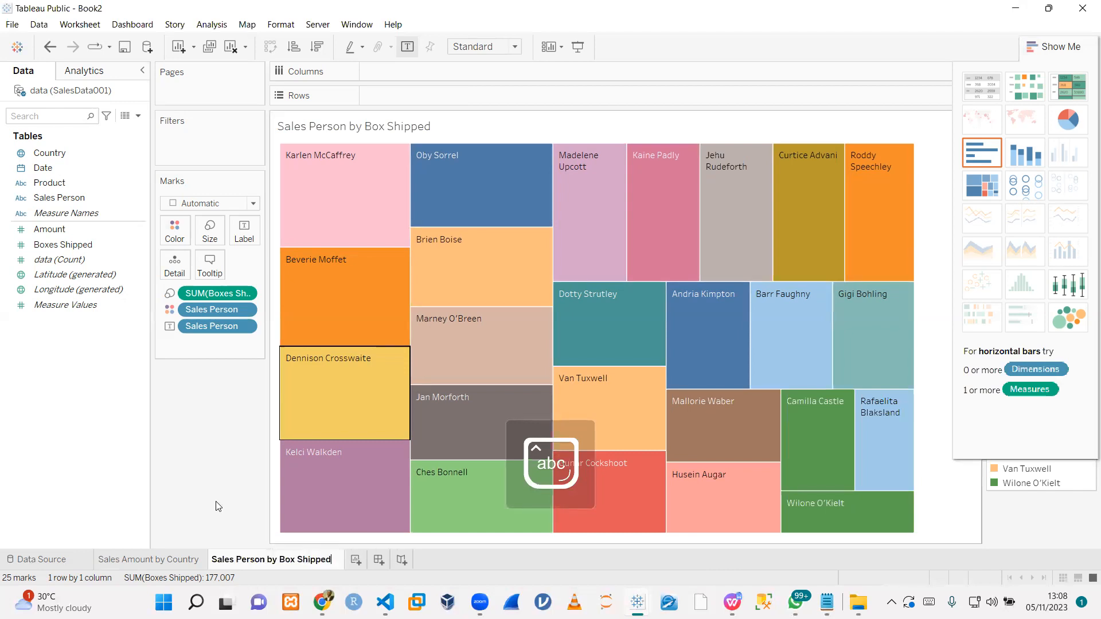
- Create a third worksheet and list the Sales Person field as its rows
click(356, 560)
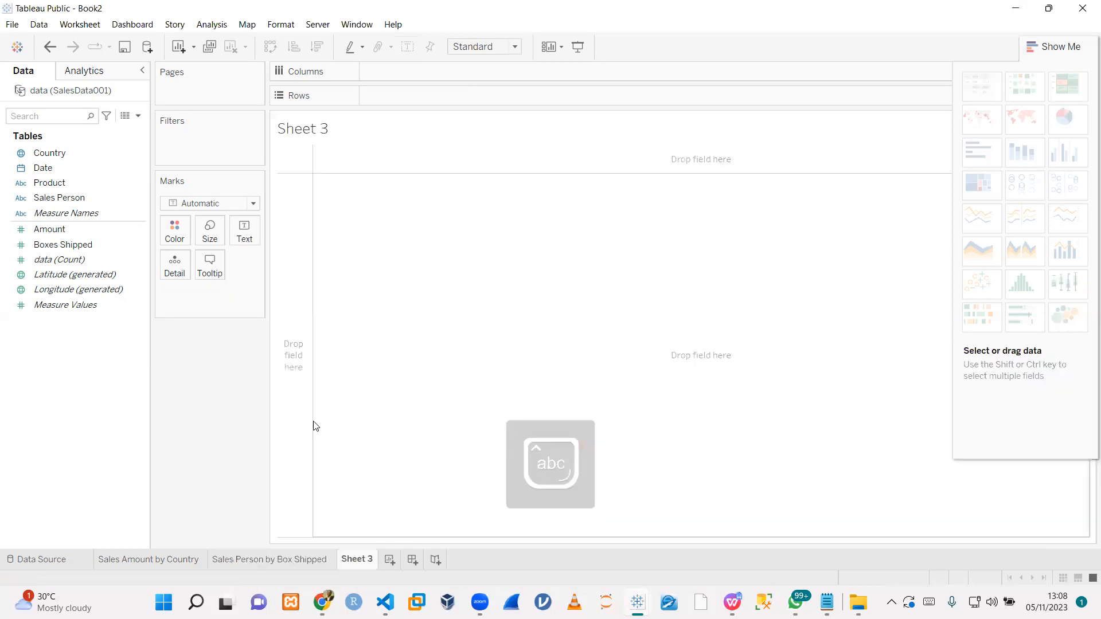
click(60, 217)
click(64, 245)
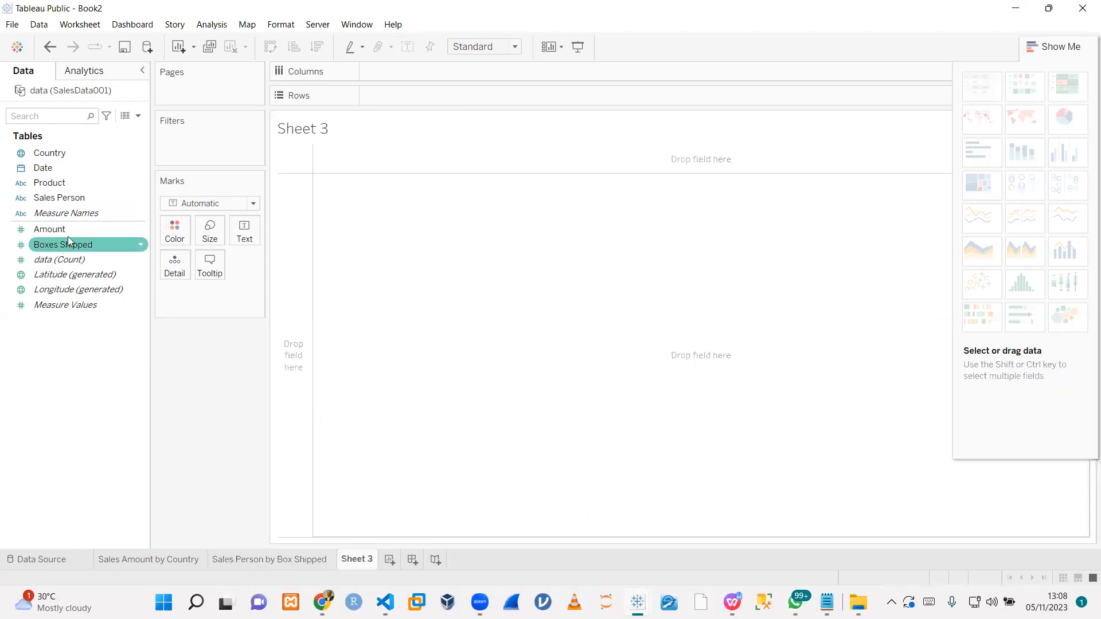
click(68, 235)
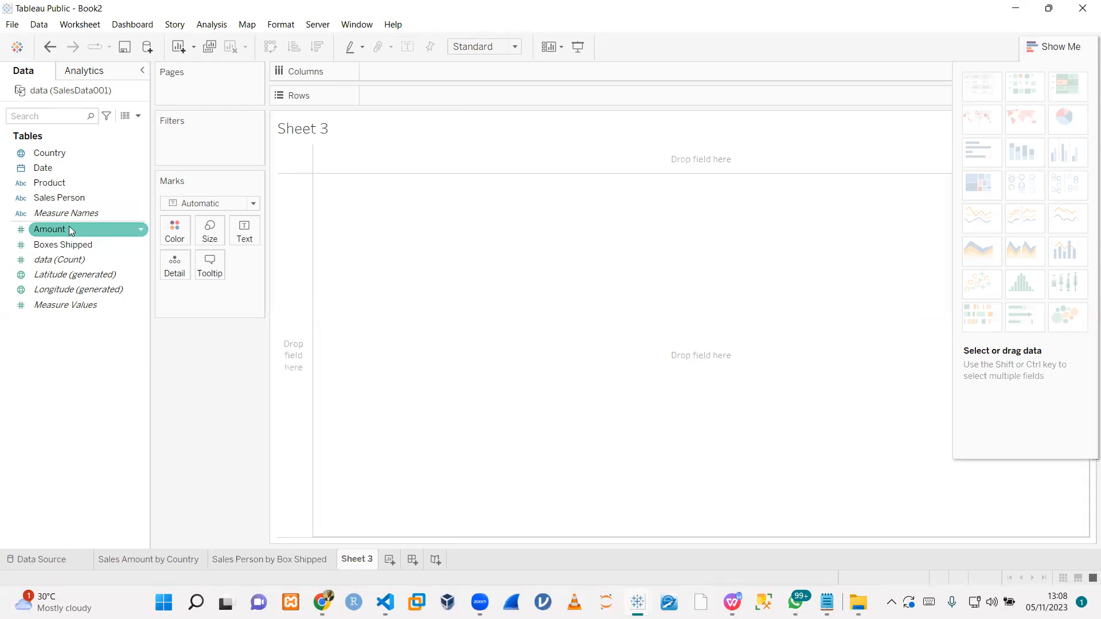
click(68, 245)
click(67, 257)
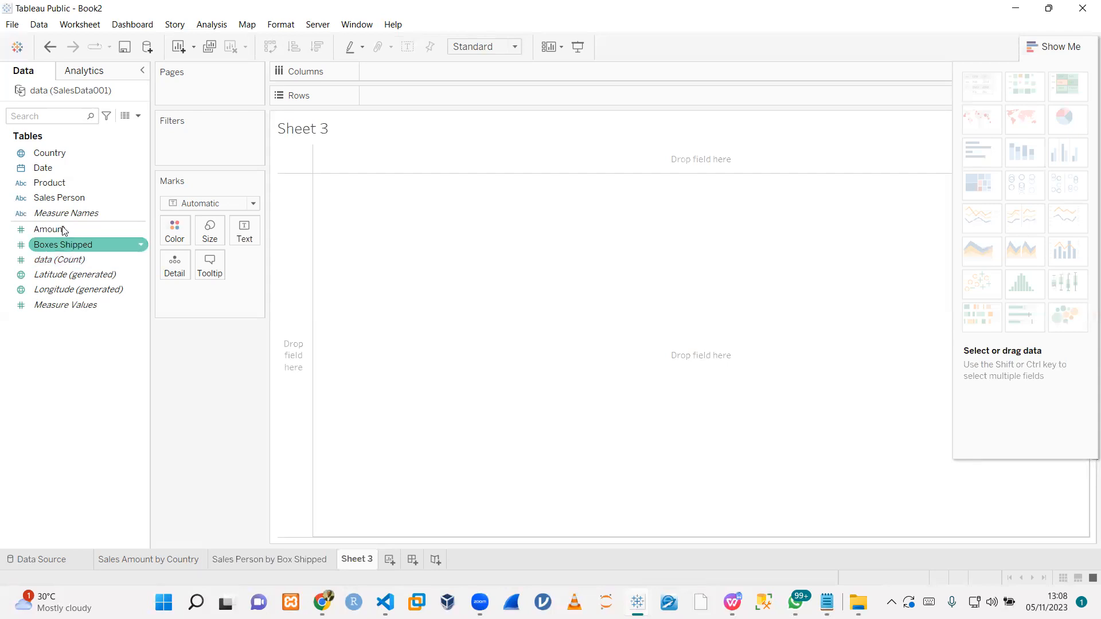
click(60, 198)
drag(60, 198, 317, 212)
click(55, 243)
click(57, 198)
drag(58, 198, 327, 211)
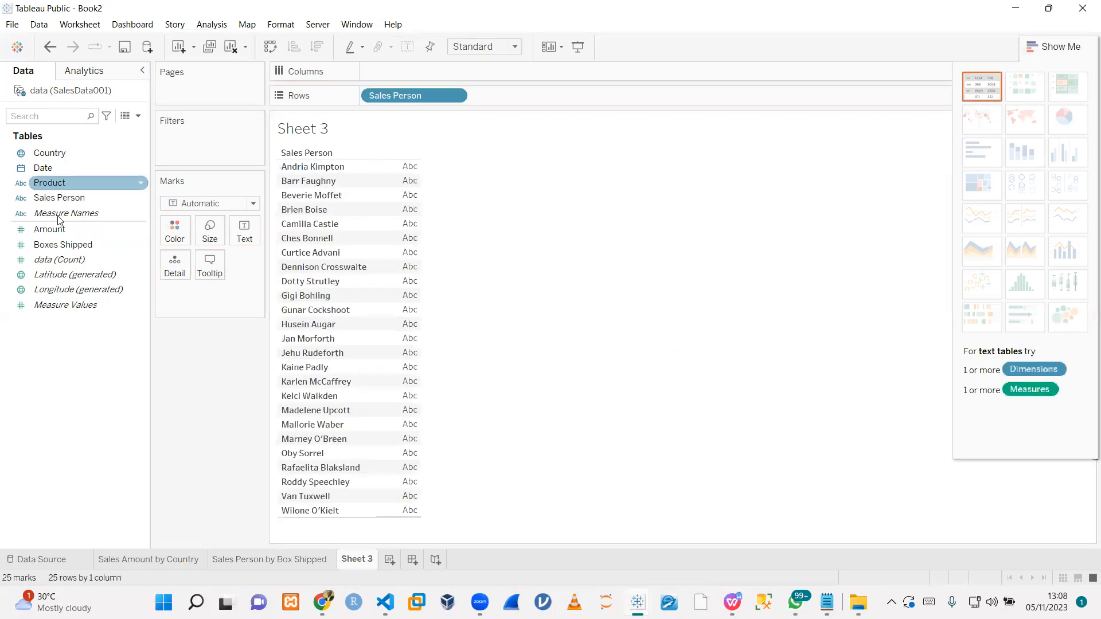
- Rebuild the third worksheet as a text table listing each Sales Person with Boxes Shipped first and Amount second
drag(99, 233, 390, 235)
drag(367, 150, 112, 293)
double_click(57, 202)
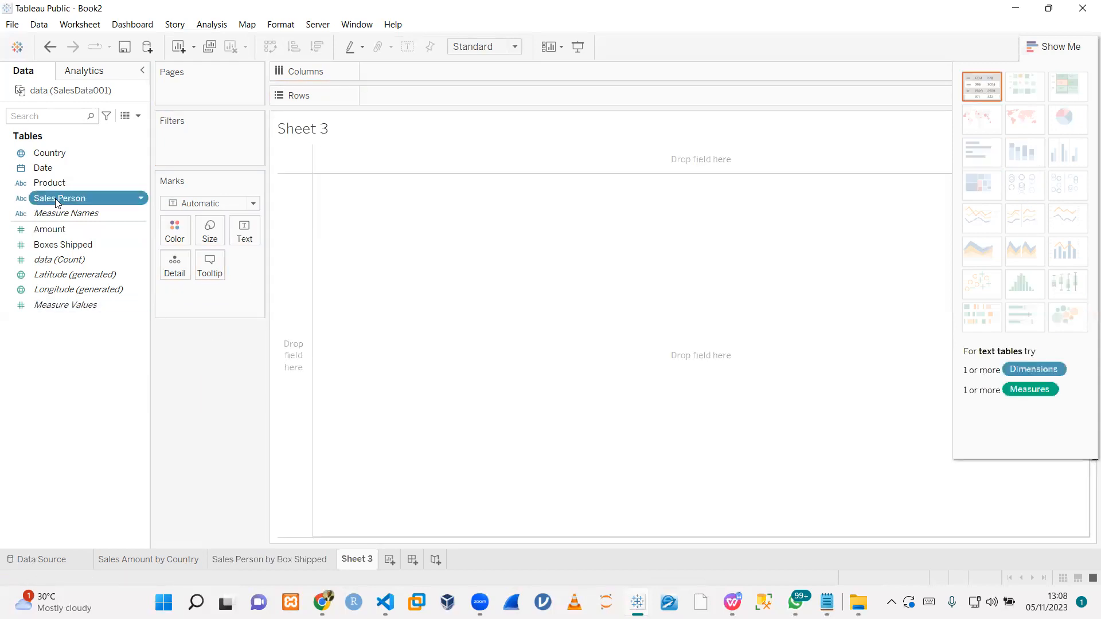
double_click(61, 229)
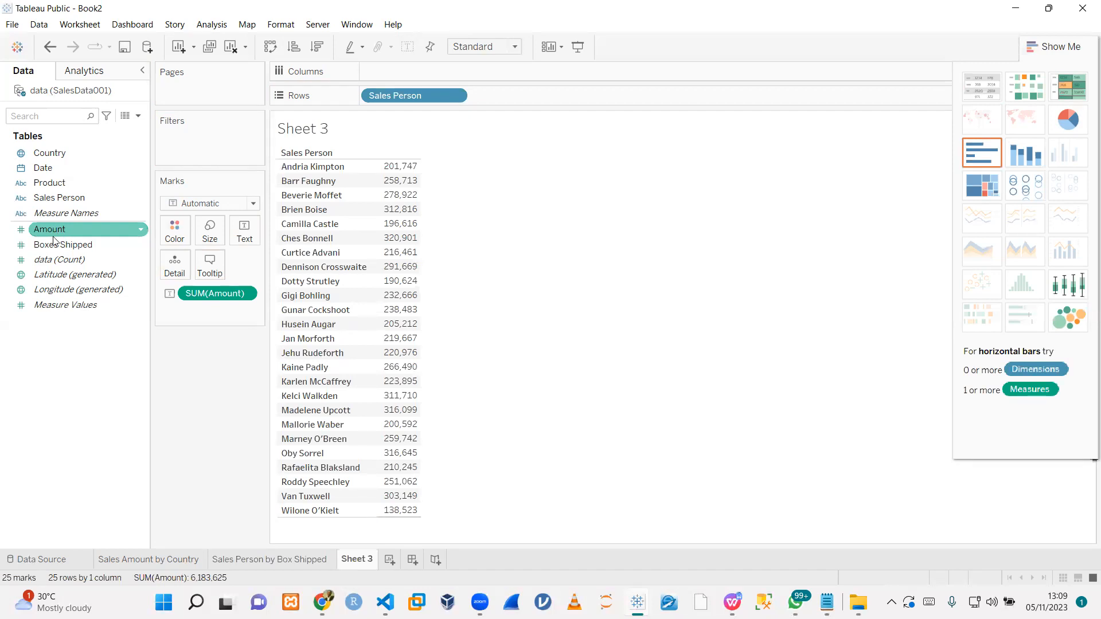
click(55, 246)
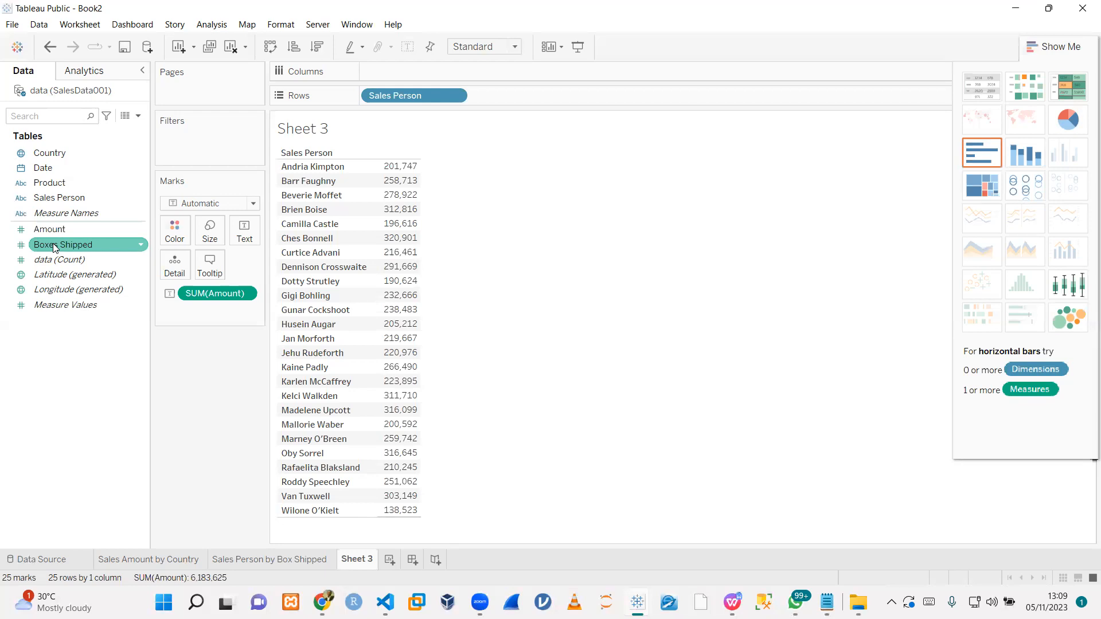
double_click(54, 246)
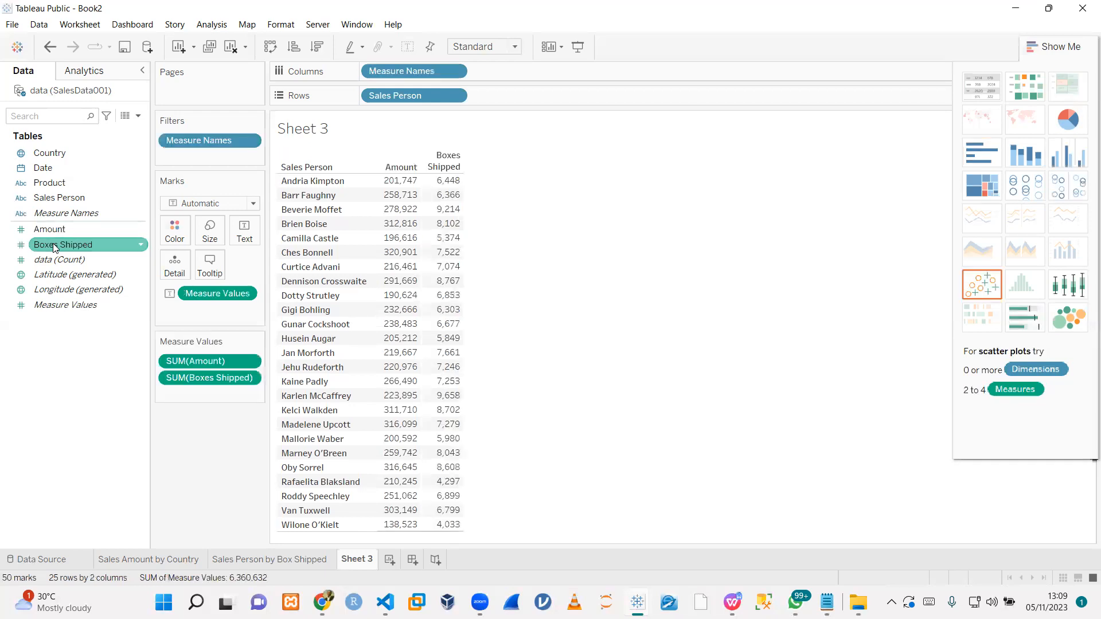
drag(55, 248, 383, 155)
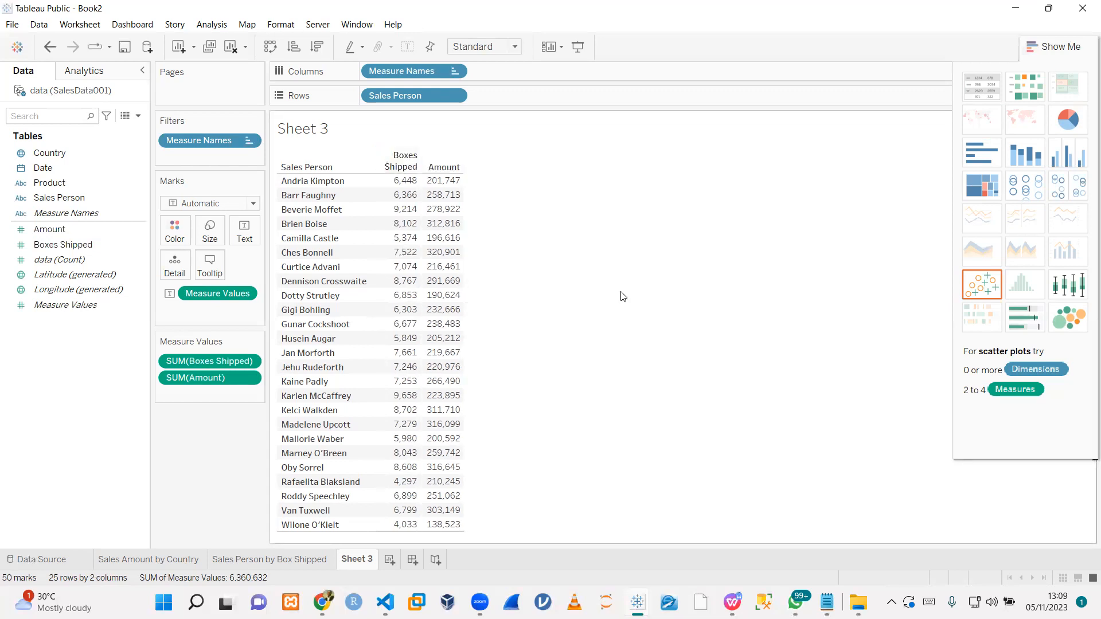
- Replace the third worksheet's title text with "Sales Persons by Box Shipped and Amount Sold"
double_click(318, 127)
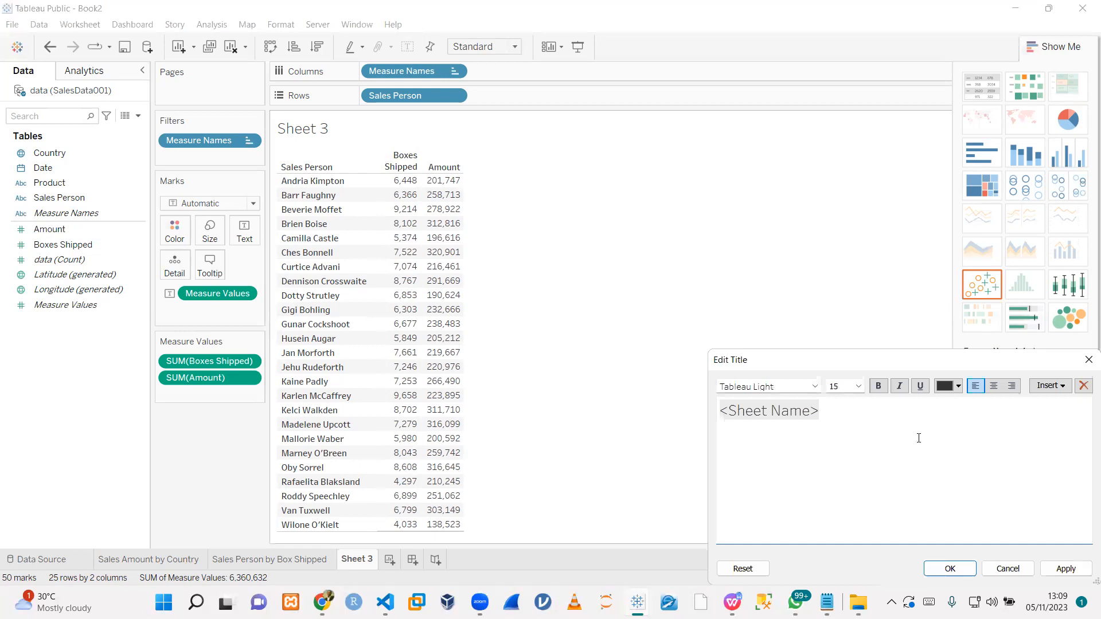
text(Sale)
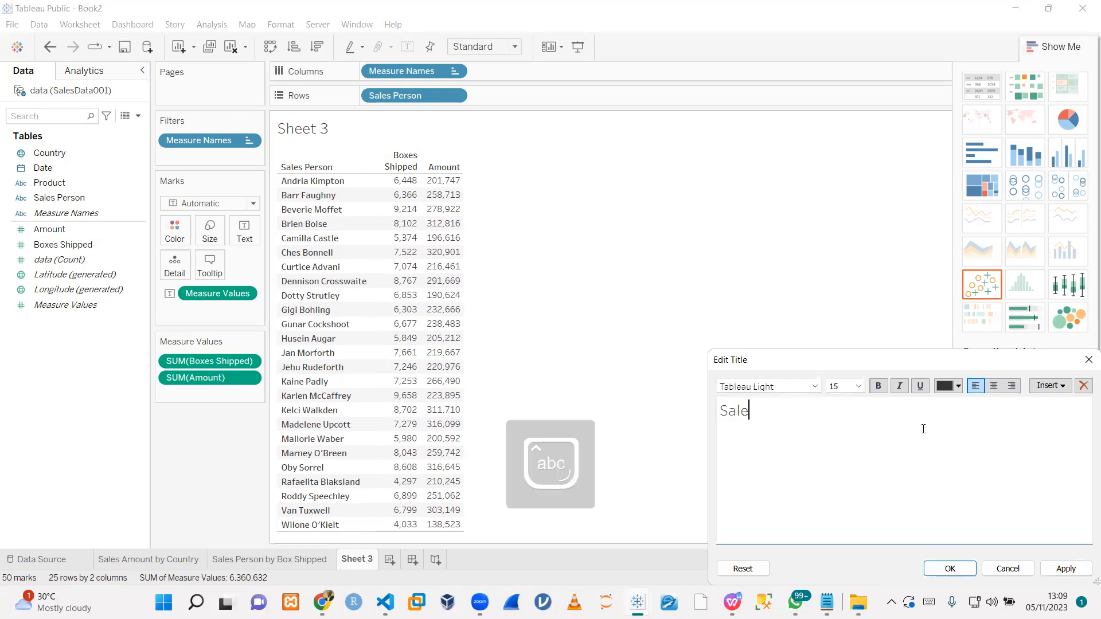
text(s person)
key(BackSpace)
key(BackSpace)
key(BackSpace)
key(BackSpace)
key(BackSpace)
key(BackSpace)
key(BackSpace)
text(Persons by)
key(Caps_Lock)
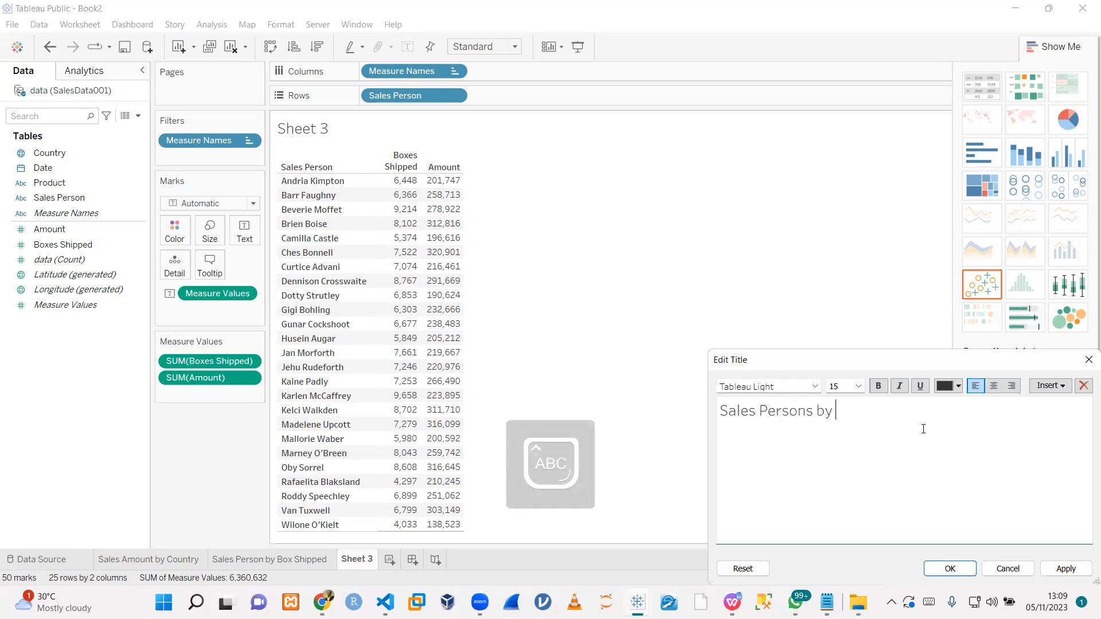
text(B)
key(Caps_Lock)
text(ox Shipped and Am)
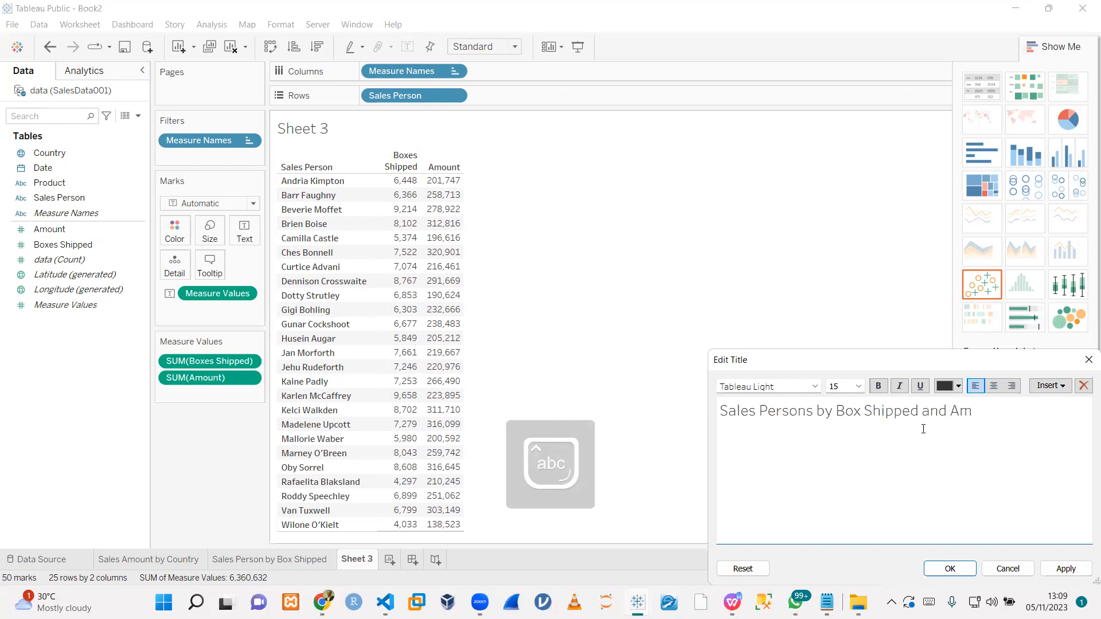
text(ount Sold)
- Format the whole table title in Tahoma at size 12 and apply the title changes
triple_click(953, 411)
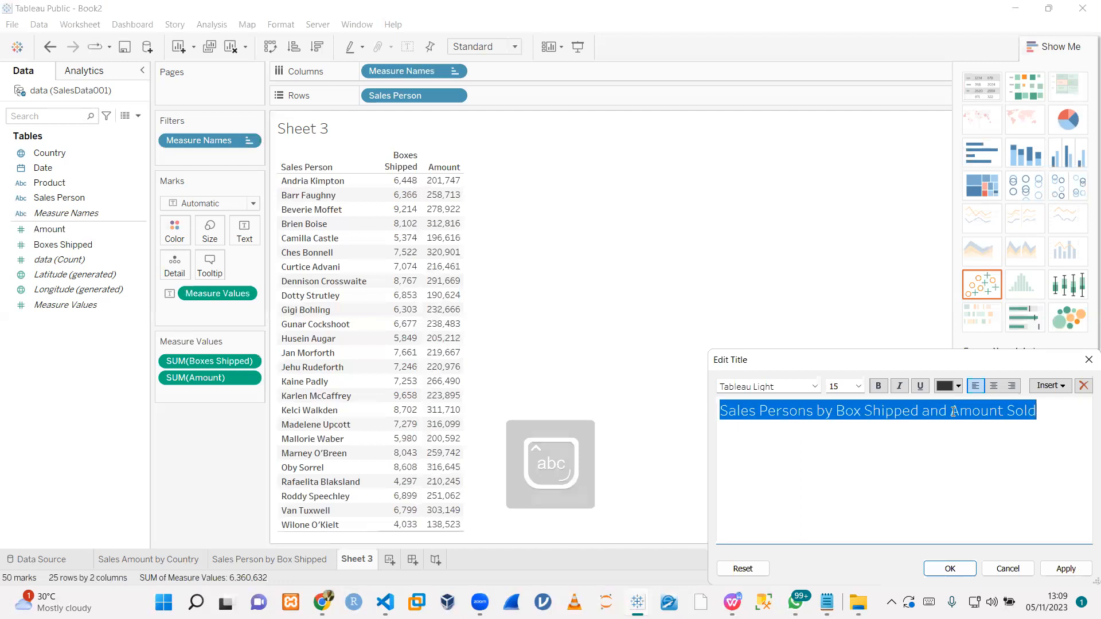
click(769, 386)
text(tahoma)
click(830, 388)
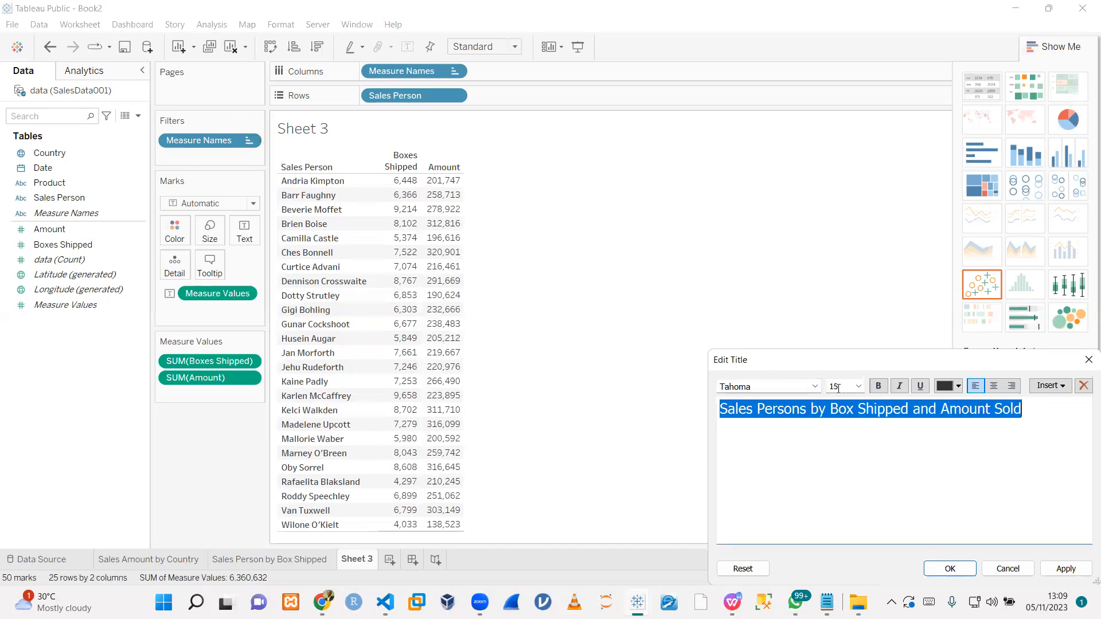
double_click(834, 386)
text(12)
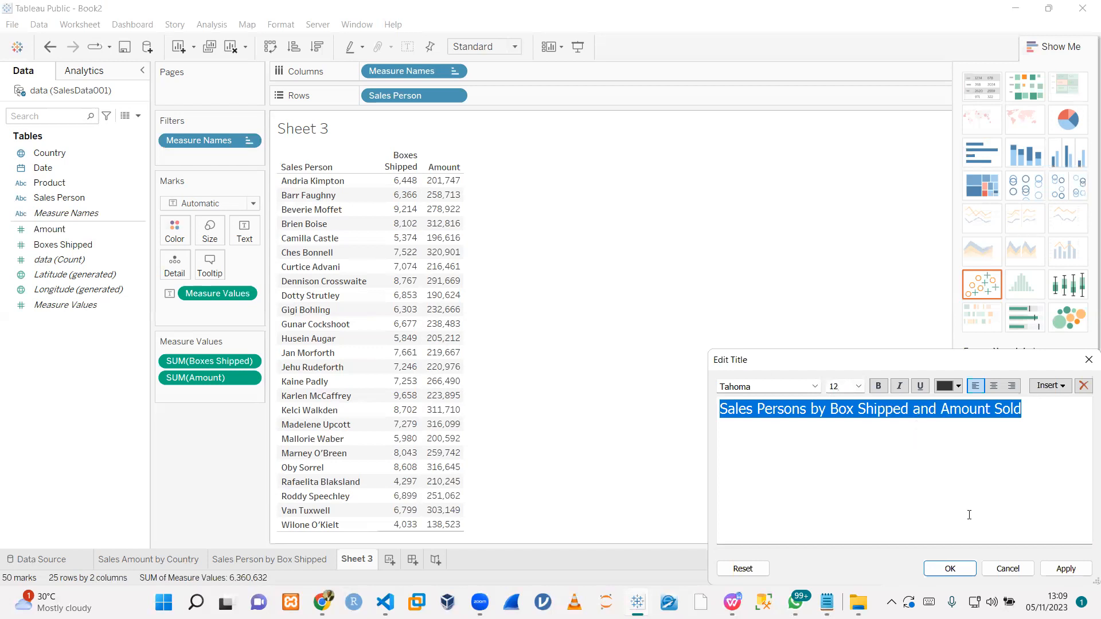
click(1066, 569)
click(940, 567)
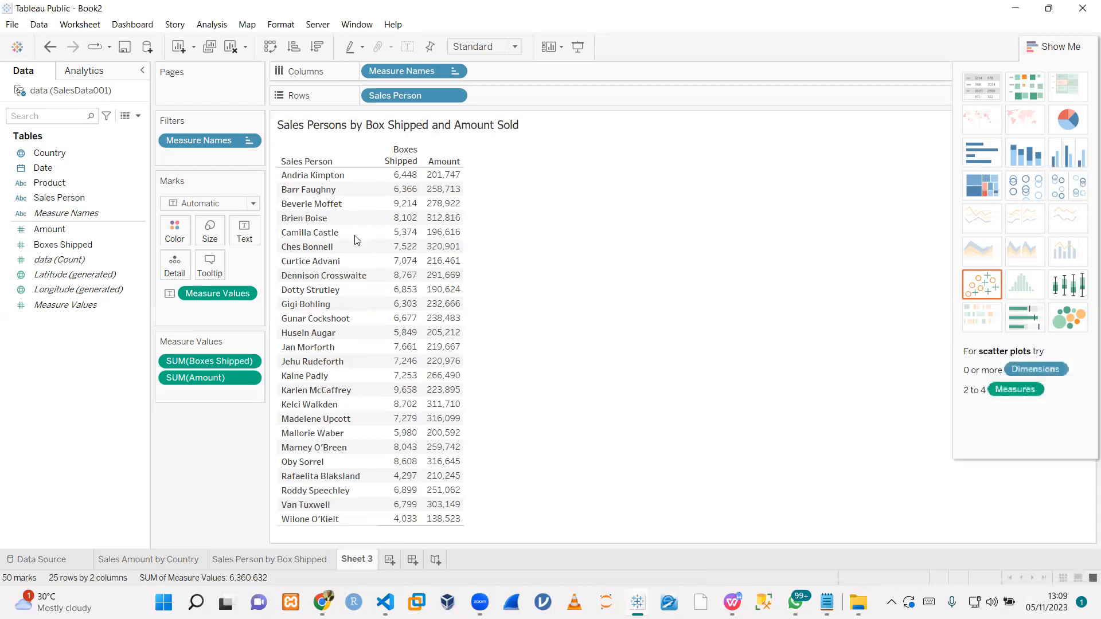
- Add a fourth worksheet and rename Sheet 3 with its copied title text, "Sales Persons by Box Shipped and Amount Sold"
click(391, 559)
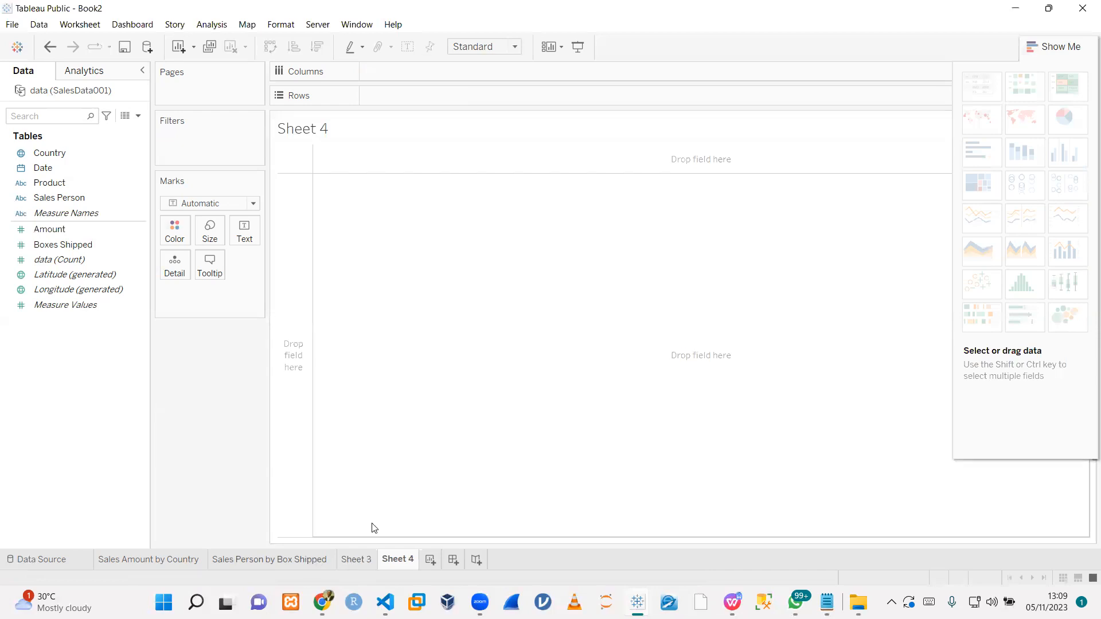
click(315, 559)
click(356, 559)
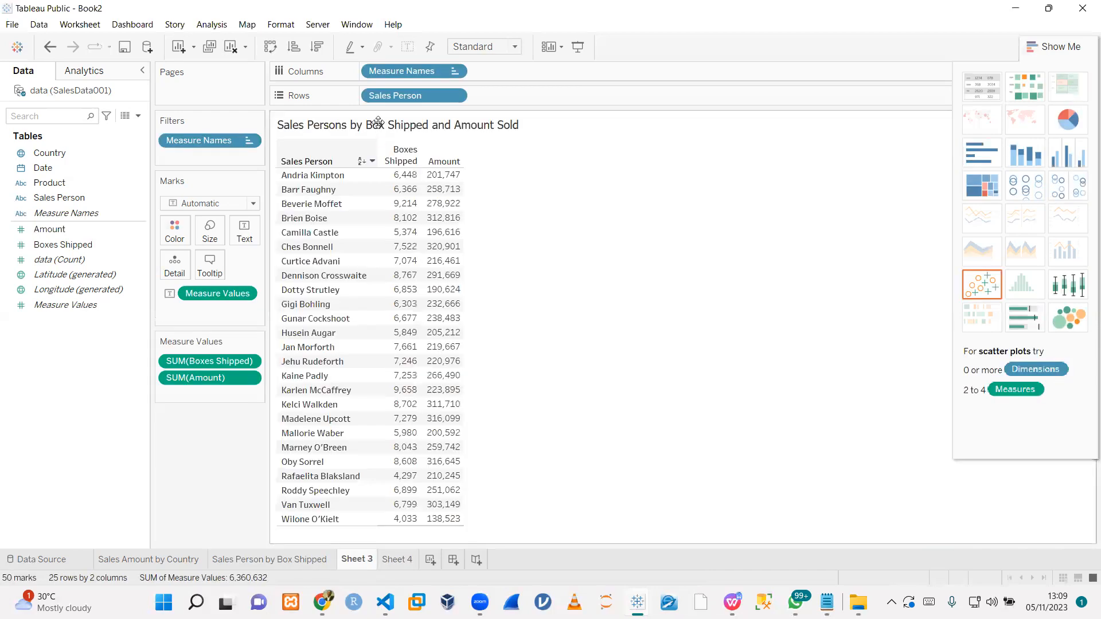
double_click(376, 125)
key(ctrl+a)
key(ctrl+c)
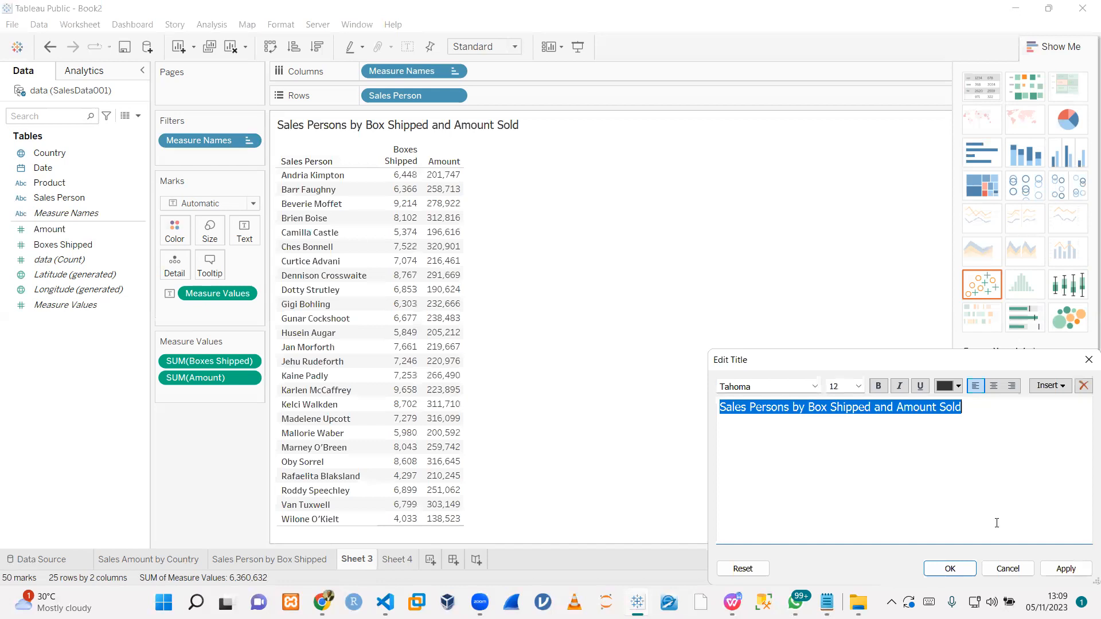
click(1088, 359)
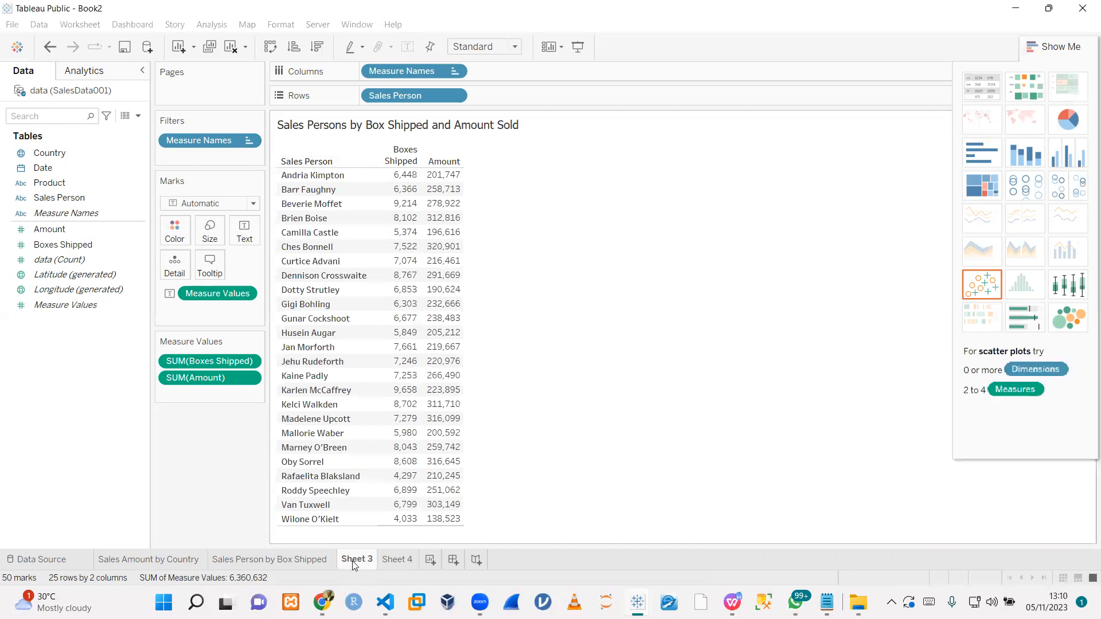
right_click(355, 565)
click(399, 411)
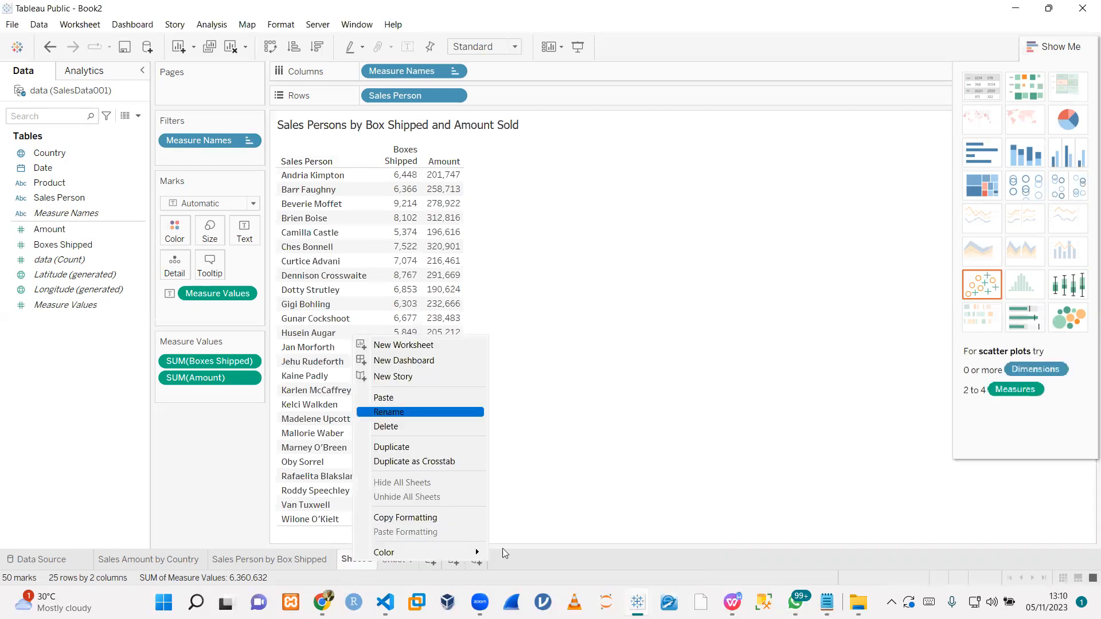
key(ctrl+v)
click(494, 562)
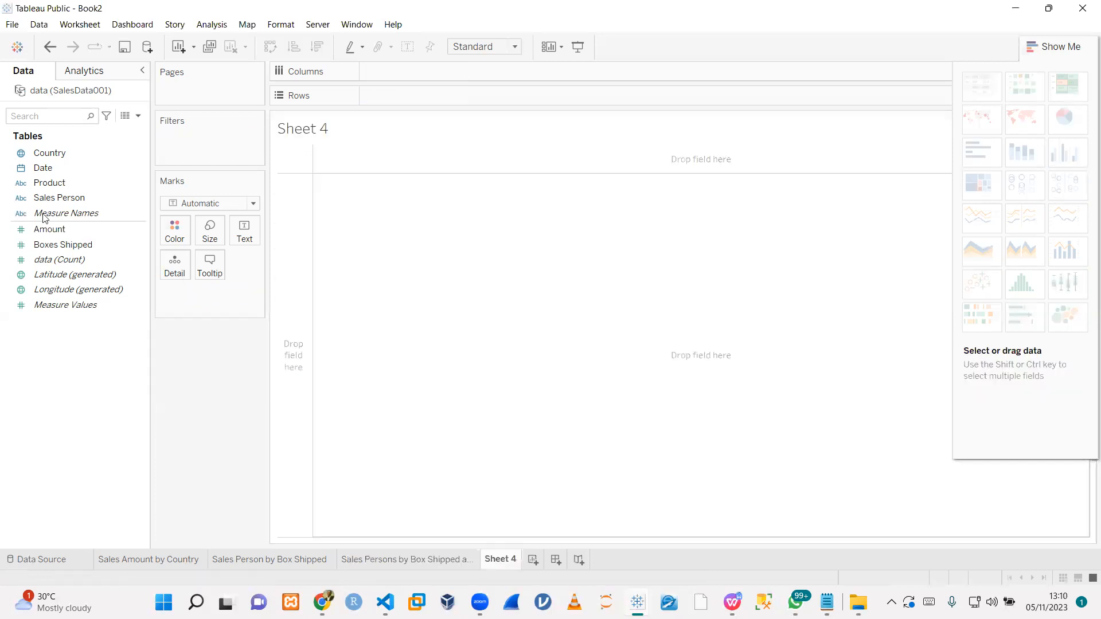
click(45, 183)
click(49, 213)
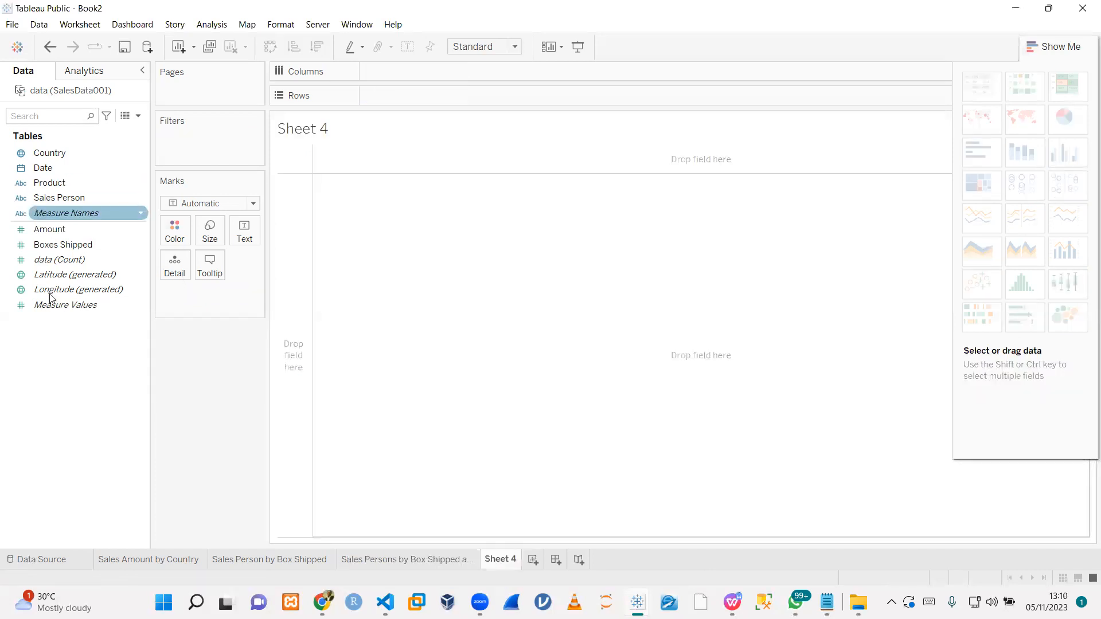
click(50, 291)
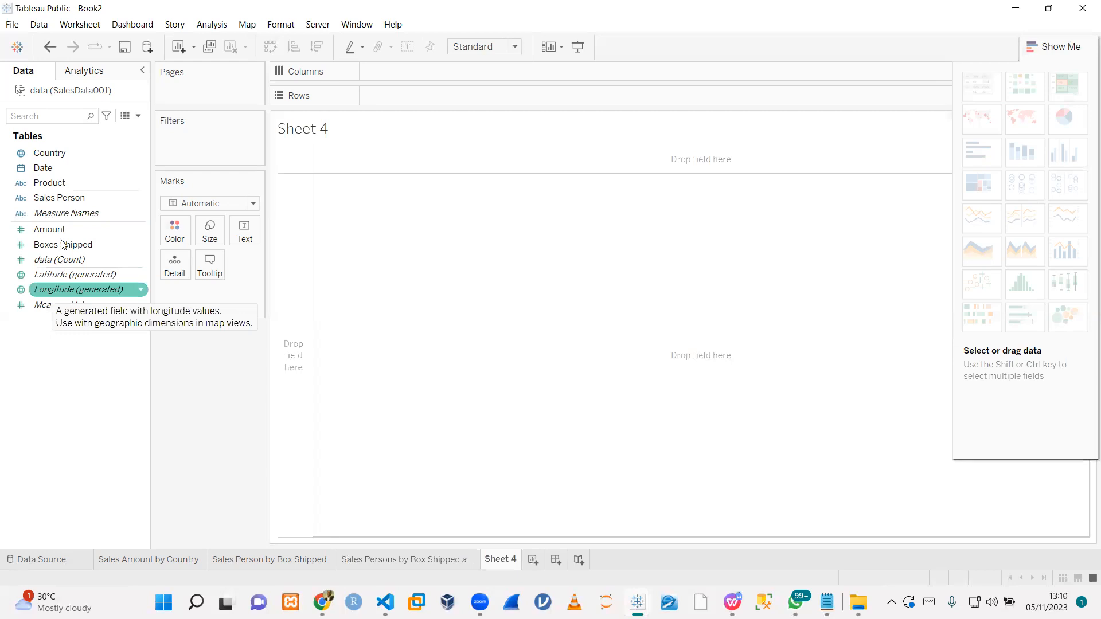
click(58, 213)
- Create a symbol map of Country on Sheet 4 with the marks sized by Boxes Shipped
double_click(48, 154)
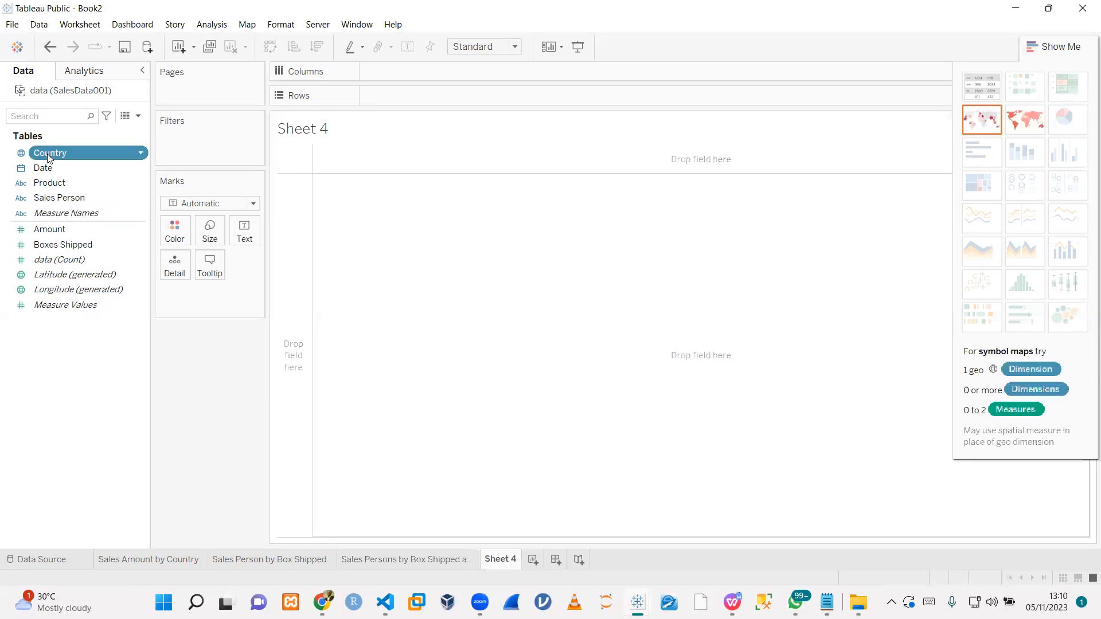
click(58, 198)
click(58, 229)
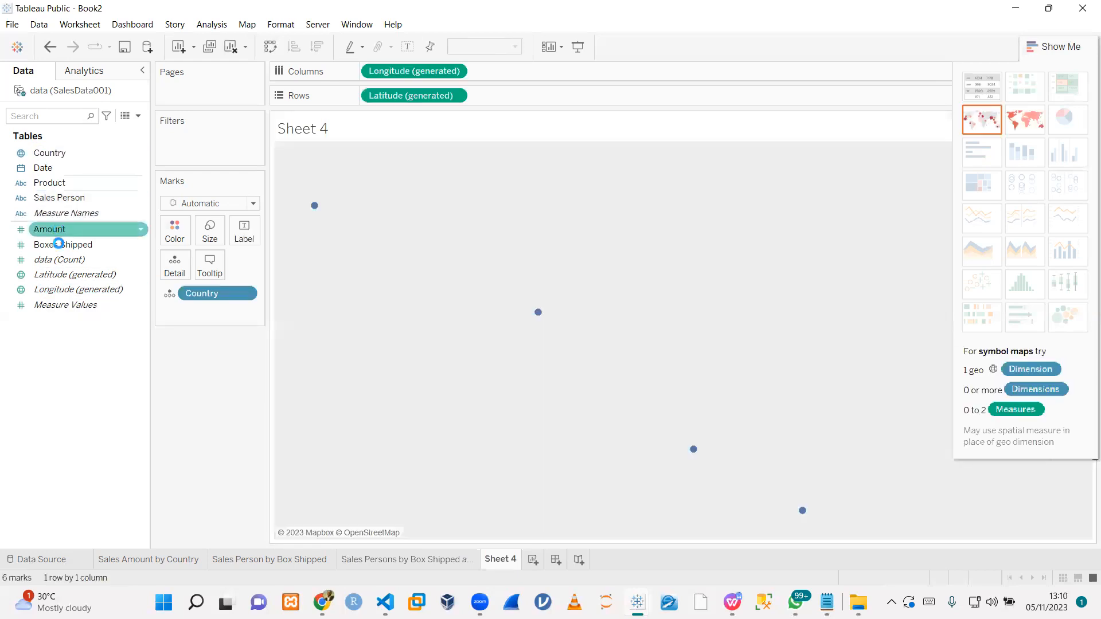
click(60, 245)
double_click(60, 245)
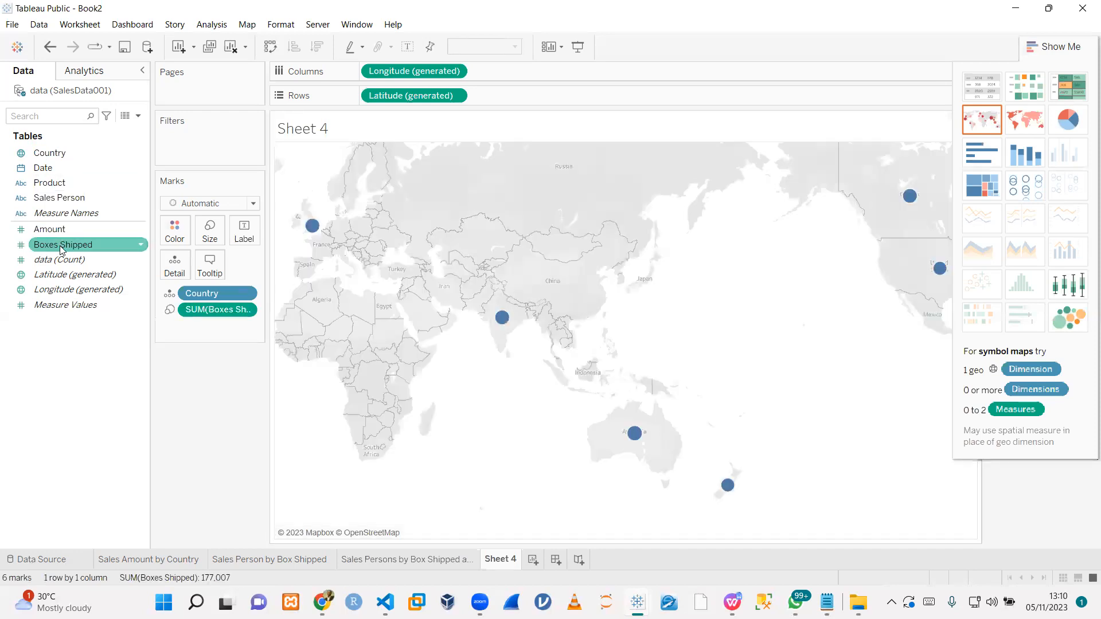
click(90, 259)
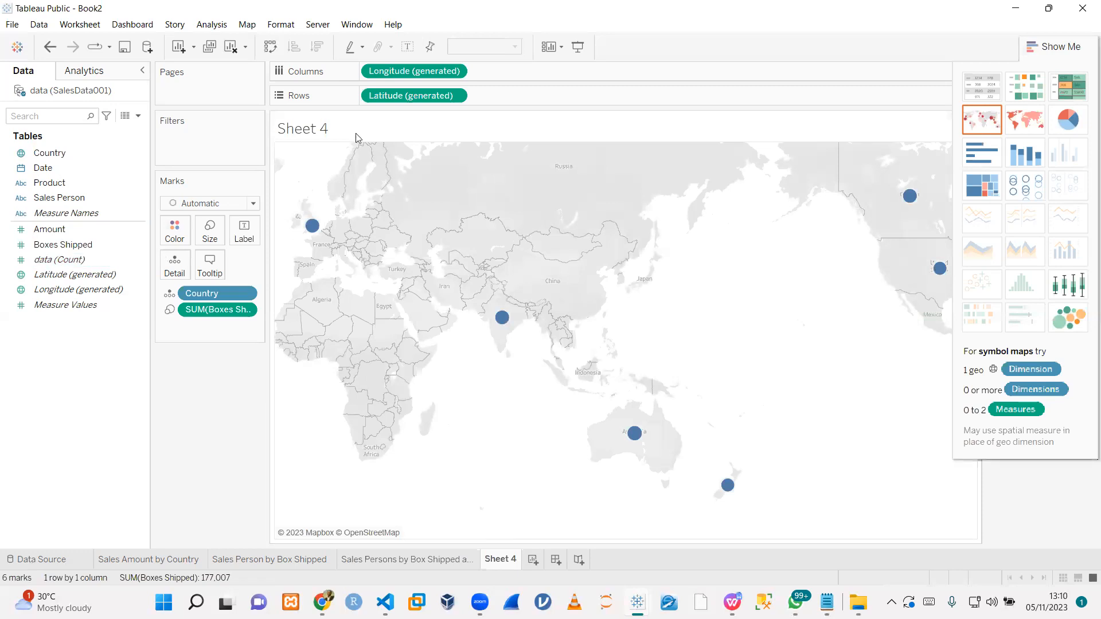
- Color the map marks by Country and show their mark labels
drag(58, 156, 167, 239)
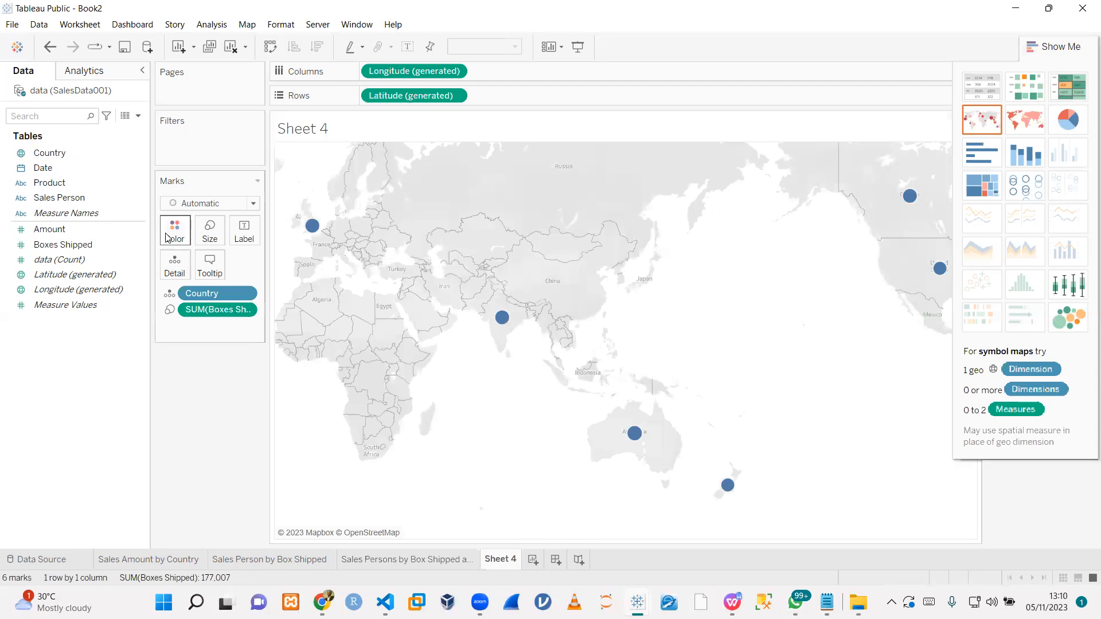
drag(50, 167, 177, 236)
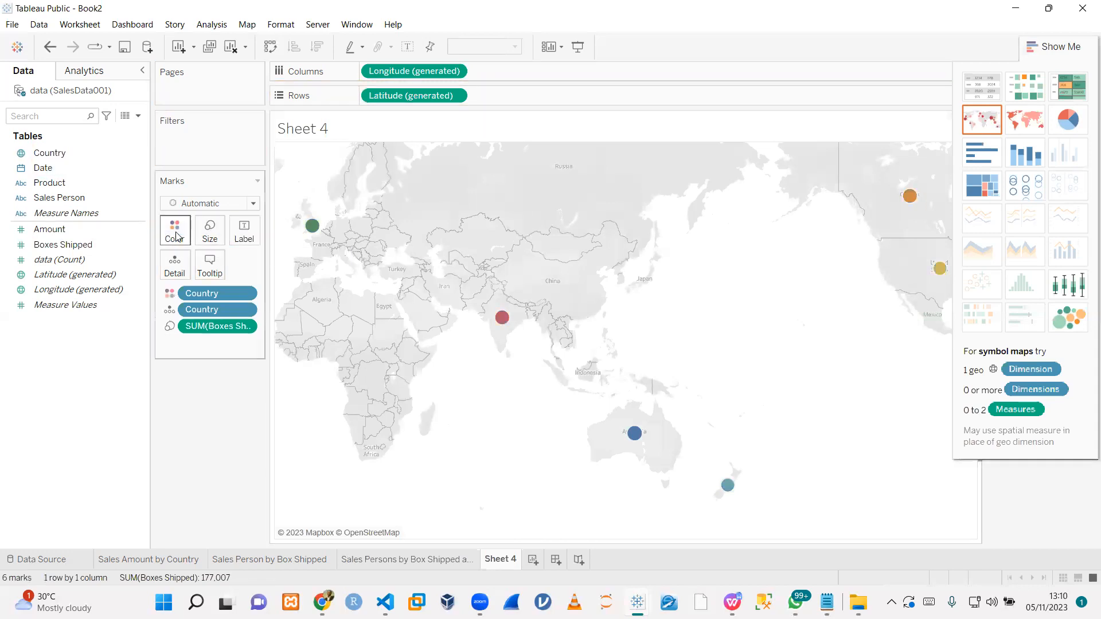
click(247, 235)
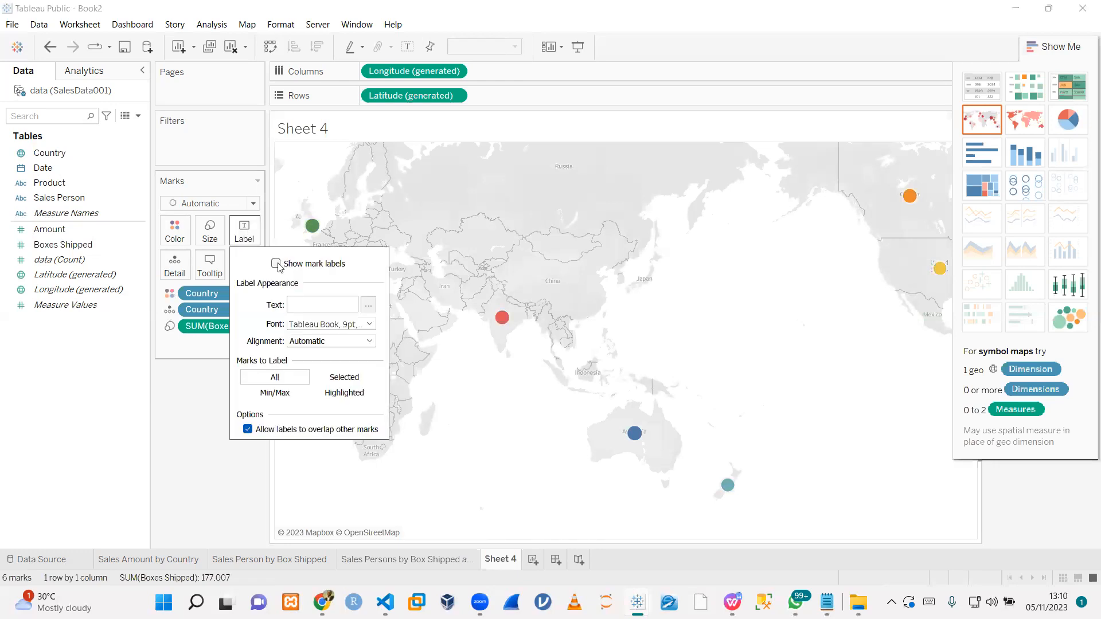
click(276, 264)
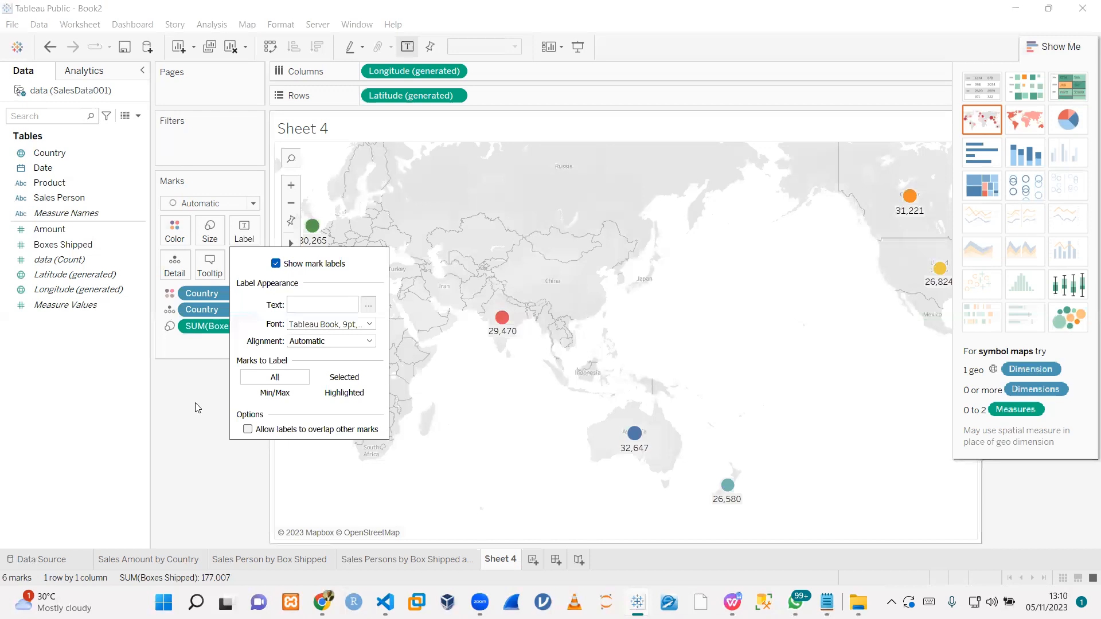
click(224, 327)
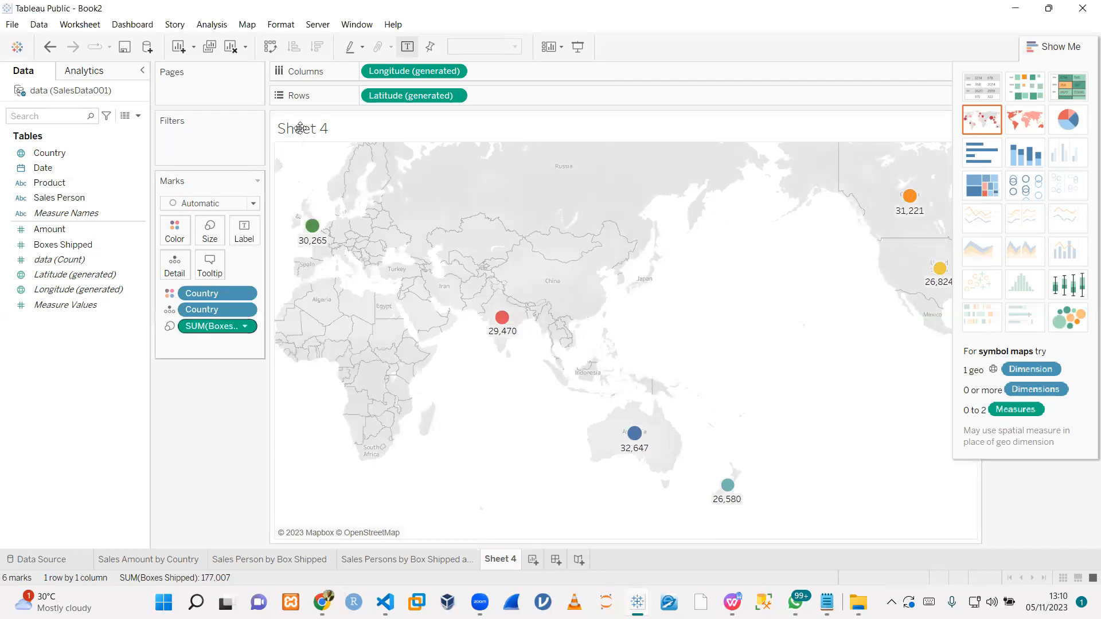
- Replace the map worksheet's title with "Box Shipped by Countries" and copy the title text
double_click(300, 127)
key(ctrl+a)
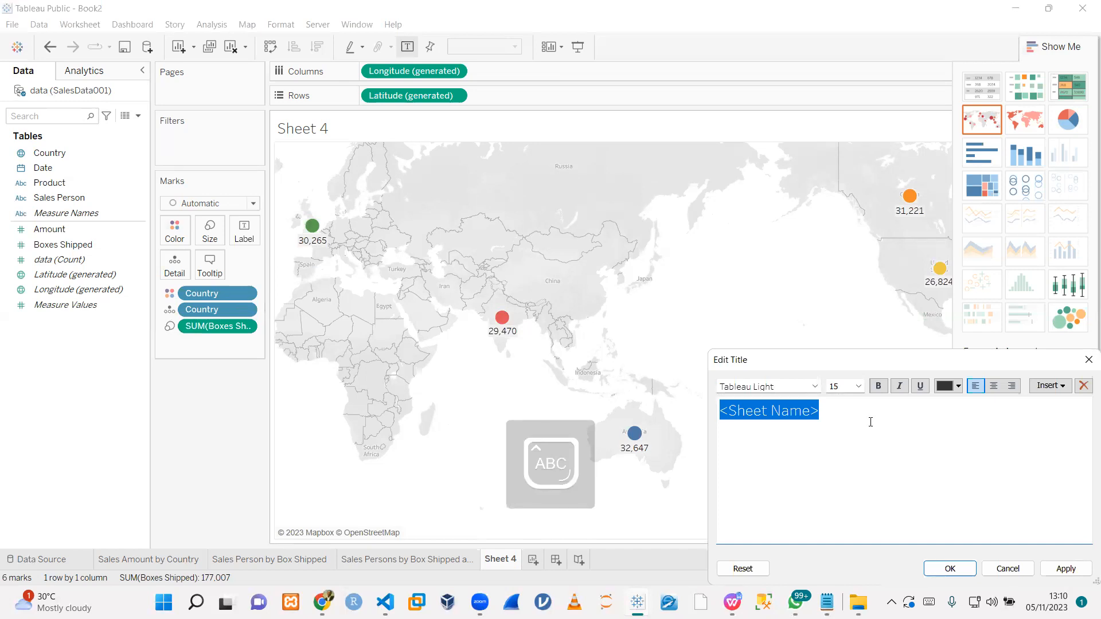
text(Box )
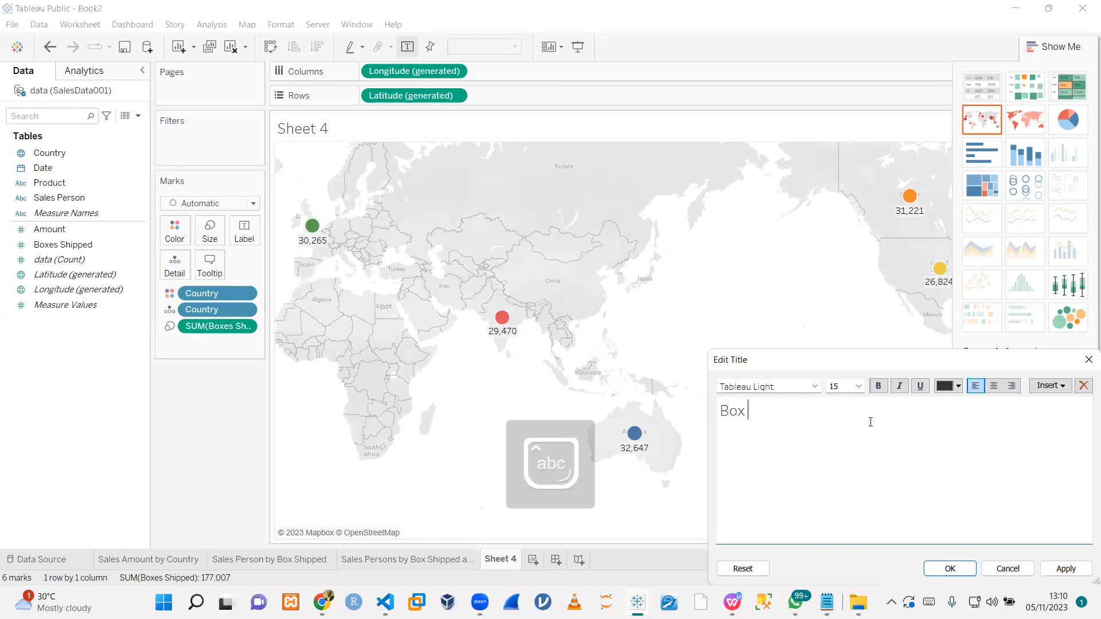
text(Shipped by Countries)
key(ctrl+a)
key(ctrl+c)
- Format the "Box Shipped by Countries" title in Tahoma, size 12, orange, and apply it to the map worksheet
click(783, 385)
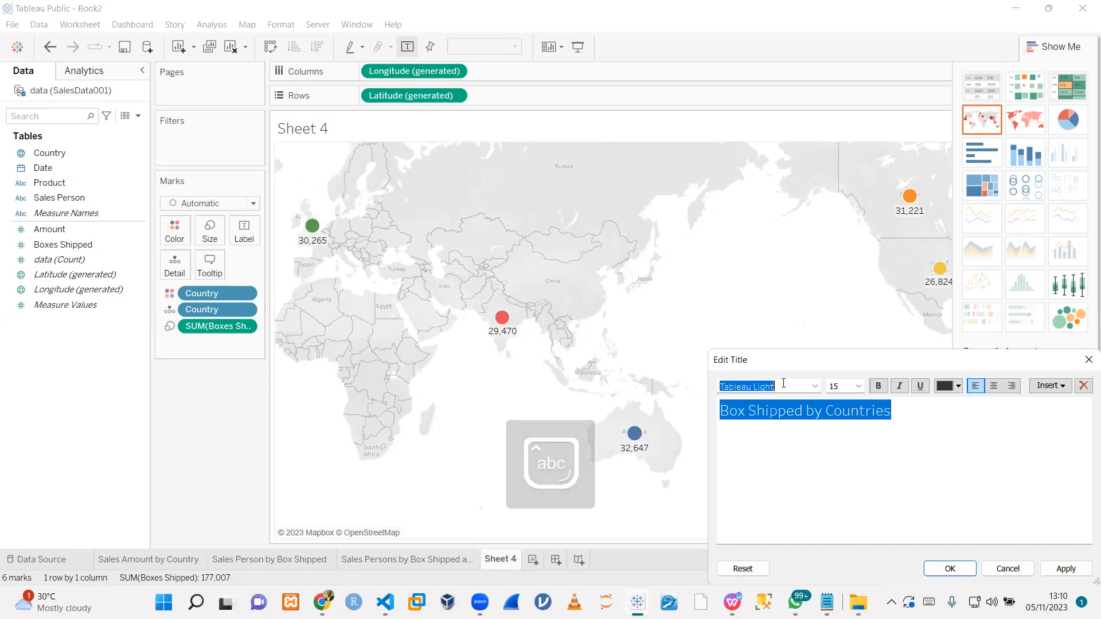
text(tahoma)
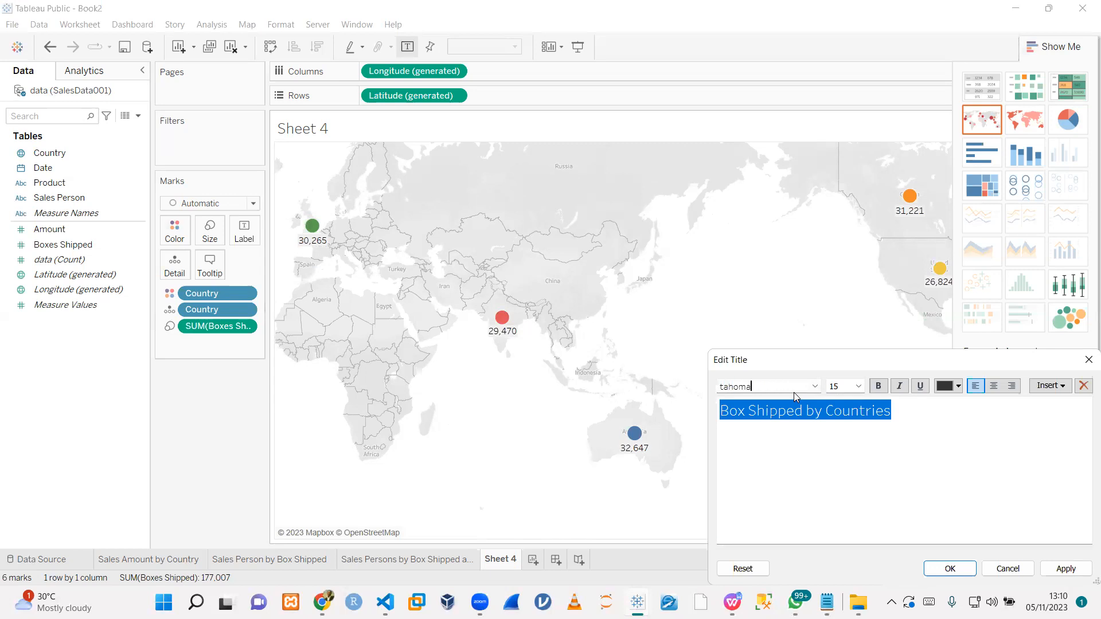
key(Return)
click(839, 383)
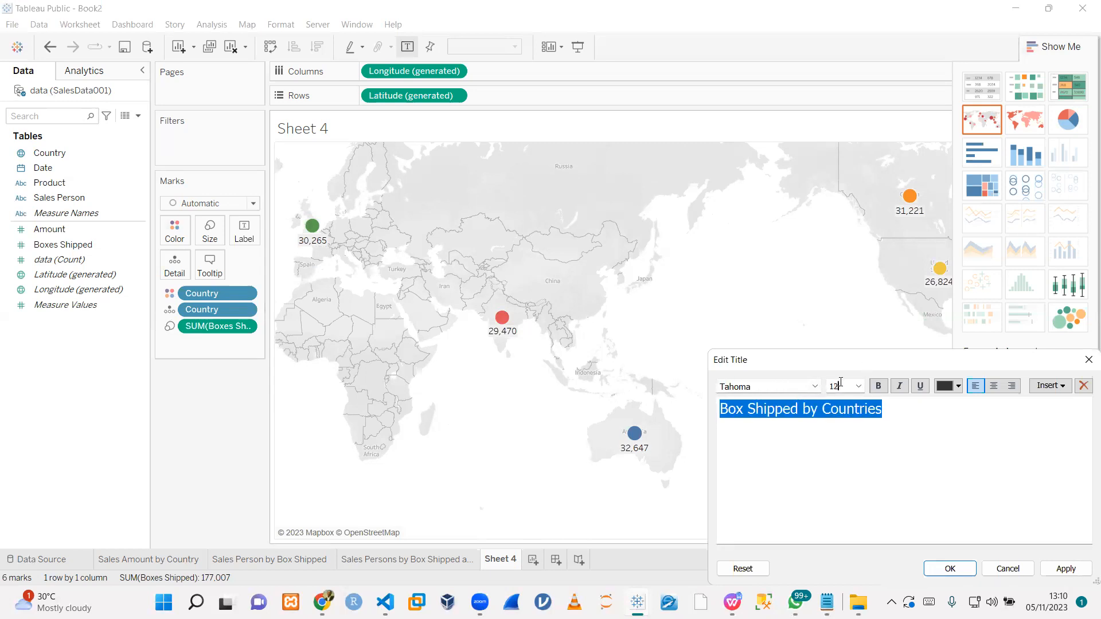
key(BackSpace)
text(2)
click(959, 389)
click(972, 408)
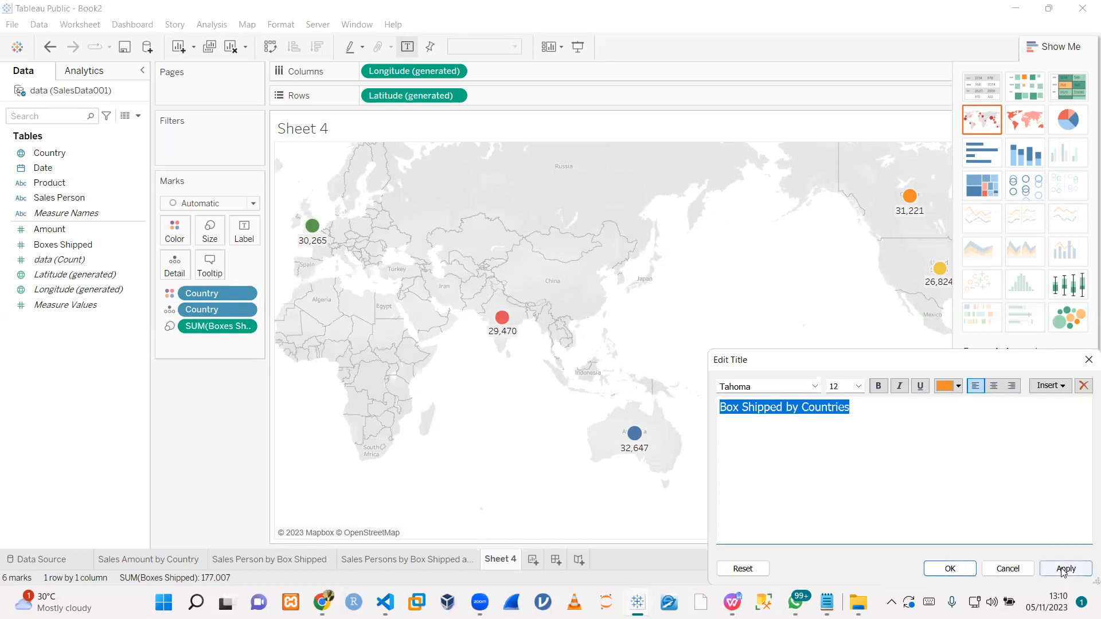
click(950, 568)
- Rename Sheet 4 with its copied title text, "Box Shipped by Countries"
right_click(503, 558)
click(541, 414)
key(ctrl+v)
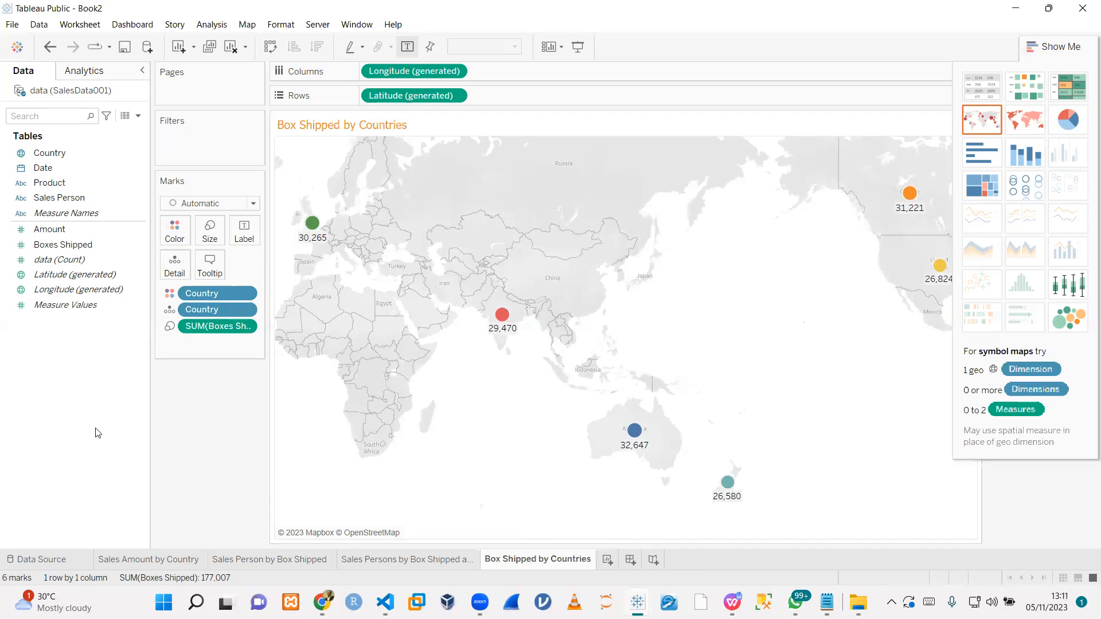
- Add a fifth worksheet with a text table of Amount by Sales Person, sorted in descending order of Amount
click(610, 563)
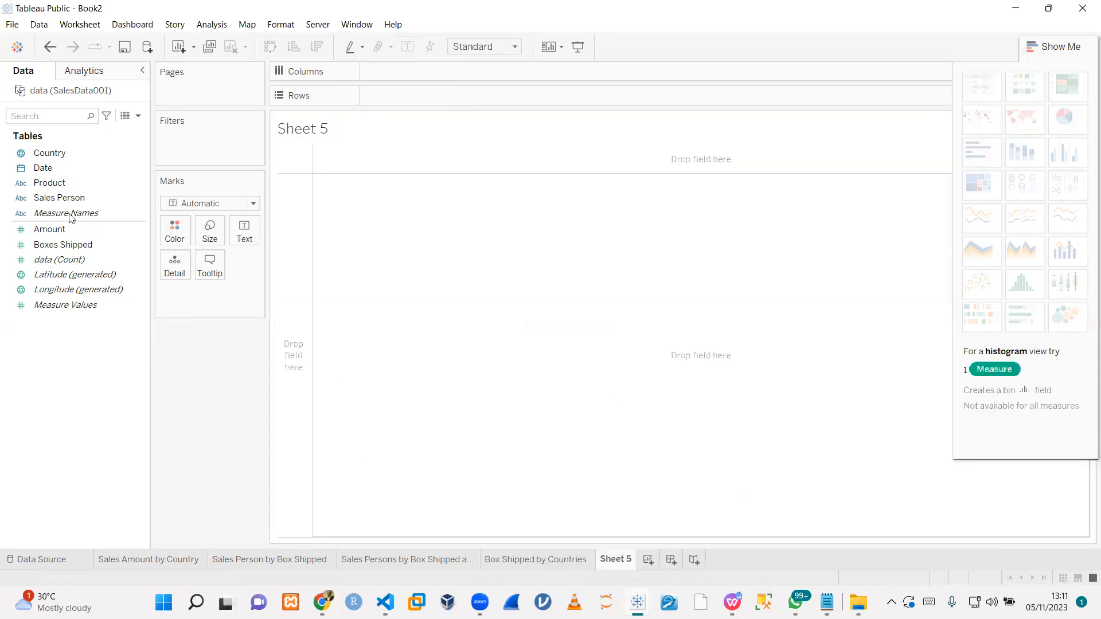
click(70, 223)
click(55, 199)
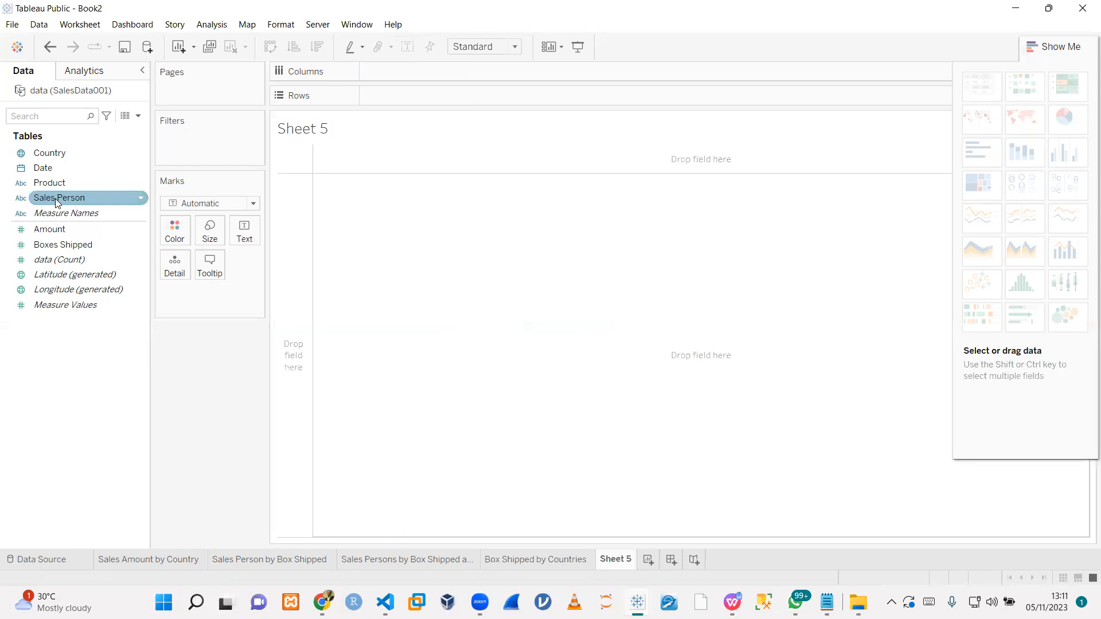
double_click(55, 199)
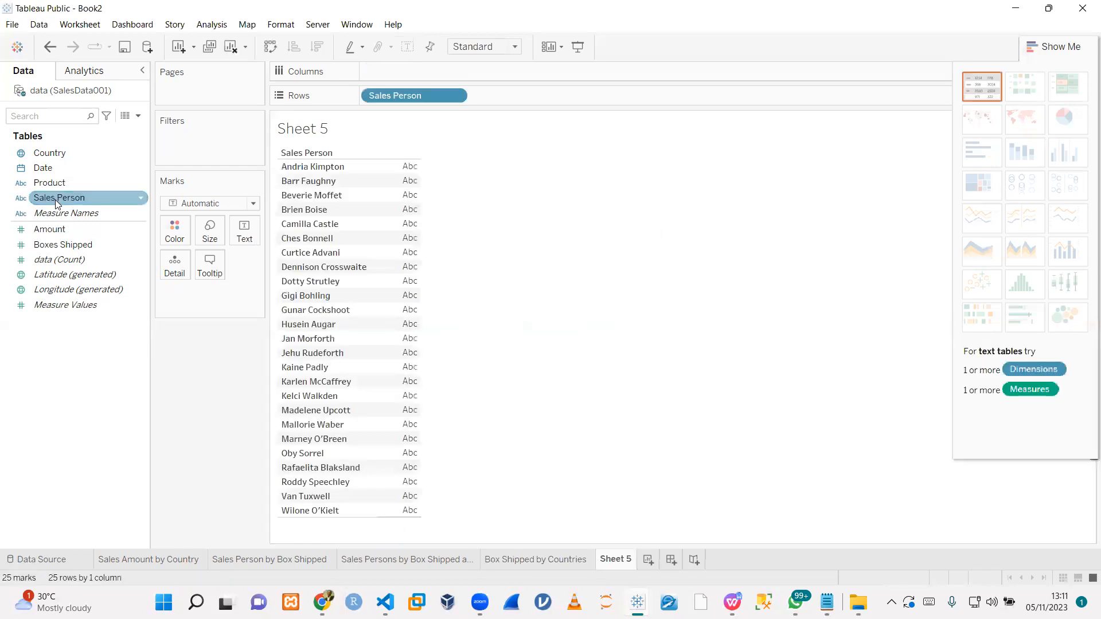
click(56, 229)
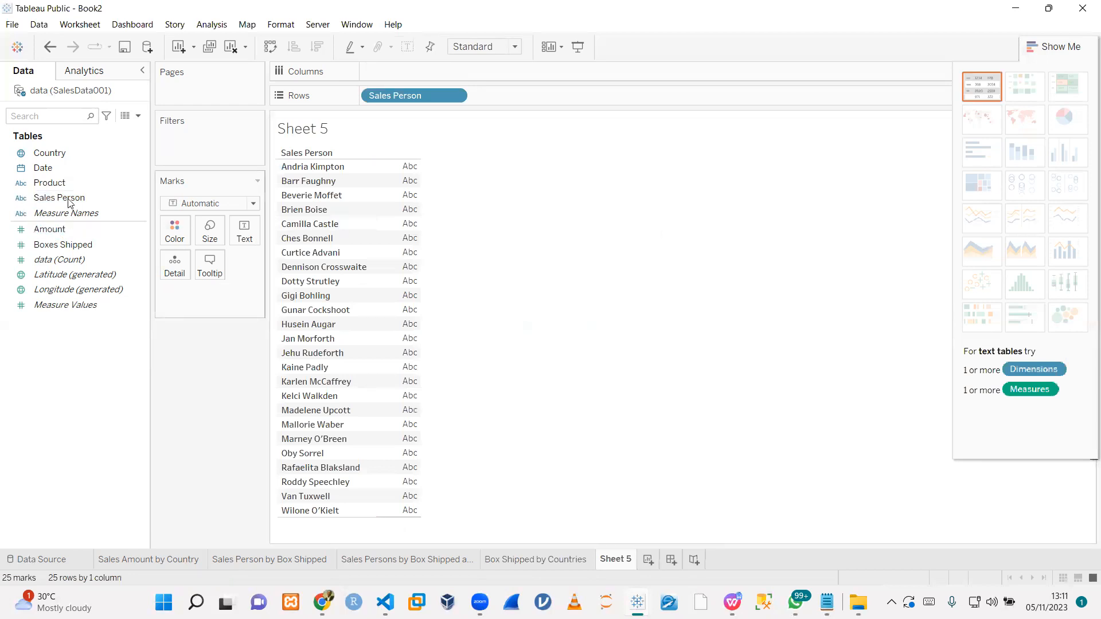
double_click(66, 230)
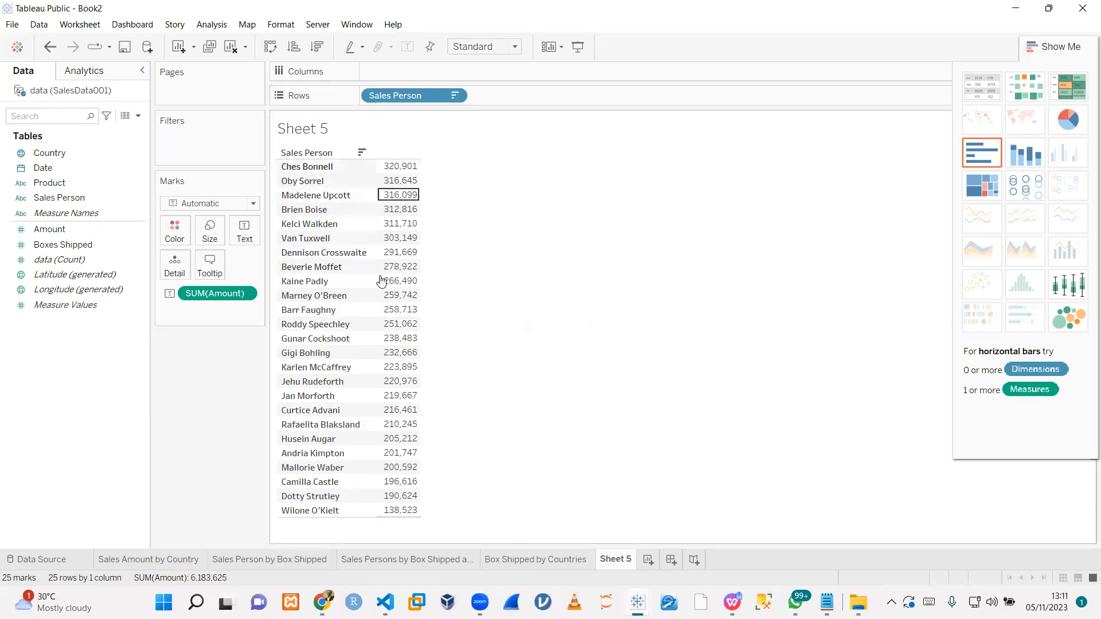
- Filter Sales Person to the top 5 by the sum of Amount
click(454, 96)
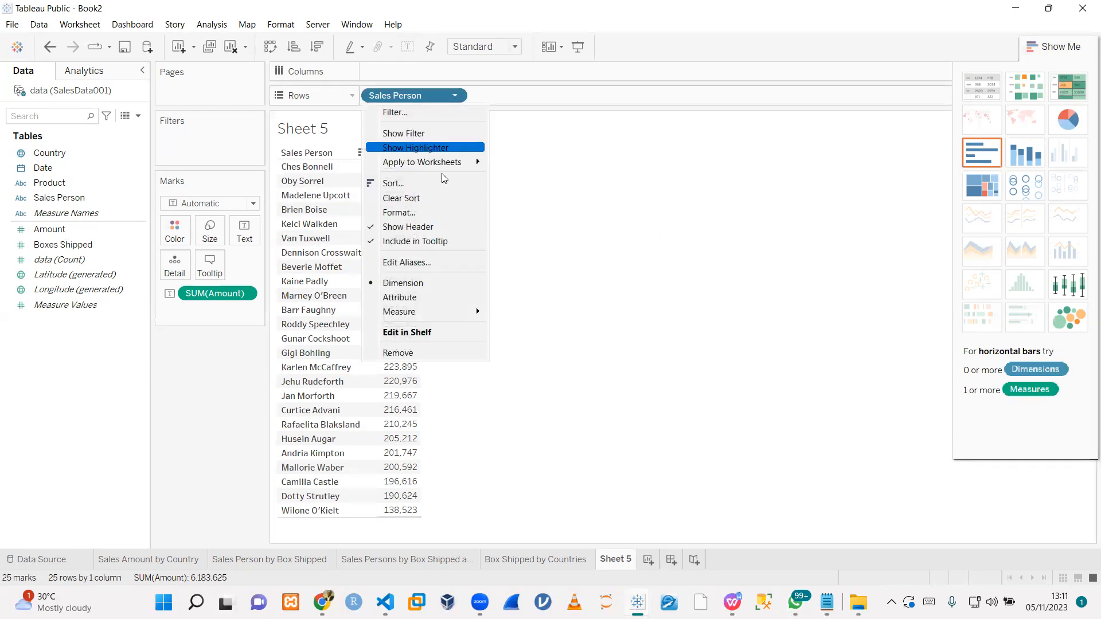
click(426, 113)
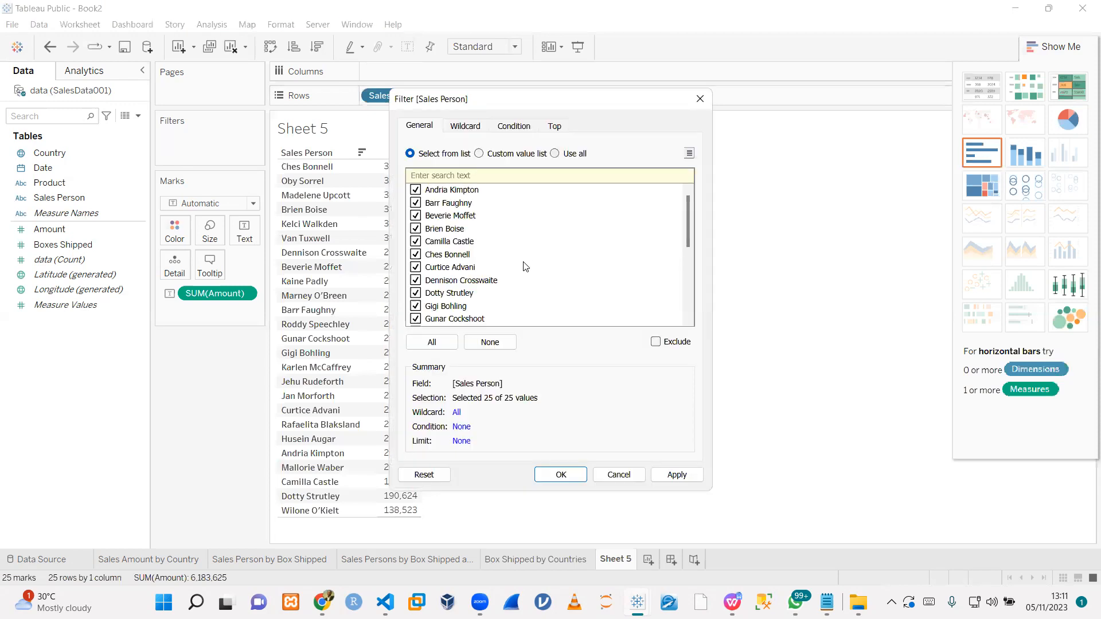
click(553, 126)
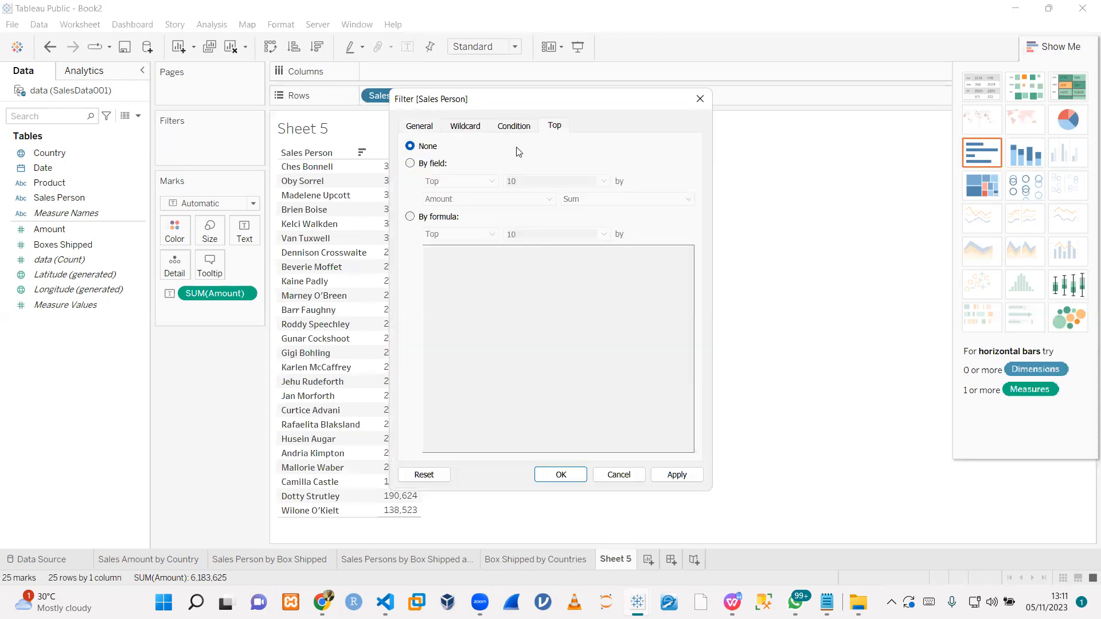
click(410, 165)
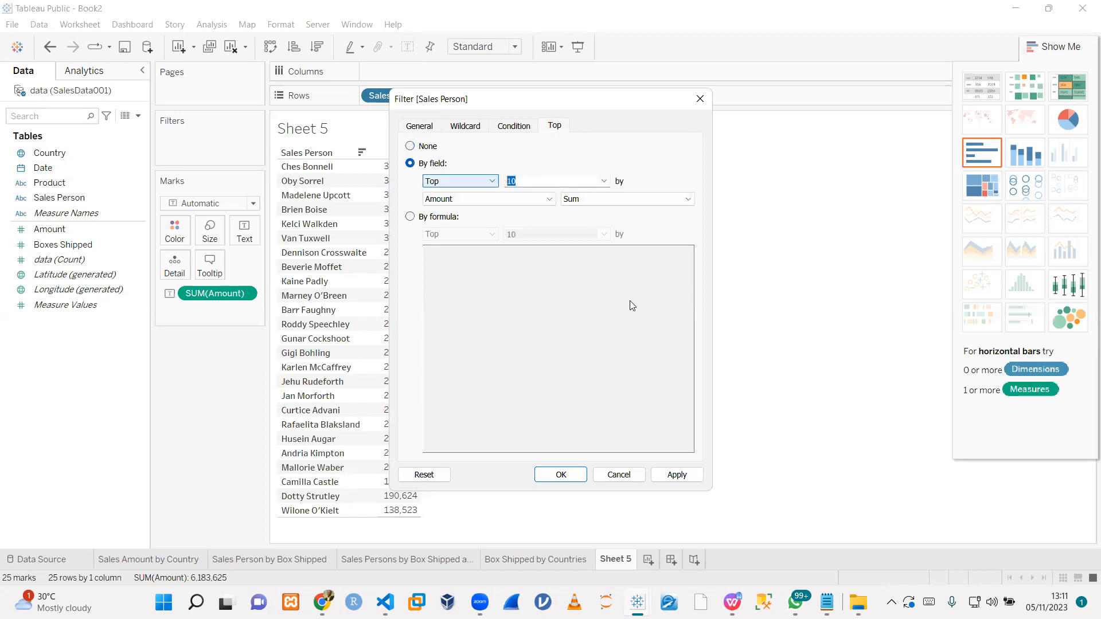
text(5)
click(572, 479)
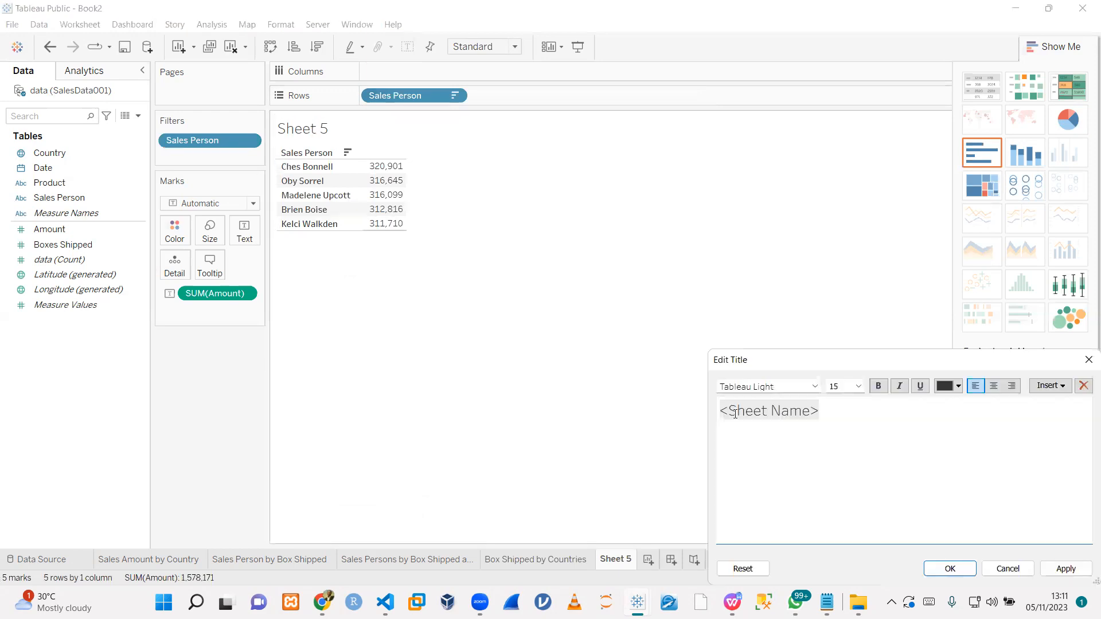
- Replace the Sheet 5 title with "Top 5 Sales Person by Amount Sold" and copy the title text
key(ctrl+a)
key(Caps_Lock)
text(t)
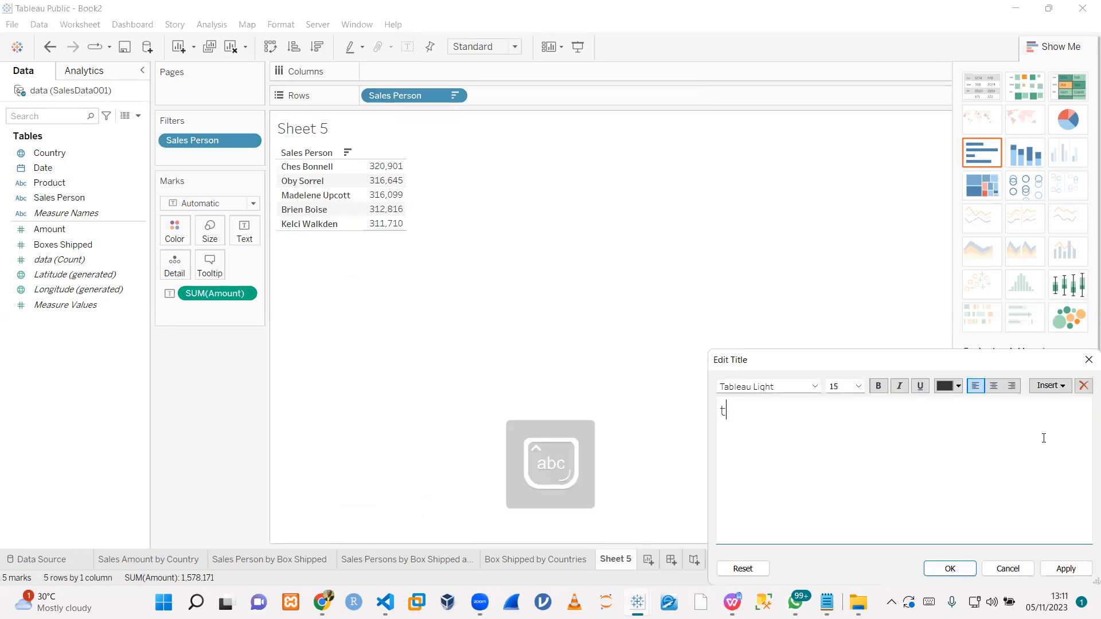
key(BackSpace)
key(Caps_Lock)
text(Top 5 S)
key(Caps_Lock)
text(ales Person )
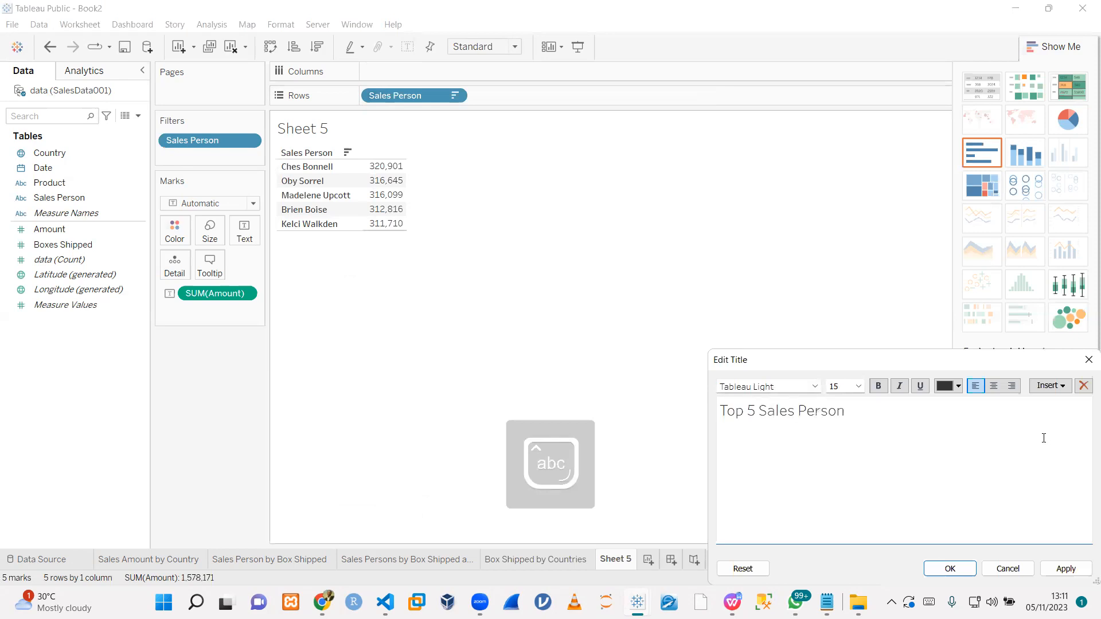
text(by)
key(Caps_Lock)
text(A)
key(Caps_Lock)
text(mount Sold)
triple_click(824, 409)
key(ctrl+c)
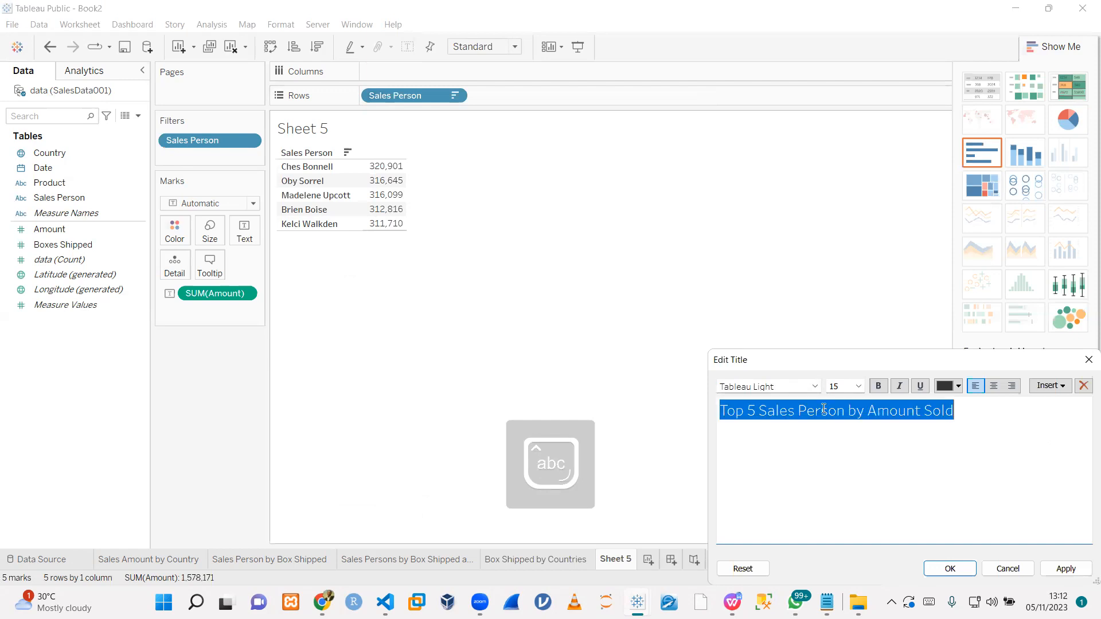
- Format the top 5 worksheet's title in Tahoma, size 12, blue, and apply it
click(803, 389)
text(tahoma)
key(Return)
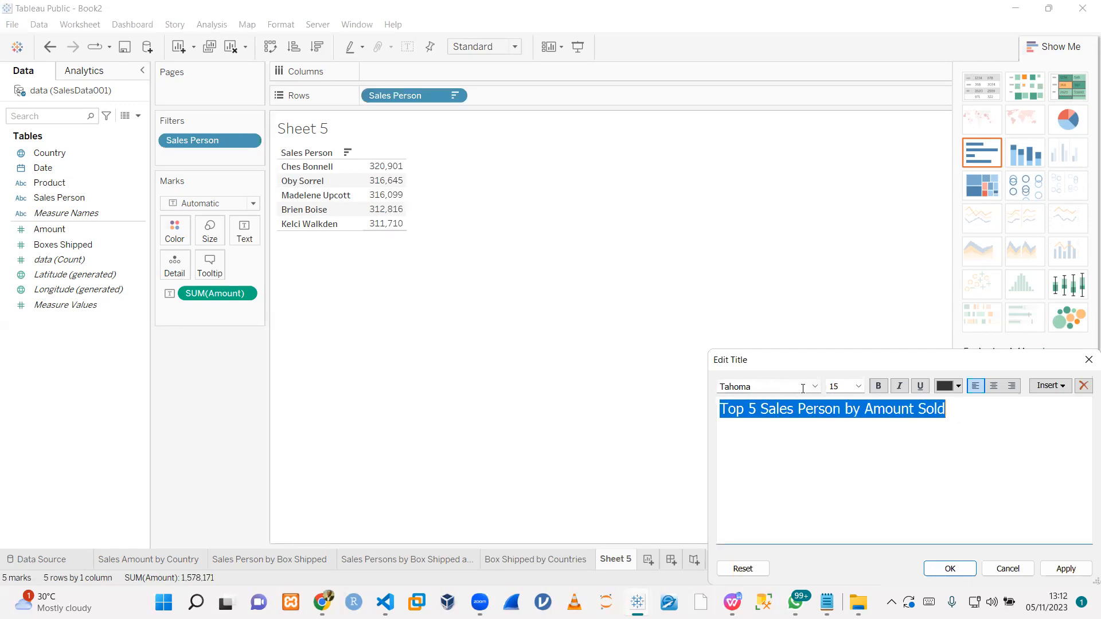
click(842, 386)
text(12)
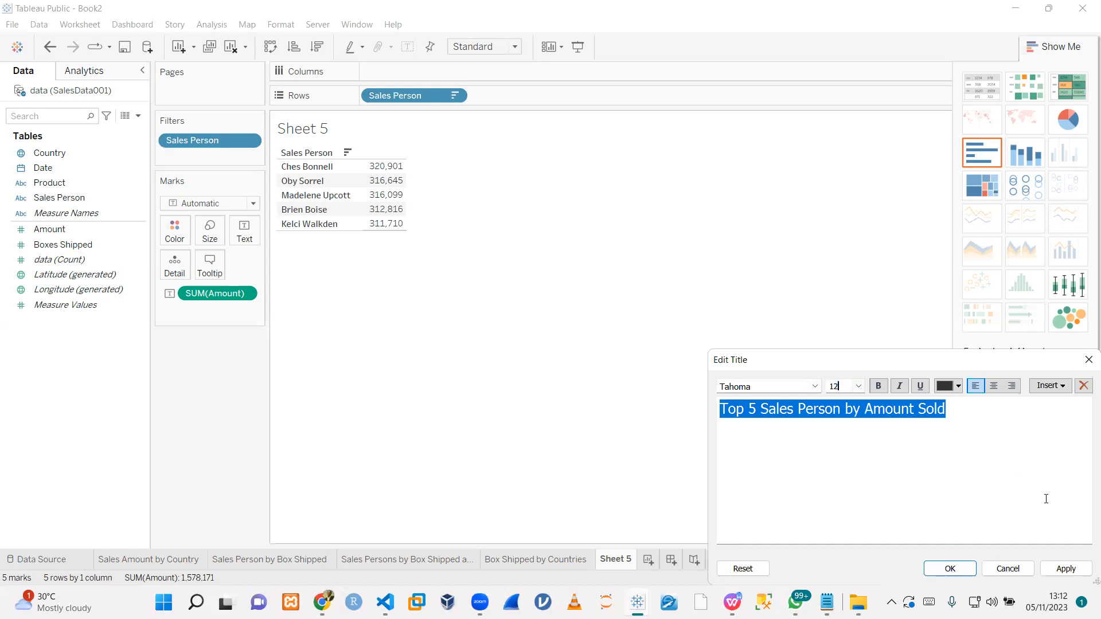
click(957, 385)
click(1024, 404)
click(1066, 569)
click(951, 568)
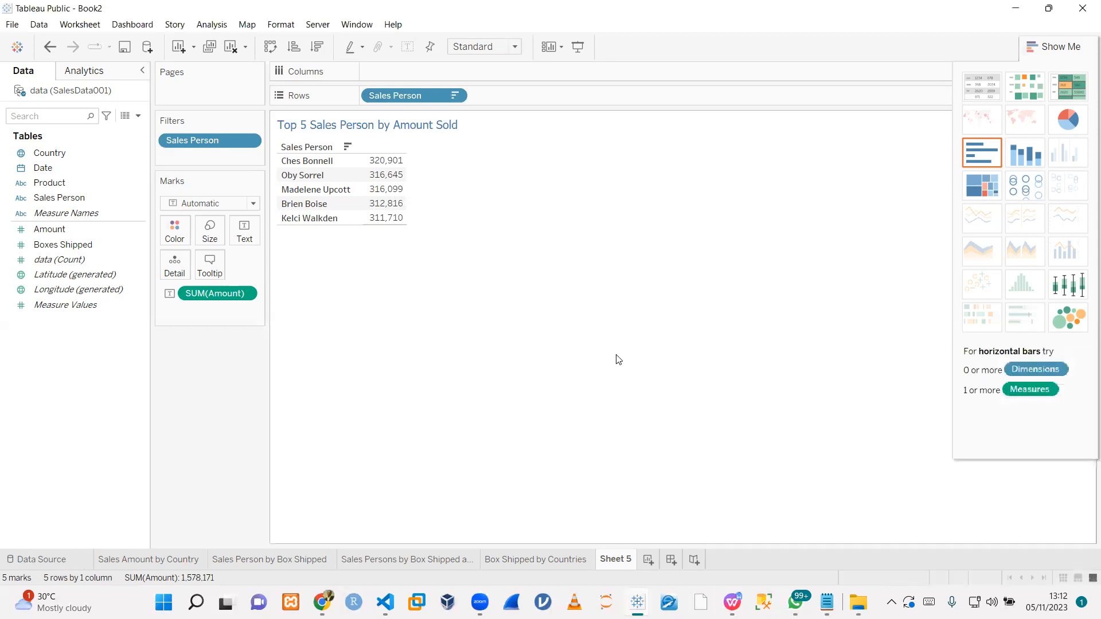
click(133, 557)
click(255, 564)
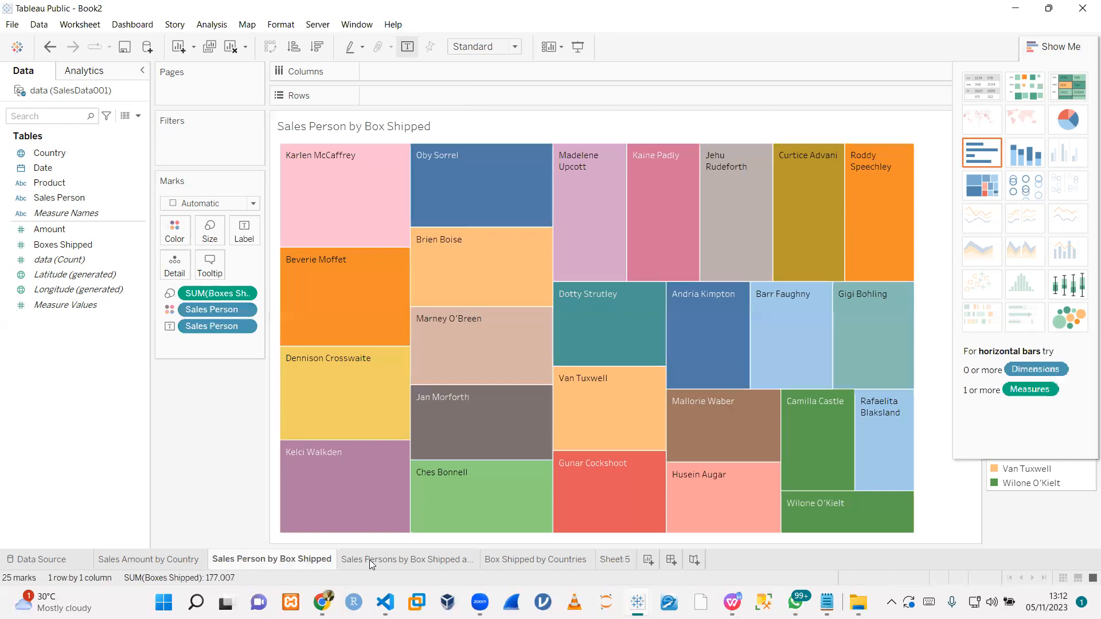
click(371, 561)
click(500, 560)
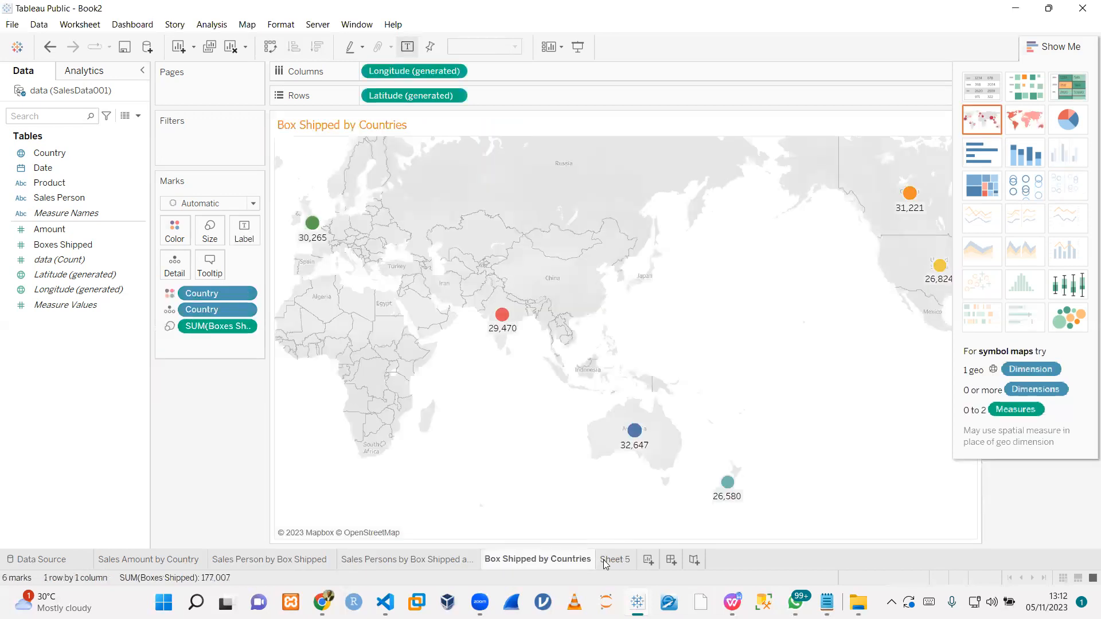
- Rename Sheet 5 with its copied title text, "Top 5 Sales Person by Amount Sold"
right_click(605, 560)
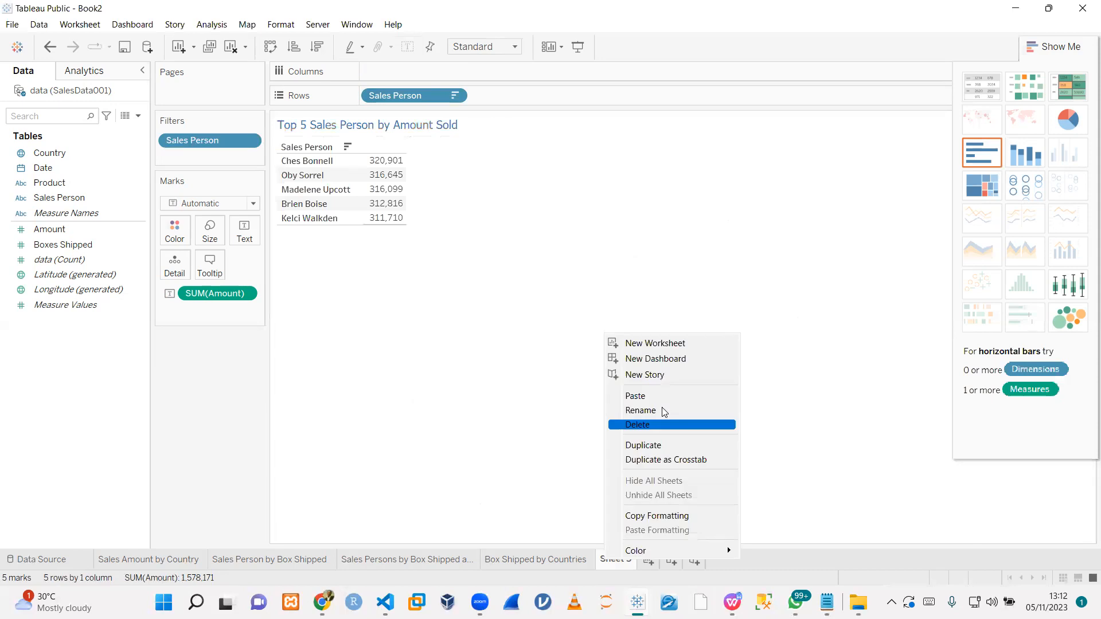
click(663, 410)
key(ctrl+v)
- Add a sixth worksheet and plot Country on it as a symbol map
click(749, 560)
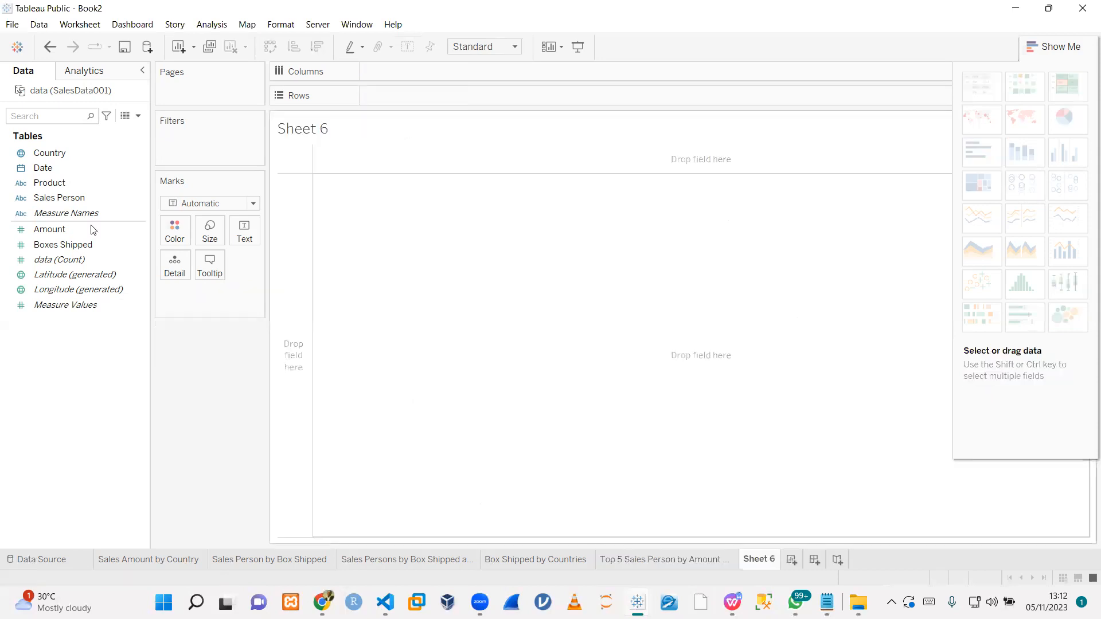
click(68, 179)
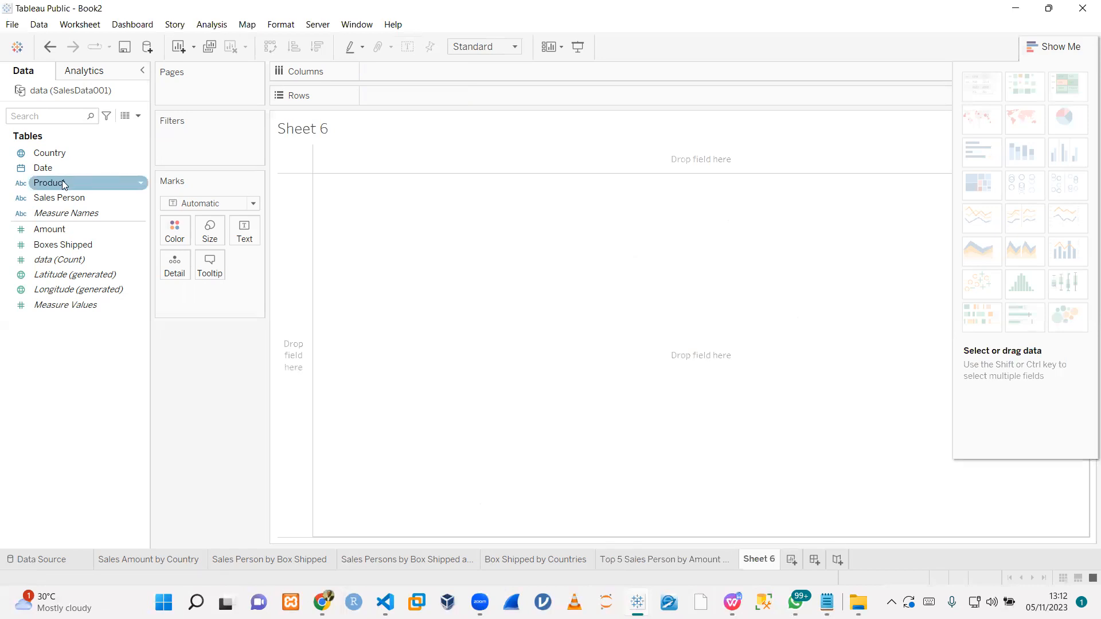
double_click(57, 154)
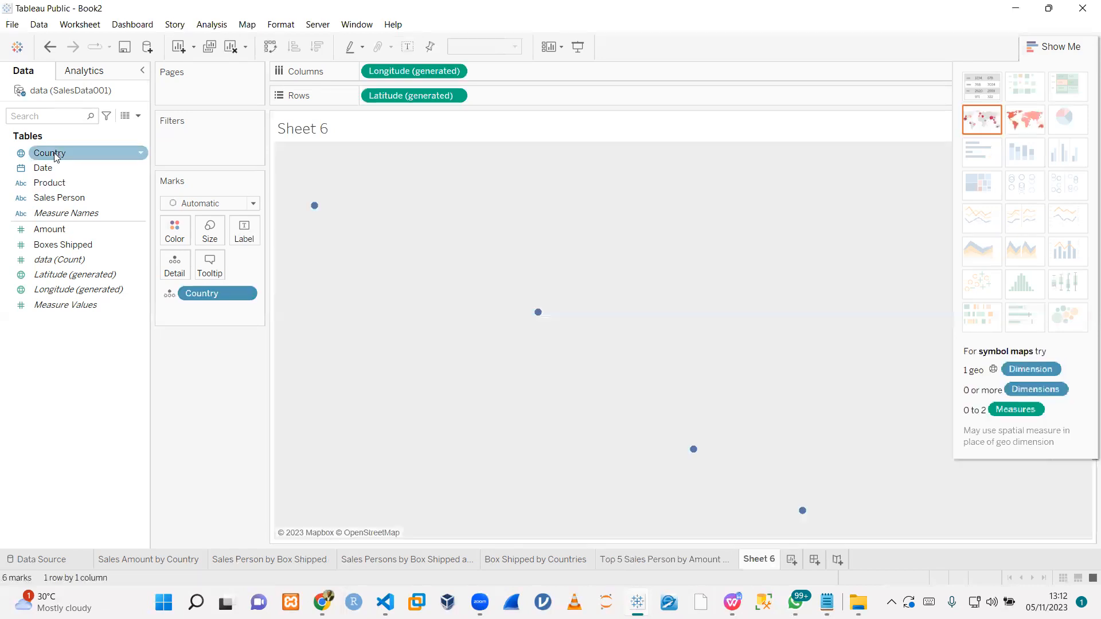
click(50, 167)
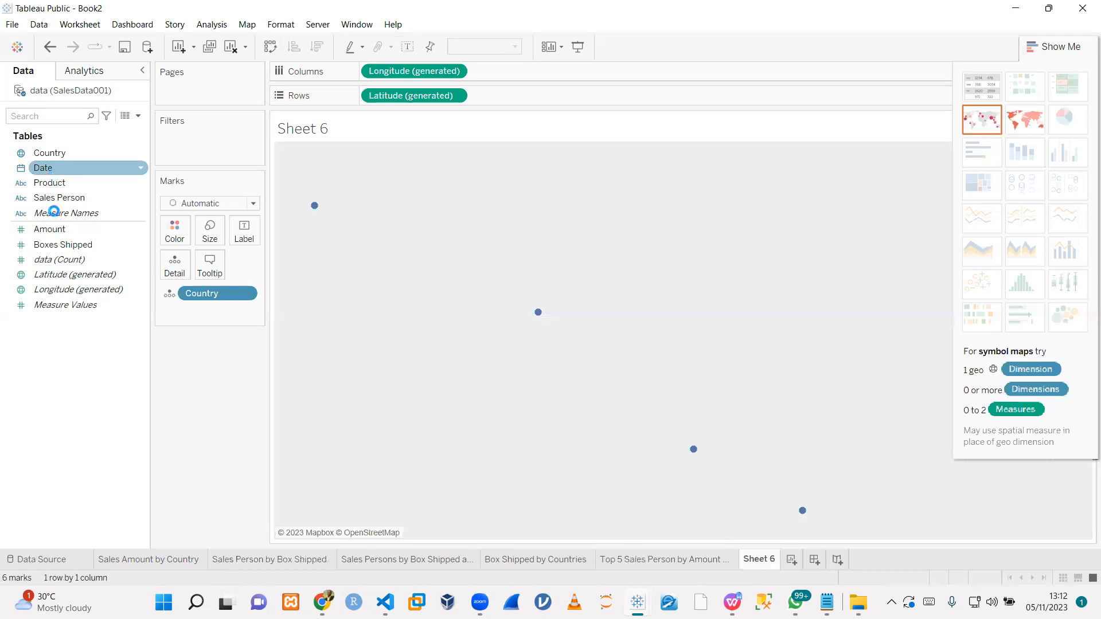
click(56, 229)
click(62, 259)
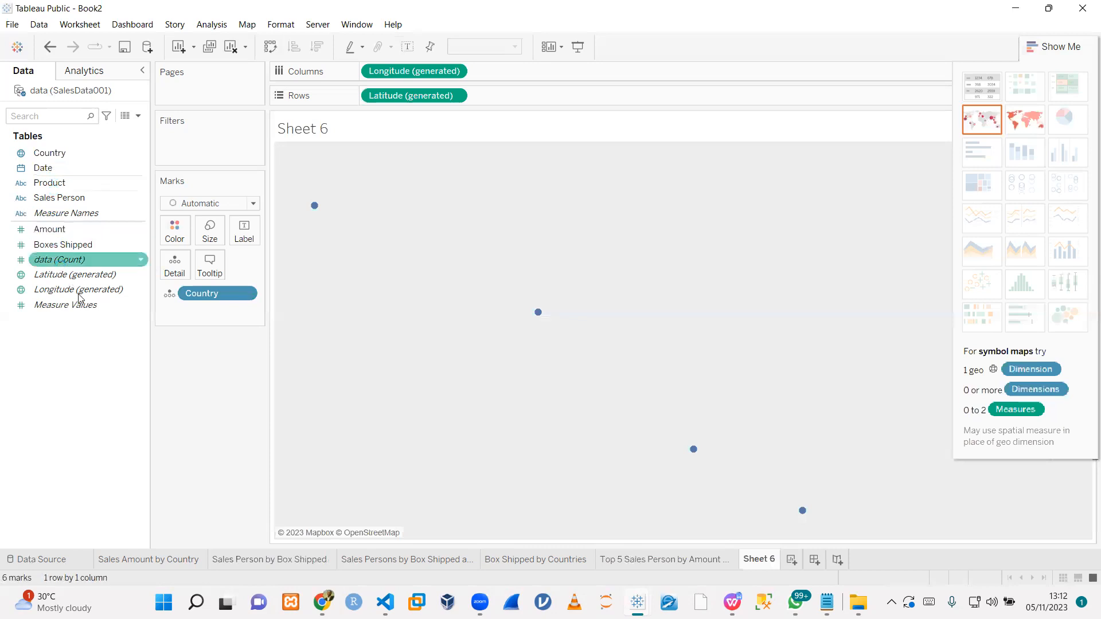
click(79, 292)
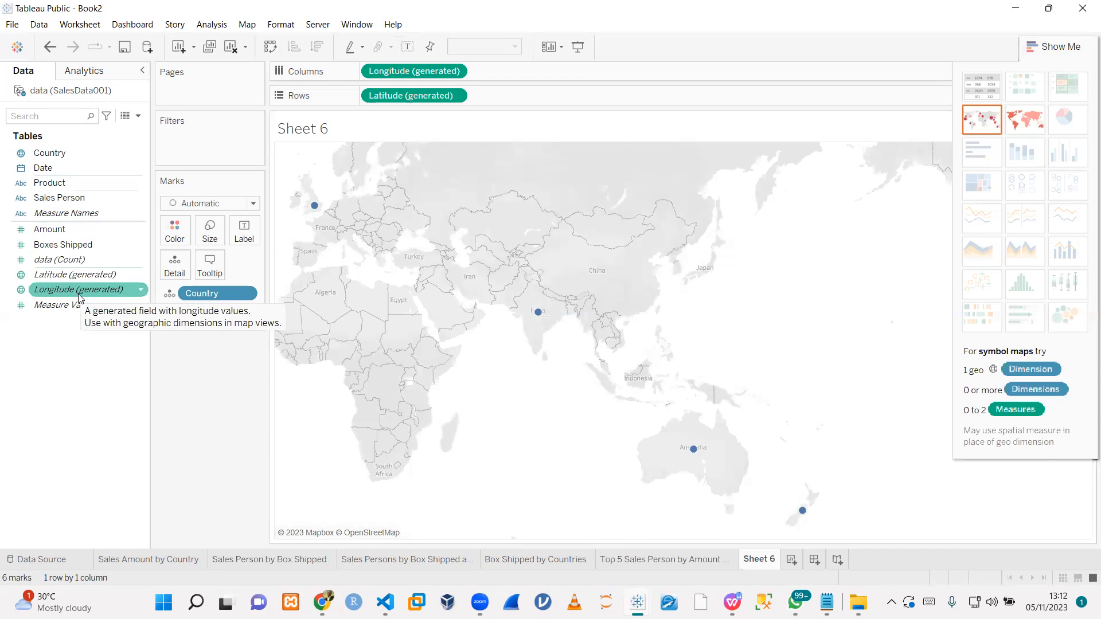
click(86, 245)
click(64, 230)
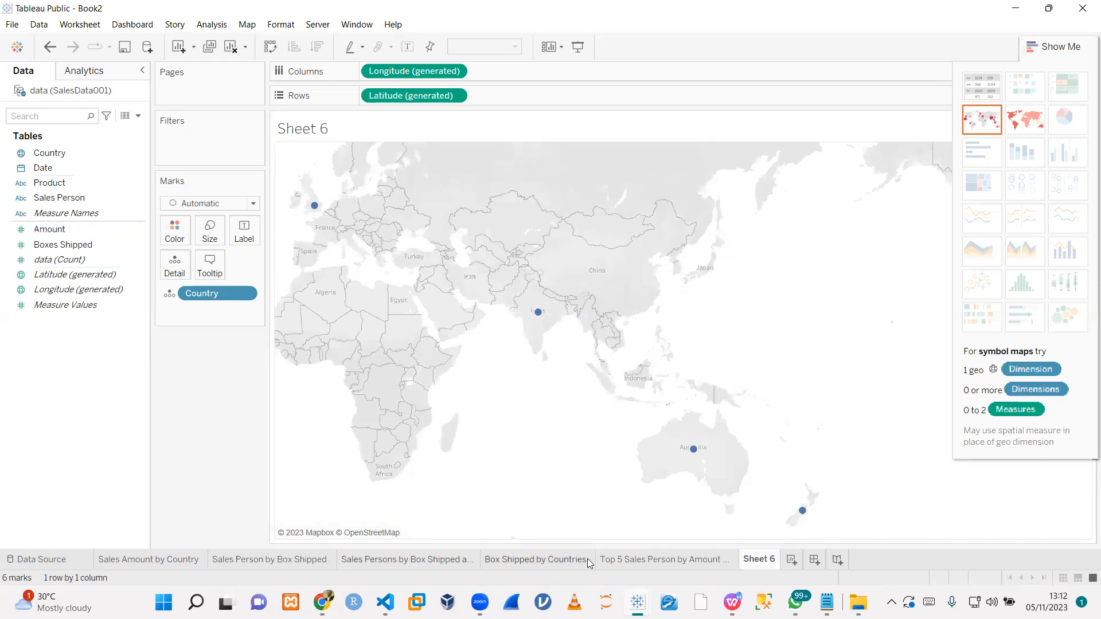
- Convert the "Sales Amount by Country" bar chart to a pie chart and enlarge the pie mark
click(124, 561)
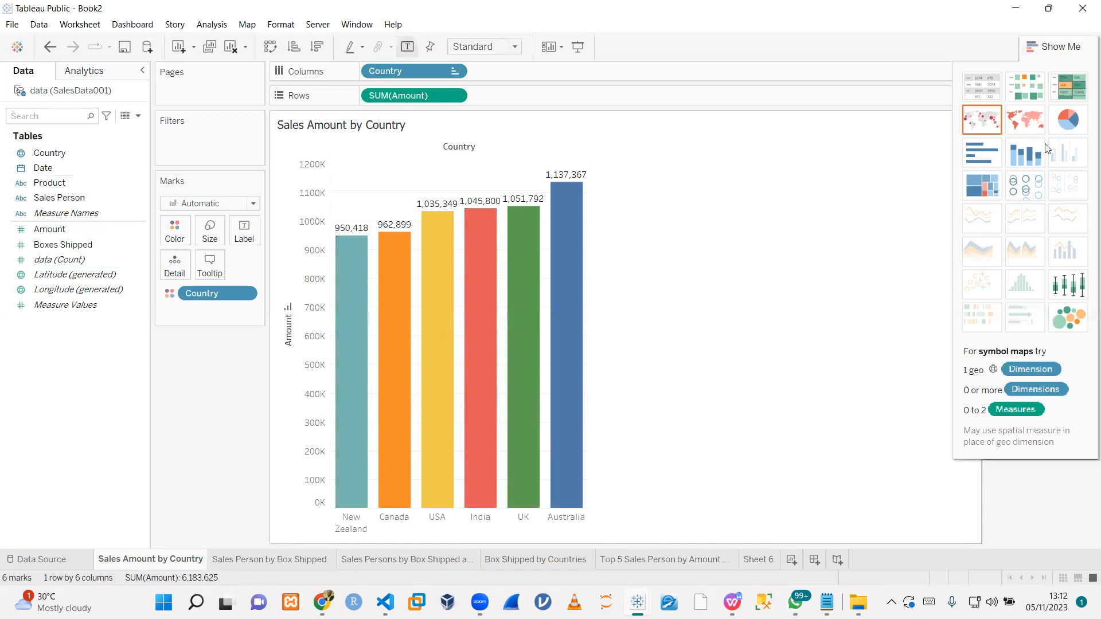
click(1066, 124)
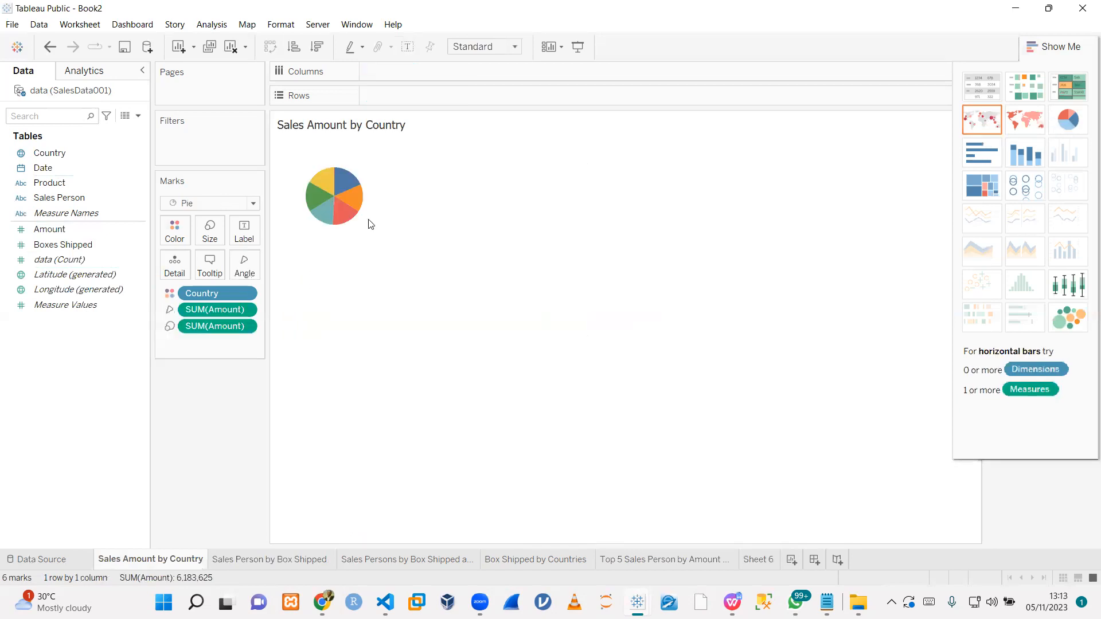
click(209, 231)
drag(237, 265, 285, 272)
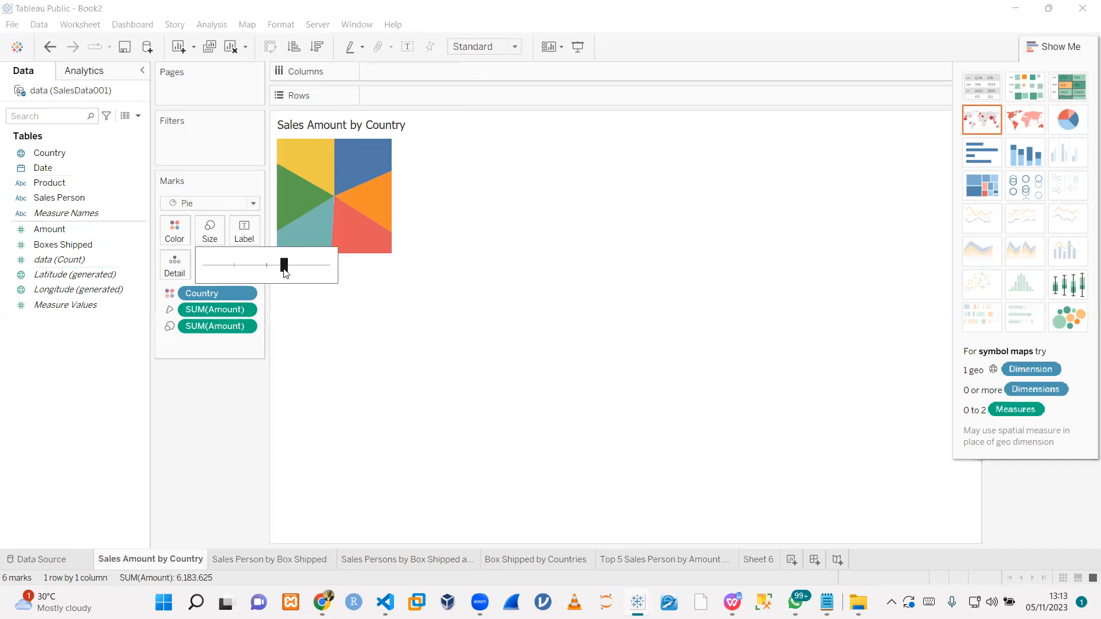
click(376, 293)
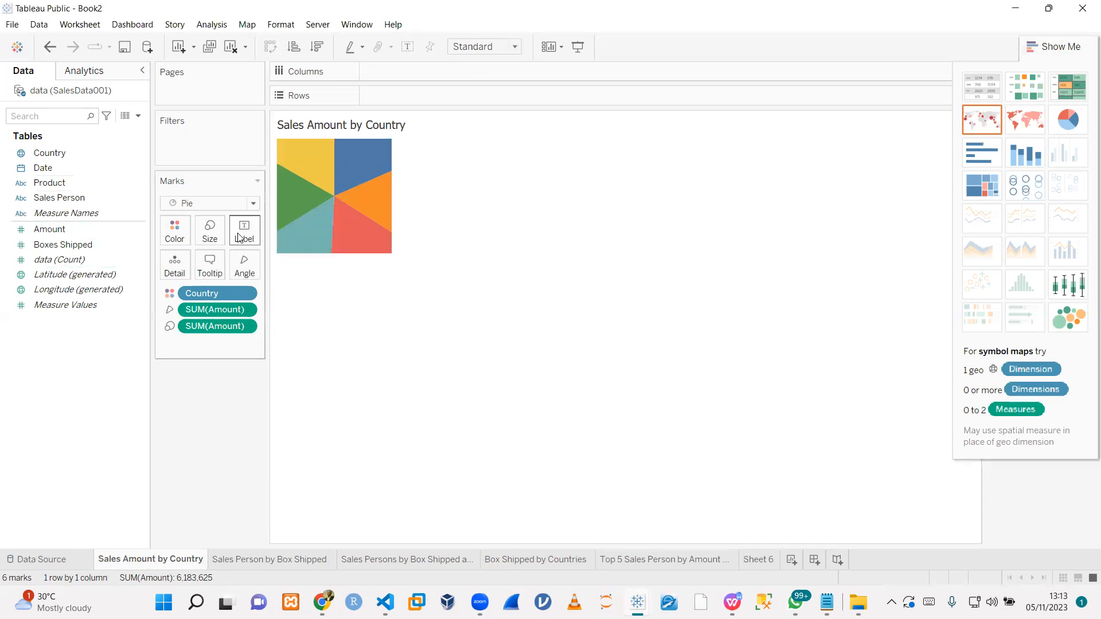
- Reduce the oversized country pie to the middle of the size range, keeping the Pie mark type
click(243, 204)
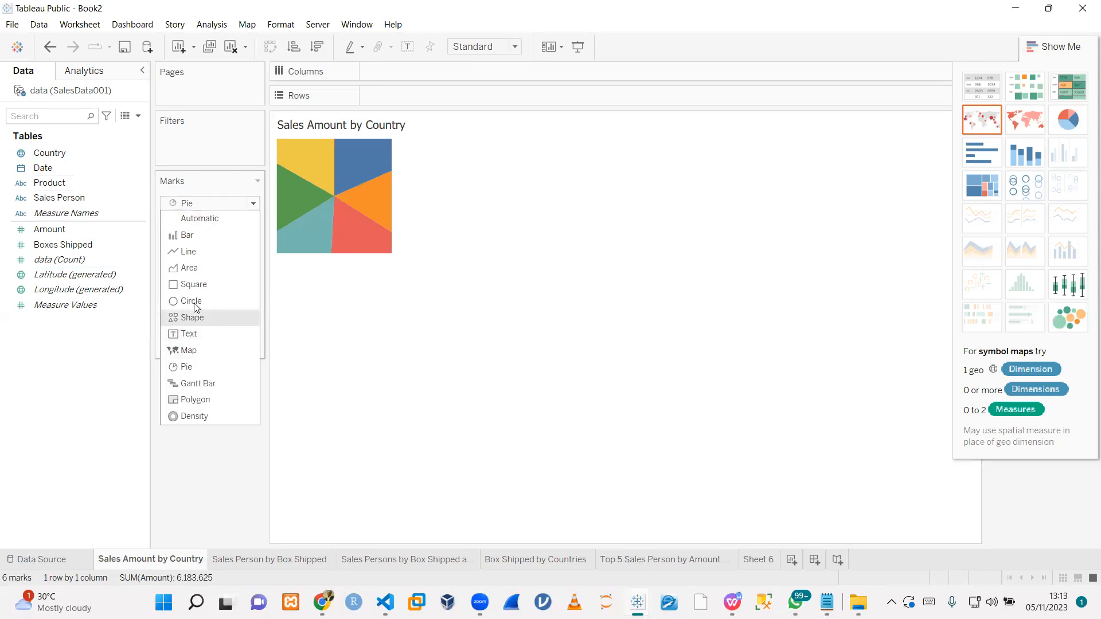
click(197, 366)
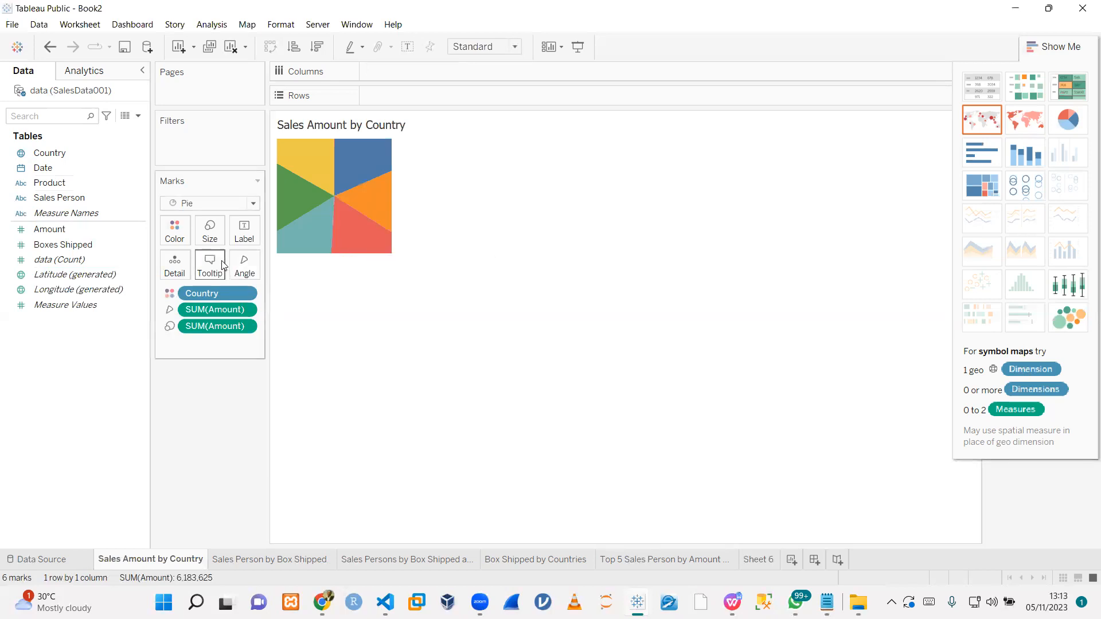
click(239, 235)
click(210, 231)
drag(283, 263, 256, 272)
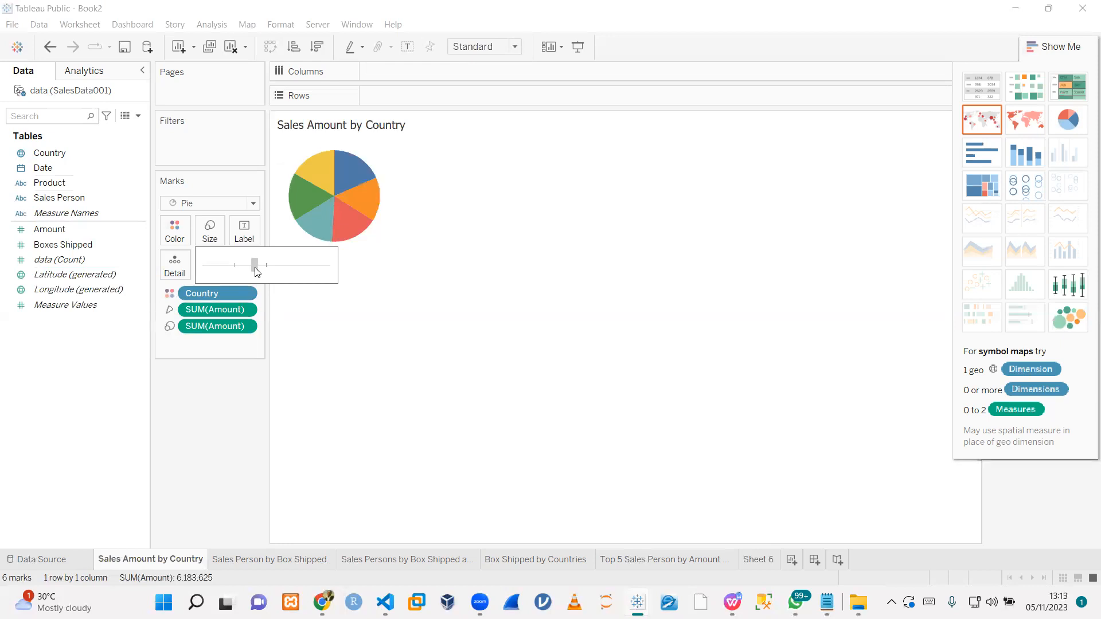
drag(262, 268, 268, 269)
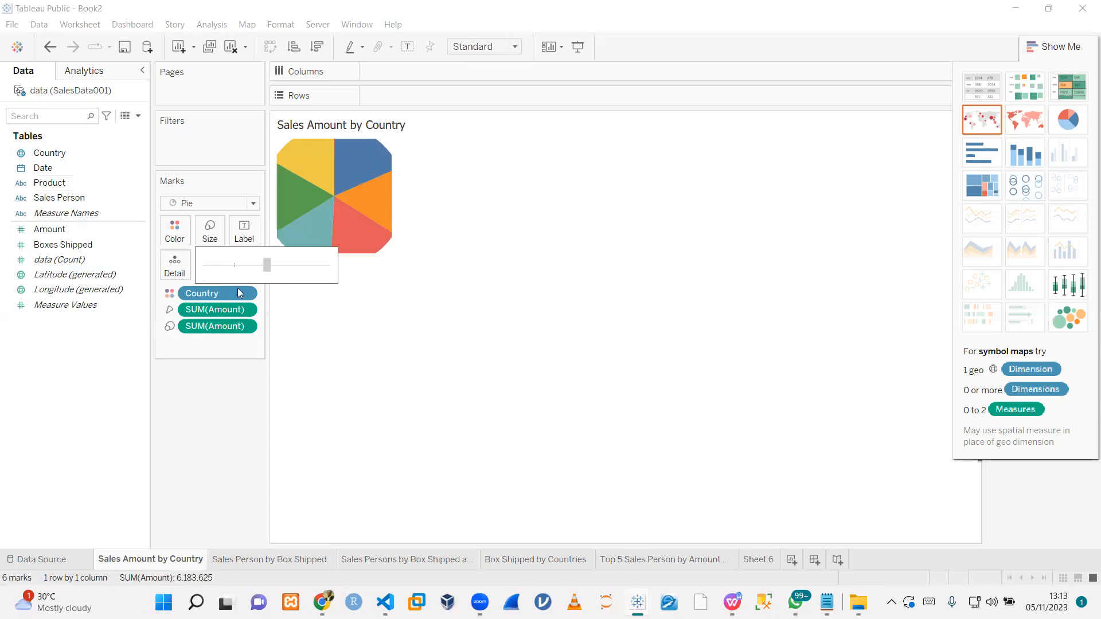
- Show mark labels on the country pie and view its tooltip settings without changing them
click(245, 230)
click(276, 263)
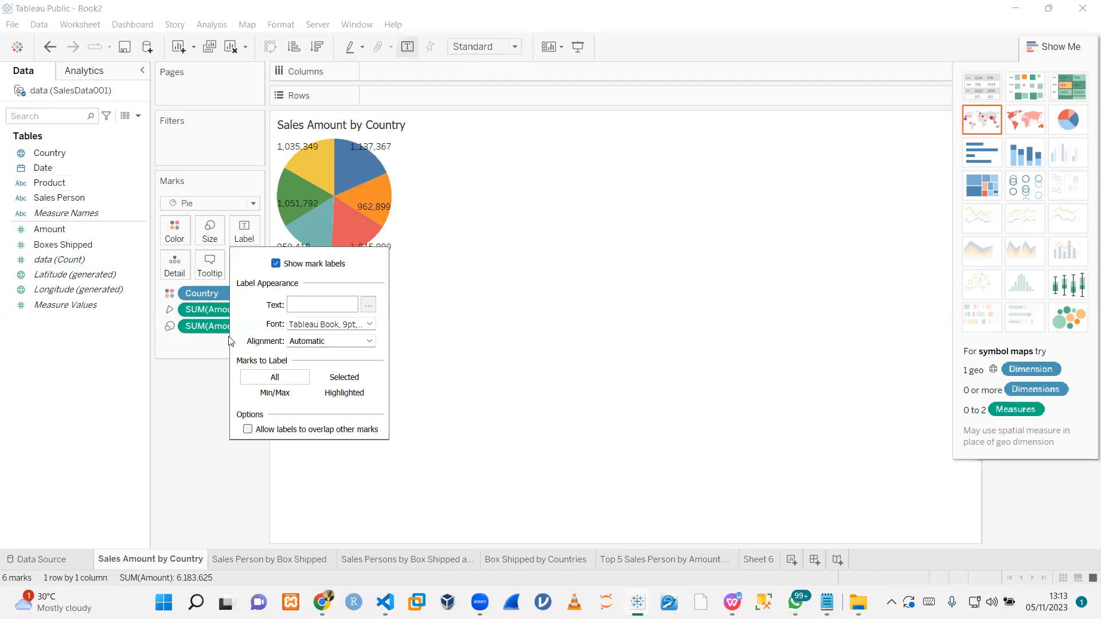
click(184, 395)
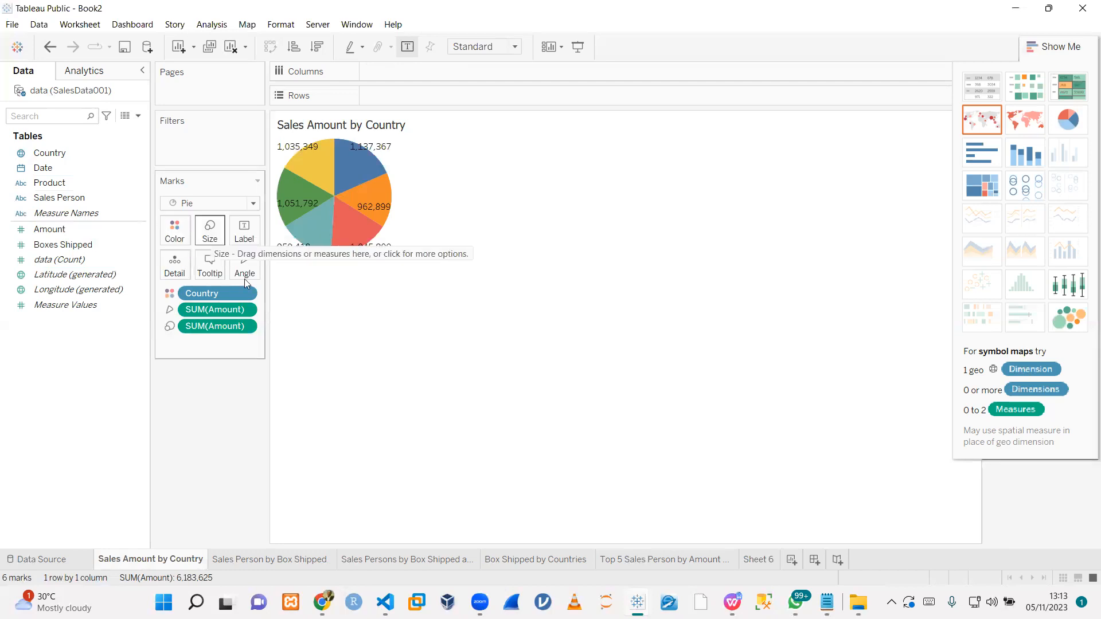
click(208, 273)
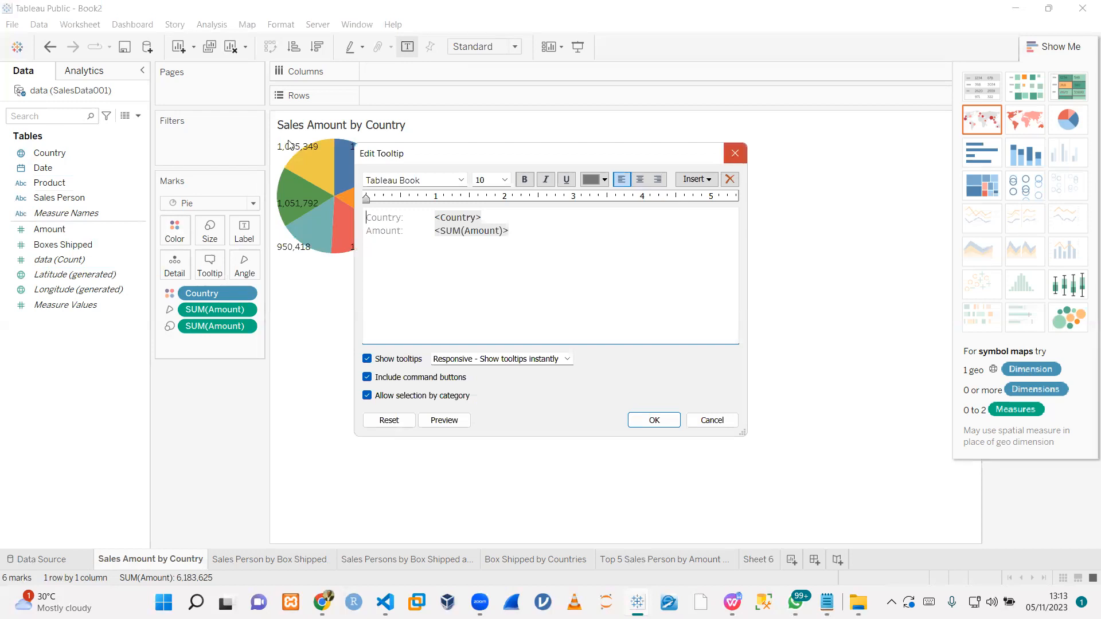
key(Escape)
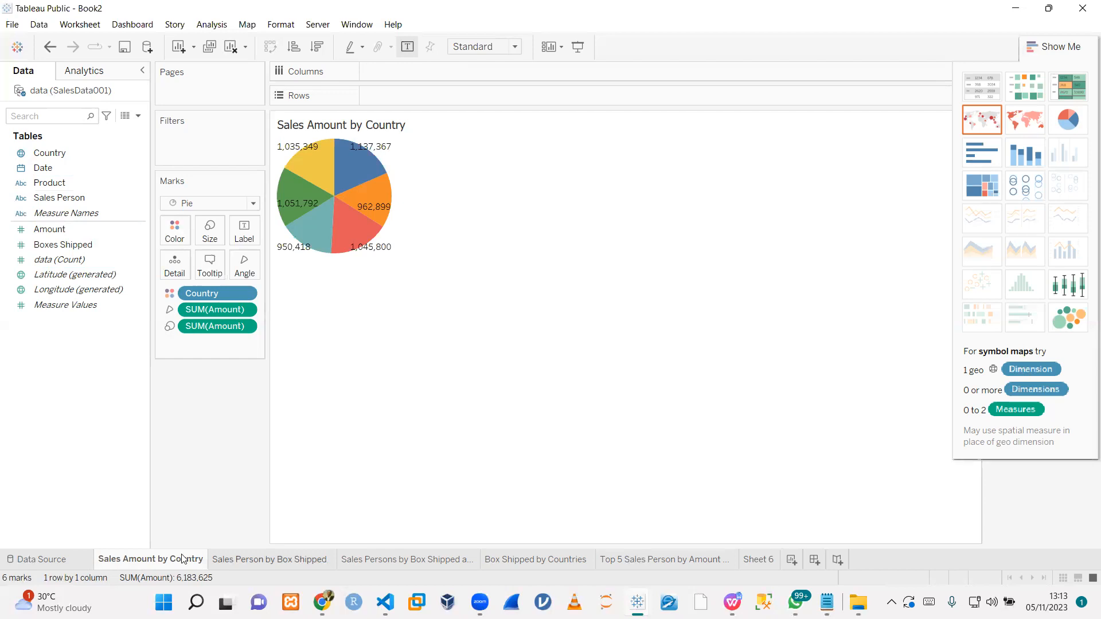
- Reapply the treemap on the Sales Person by Box Shipped worksheet and color it by Sales Person again
click(235, 558)
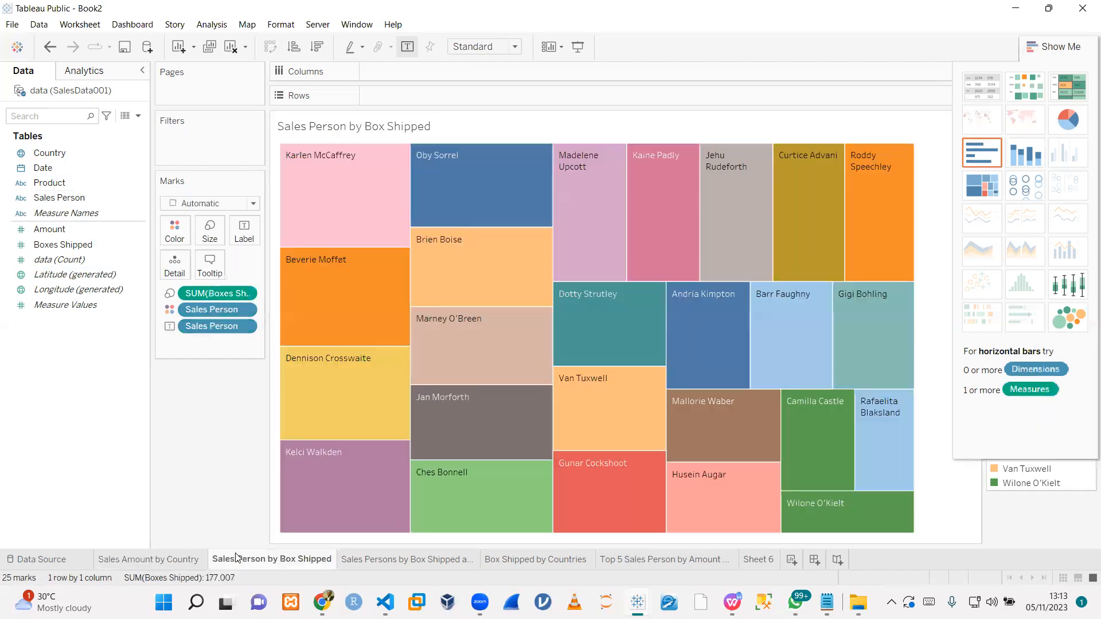
click(981, 191)
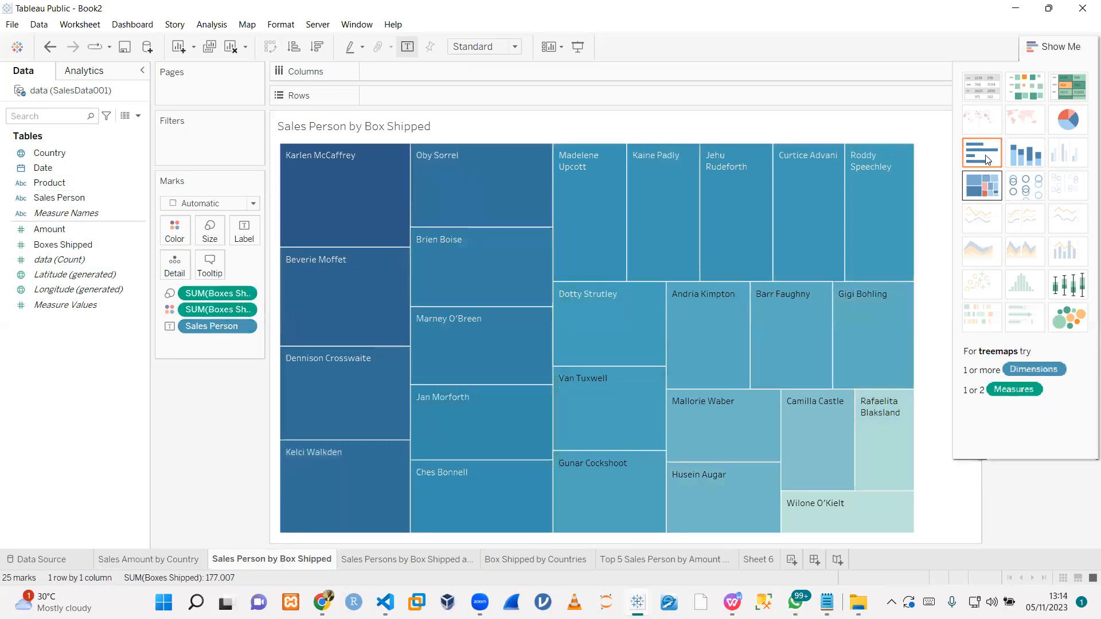
click(61, 153)
click(56, 196)
drag(168, 229, 169, 230)
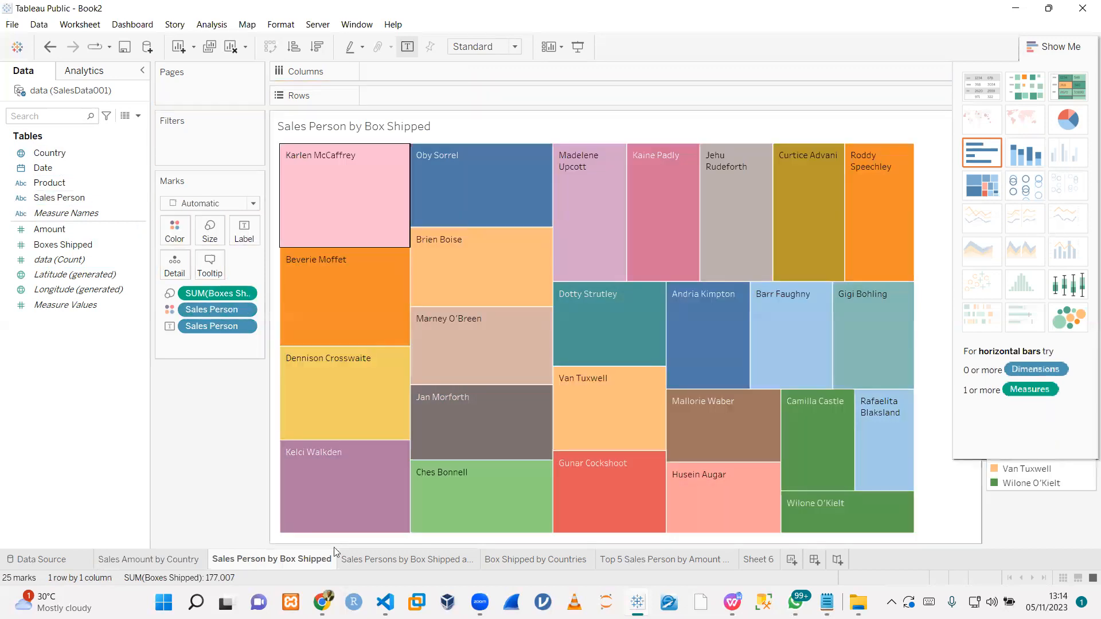
- Turn the Top 5 Sales Person by Amount Sold table into a vertical bar chart sorted ascending by amount
click(404, 559)
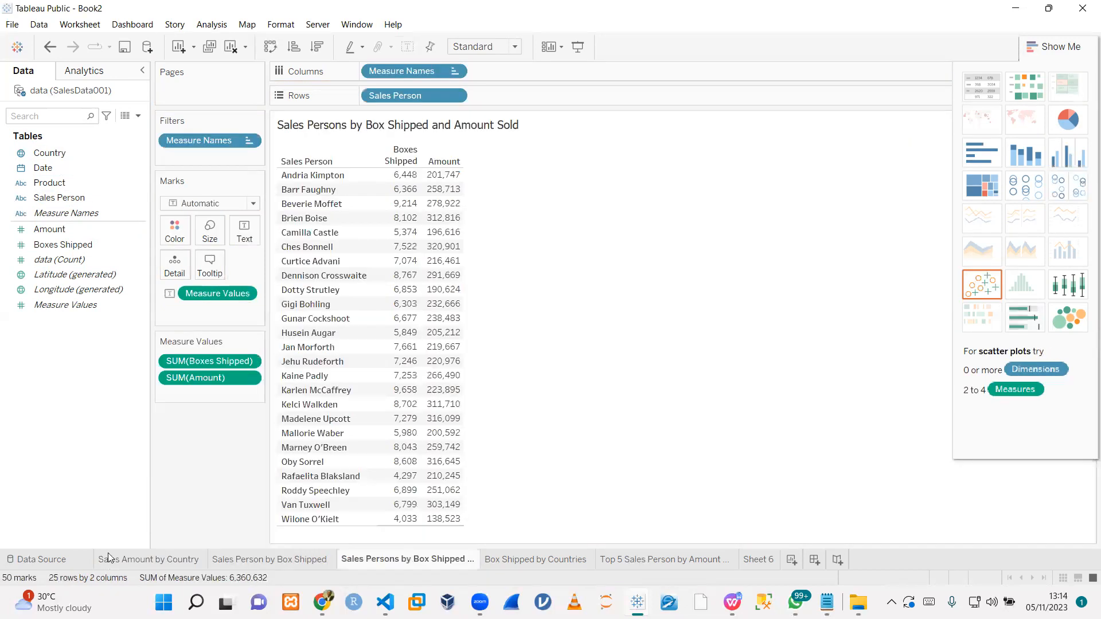
click(169, 559)
click(257, 561)
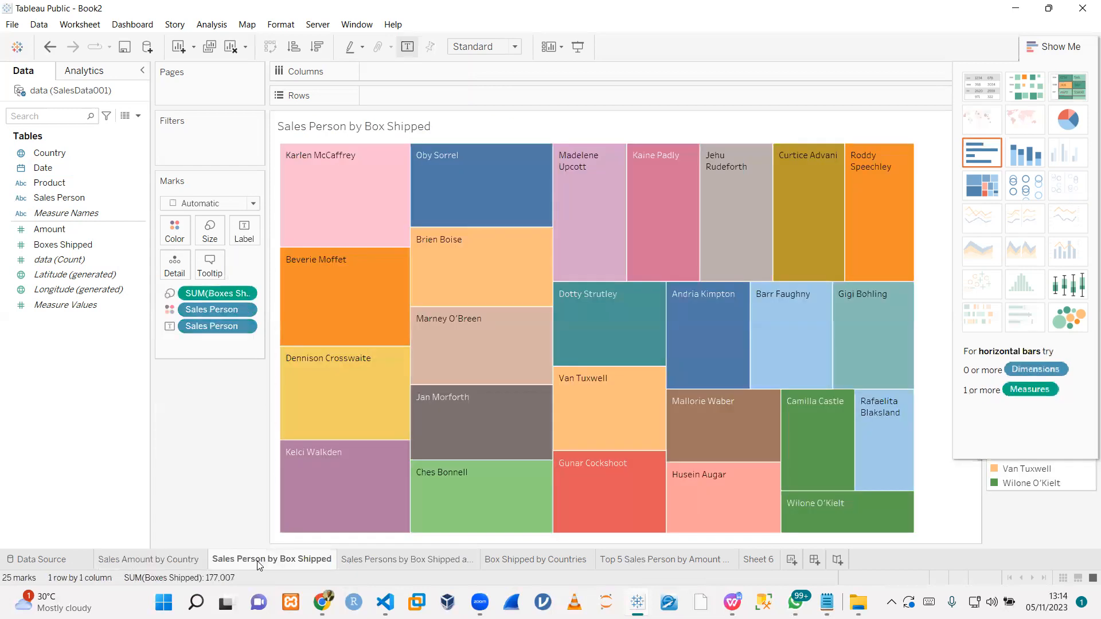
click(371, 557)
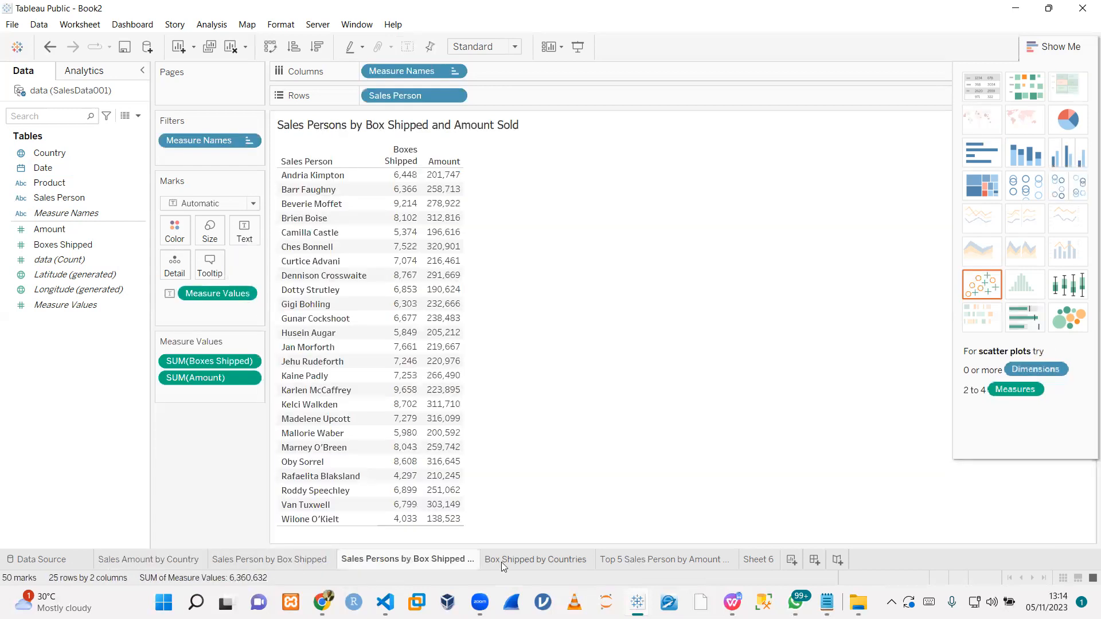
click(502, 562)
click(618, 564)
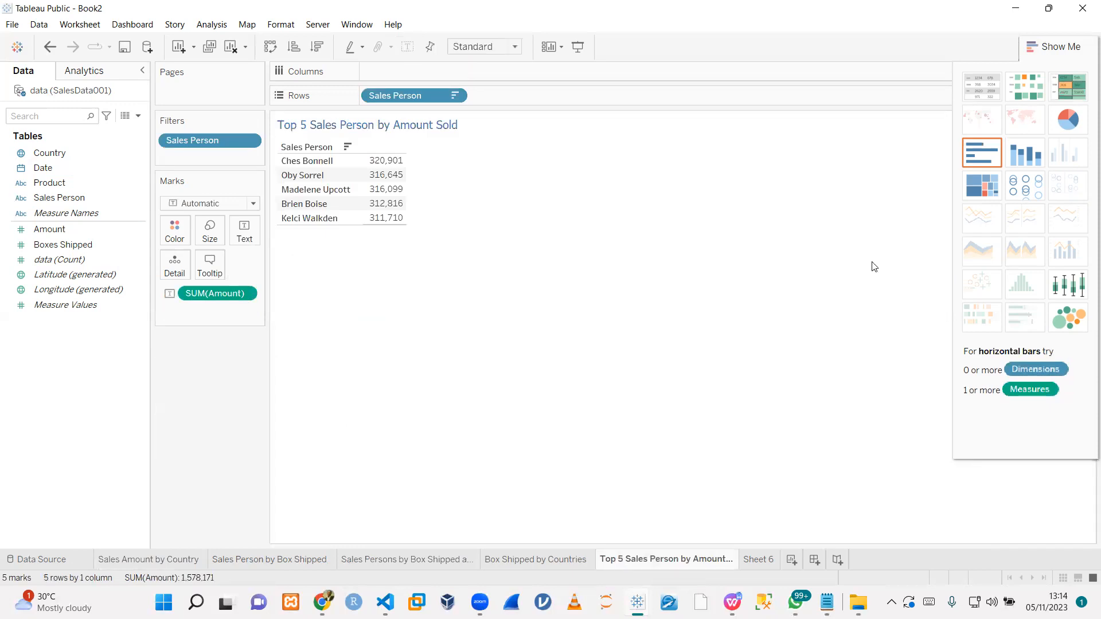
click(1024, 157)
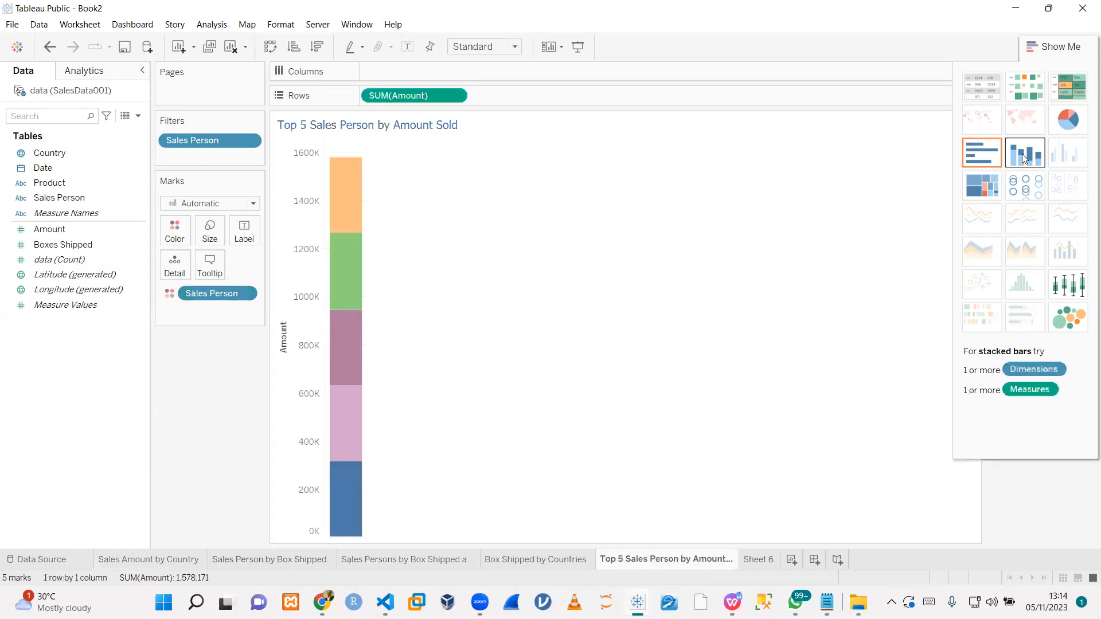
click(994, 160)
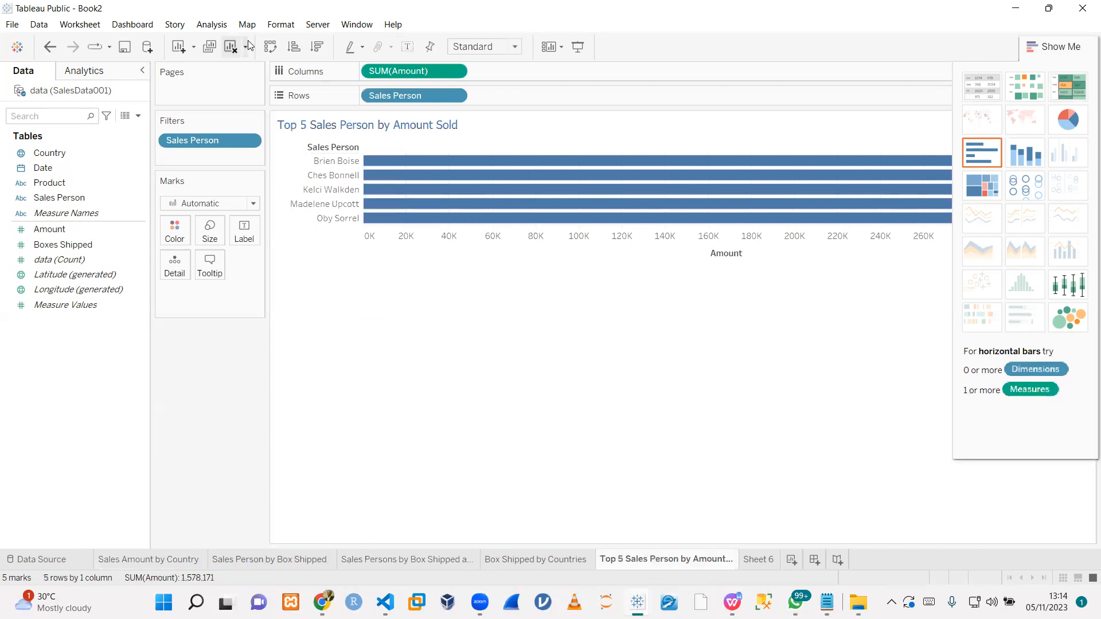
click(270, 47)
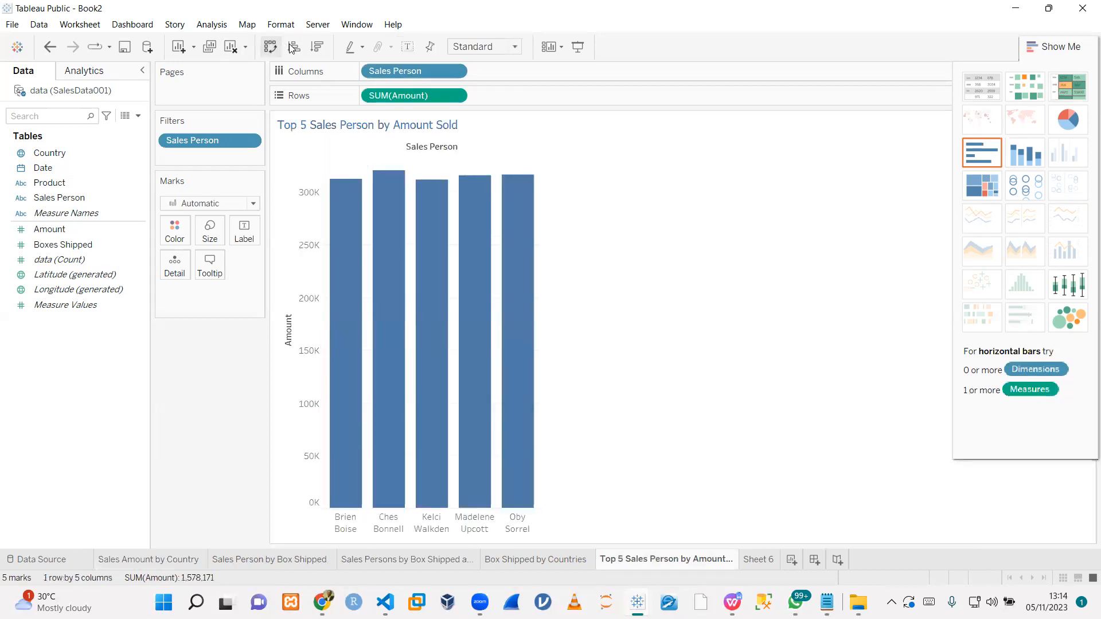
click(294, 48)
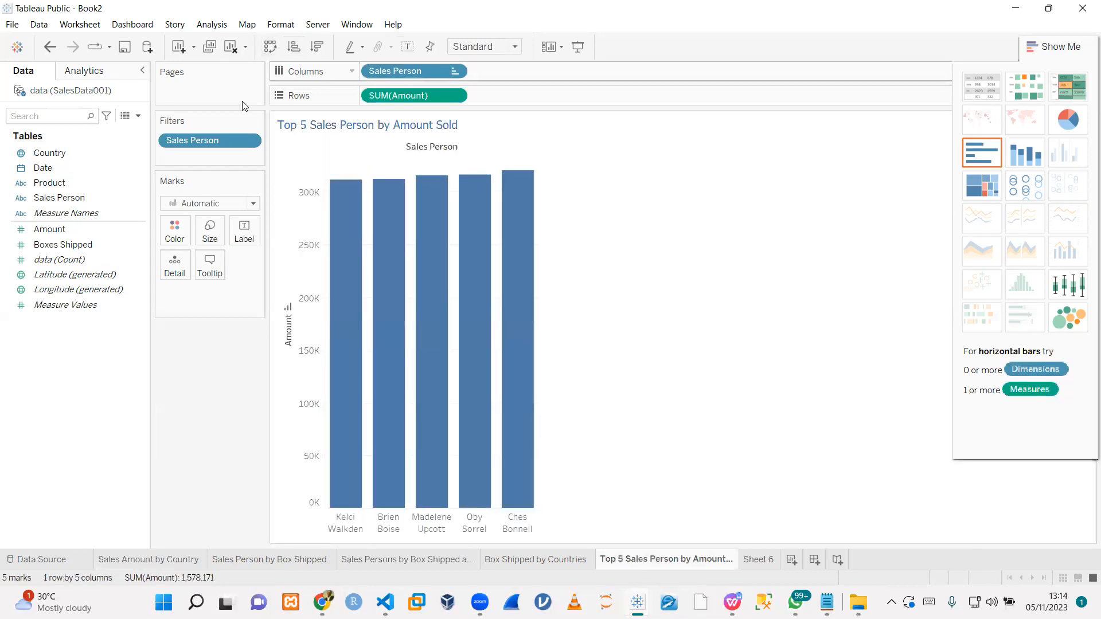
- Show mark labels on the top 5 bars and color the bars by Sales Person
drag(55, 199, 164, 227)
click(210, 239)
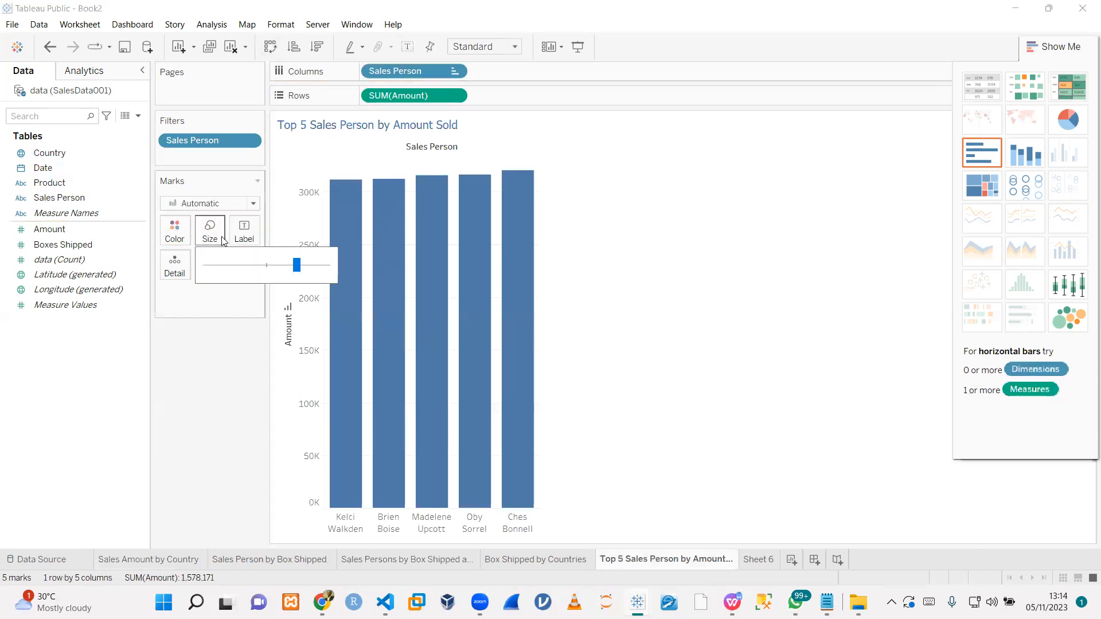
click(242, 233)
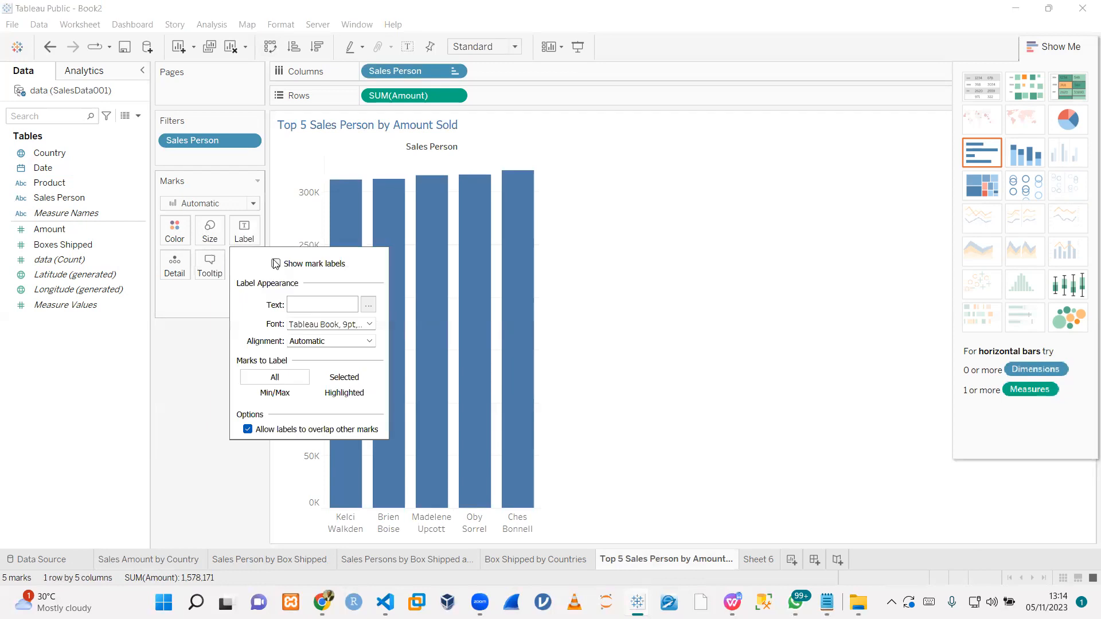
click(276, 263)
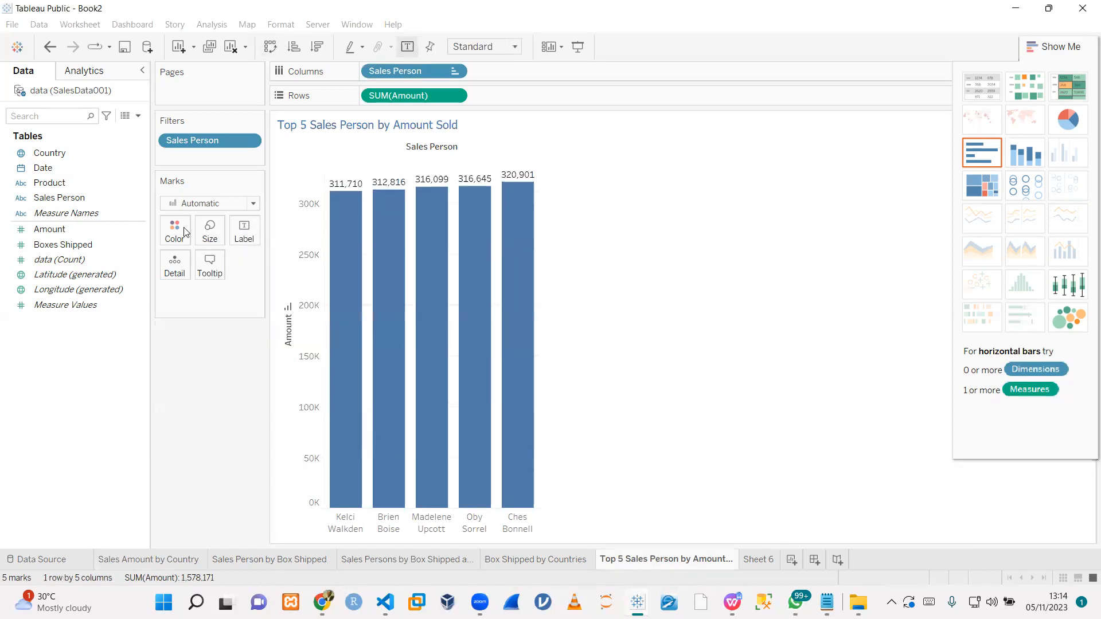
click(72, 183)
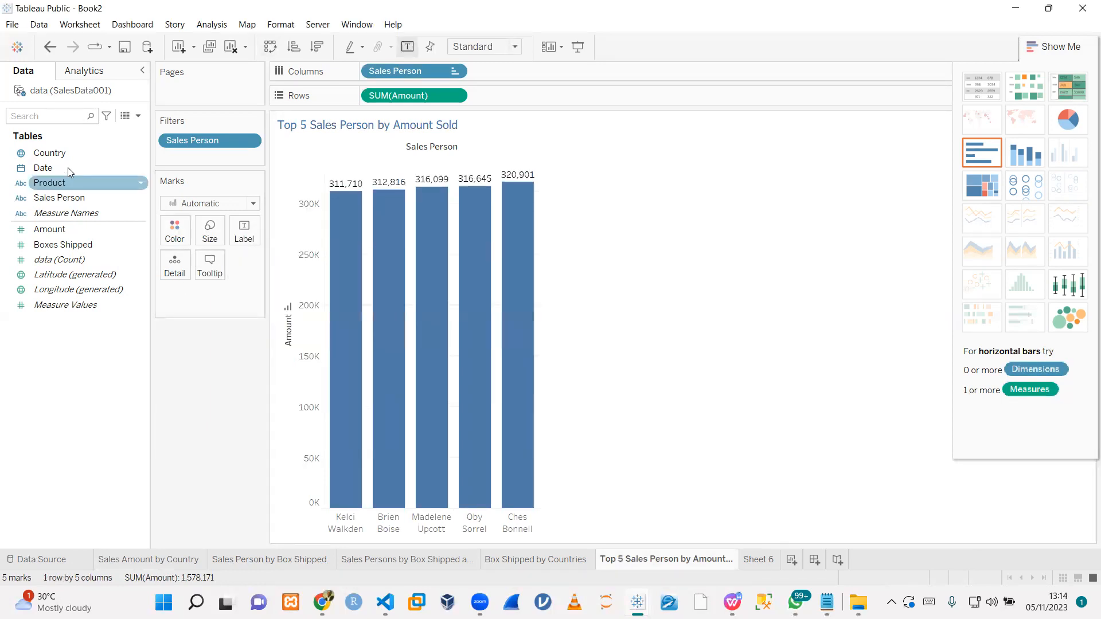
drag(103, 203, 176, 229)
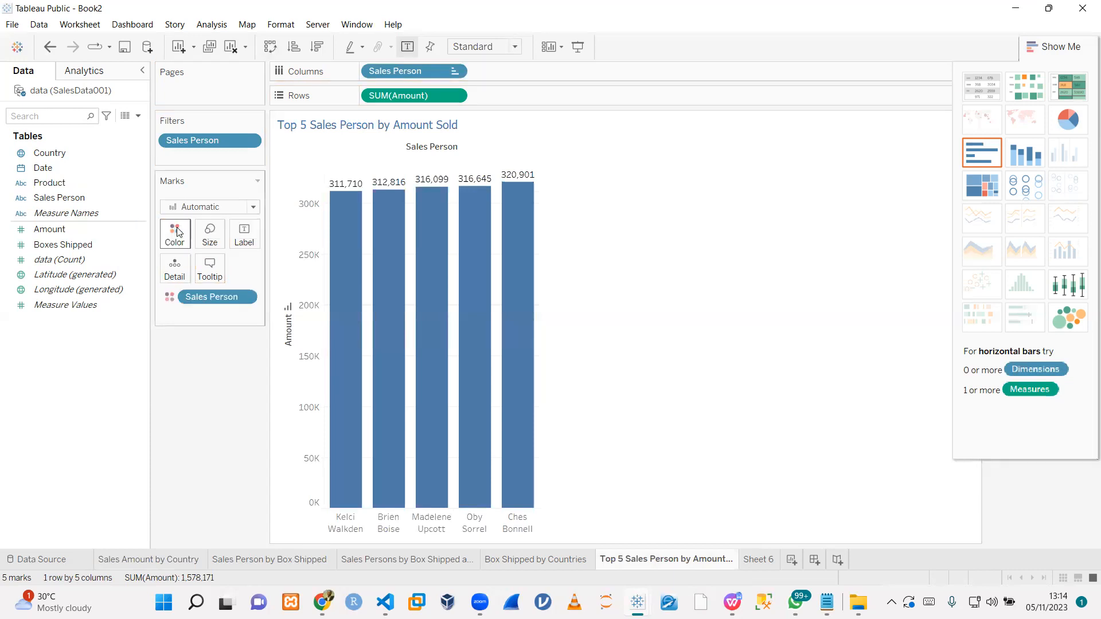
- Delete the Sheet 6 worksheet containing the country symbol map
click(758, 560)
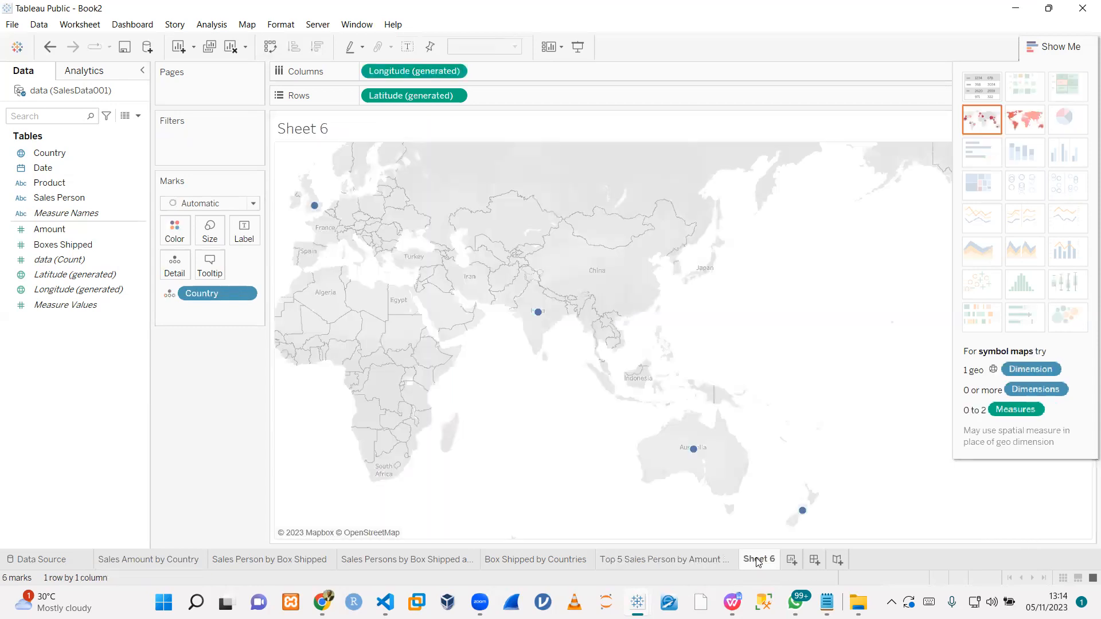
right_click(757, 555)
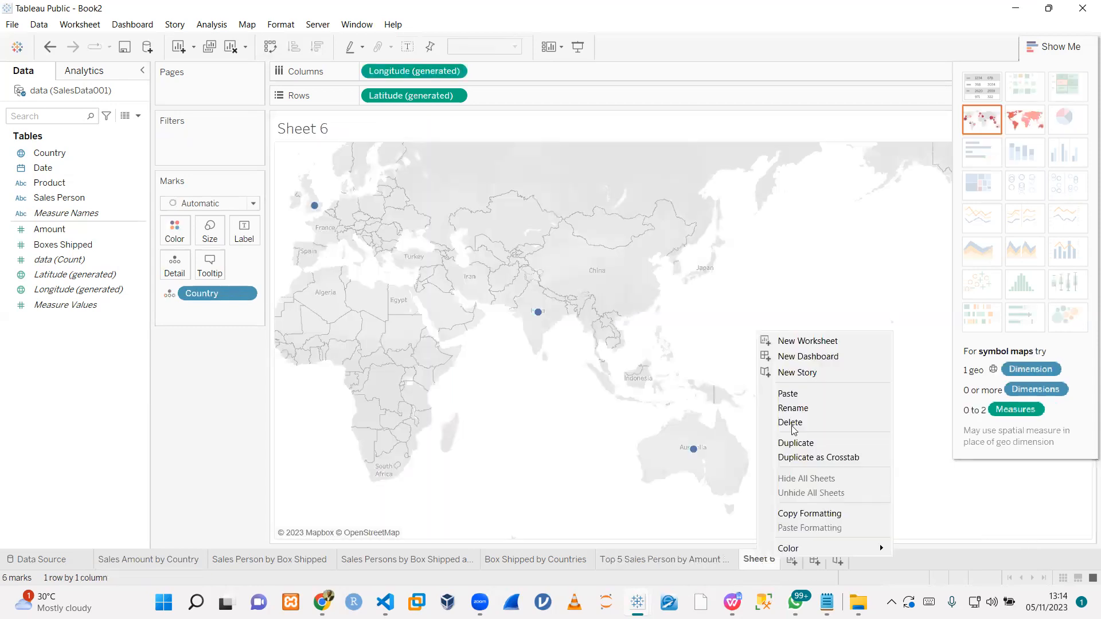
click(791, 422)
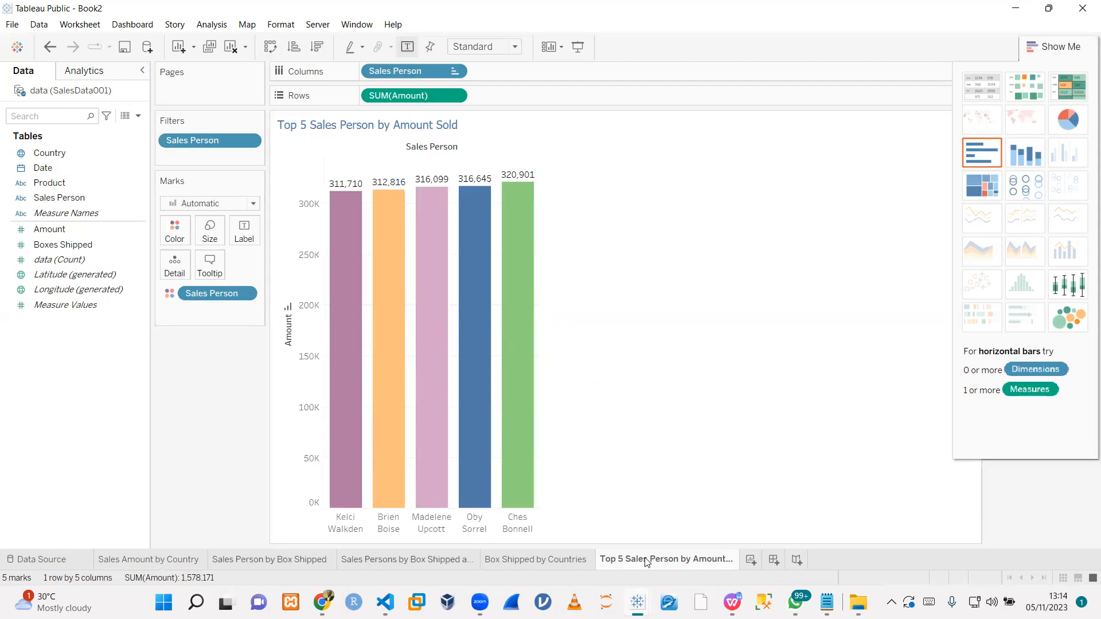
- Add a new worksheet and display the distinct count of Sales Person on it as a text table
click(751, 560)
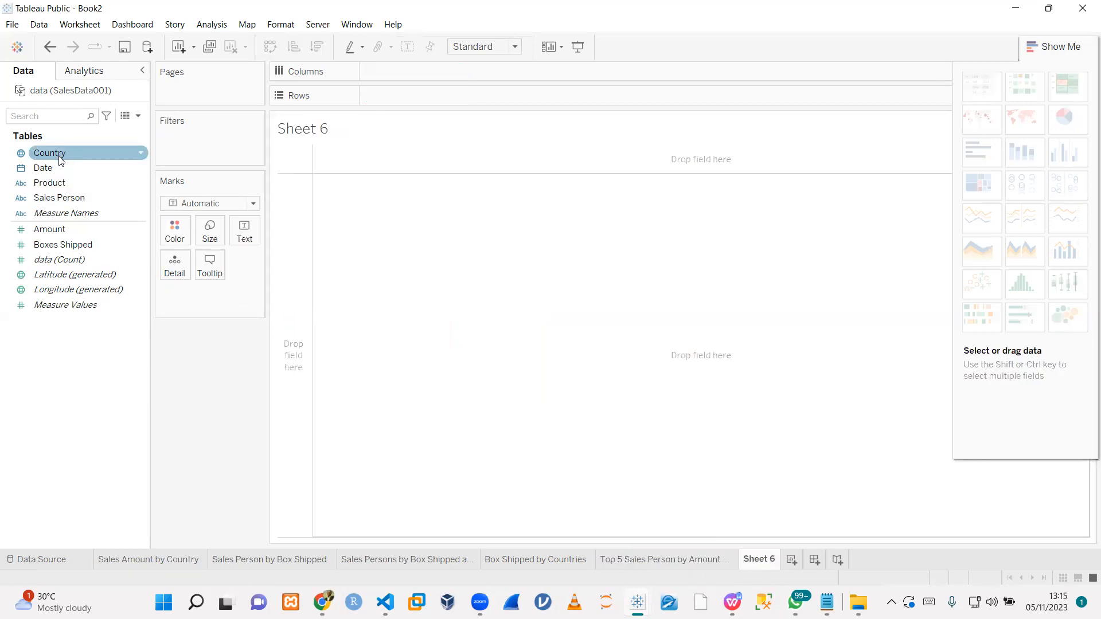
drag(53, 199, 352, 211)
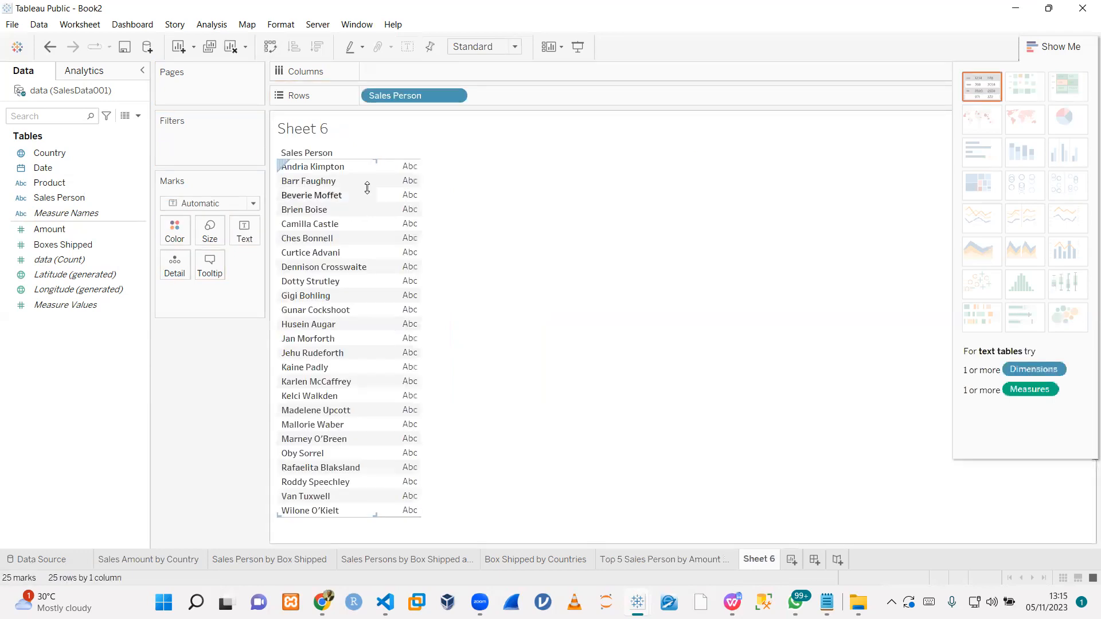
click(454, 95)
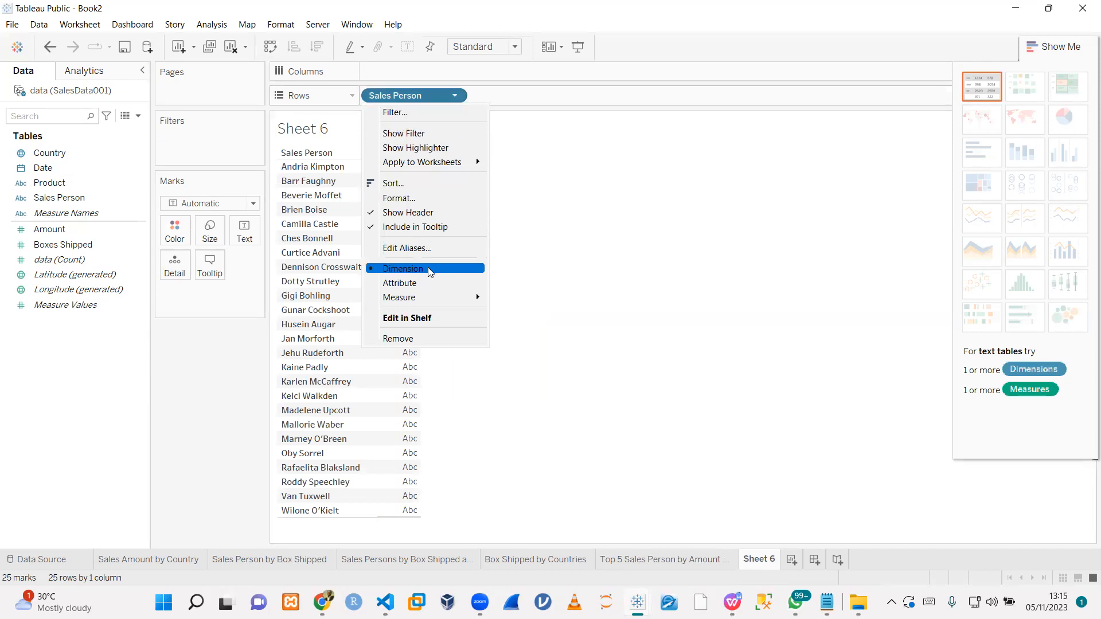
mouse_move(431, 297)
click(530, 339)
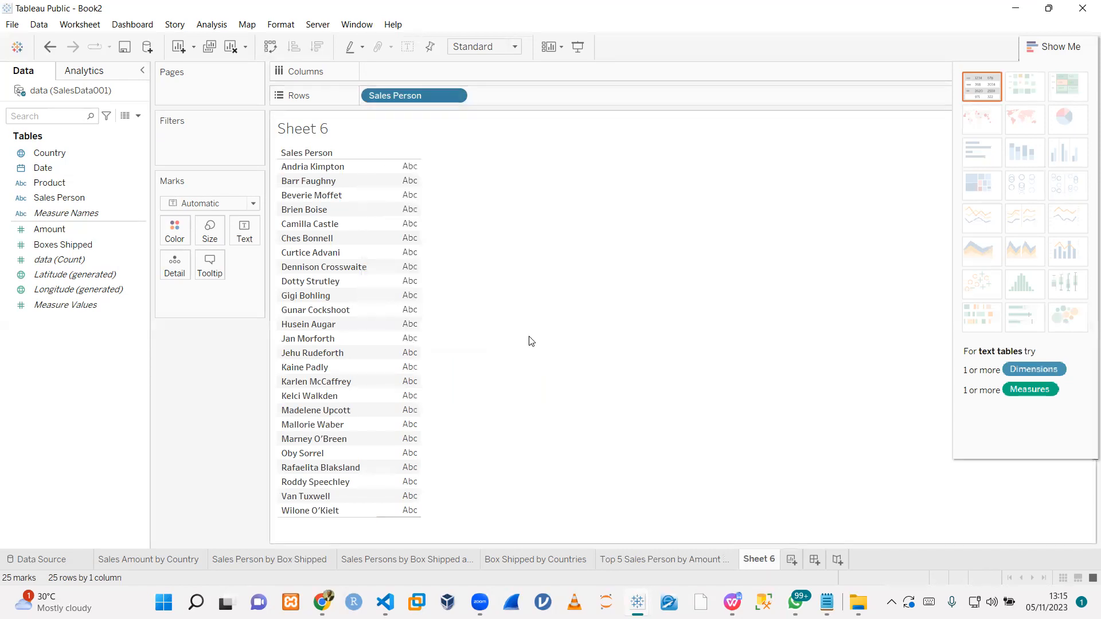
click(981, 89)
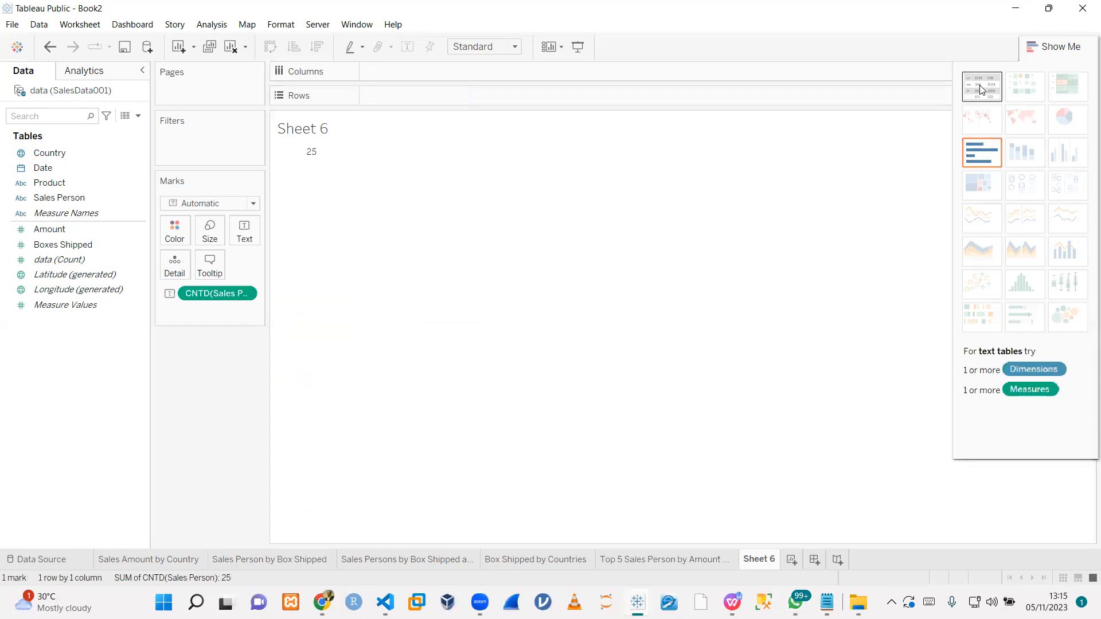
- Replace the Sheet 6 title text with "Total Number of Sales Person" and copy it
double_click(304, 133)
click(839, 410)
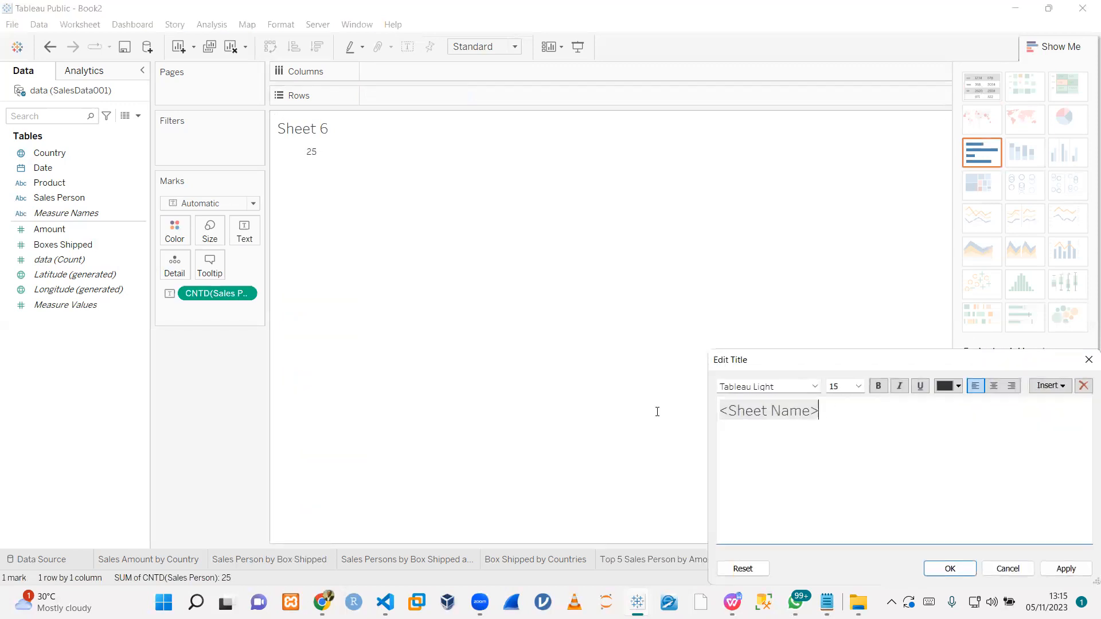
key(ctrl+a)
text(Total Number of Sales Person)
click(755, 385)
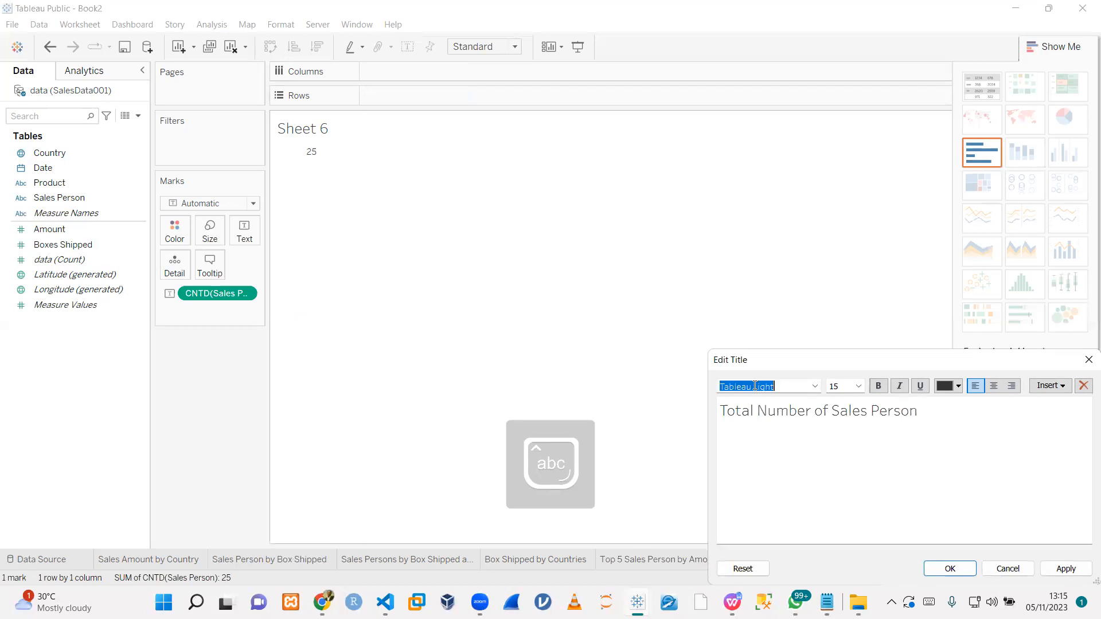
click(789, 411)
key(ctrl+a)
key(ctrl+c)
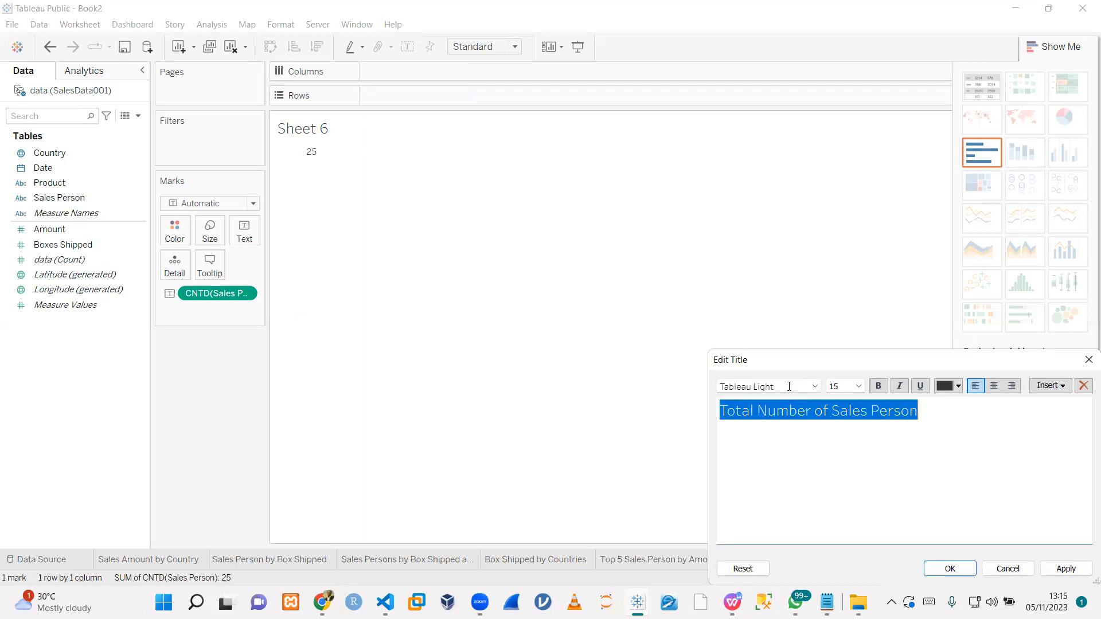
- Set the Total Number of Sales Person title to Tahoma, size 12, and apply it
click(789, 386)
text(ta)
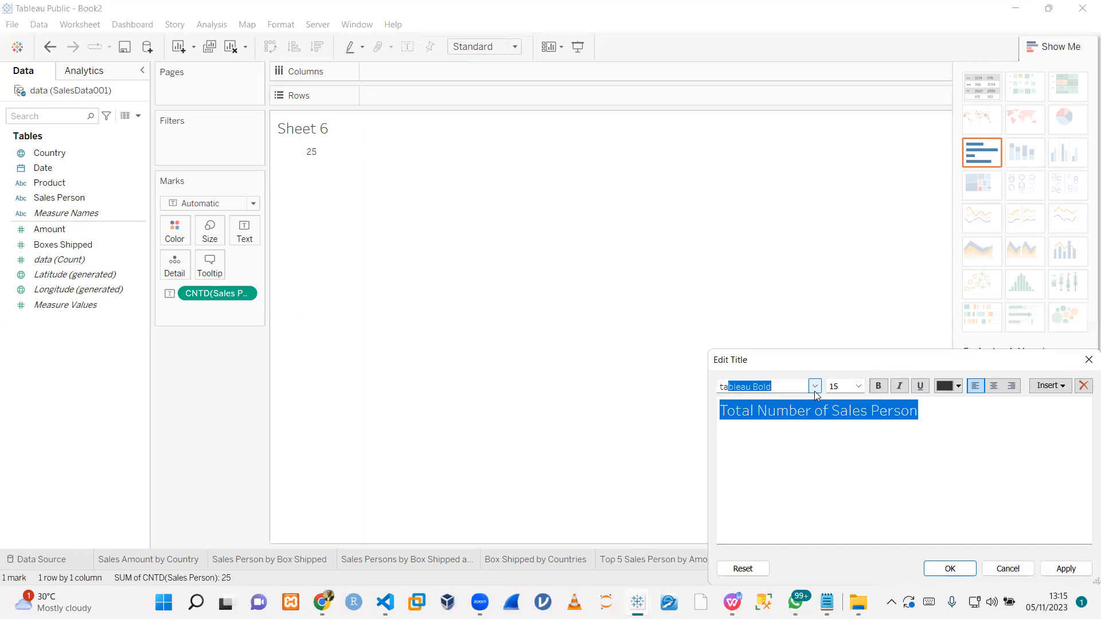
text(homa)
key(Tab)
key(Tab)
click(844, 385)
key(BackSpace)
key(BackSpace)
text(23)
key(BackSpace)
text(12)
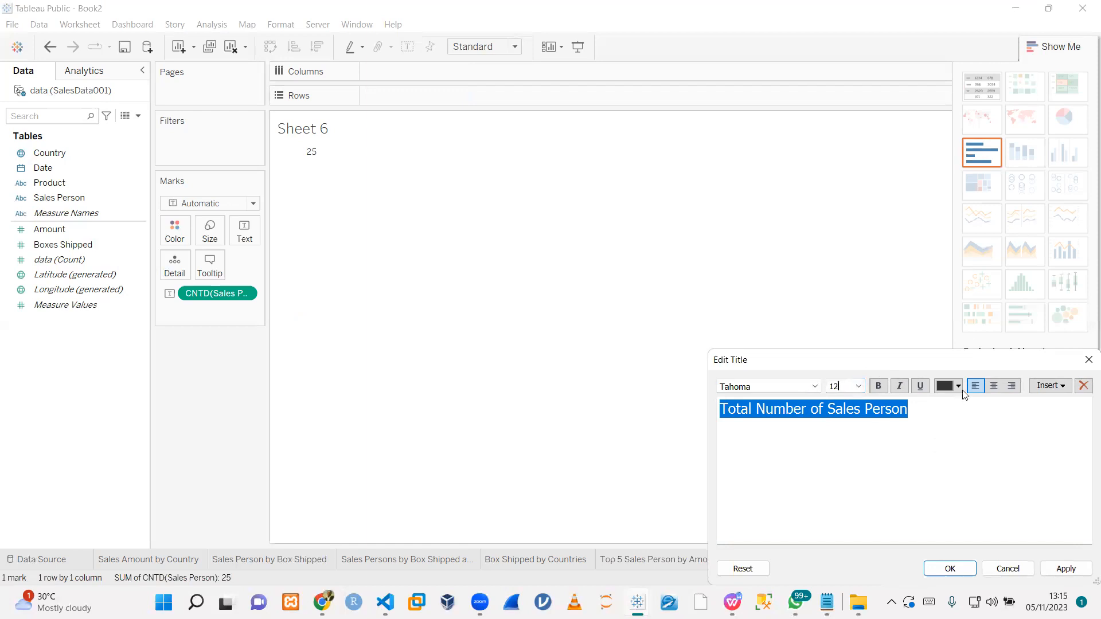
click(1066, 569)
click(956, 568)
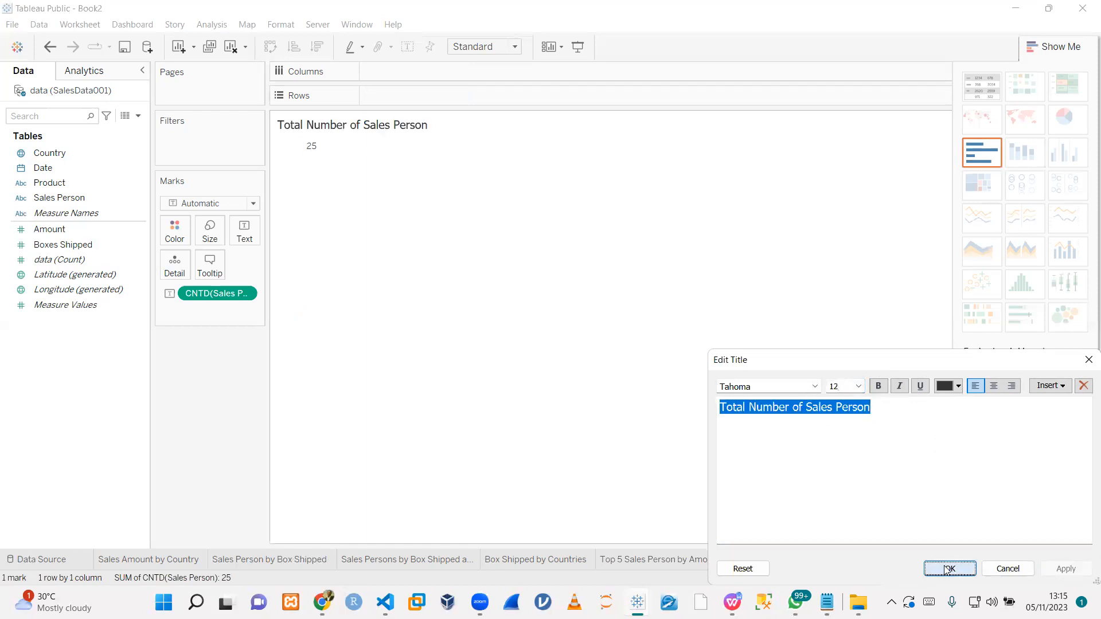
- Rename the Sheet 6 worksheet with the copied title, Total Number of Sales Person
right_click(763, 564)
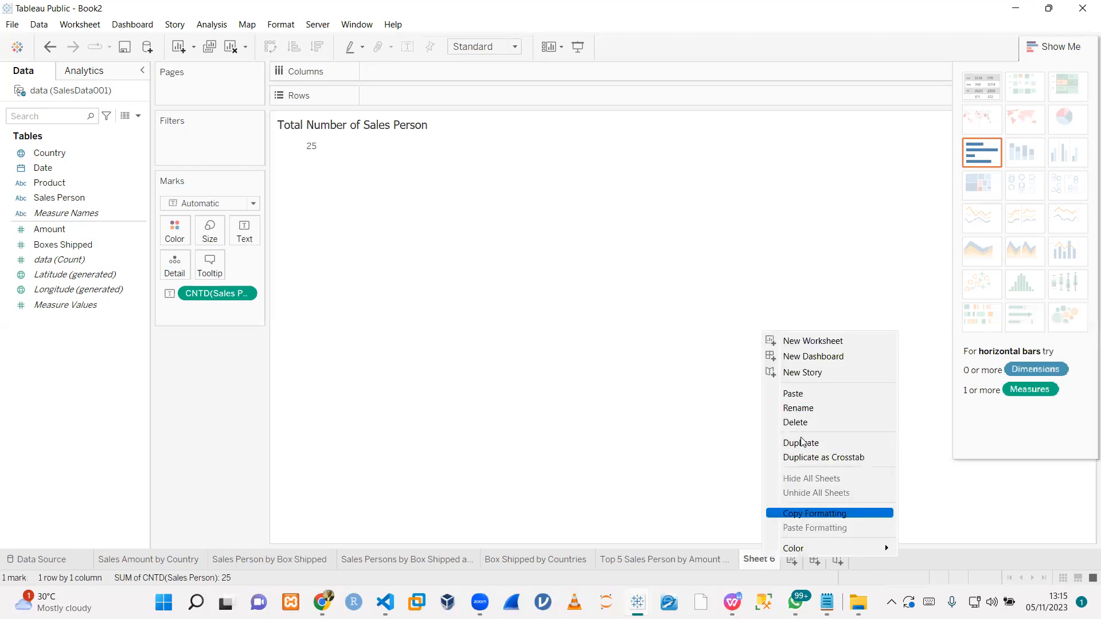
click(808, 408)
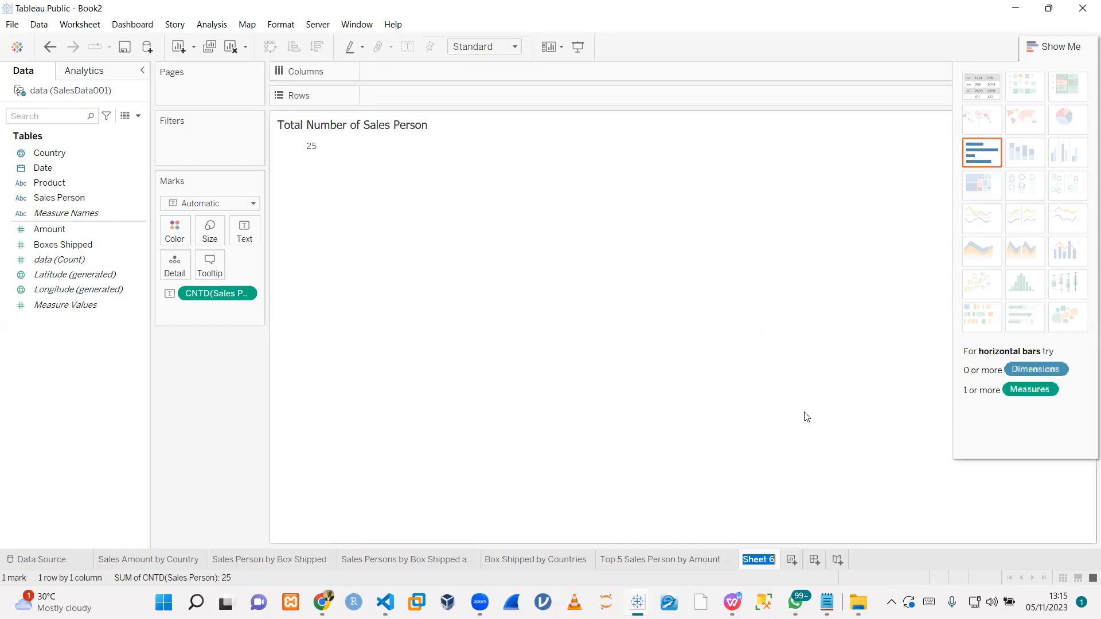
key(ctrl+v)
key(Return)
- Add a new worksheet and plot the sum of Amount on its rows
click(889, 560)
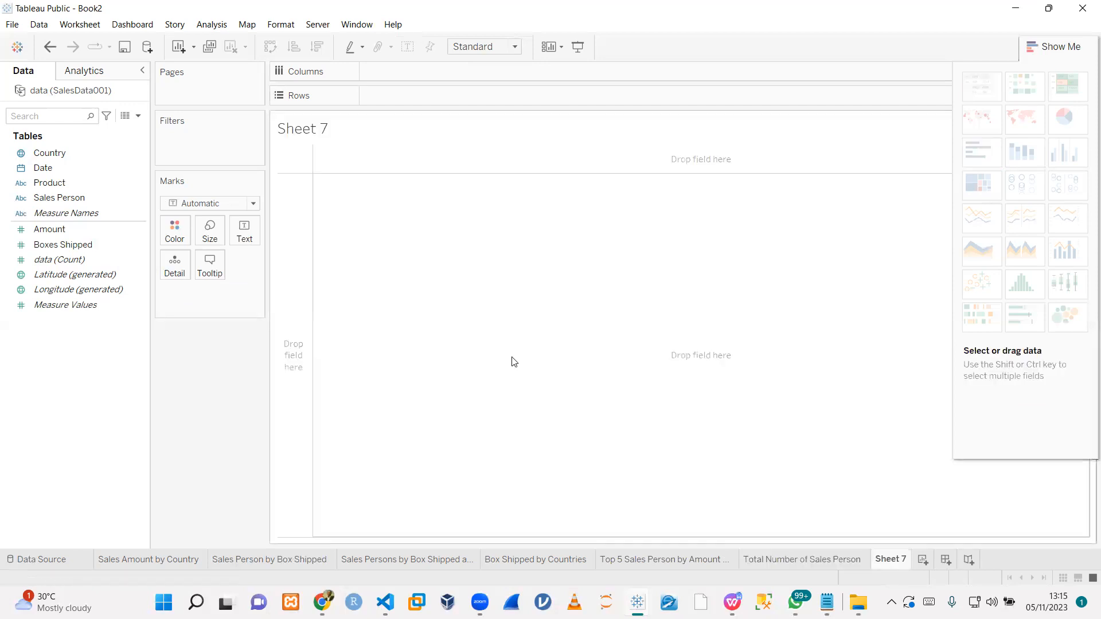
click(63, 215)
drag(60, 229, 326, 189)
click(54, 250)
double_click(51, 230)
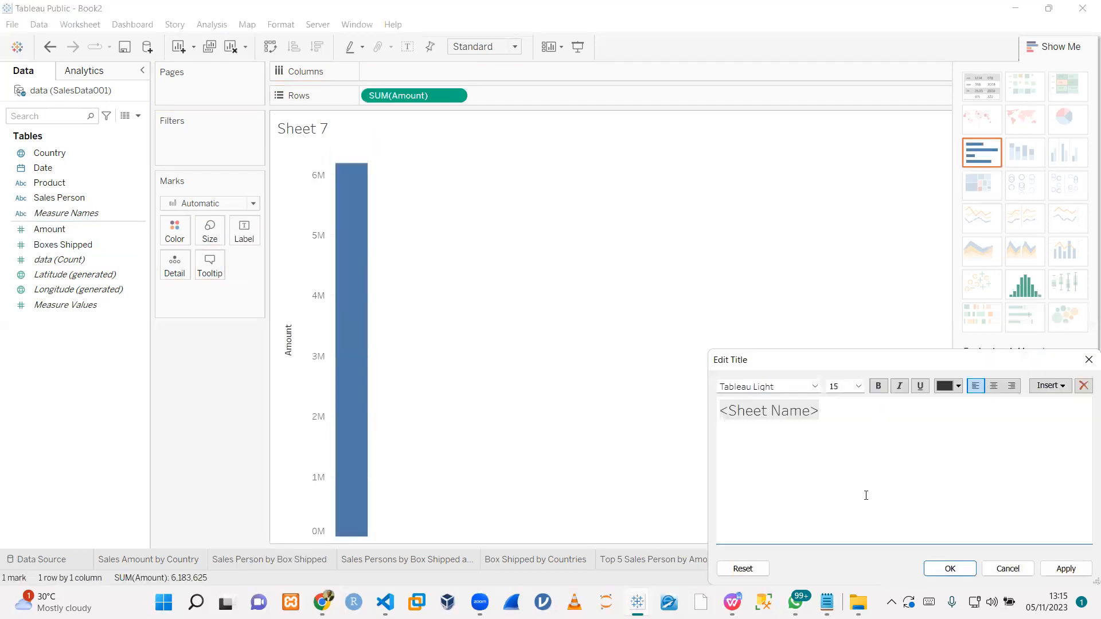
- Replace the Sheet 7 title text with "Total Amount Sold"
text(Tto)
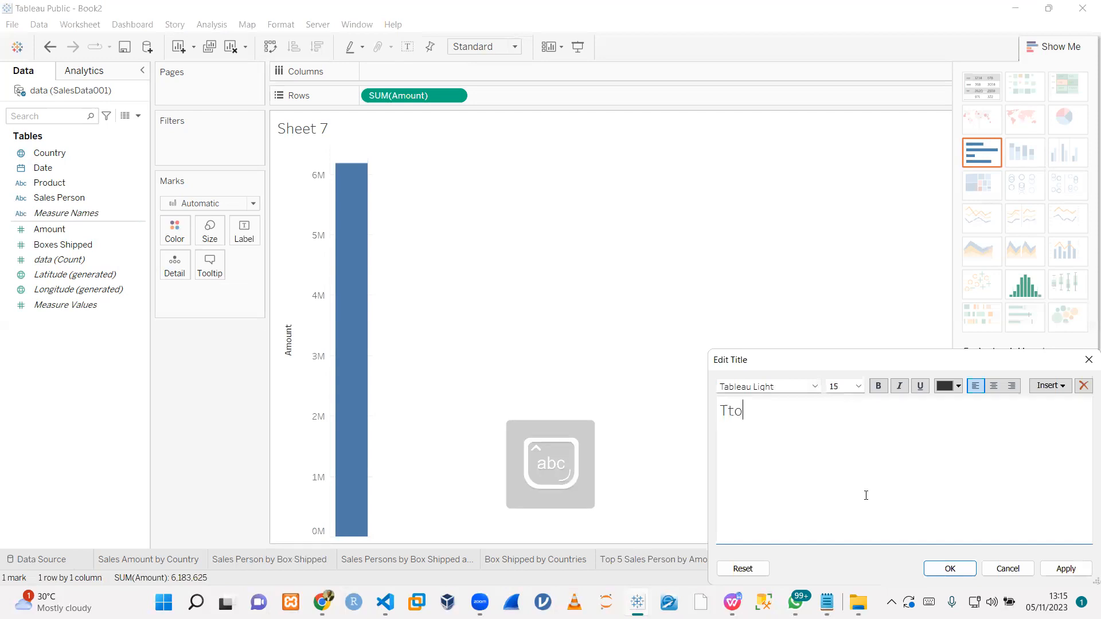
key(BackSpace)
key(BackSpace)
text(otal Amount Sold)
key(ctrl+a)
- Format the Total Amount Sold title as Tahoma, size 12, in orange, and apply it
click(768, 387)
text(taho)
key(Return)
click(834, 386)
text(12)
click(957, 387)
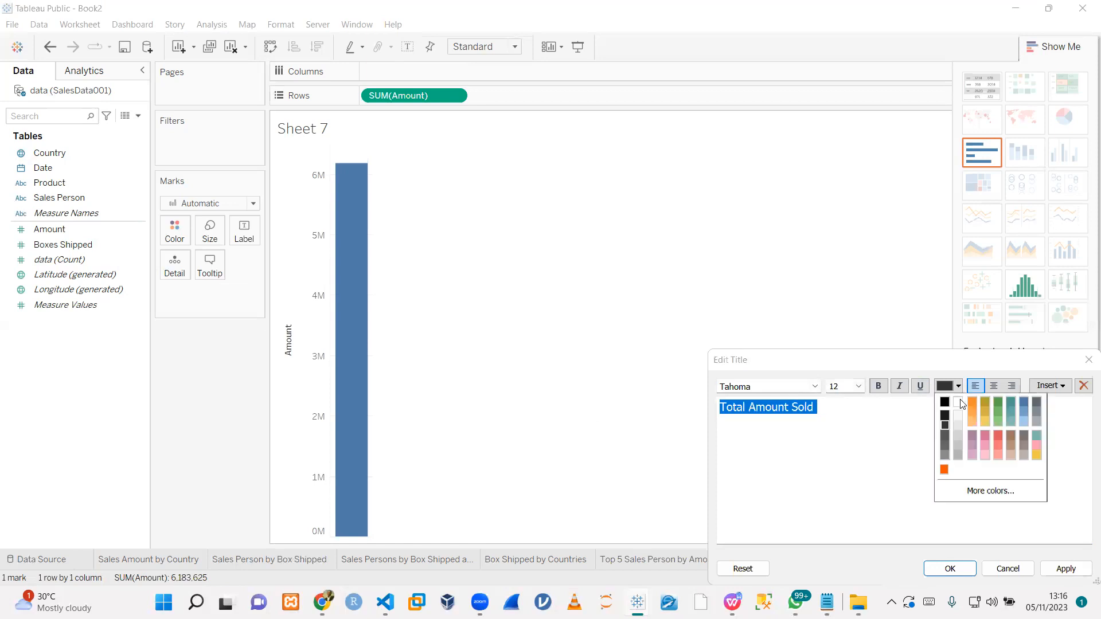
click(972, 403)
click(1066, 569)
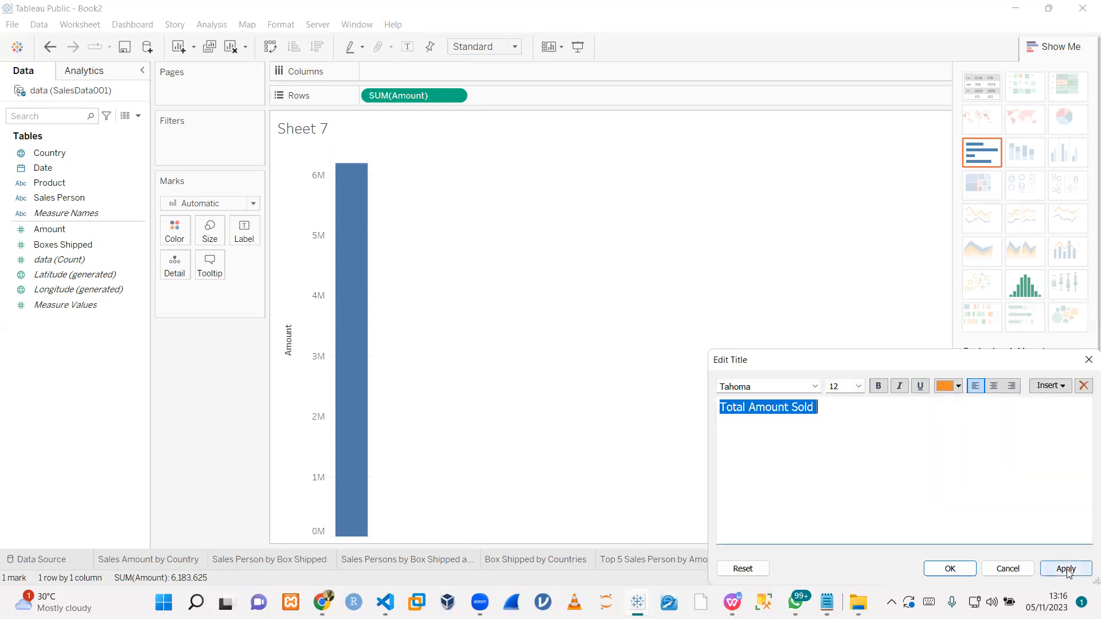
key(Return)
- Convert the single Amount bar on Sheet 7 into a text table
click(352, 198)
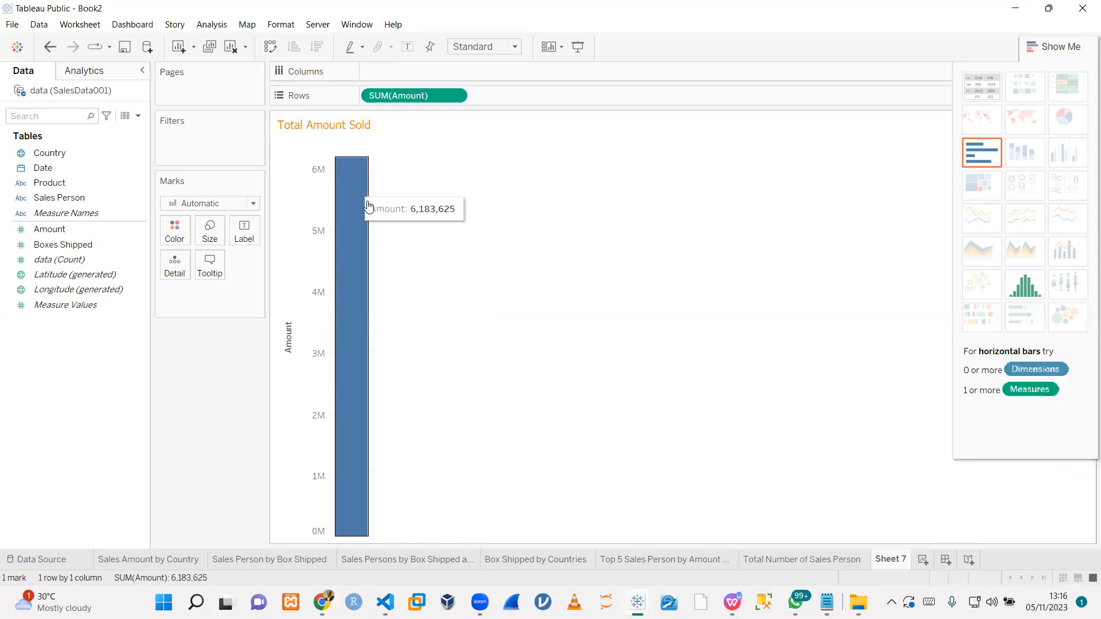
click(972, 90)
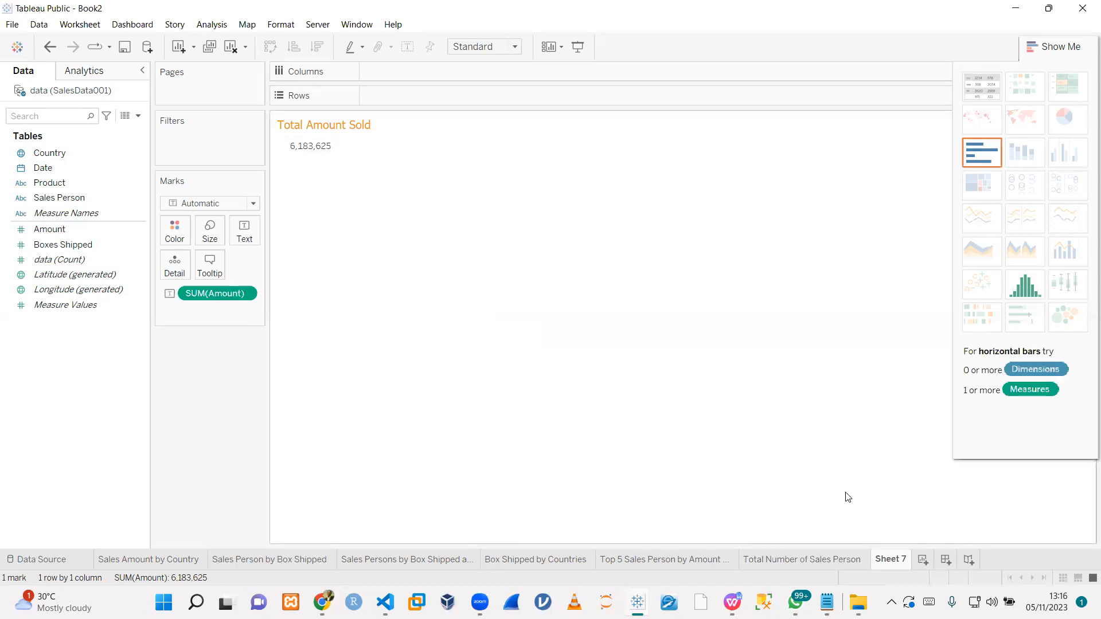
right_click(889, 559)
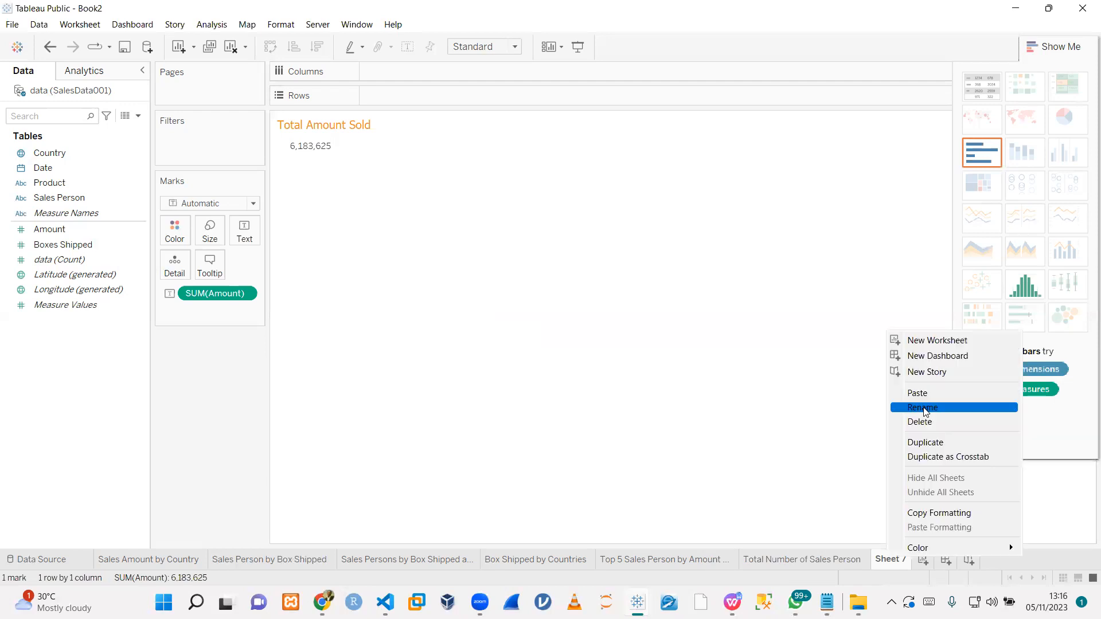
click(923, 408)
text(Tahoma)
- Rename the worksheet holding the total amount as Total Amount Sold
double_click(904, 564)
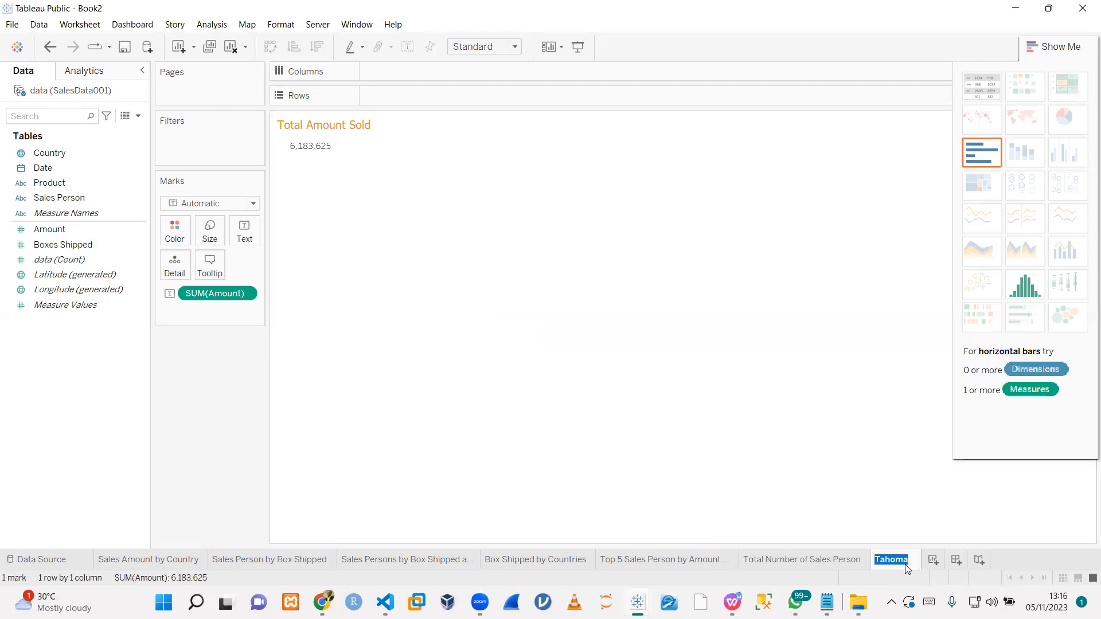
key(Caps_Lock)
text(Total A)
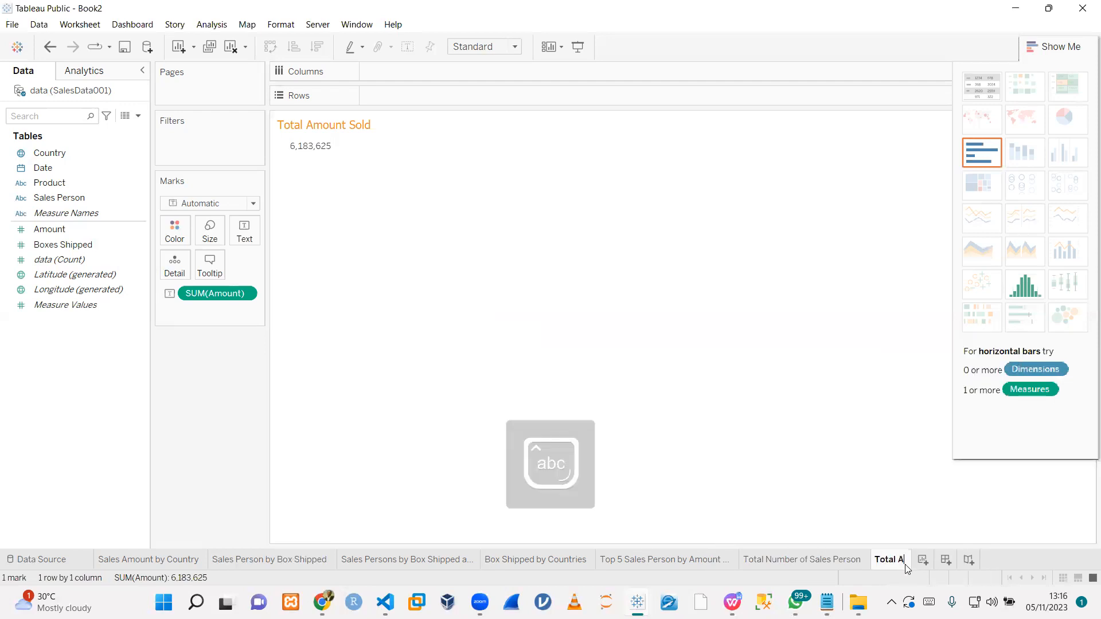
text(mount)
key(Caps_Lock)
text(S)
key(Caps_Lock)
text(old)
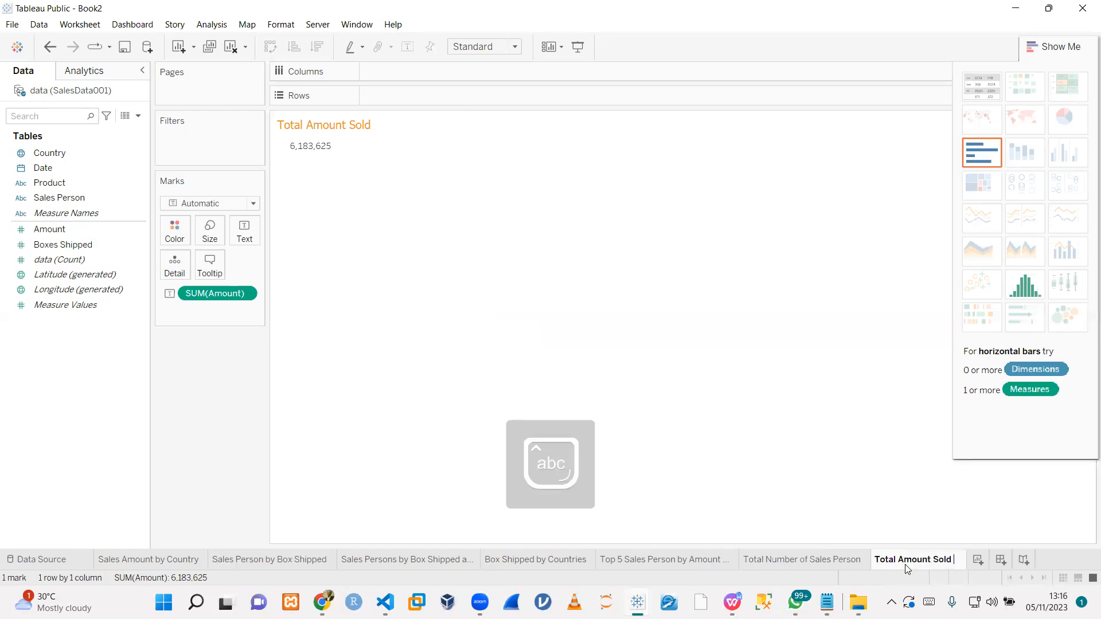
- Add a new worksheet and display the sum of Boxes Shipped on it as a text table
click(978, 560)
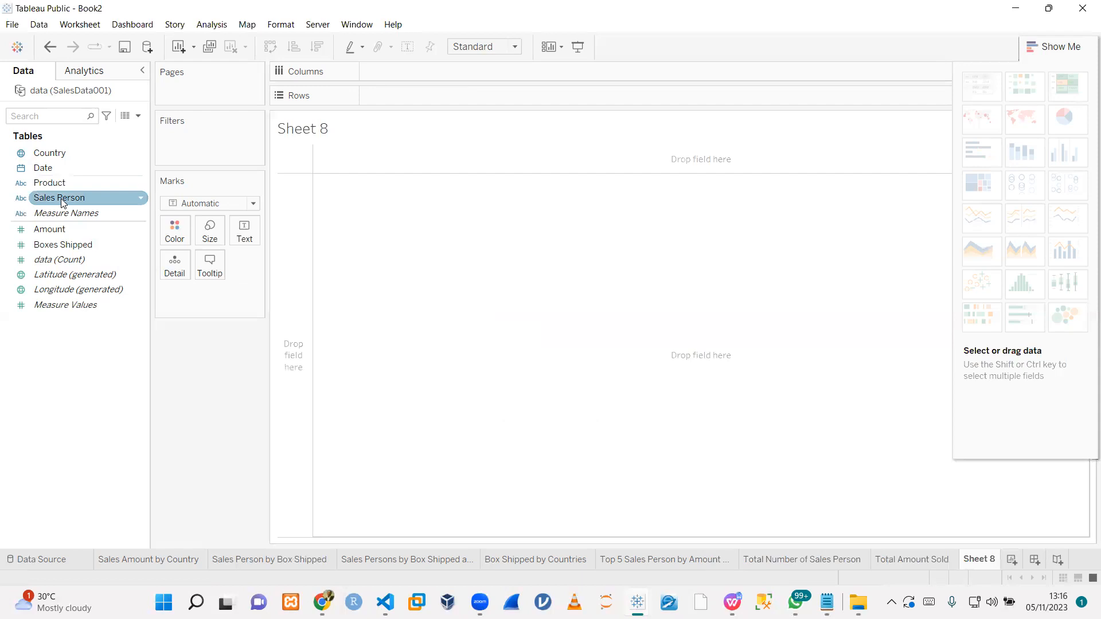
click(837, 562)
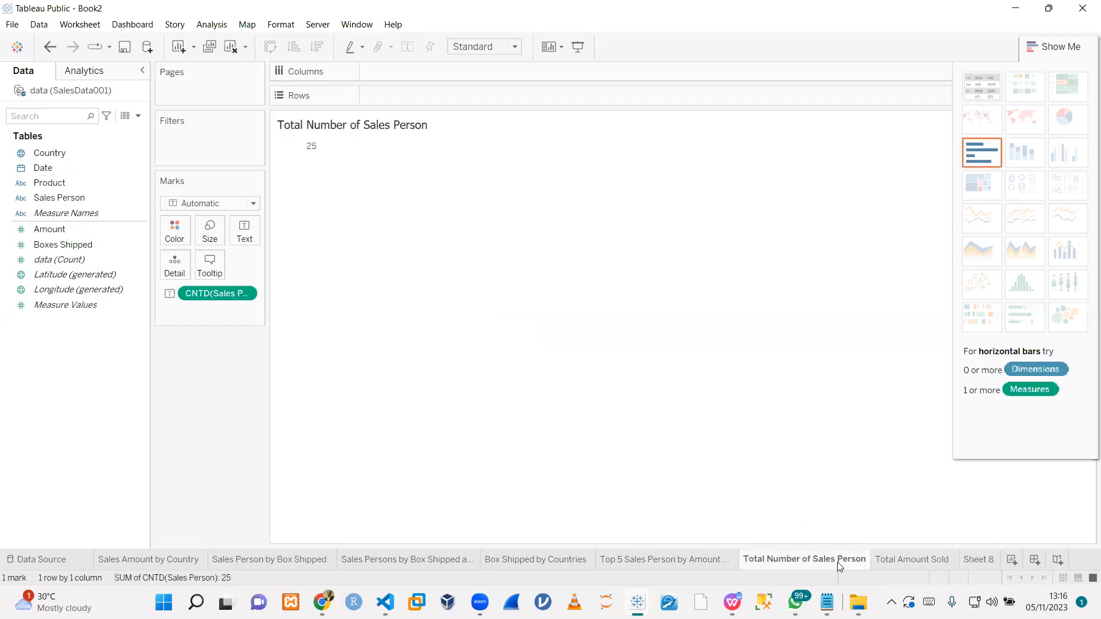
click(913, 563)
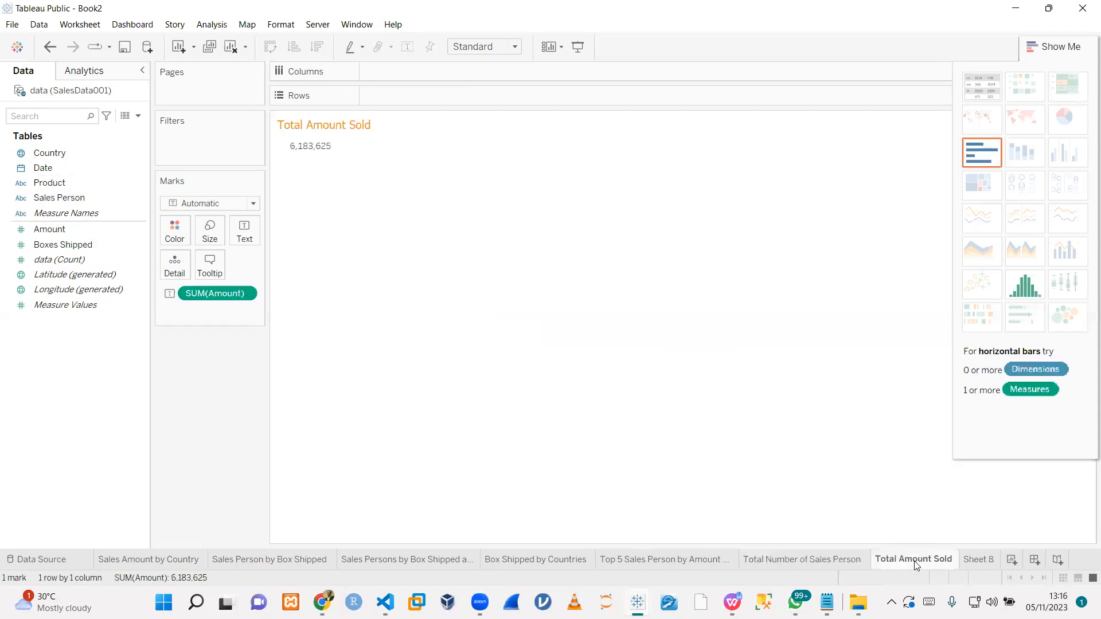
click(975, 560)
double_click(63, 245)
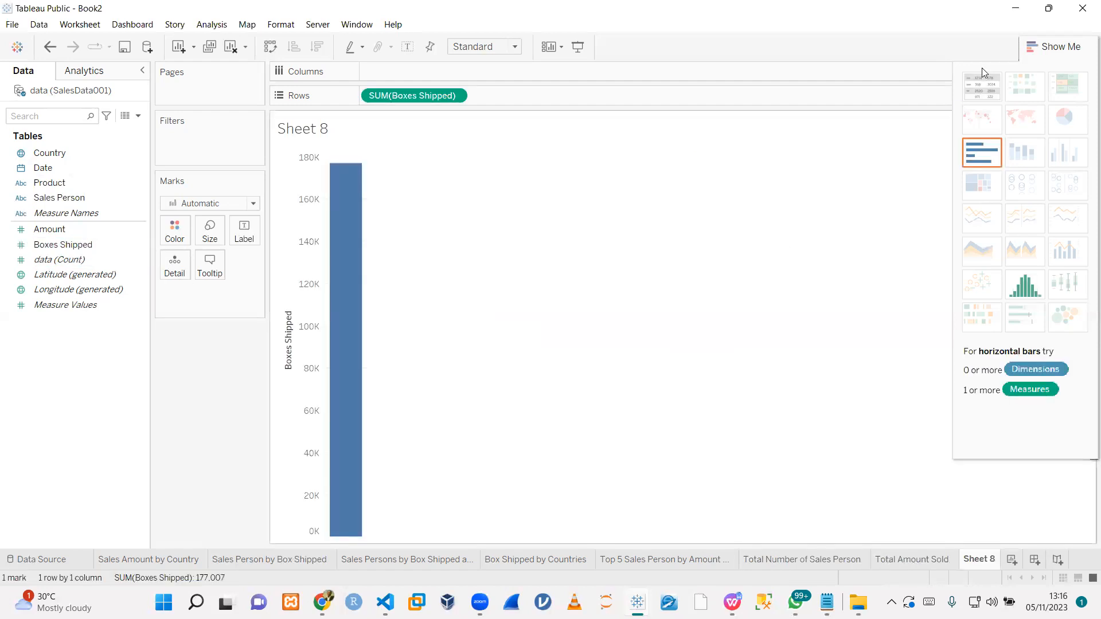
click(978, 86)
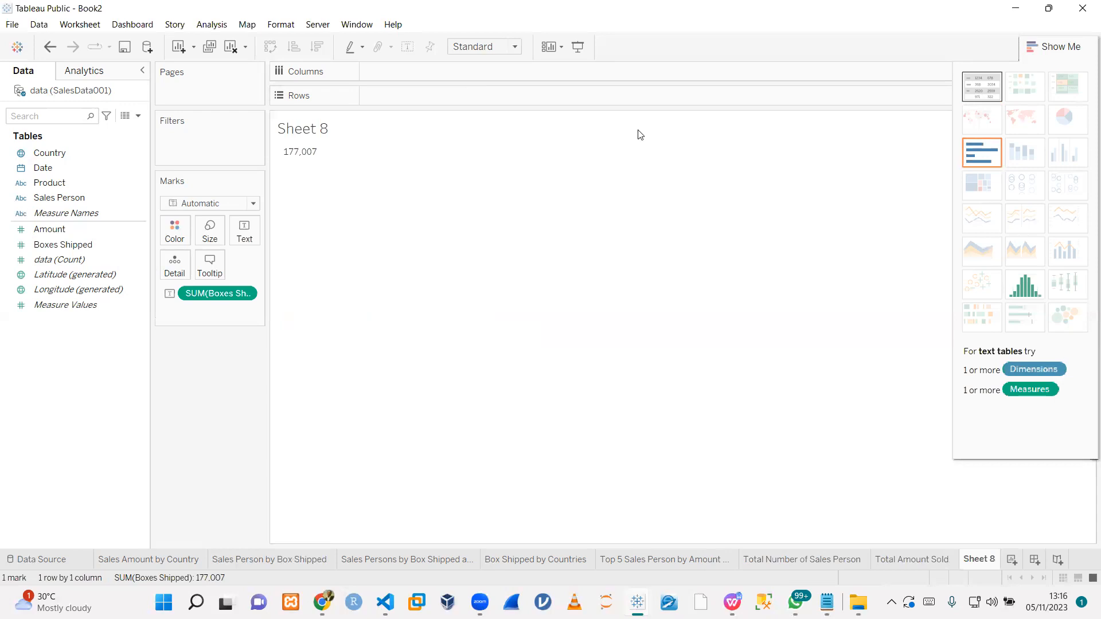
- Replace the Sheet 8 title text with "Total Box Shipped" and copy it
double_click(325, 133)
drag(821, 438, 682, 401)
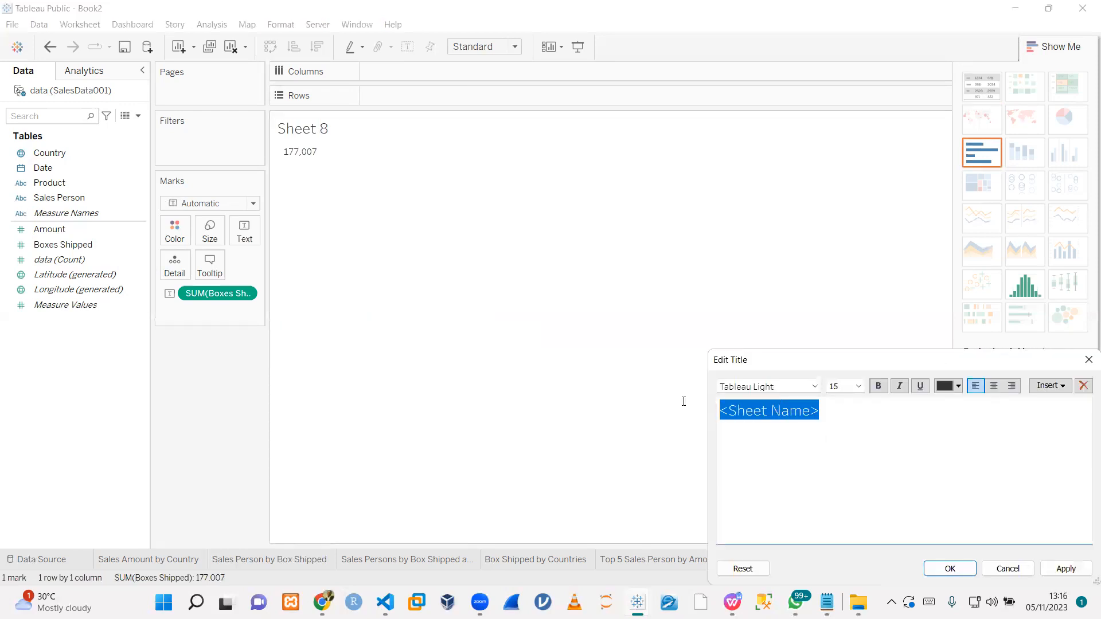
text(Total Bo)
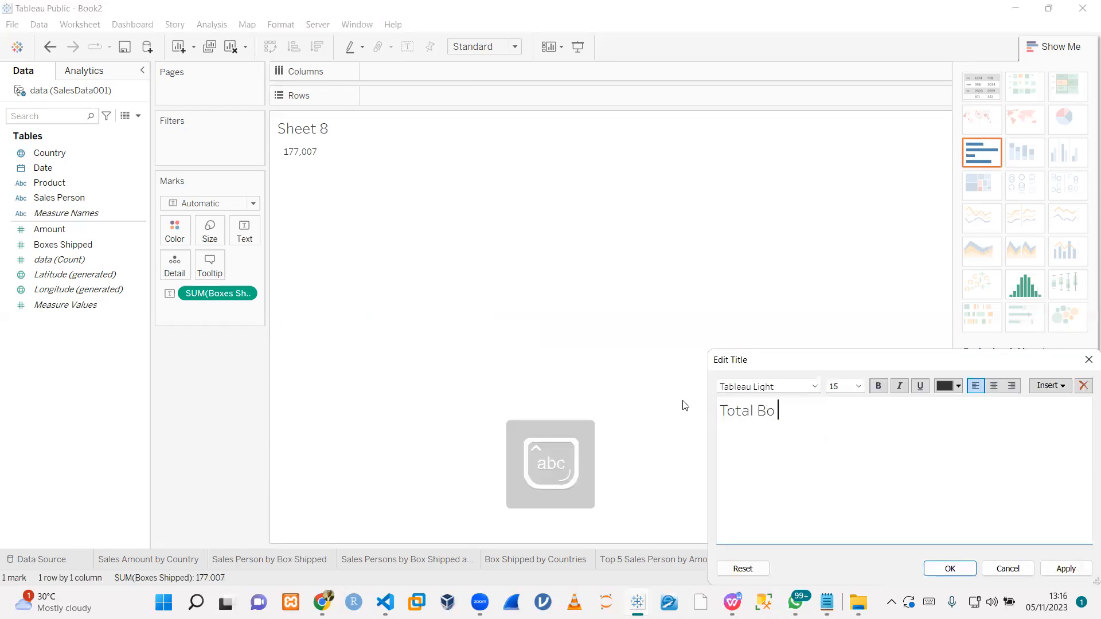
text(x Shipped)
key(ctrl+a)
key(ctrl+c)
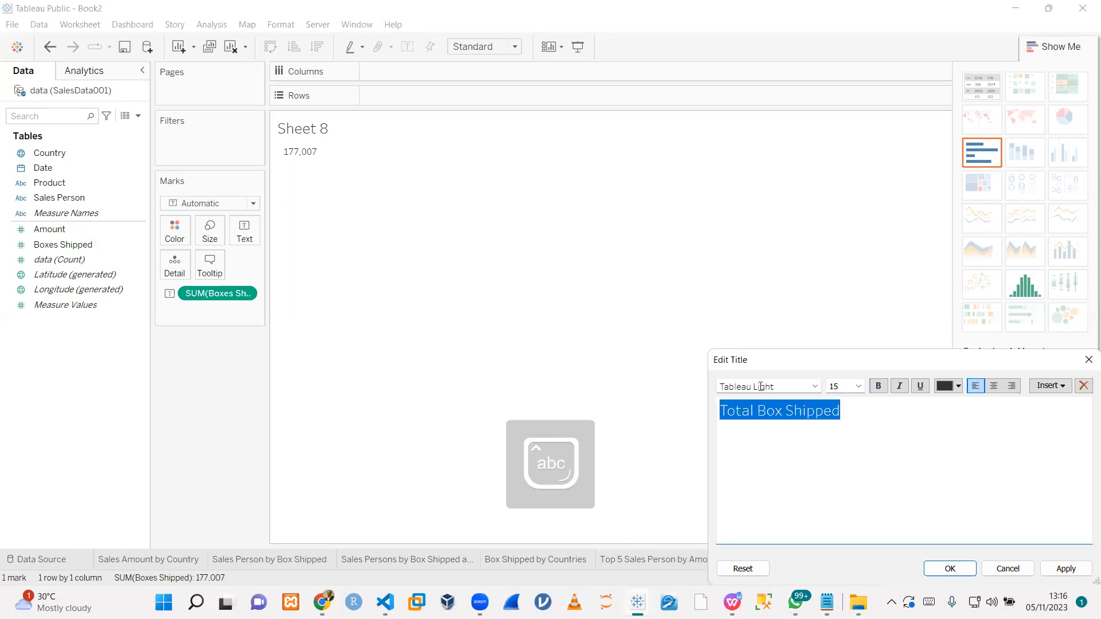
- Format the Total Box Shipped title as Tahoma, size 12, in light red, and apply it
click(775, 388)
text(tahom)
key(Return)
double_click(835, 386)
click(959, 386)
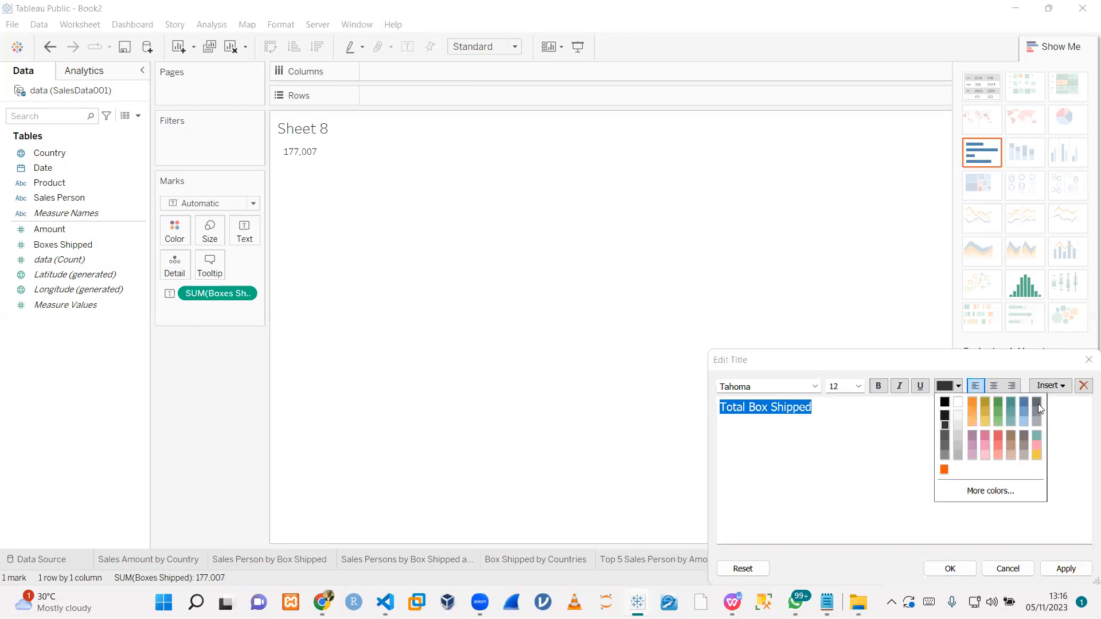
click(998, 449)
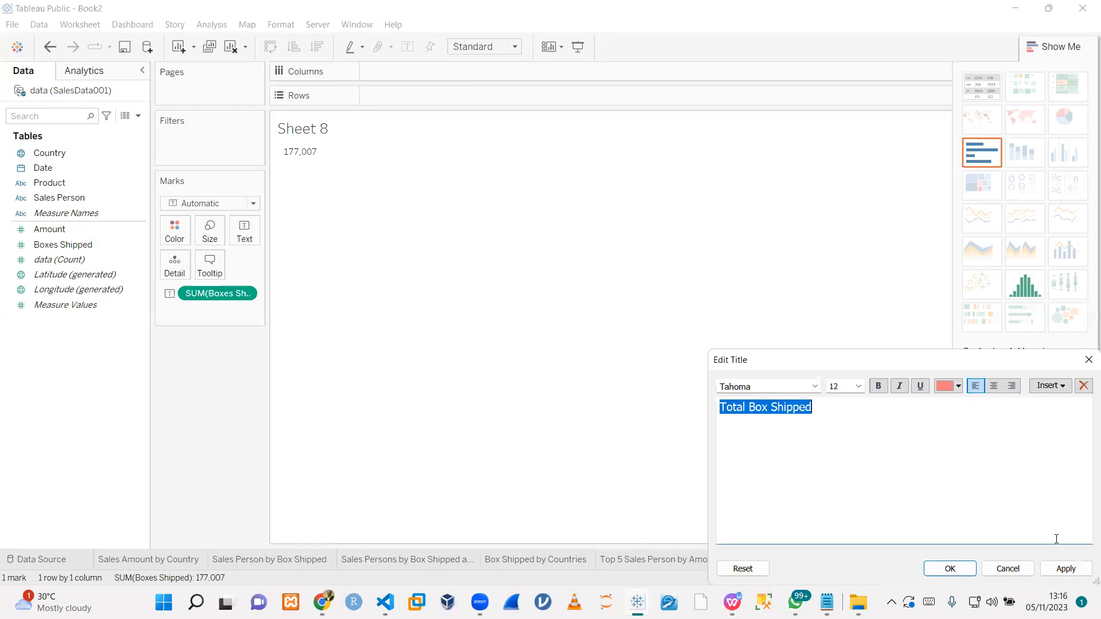
click(1062, 568)
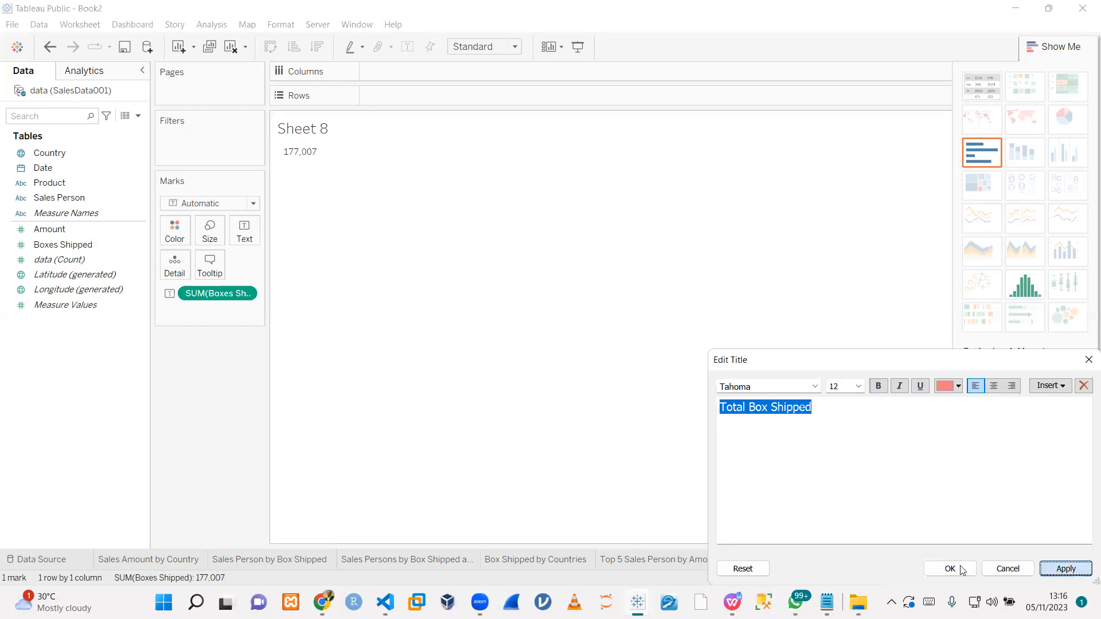
click(962, 570)
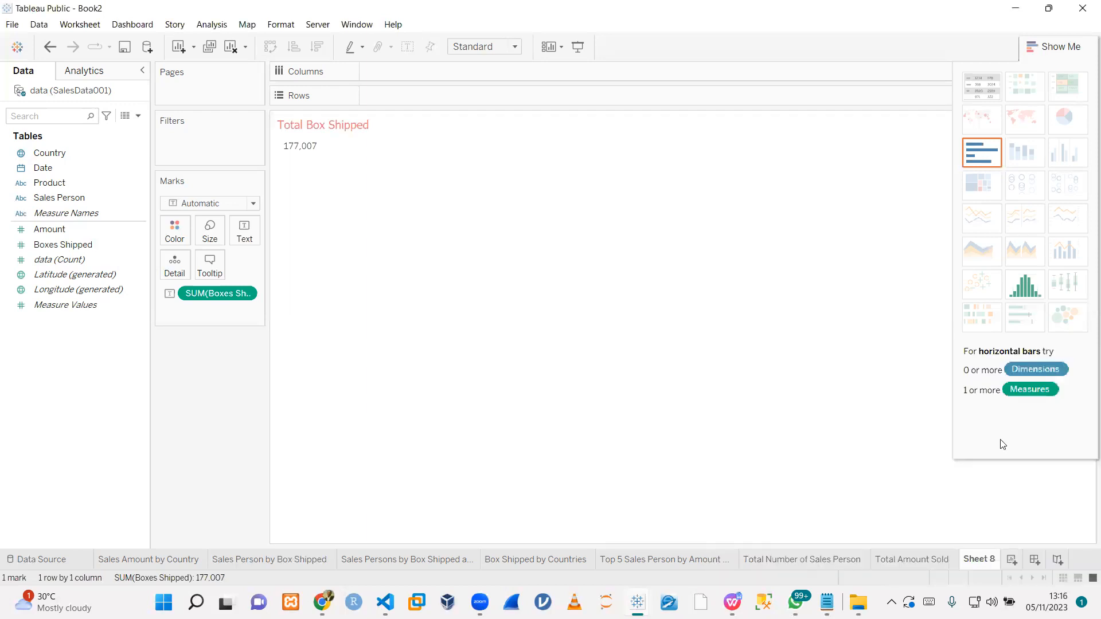
- Rename the Sheet 8 worksheet with the copied title, Total Box Shipped
right_click(971, 559)
click(1011, 407)
key(ctrl+v)
key(Return)
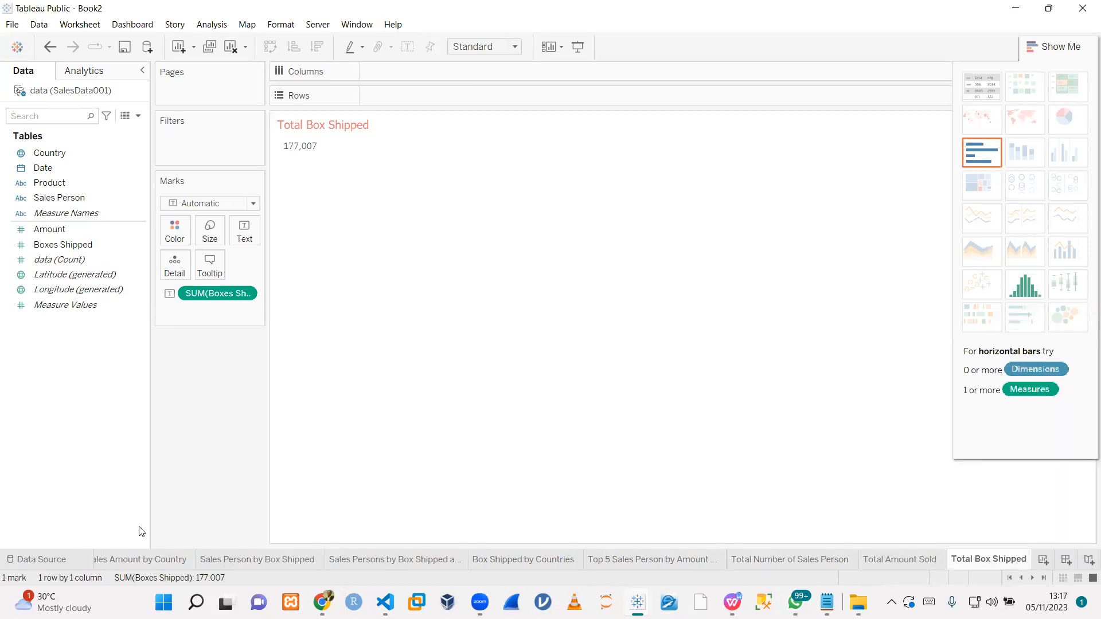
- Review the finished worksheets one after another, from Sales Amount by Country to Total Box Shipped
click(114, 561)
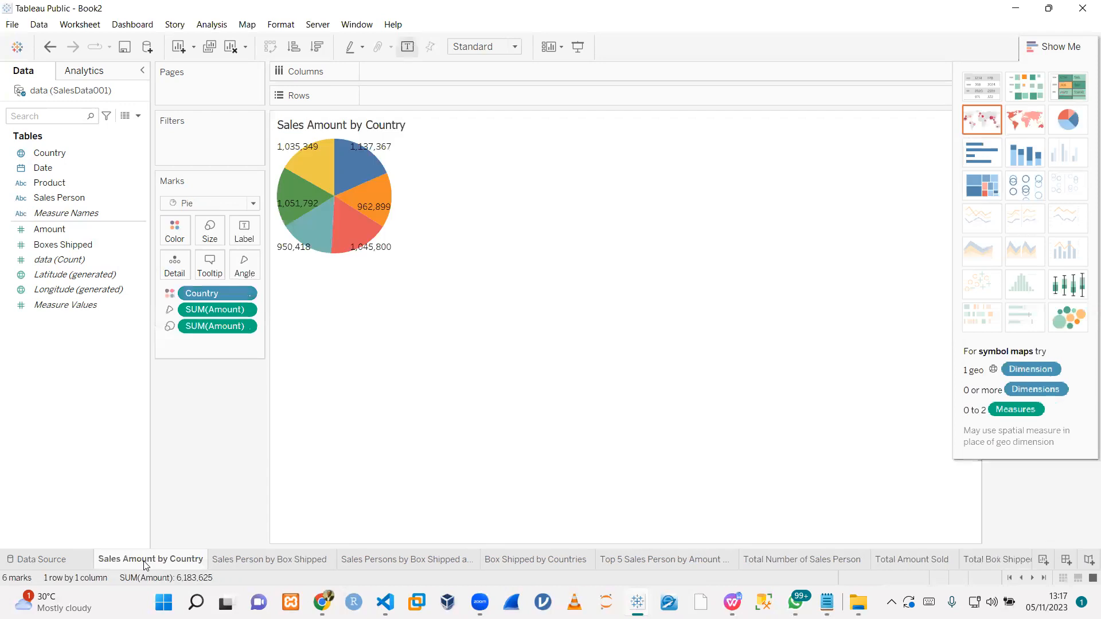
click(271, 554)
click(397, 555)
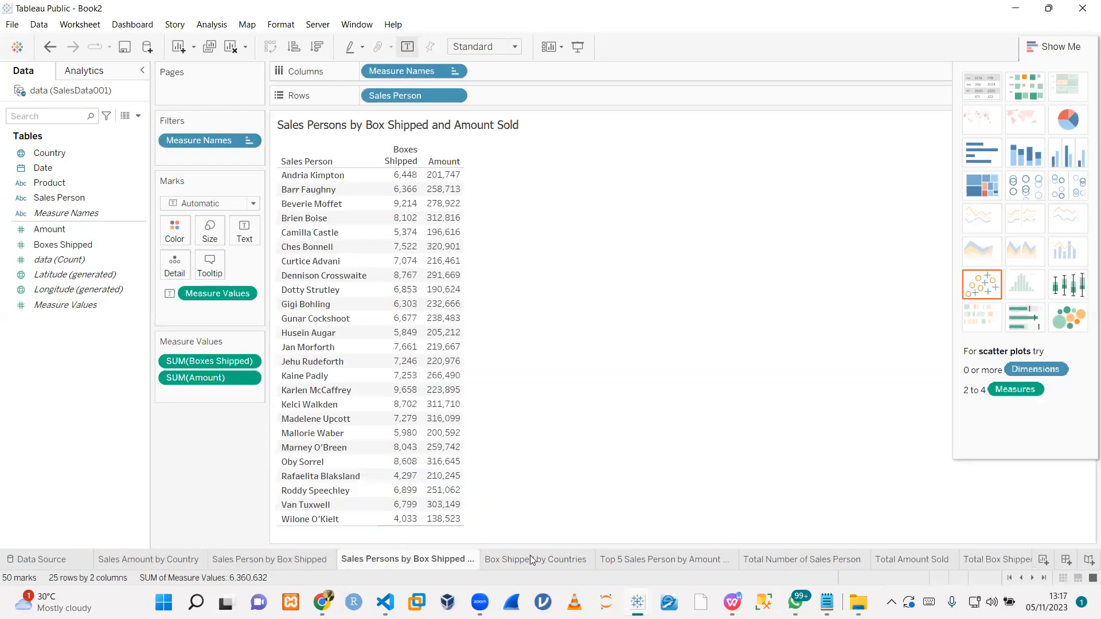
click(531, 557)
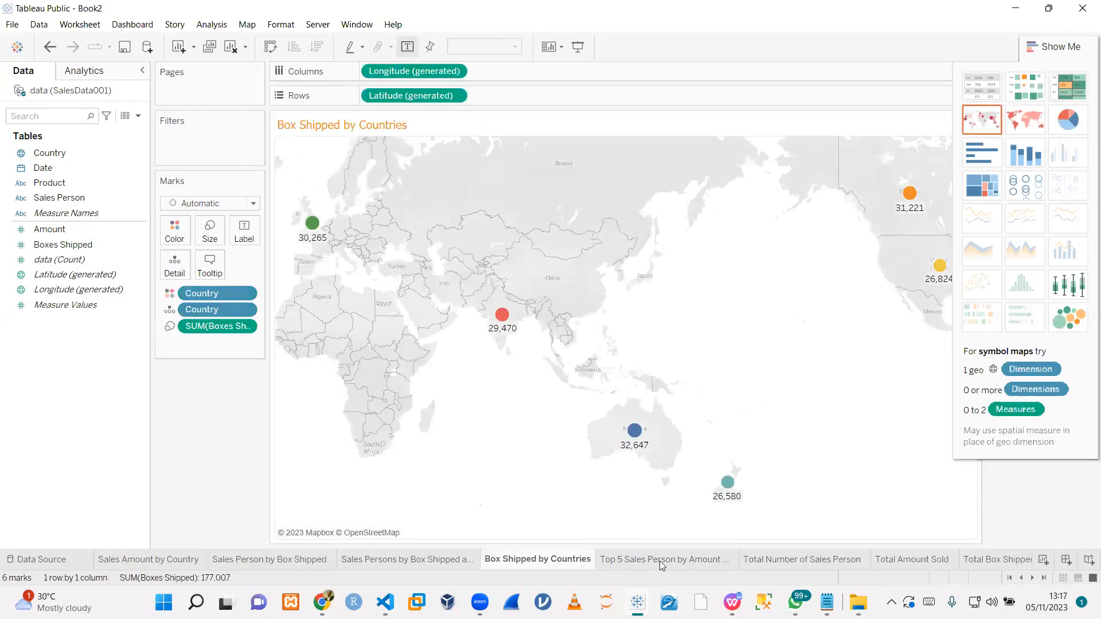
click(659, 560)
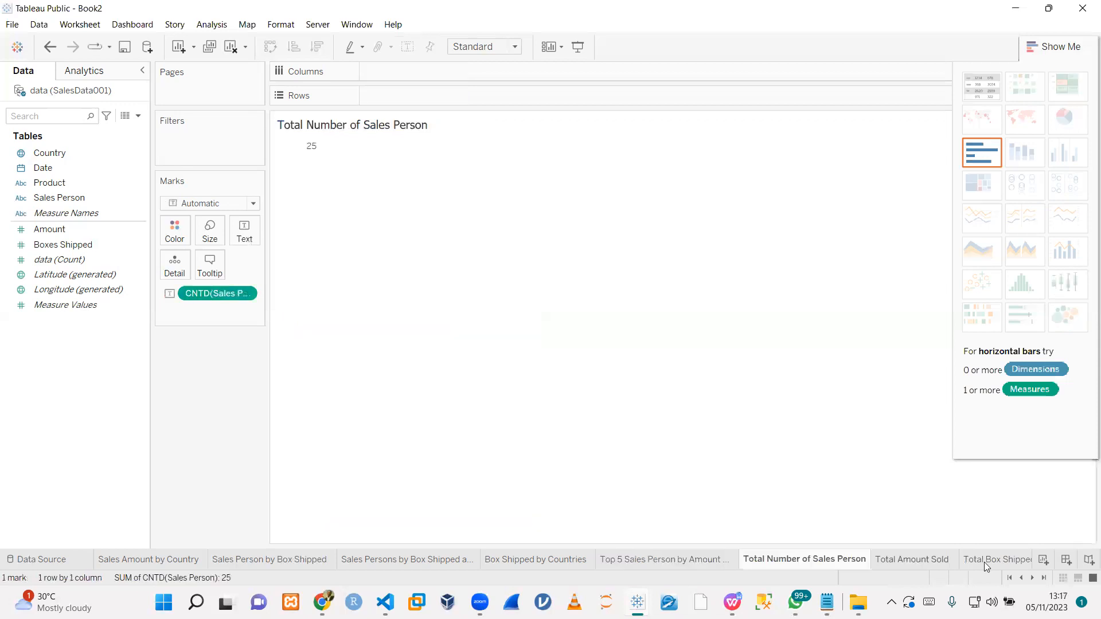
click(987, 560)
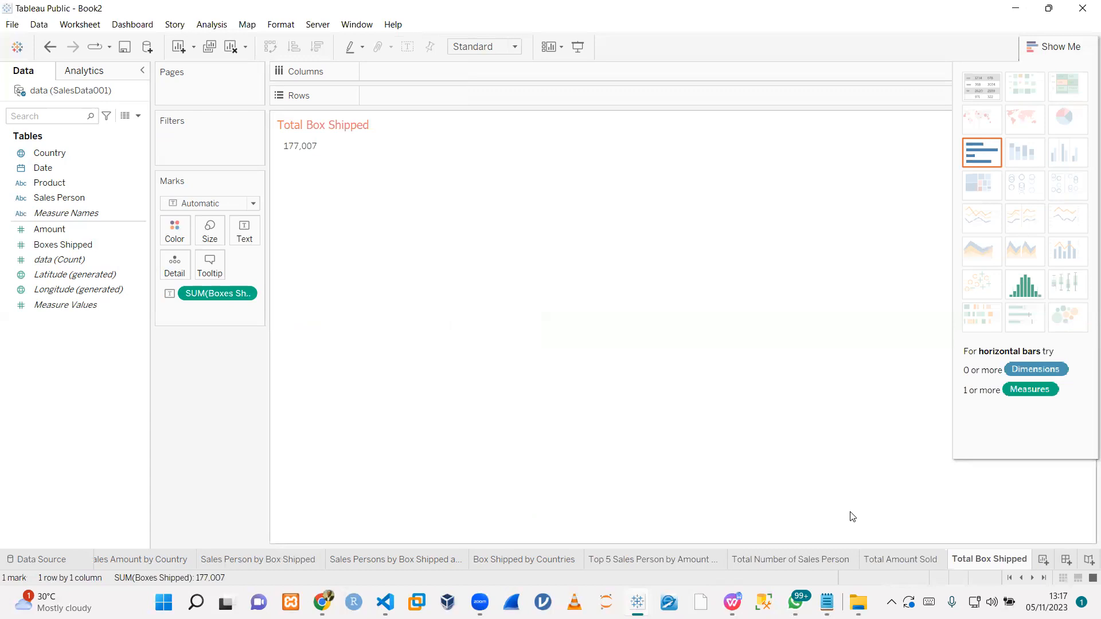
- Create a new dashboard with its size set to Automatic and hide the chart suggestions
click(1066, 560)
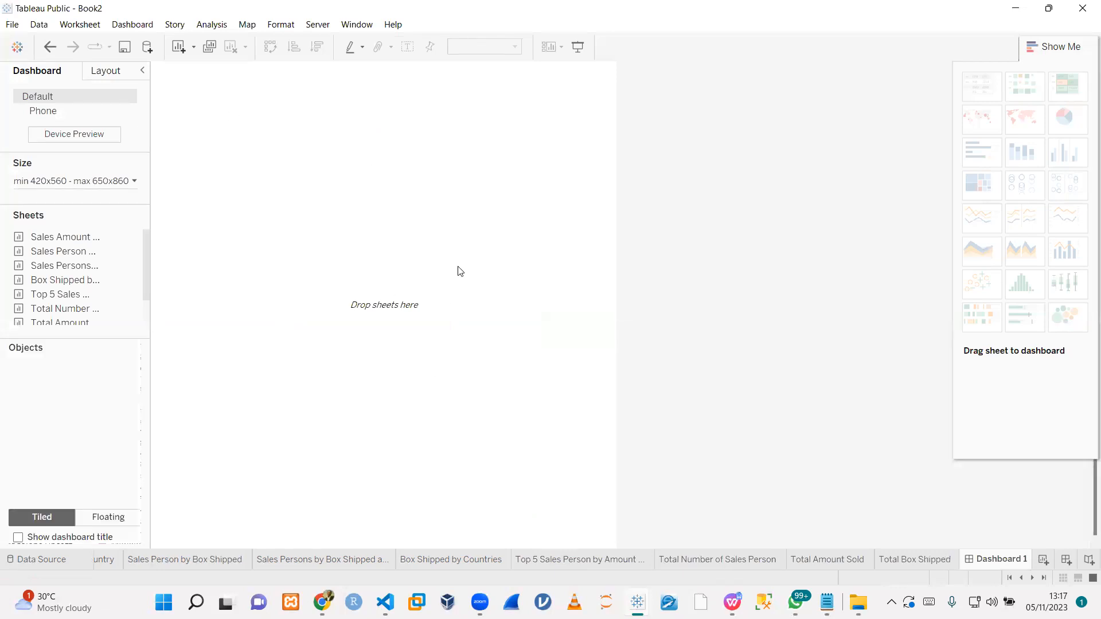
click(67, 182)
click(78, 208)
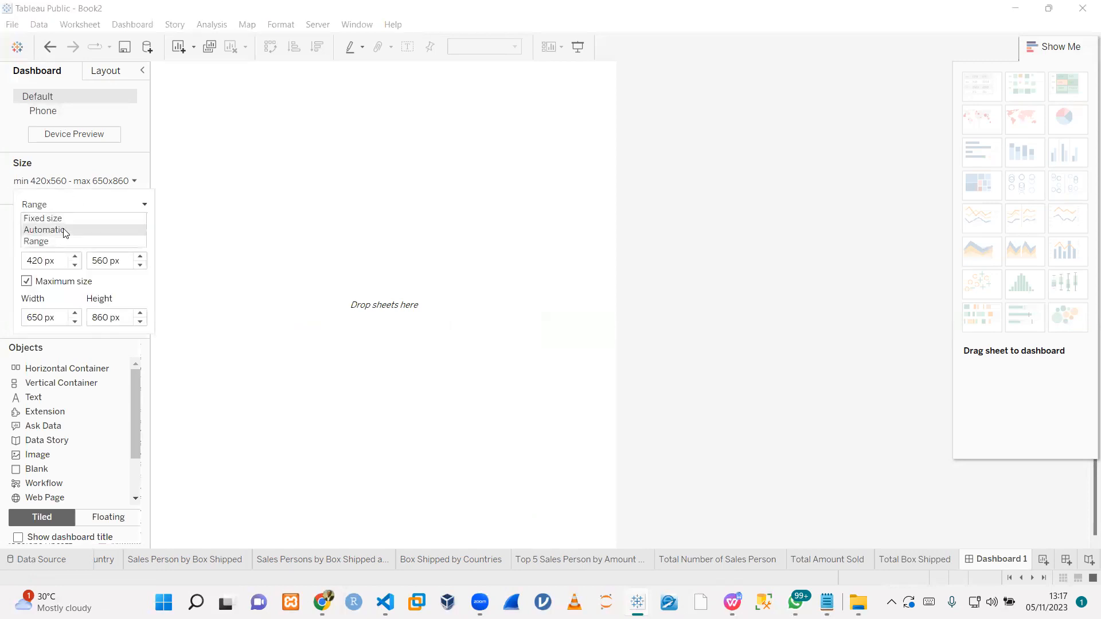
click(63, 230)
click(1040, 49)
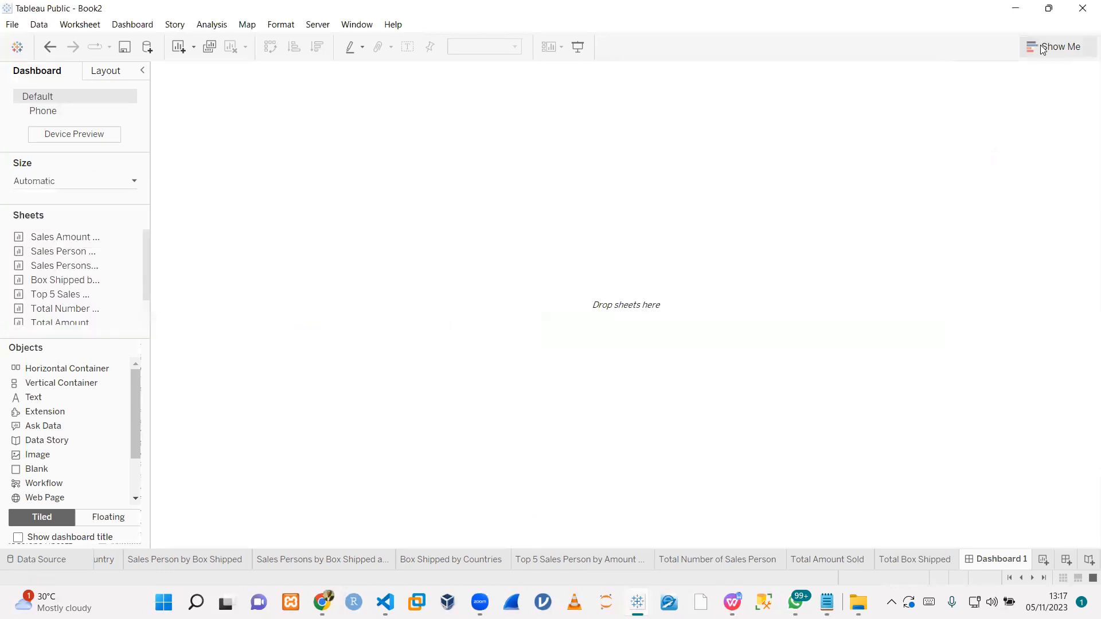
- Try the Range sizing option for the dashboard and return the size to Automatic
click(95, 182)
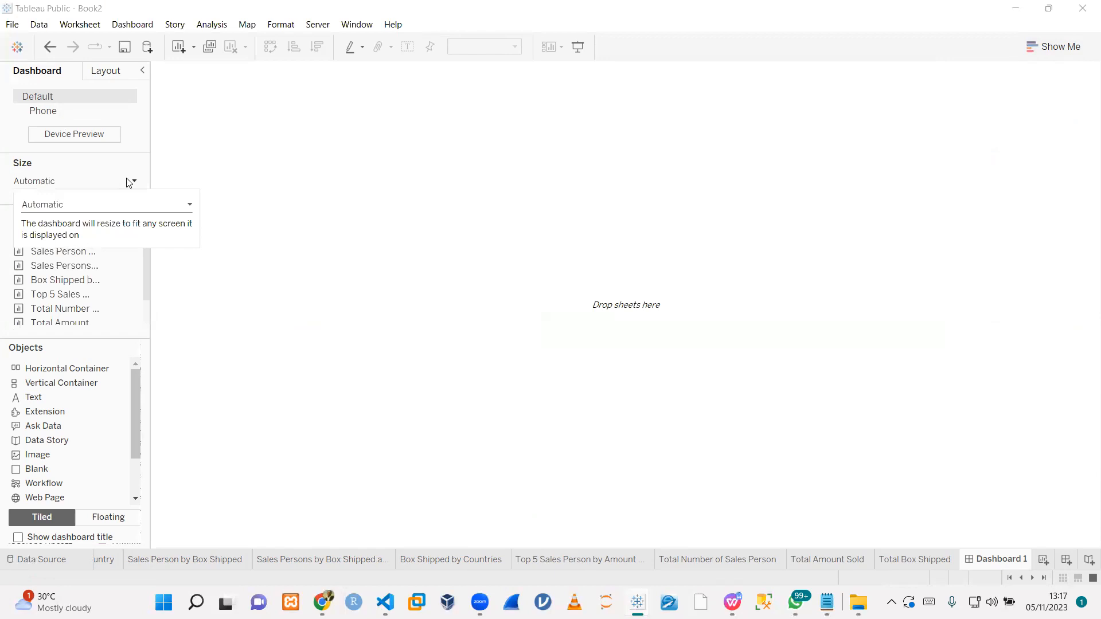
click(142, 203)
click(59, 240)
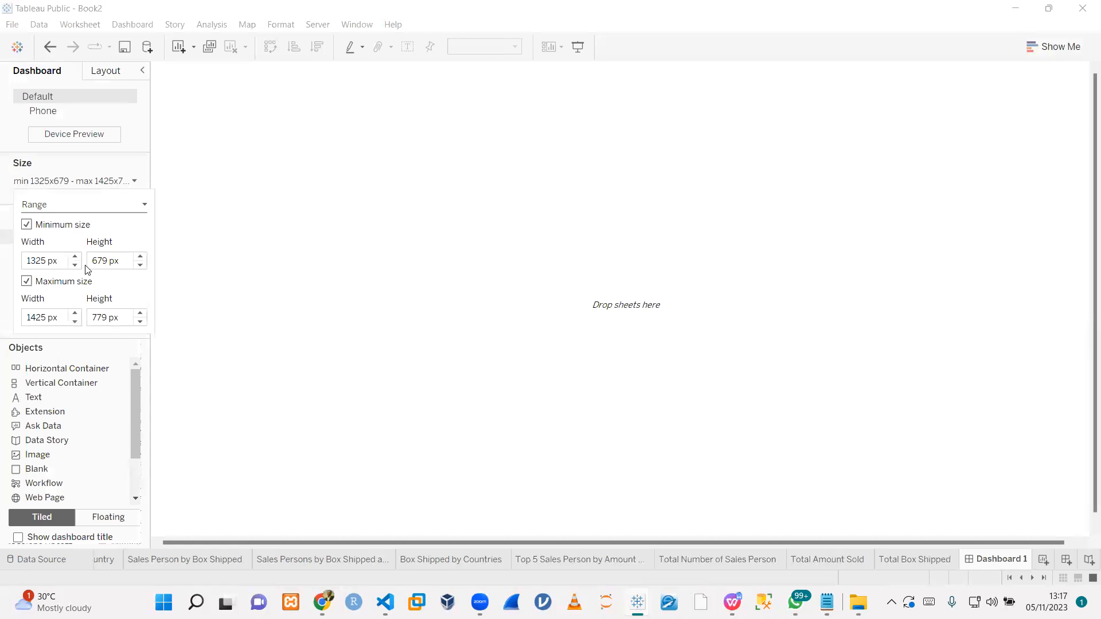
click(129, 182)
click(121, 183)
click(133, 182)
click(135, 183)
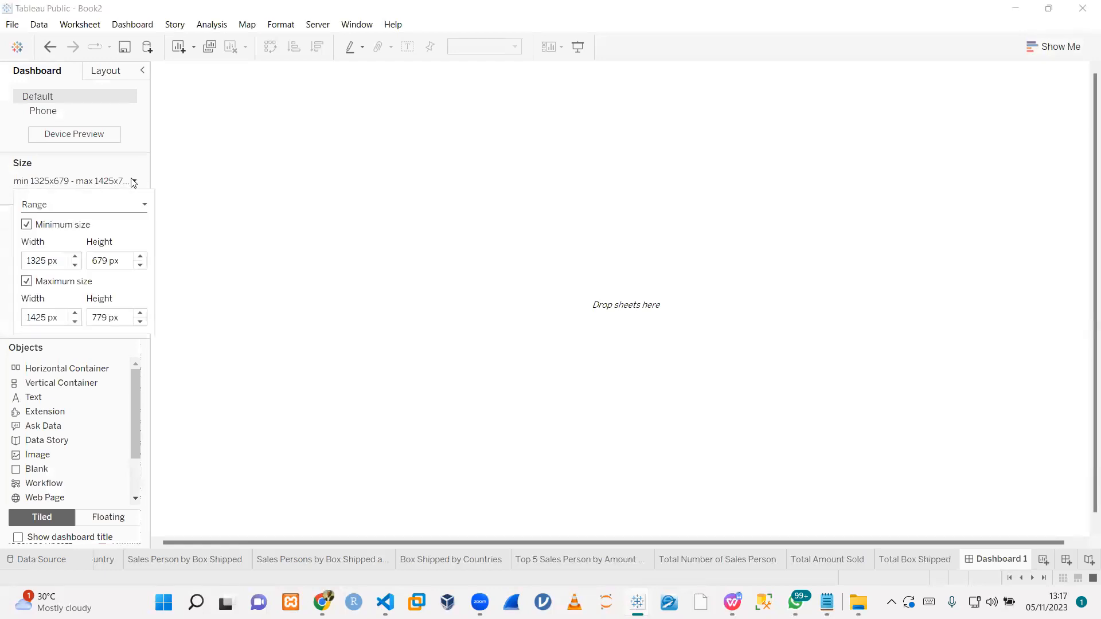
click(144, 205)
click(65, 230)
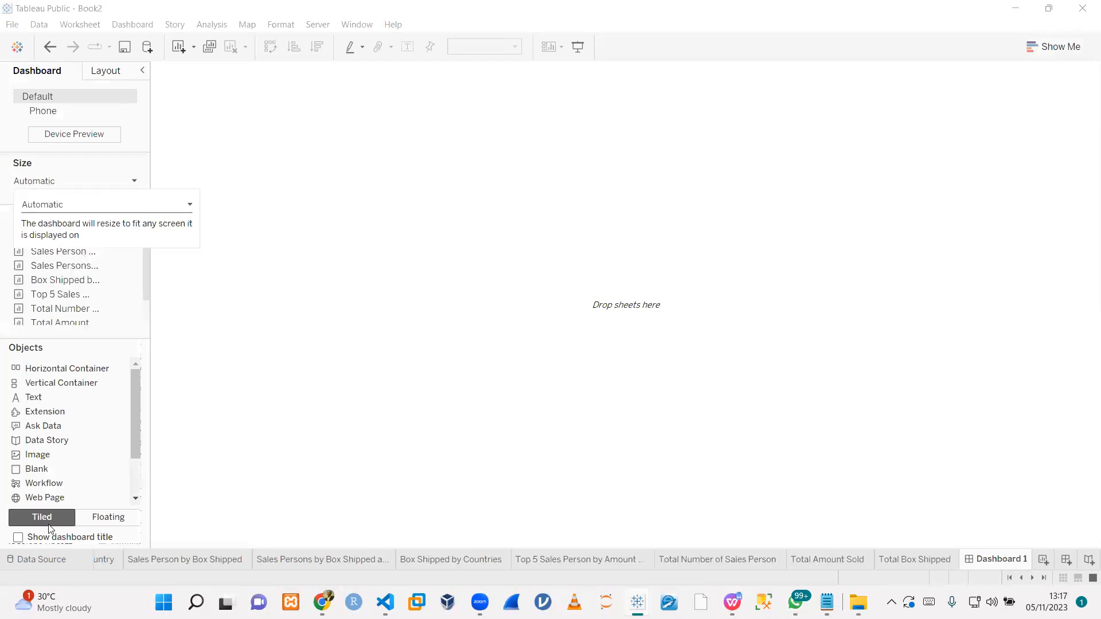
- Compare the Floating and Tiled modes and preview the Sales Amount by Country and Total Number of Sales Person sheets
click(112, 523)
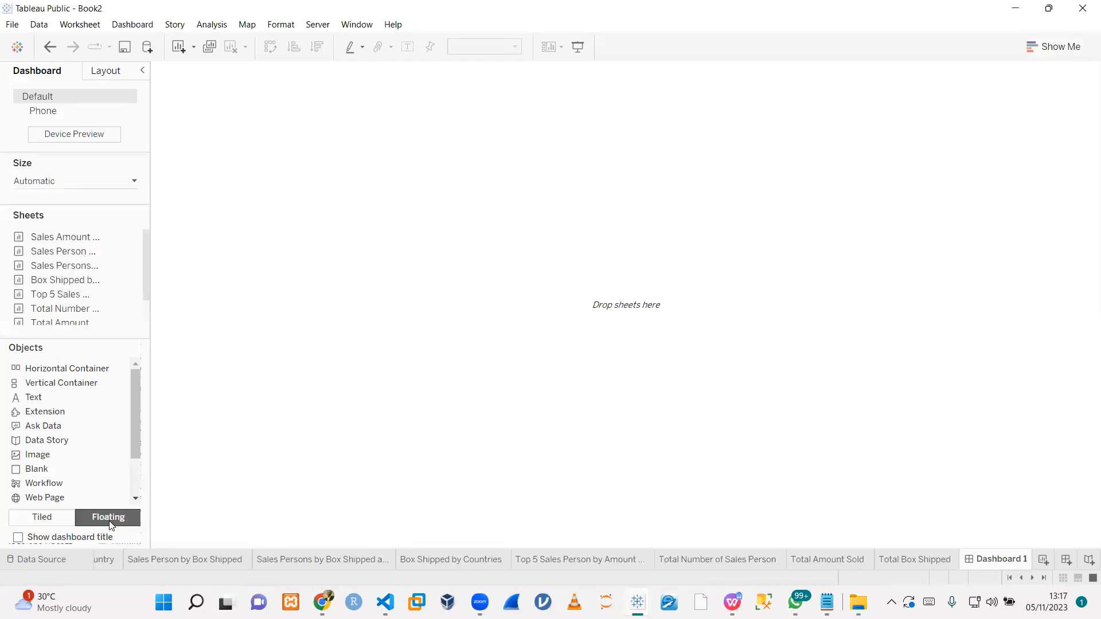
click(36, 520)
double_click(138, 238)
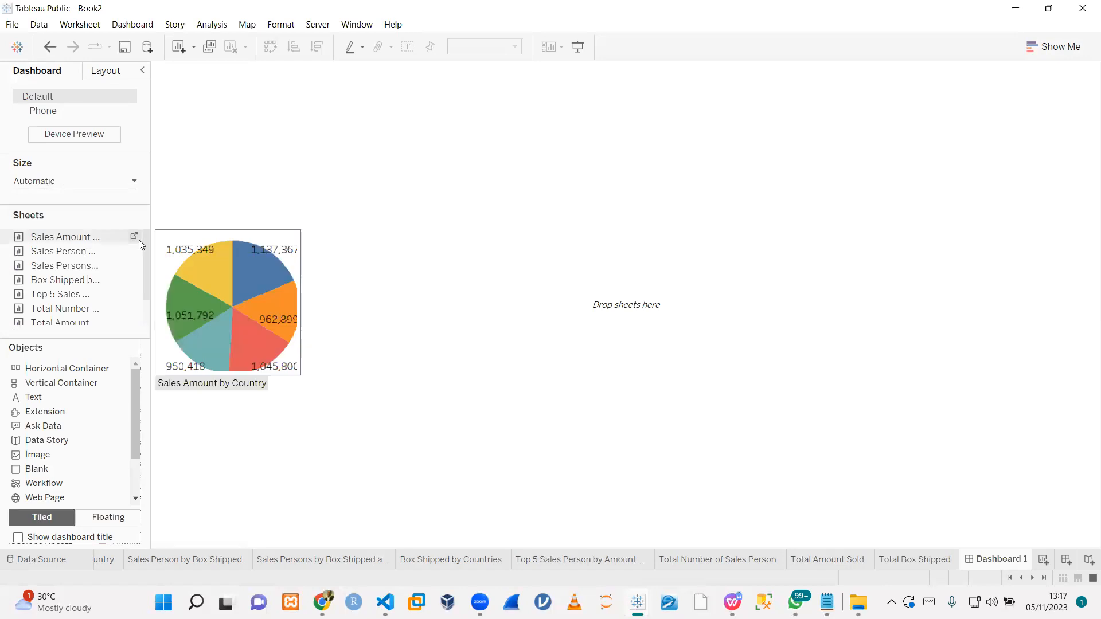
key(ctrl+z)
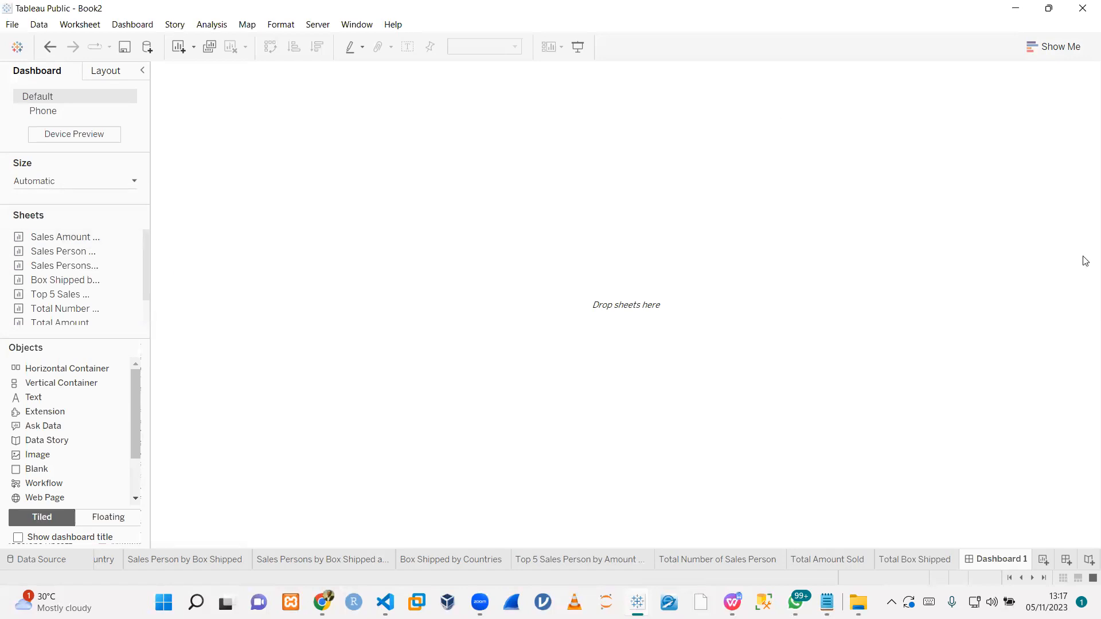
double_click(140, 311)
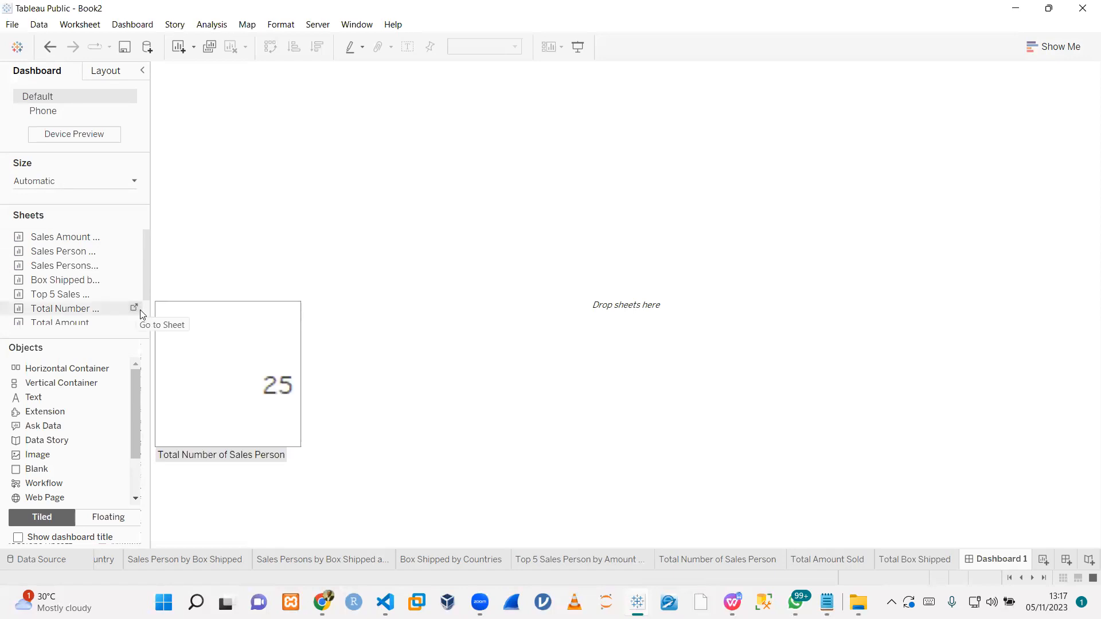
key(ctrl+z)
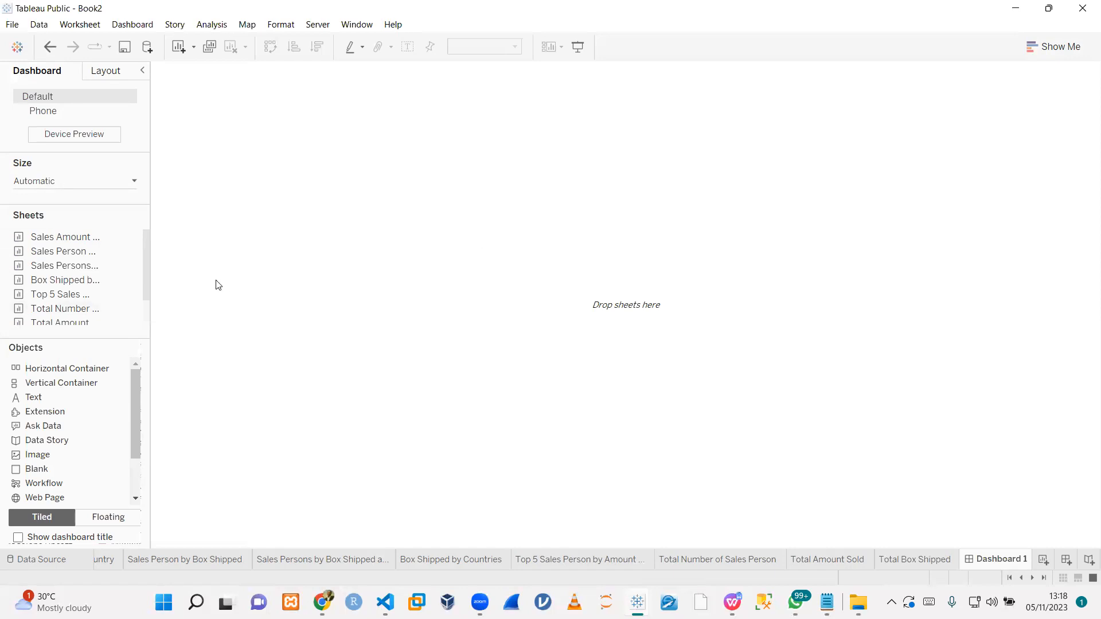
- Set new dashboard items to Floating and show the dashboard title
click(106, 523)
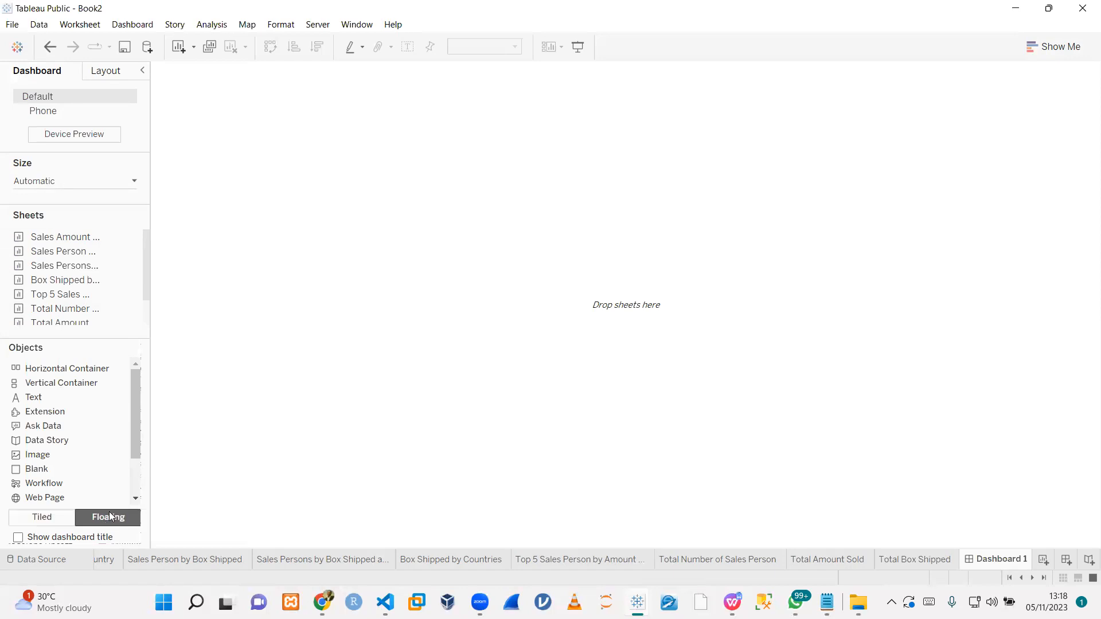
scroll(144, 467, down, 2)
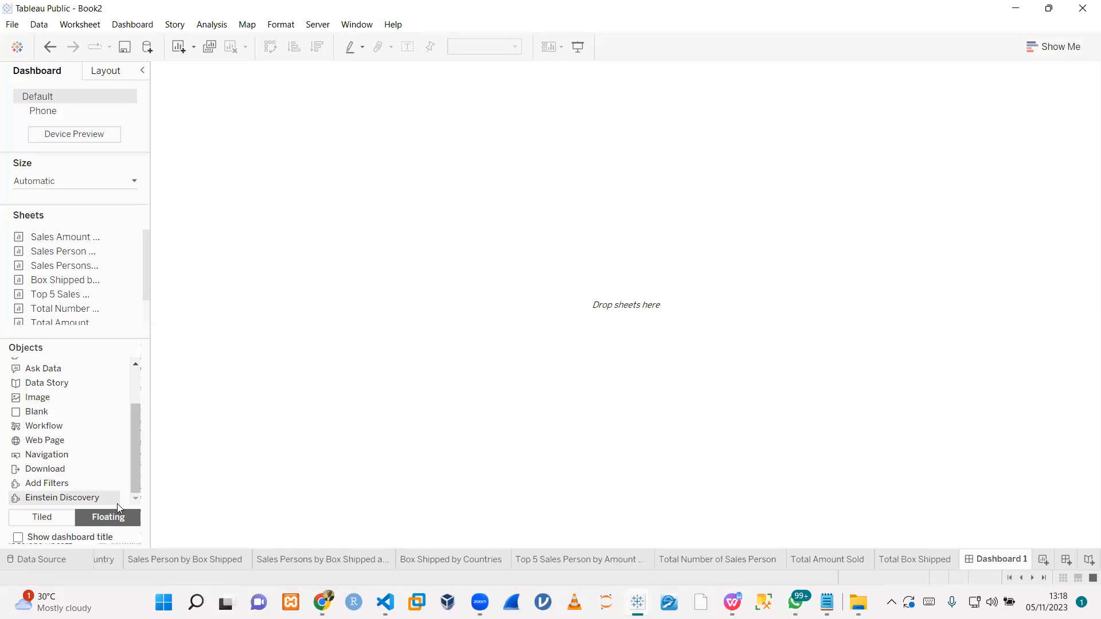
click(17, 538)
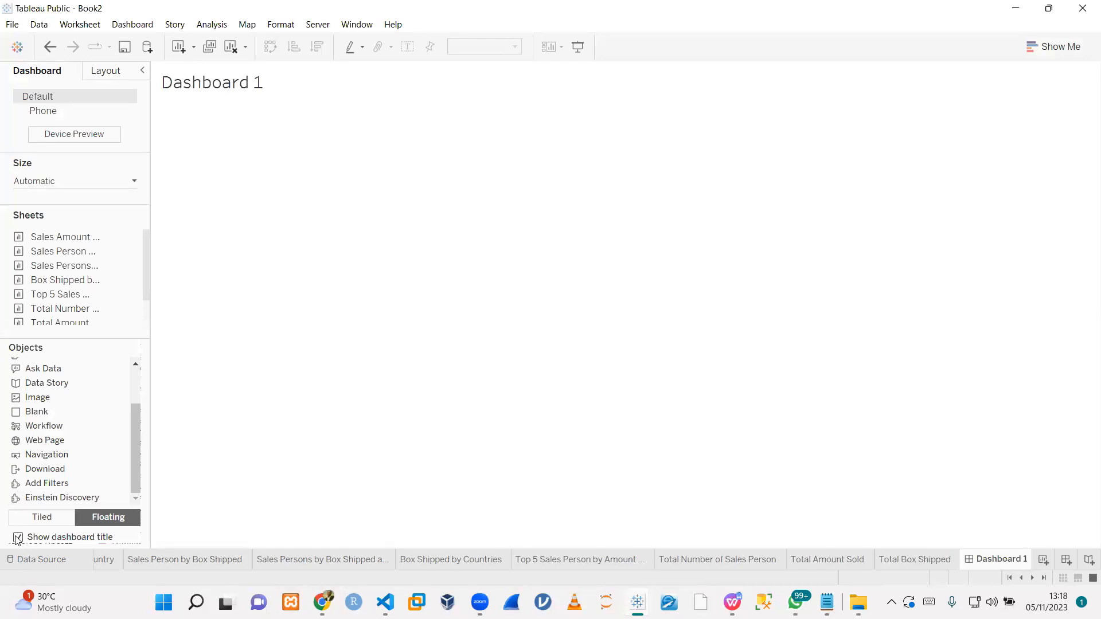
- Replace the dashboard title text with "This is my Awesome Dashboard" and center it
click(241, 84)
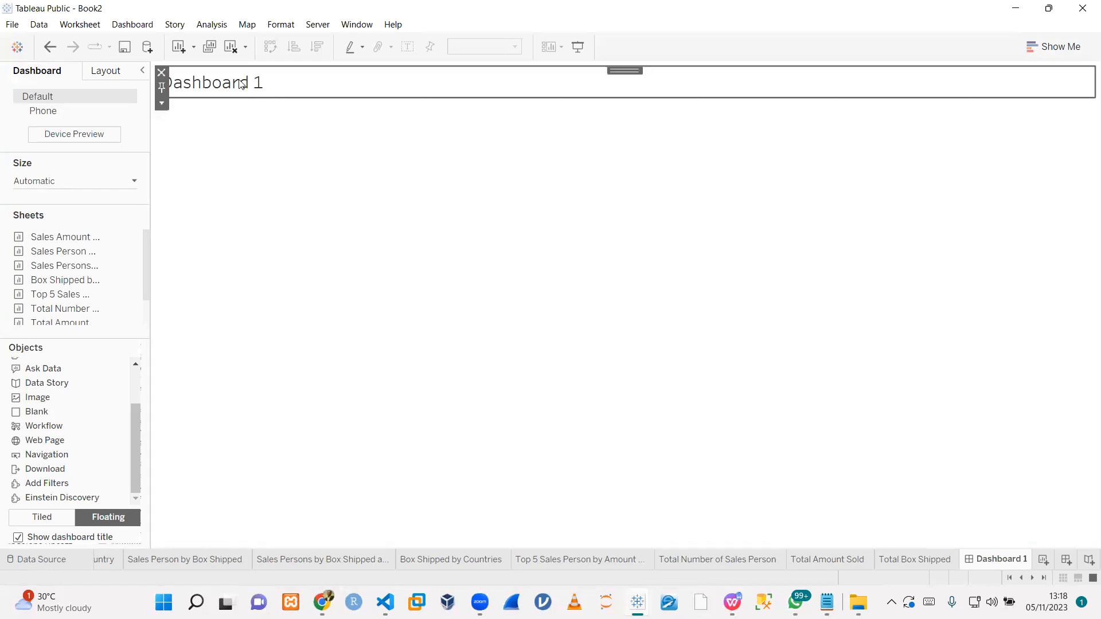
double_click(241, 84)
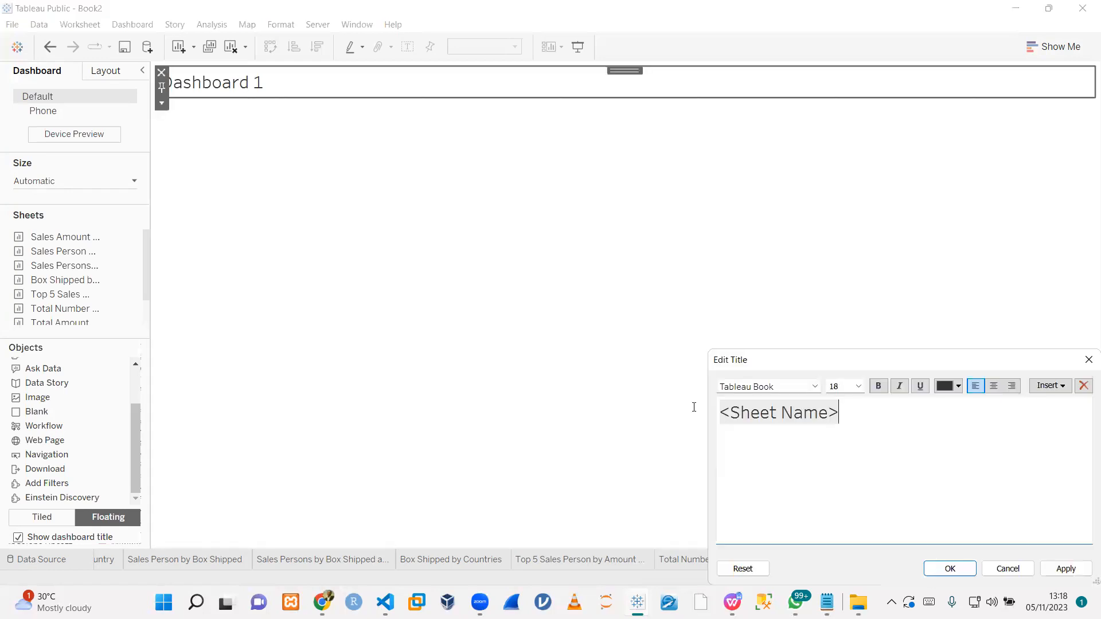
double_click(782, 413)
text(Th)
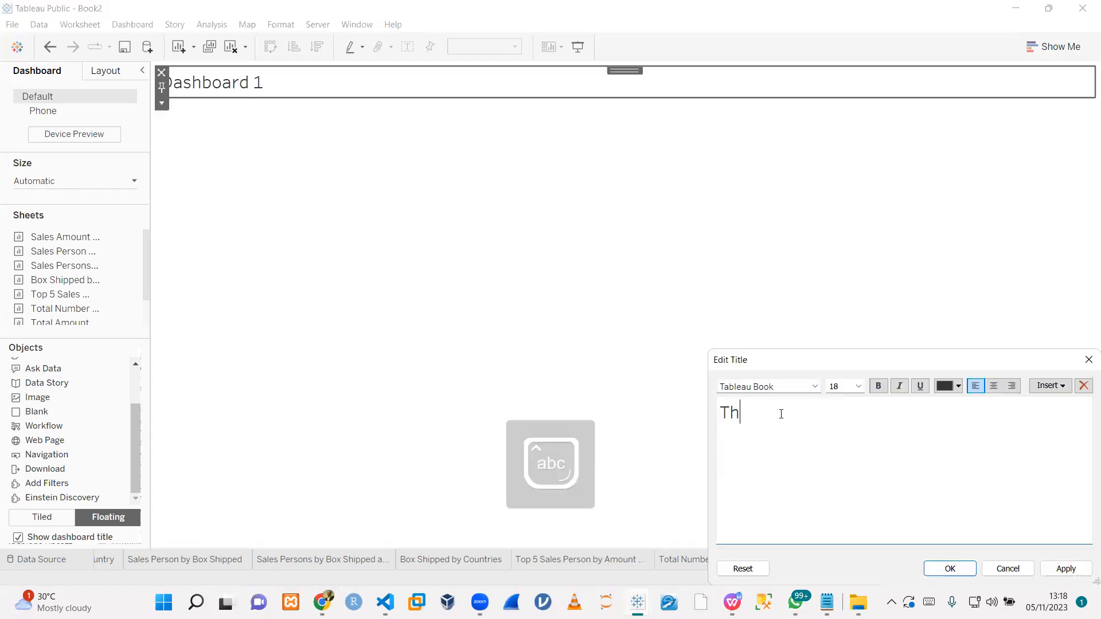
text(is is my Awesome Dashboard)
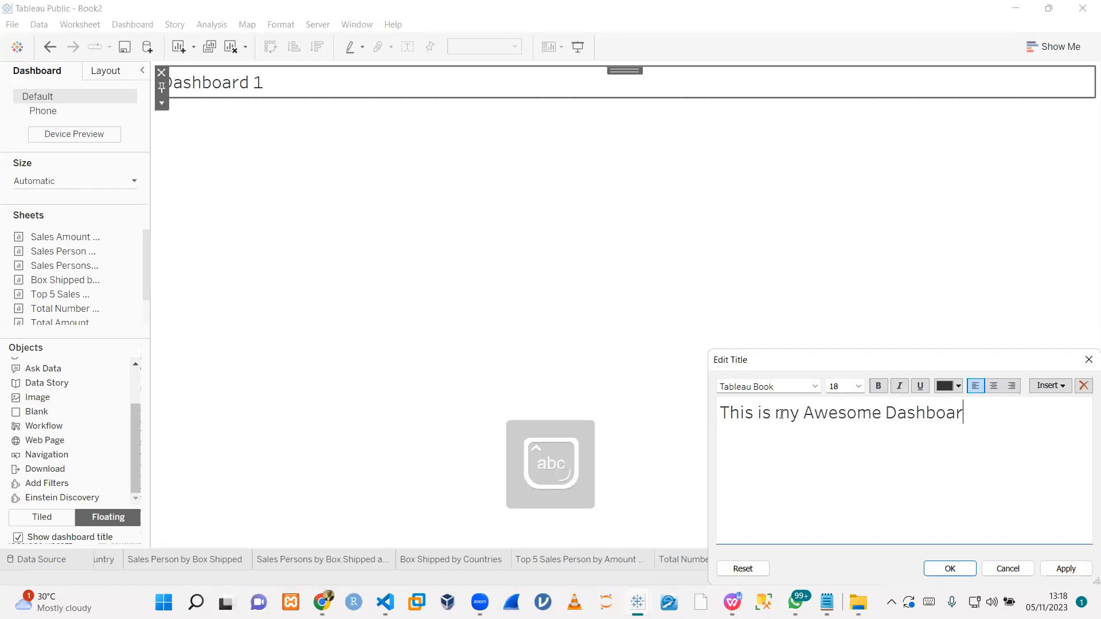
click(993, 390)
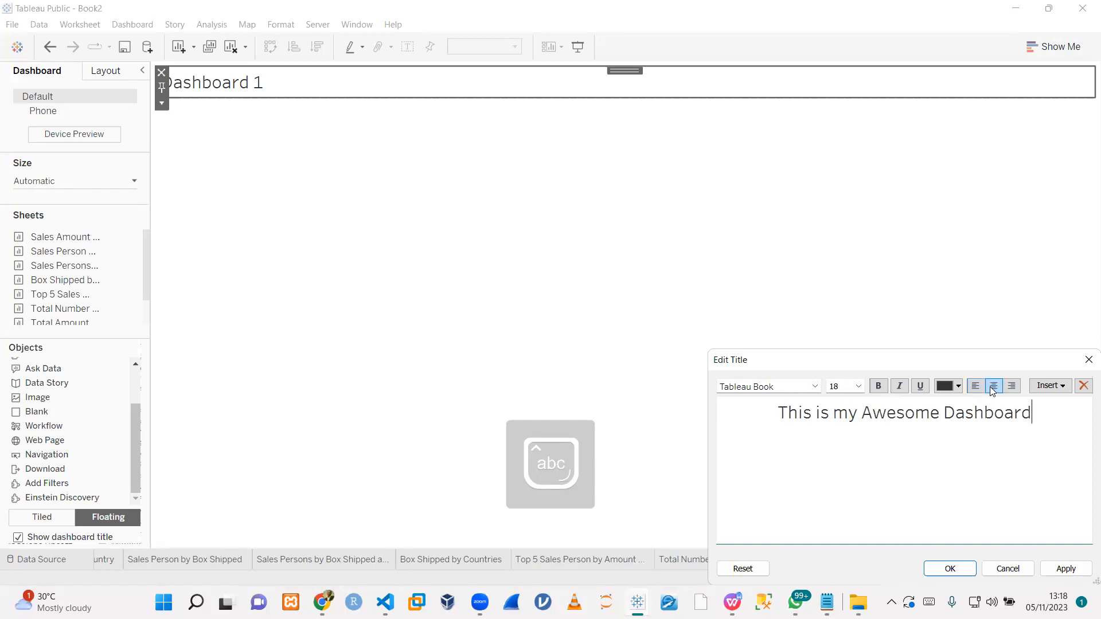
- Make the whole dashboard title bold and black, and apply the formatting
triple_click(968, 409)
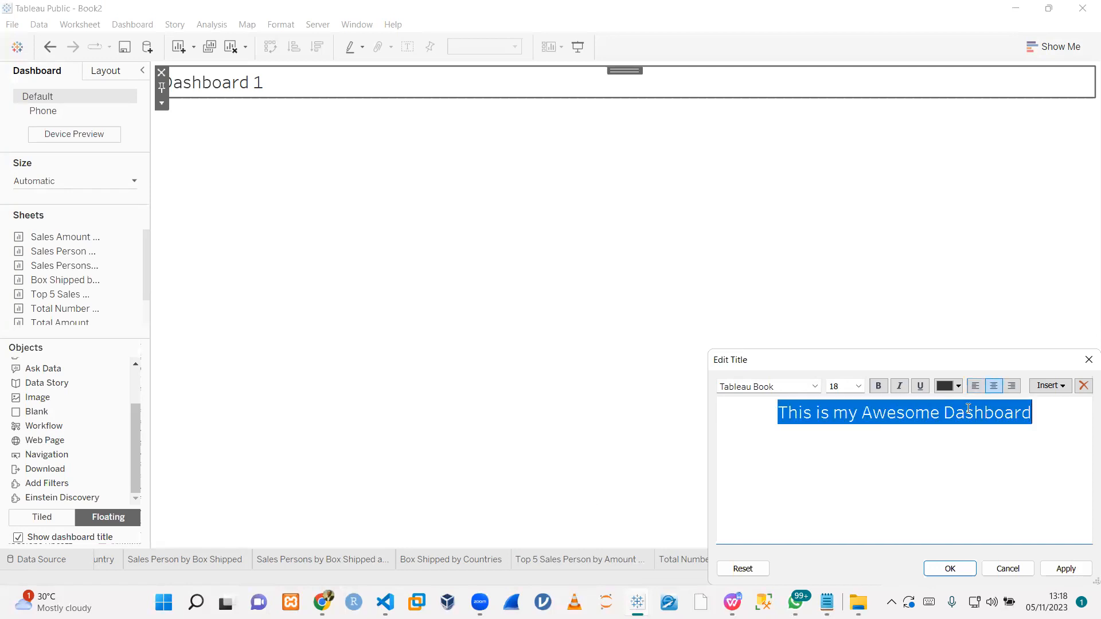
click(788, 383)
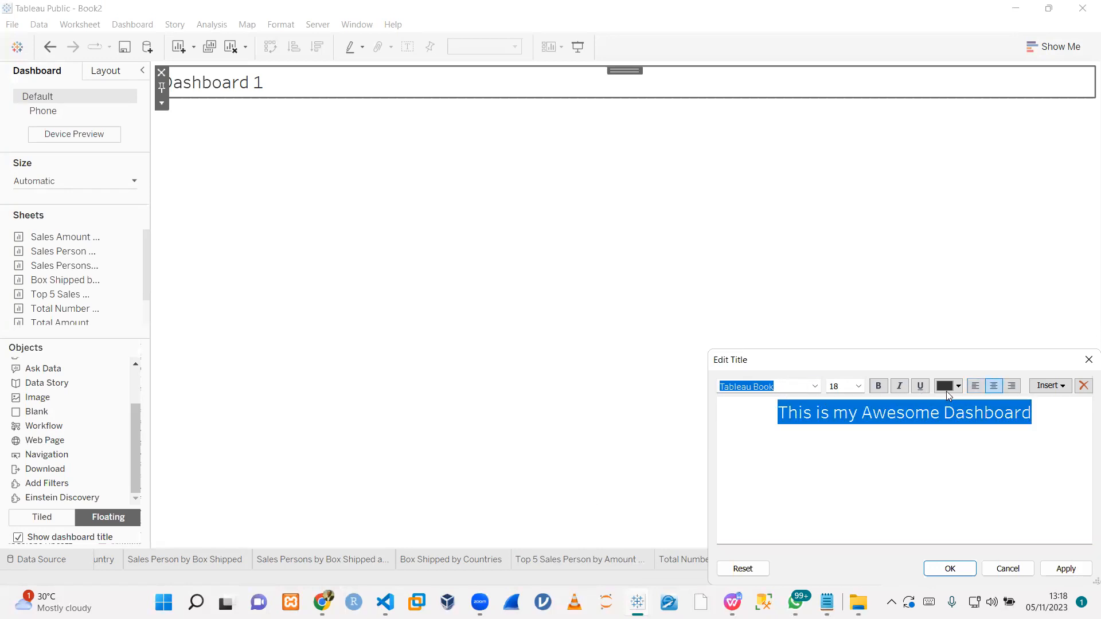
click(960, 387)
click(943, 416)
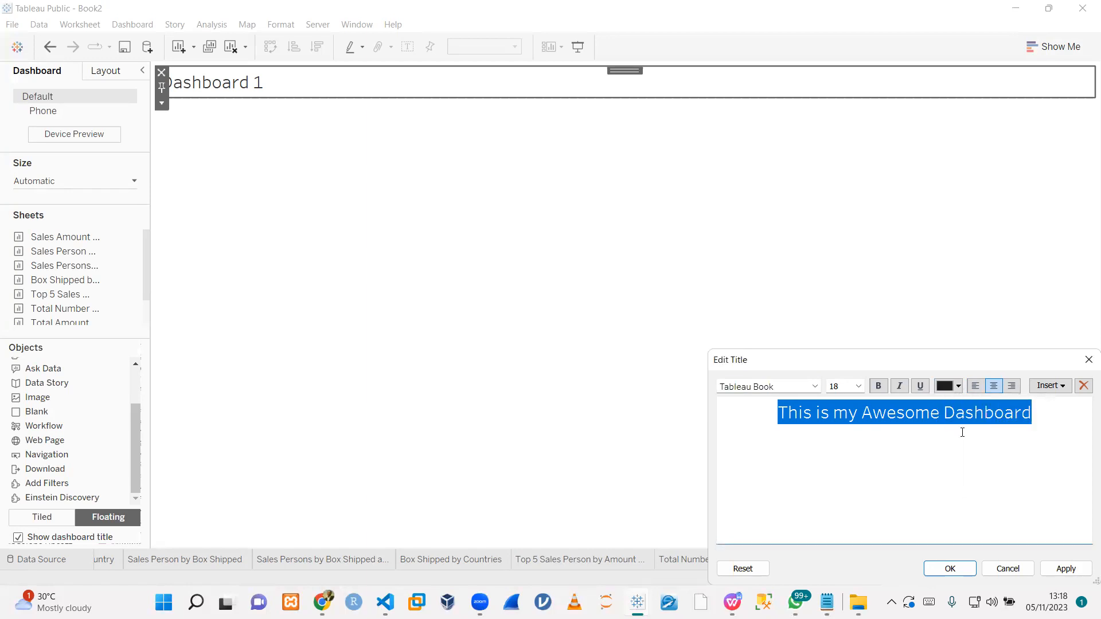
click(878, 386)
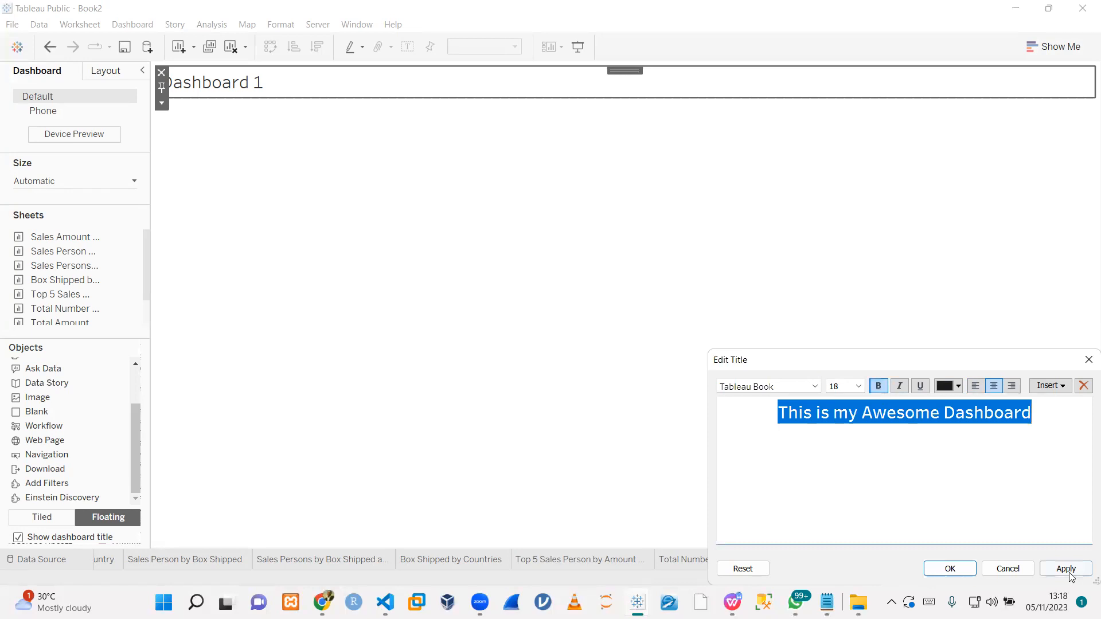
click(951, 569)
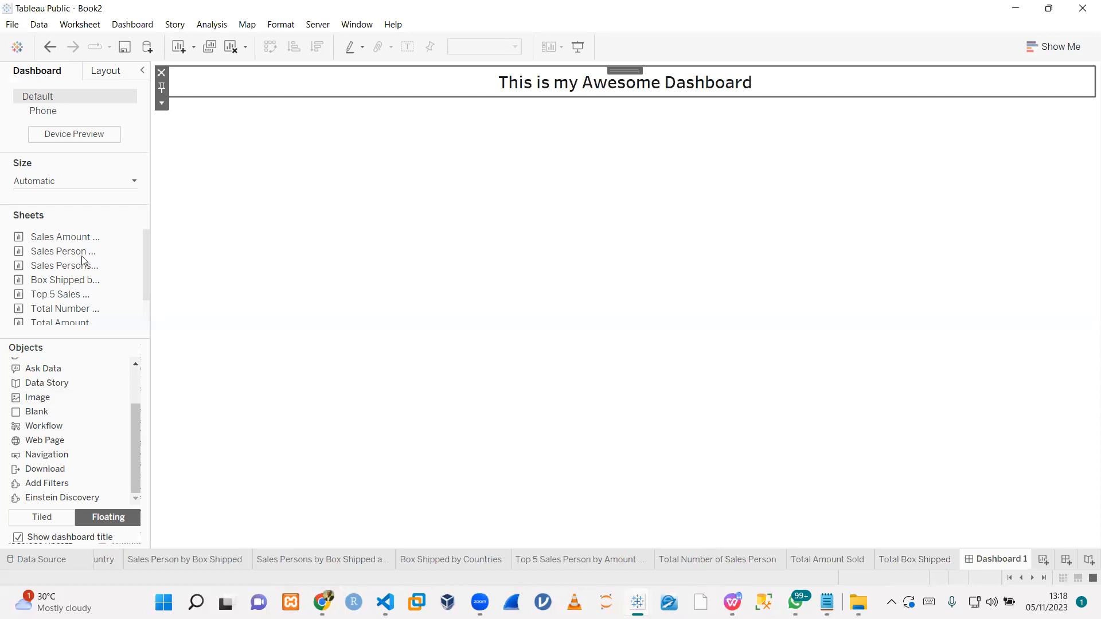
- Add all the worksheets to the dashboard as floating items, from Total Box Shipped up to Sales Amount by Country
scroll(63, 317, down, 1)
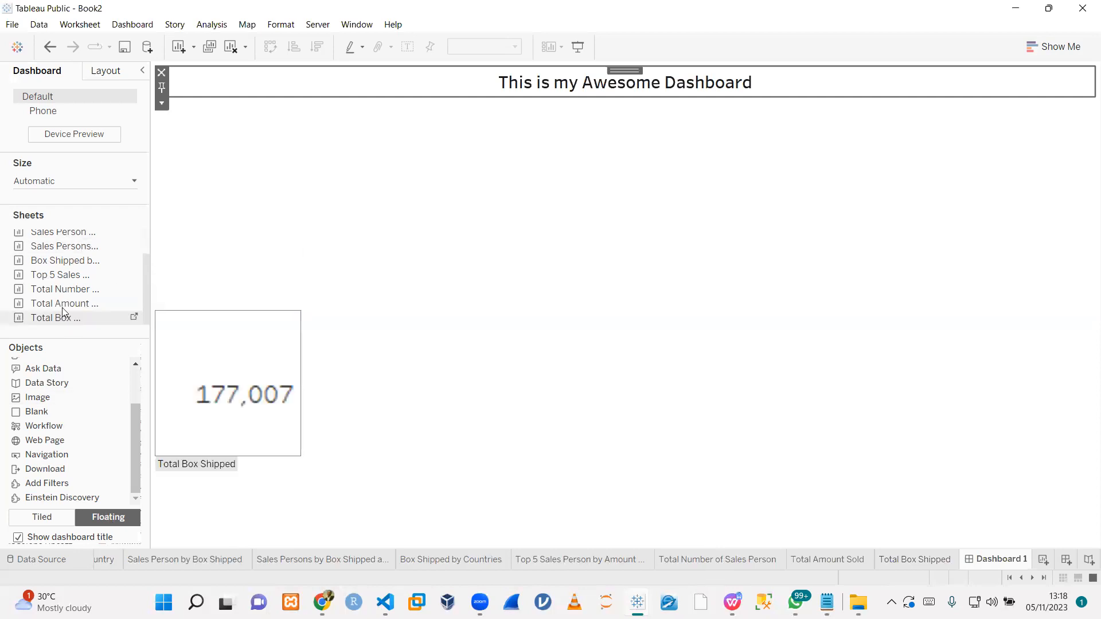
double_click(63, 313)
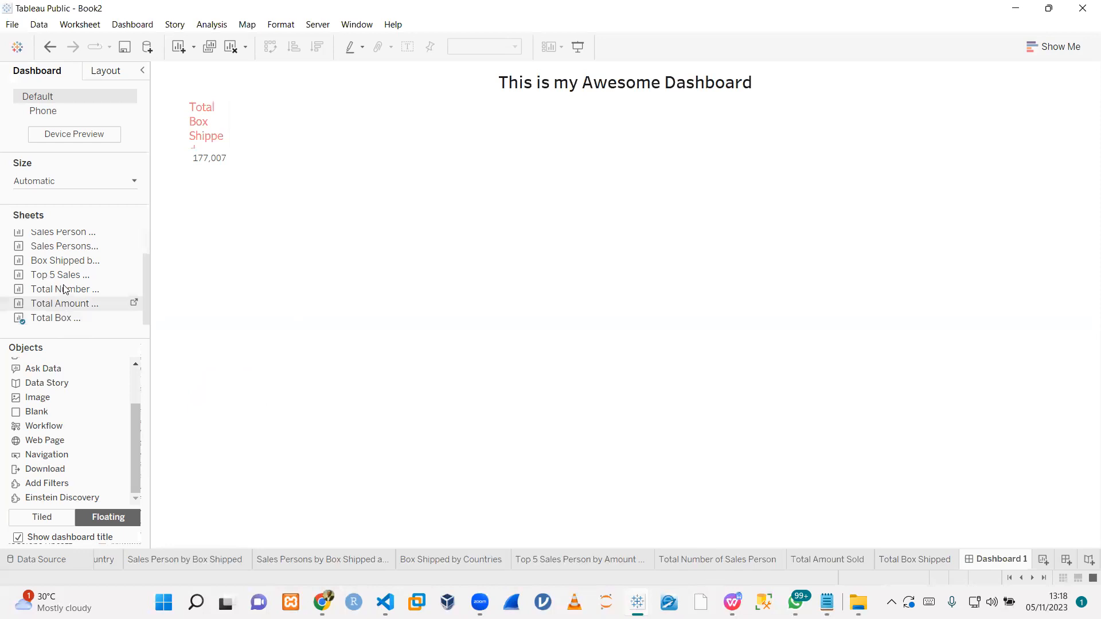
double_click(63, 276)
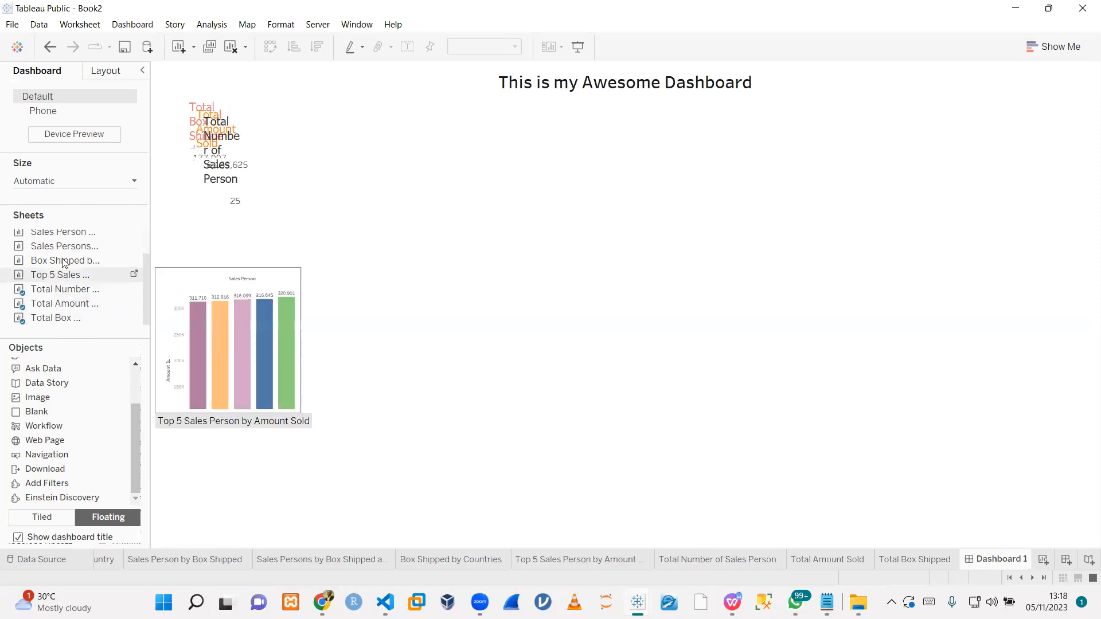
double_click(63, 259)
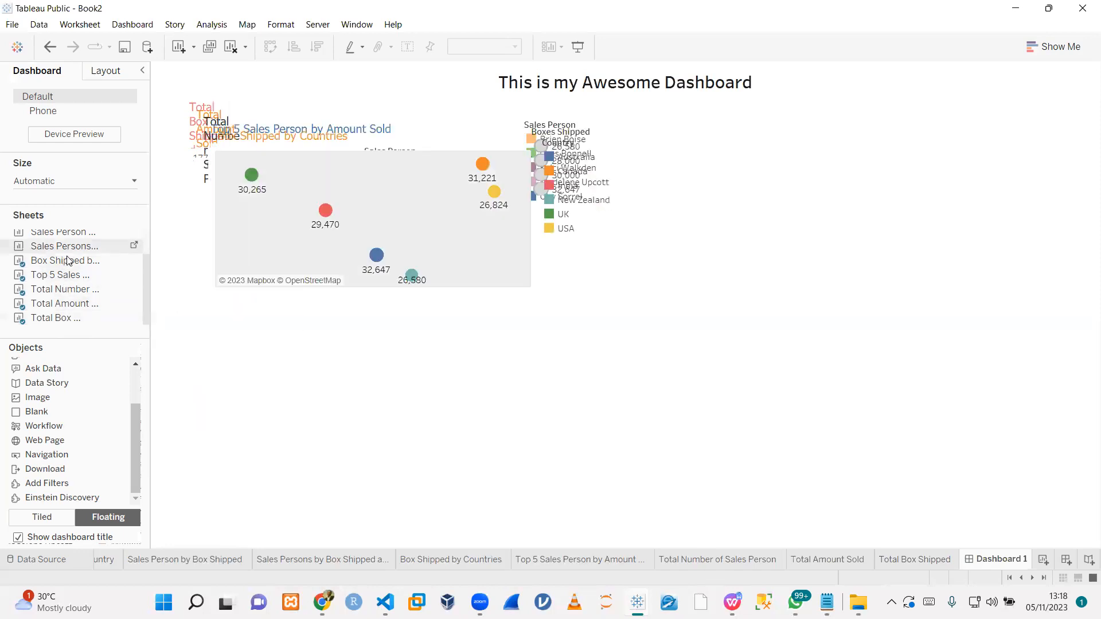
double_click(64, 247)
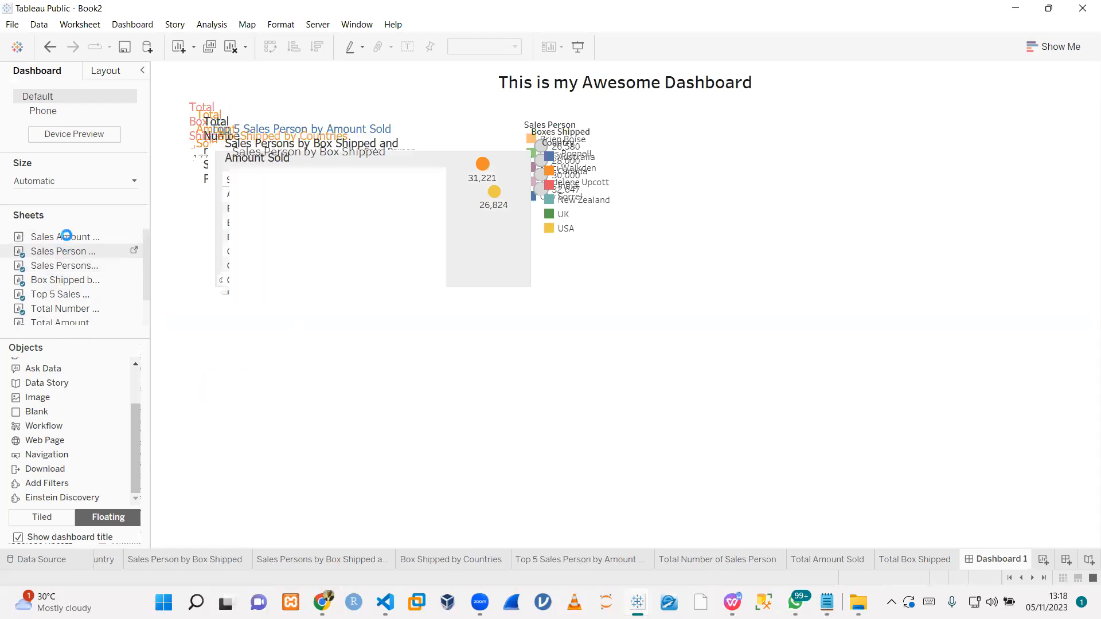
double_click(67, 236)
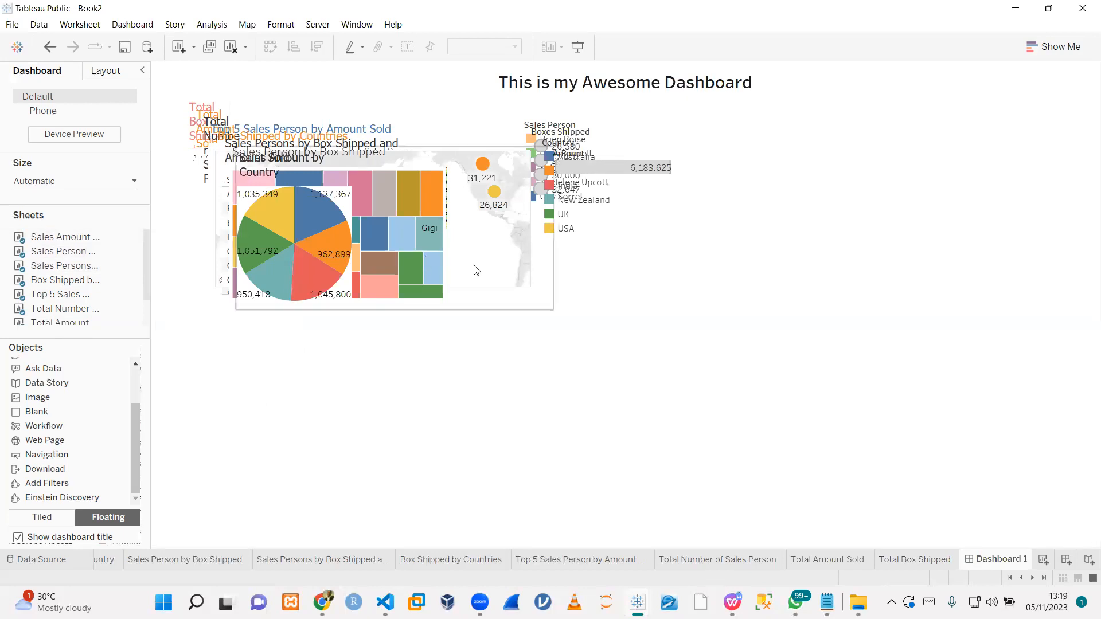
- Move the Sales Amount by Country pie to the dashboard's lower left and the Sales Person by Box Shipped treemap right of its centre
click(574, 430)
drag(394, 141, 383, 370)
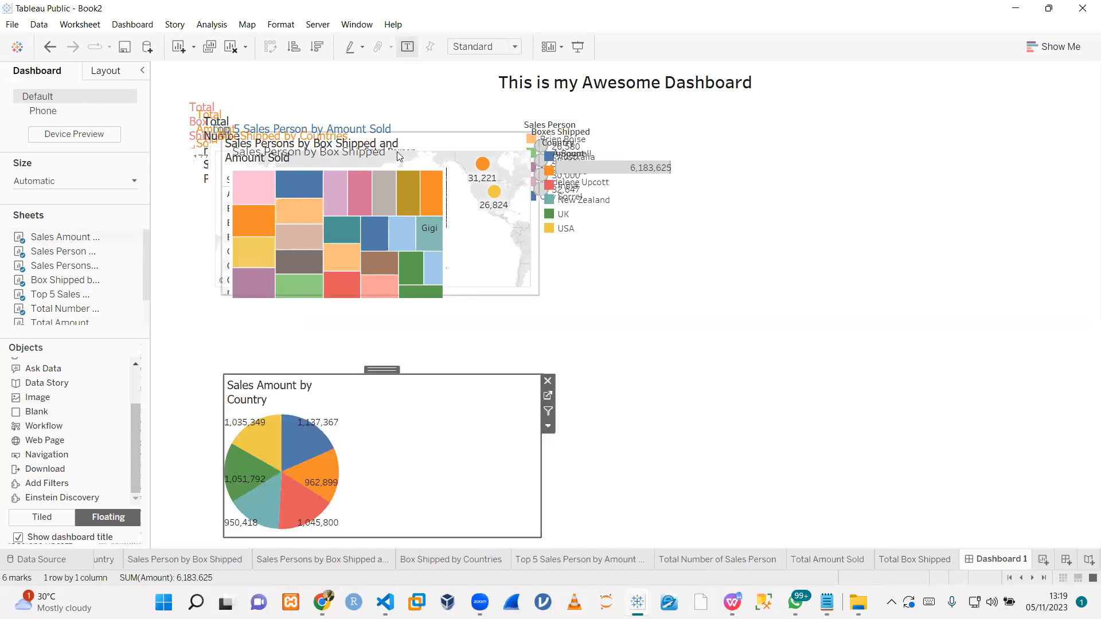
click(391, 132)
drag(387, 134, 748, 304)
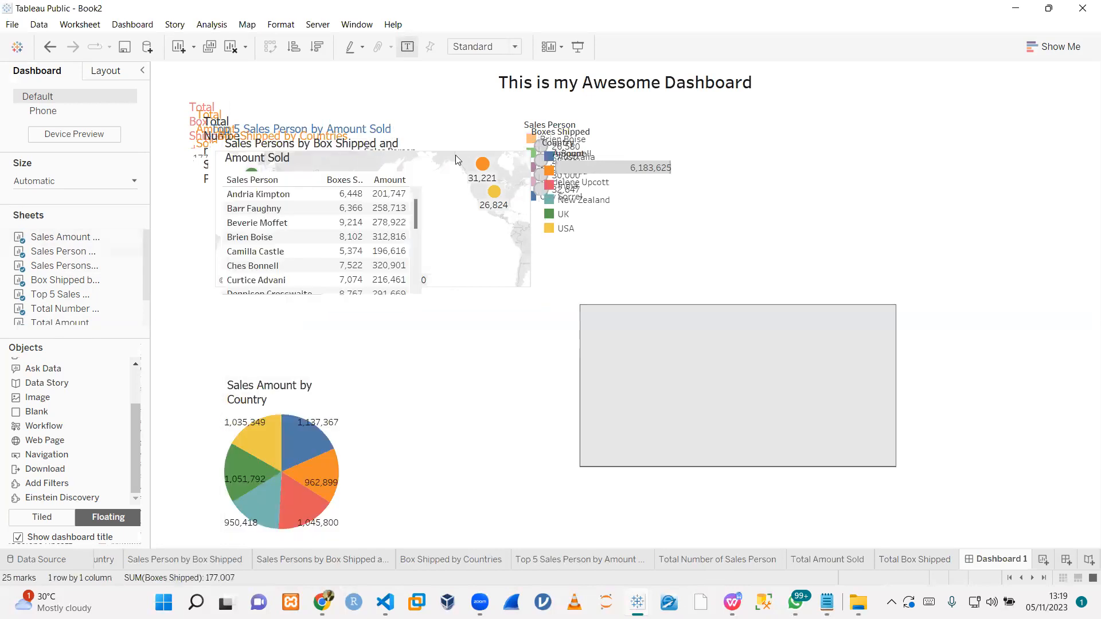
- Move the Sales Persons by Box Shipped and Amount Sold table above the treemap and the Amount legend above the pie chart
drag(387, 127, 880, 145)
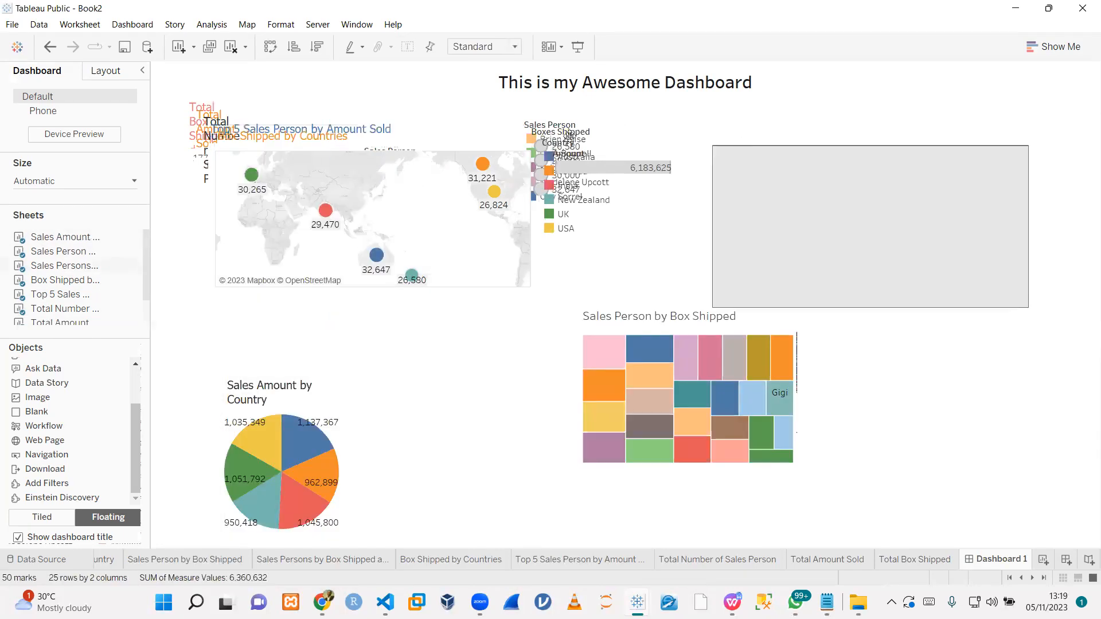
click(557, 158)
drag(613, 141, 432, 328)
- Move the Box Shipped by Countries map to the dashboard's lower right and the Top 5 Sales Person chart below the treemap
click(575, 157)
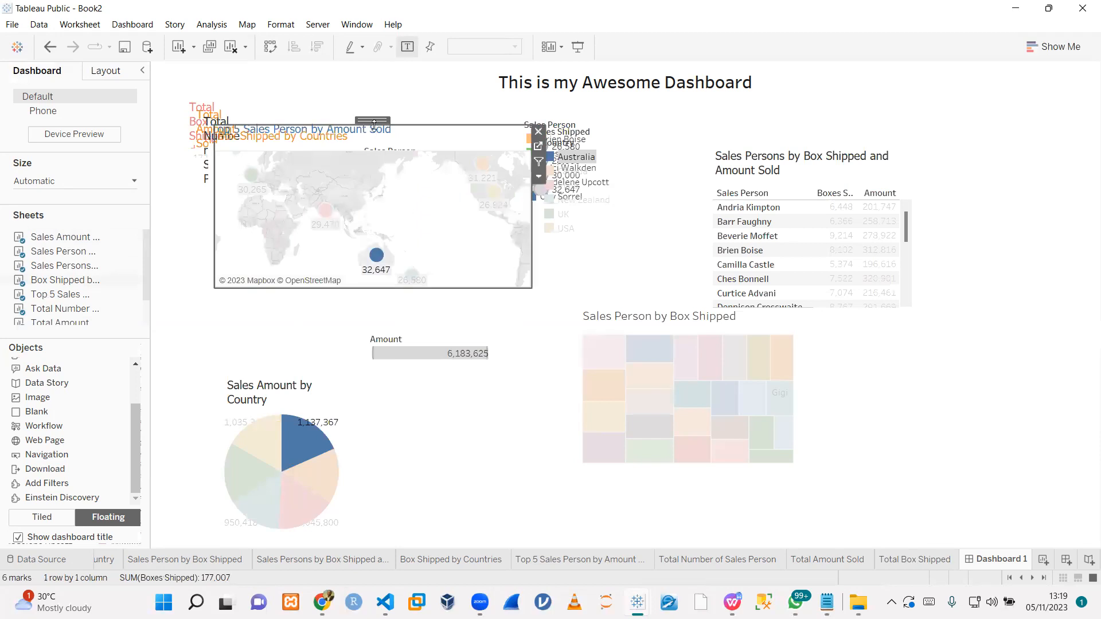
drag(383, 134, 989, 385)
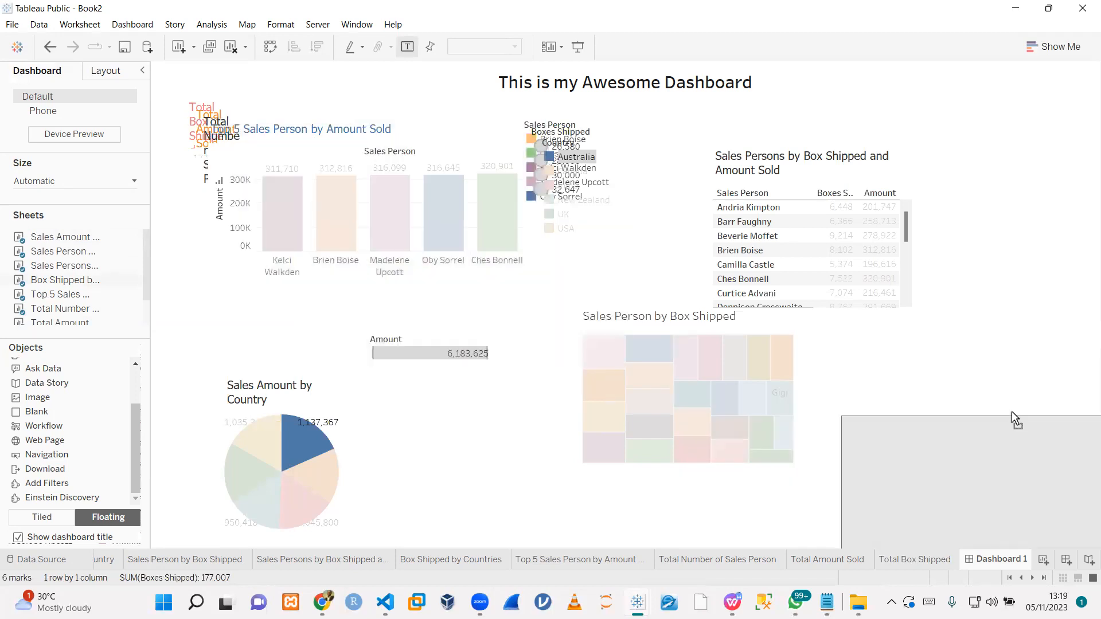
click(425, 210)
drag(372, 116, 546, 462)
- Separate the overlapping Total Number of Sales Person, Total Amount Sold and Total Box Shipped items in the dashboard's upper left
click(246, 144)
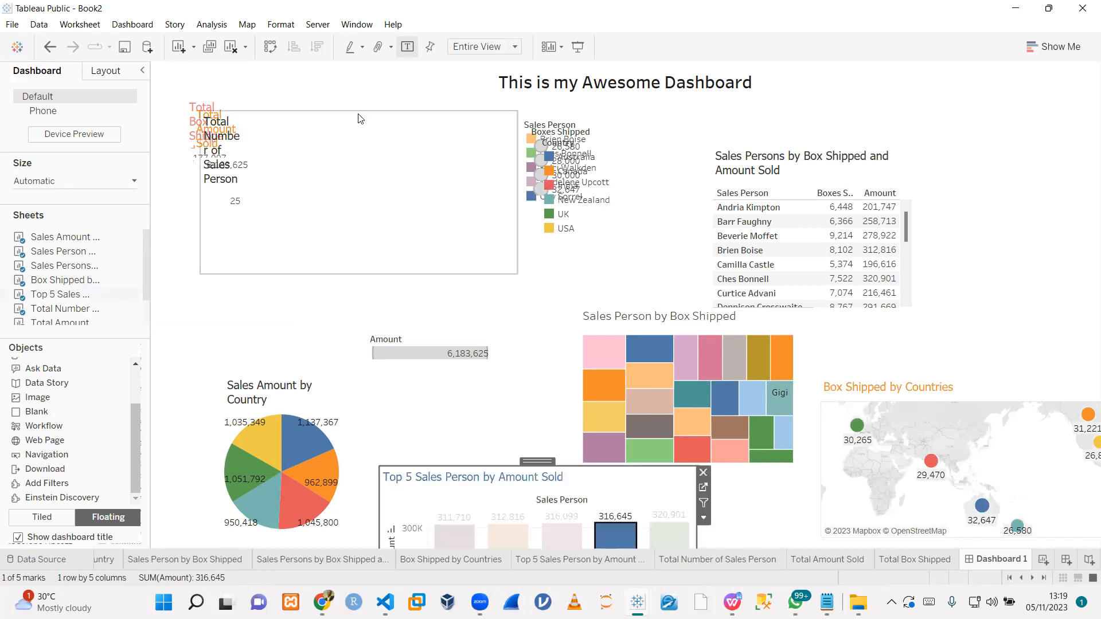
drag(357, 106, 218, 125)
click(433, 95)
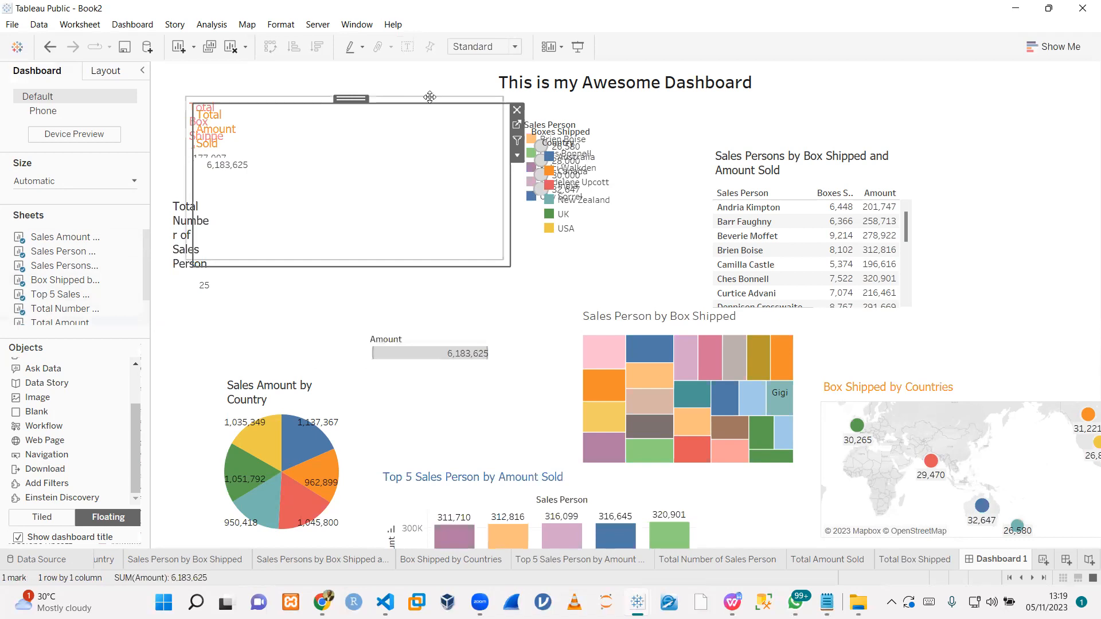
drag(430, 97, 430, 97)
click(226, 107)
drag(339, 90, 356, 165)
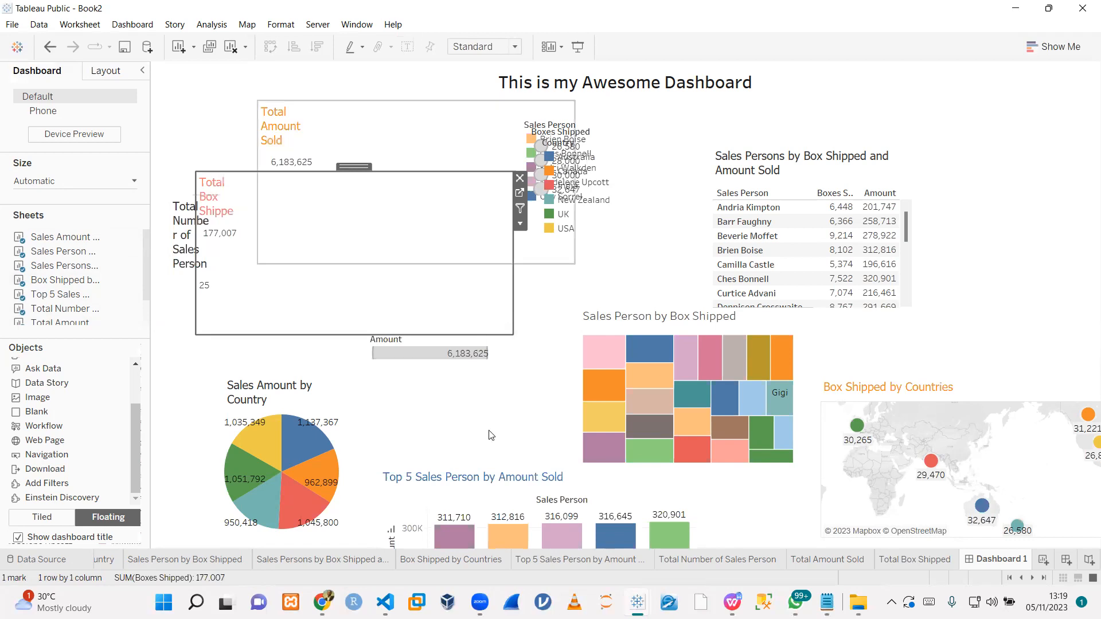
- Center the title of the Total Amount Sold worksheet
click(821, 562)
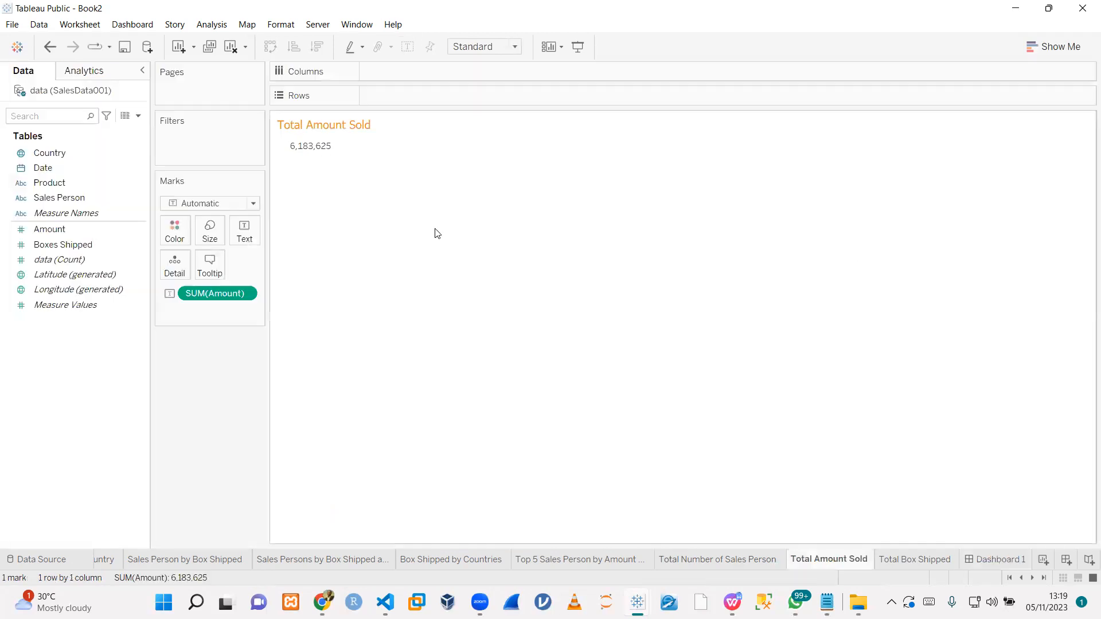
double_click(341, 126)
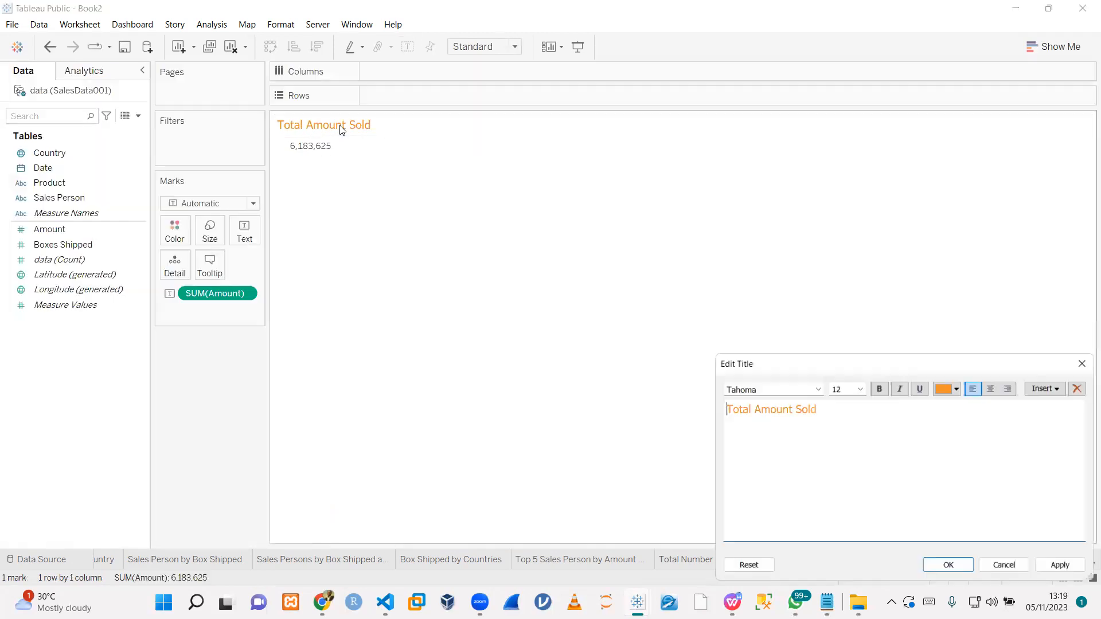
triple_click(822, 403)
click(995, 388)
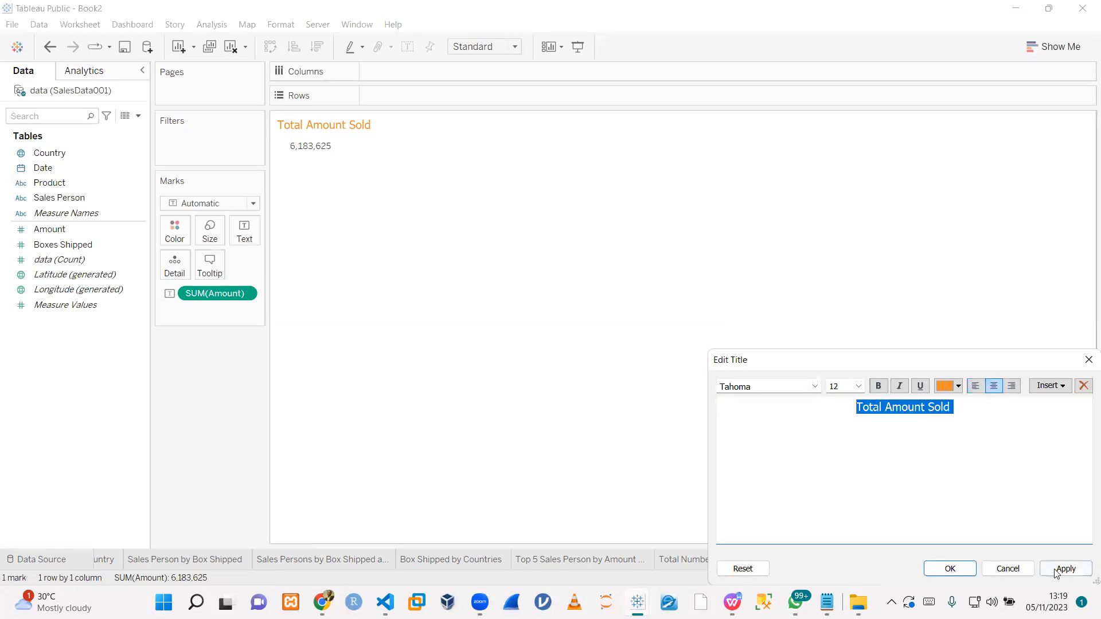
click(950, 568)
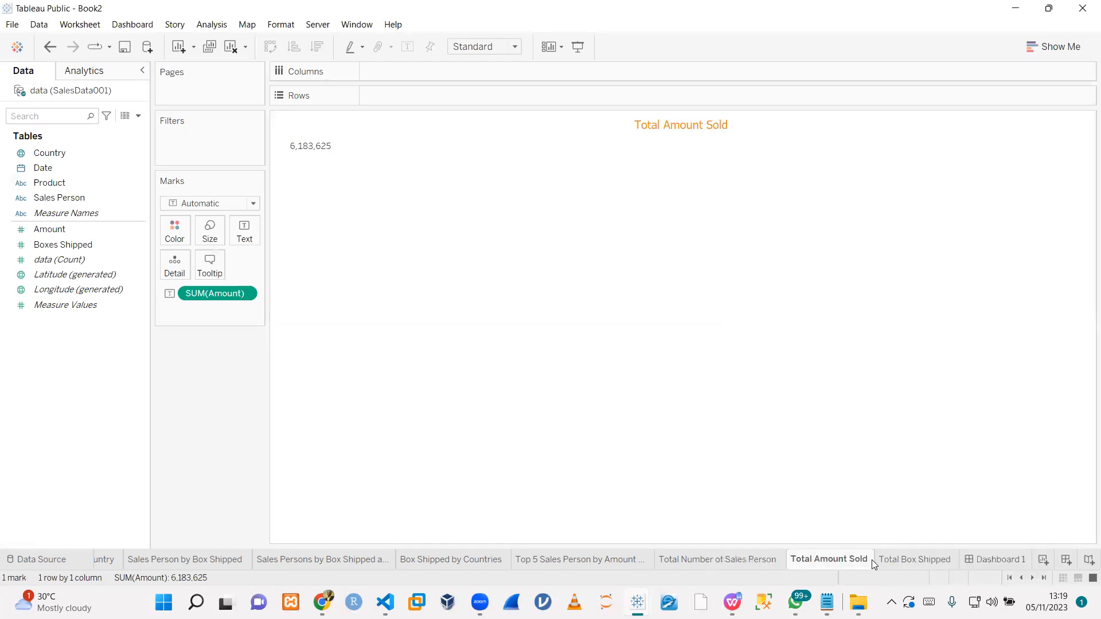
- Center the title of the Total Box Shipped worksheet
click(896, 560)
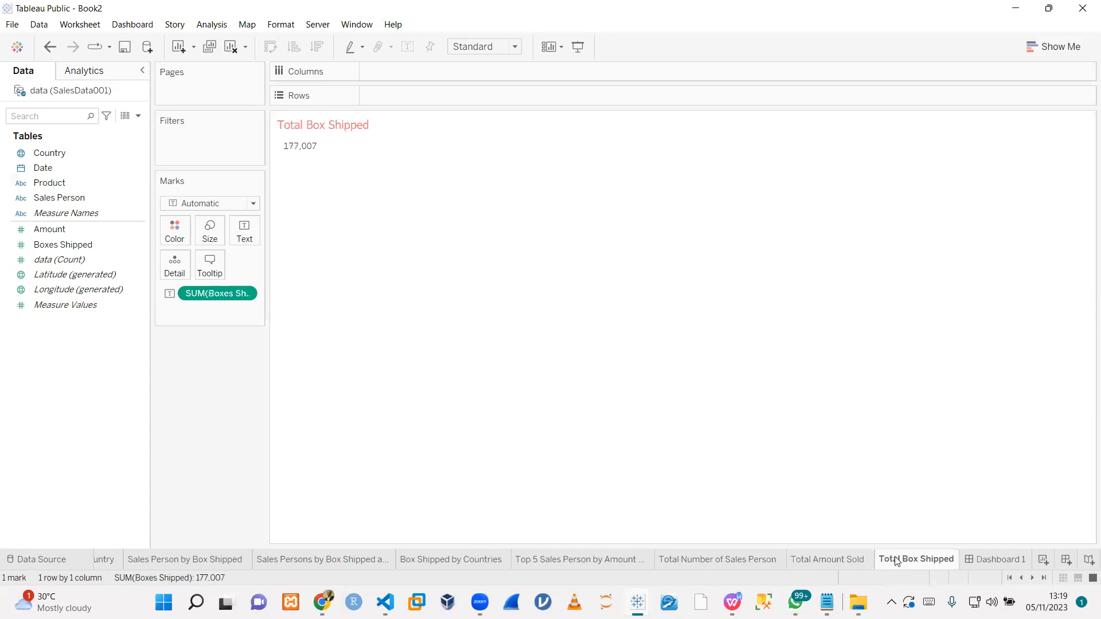
double_click(380, 134)
triple_click(743, 405)
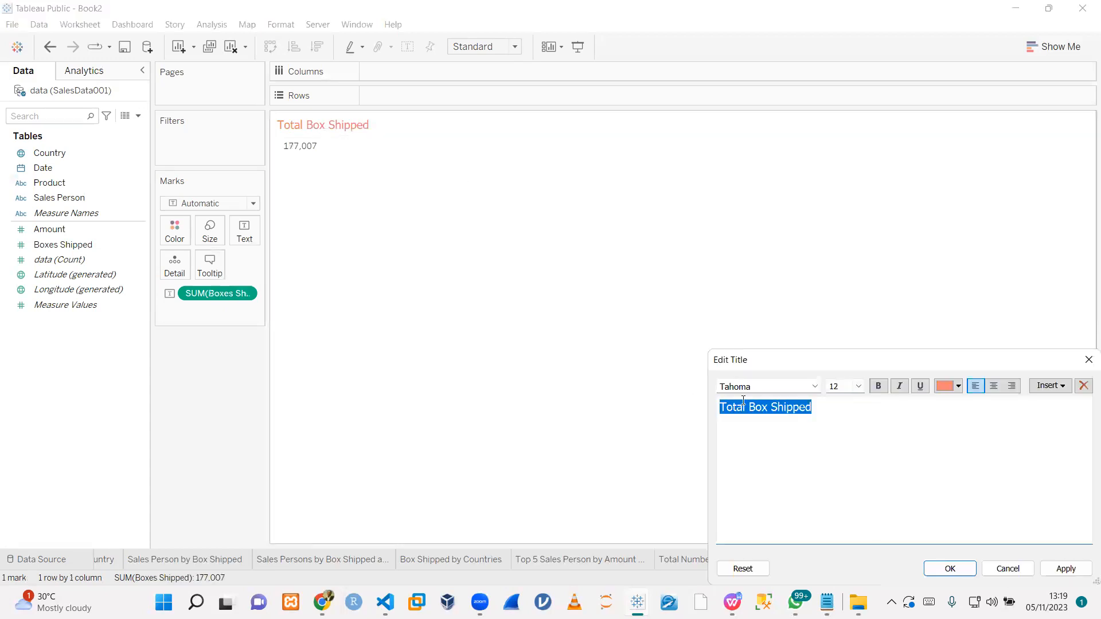
click(1067, 568)
click(952, 569)
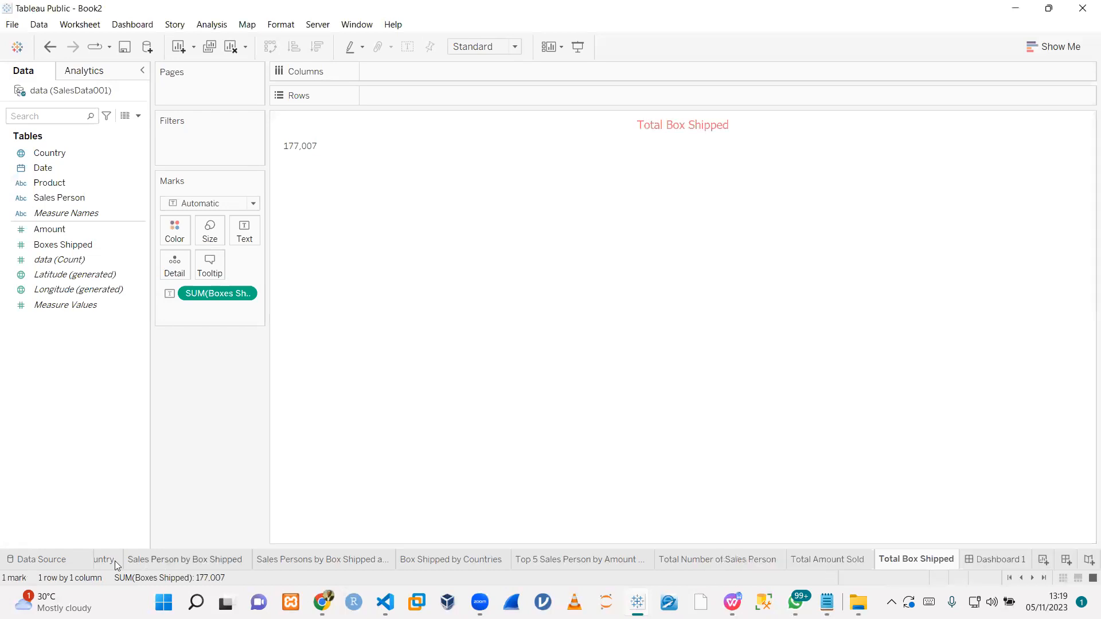
- Center the title of the Sales Amount by Country worksheet
click(126, 561)
click(111, 560)
double_click(339, 128)
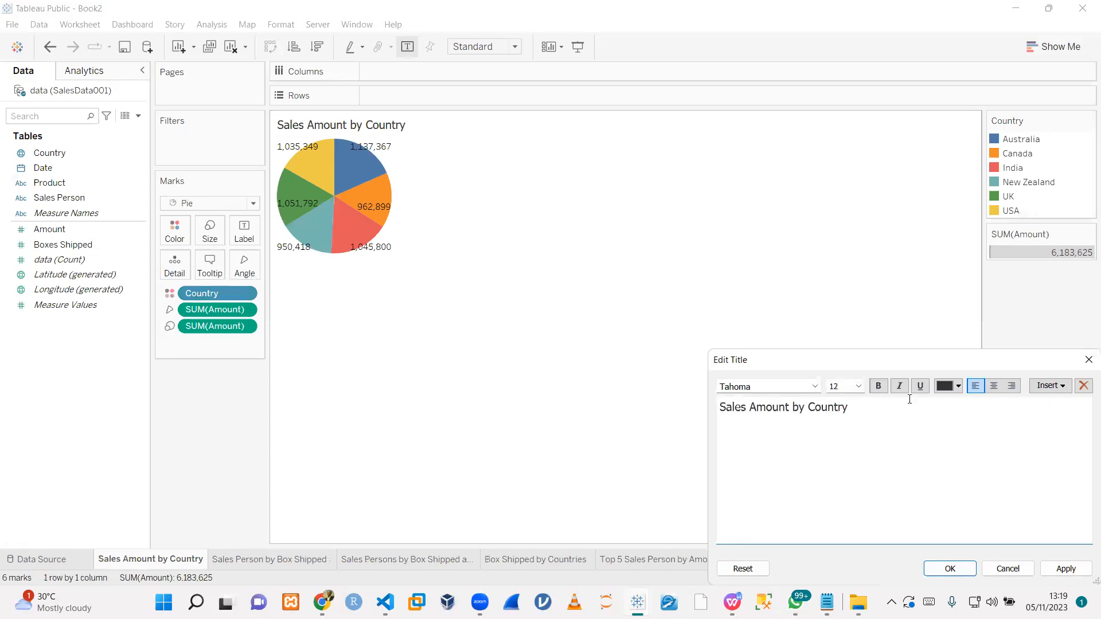
key(ctrl+a)
click(993, 387)
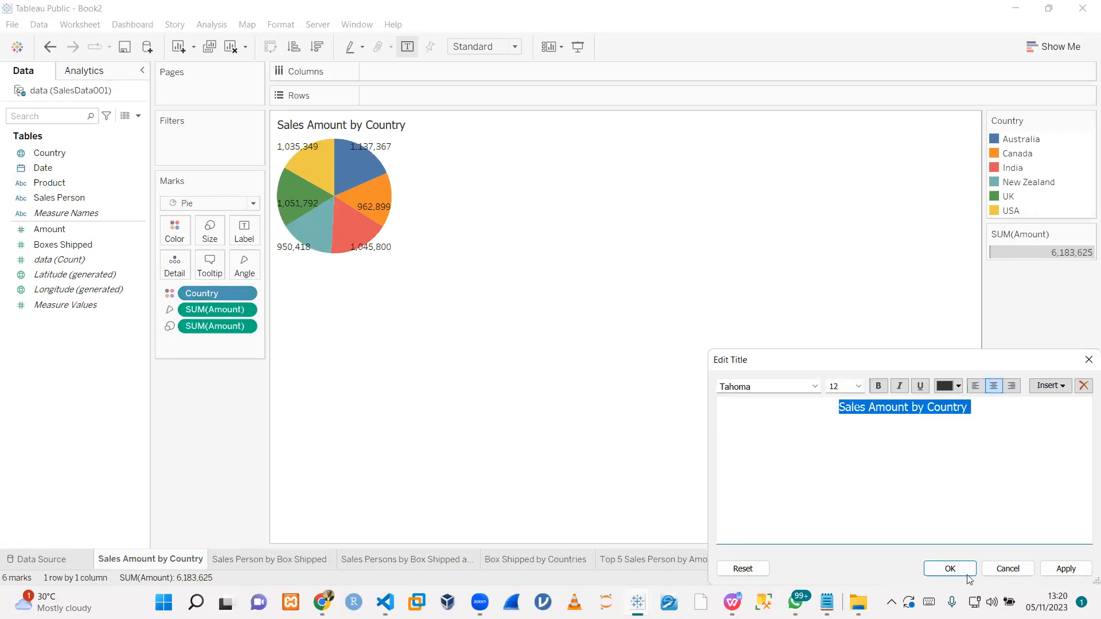
click(936, 574)
- Center the title of the Sales Person by Box Shipped worksheet
double_click(258, 560)
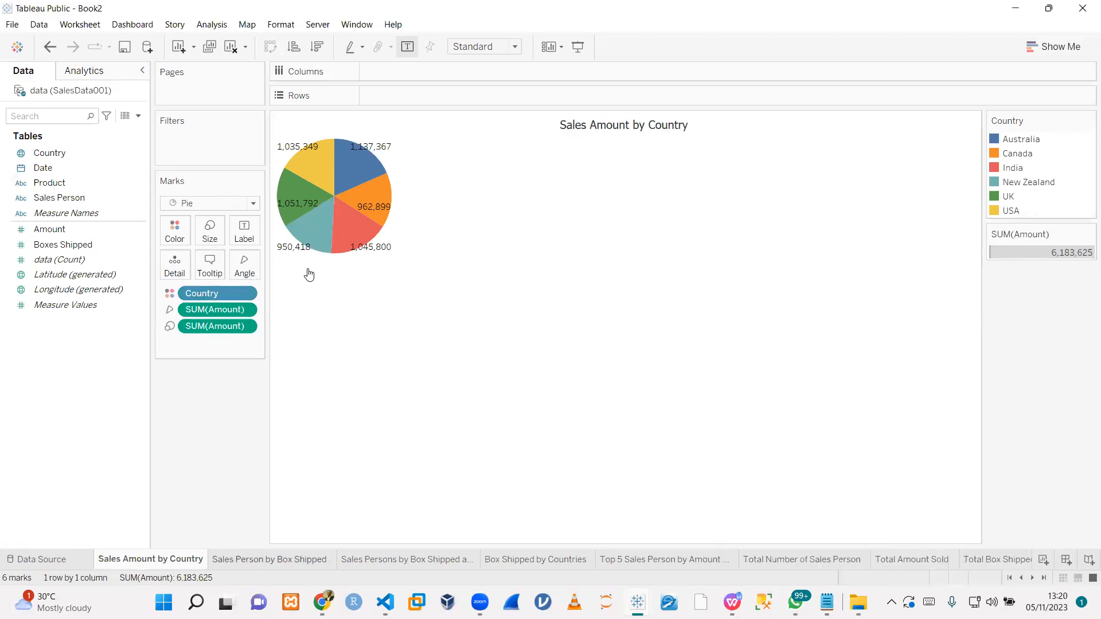
double_click(355, 127)
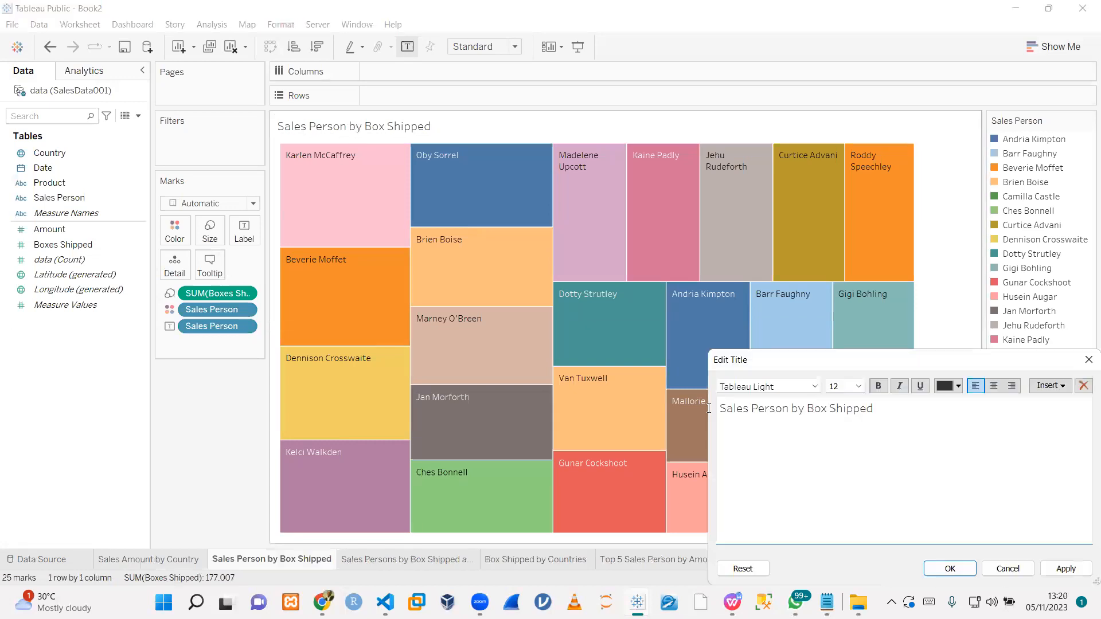
key(ctrl+a)
click(994, 387)
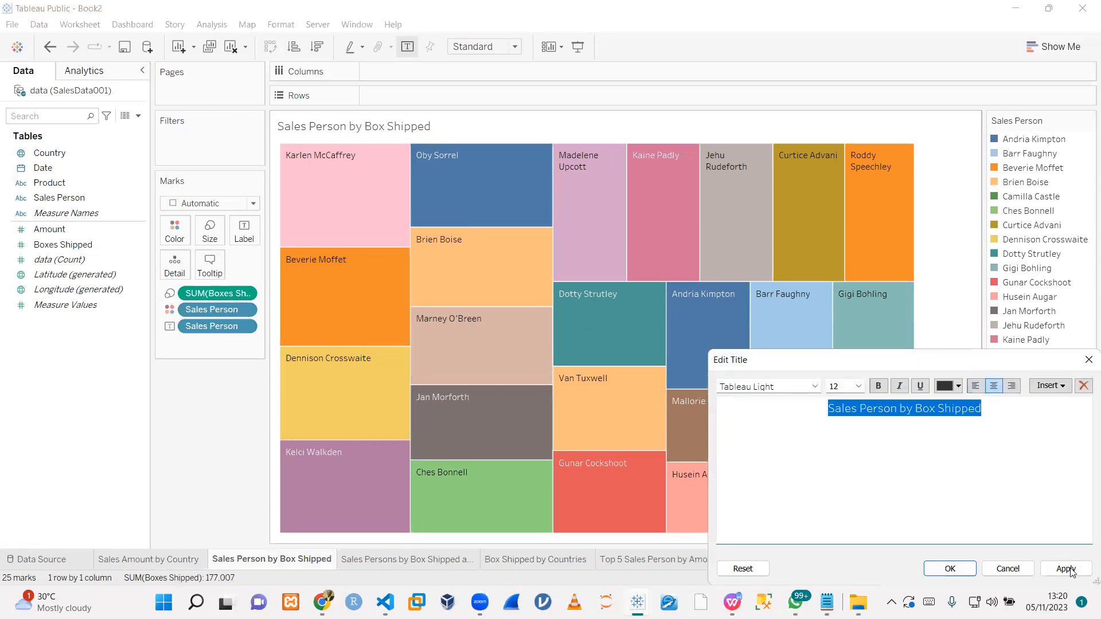
click(950, 568)
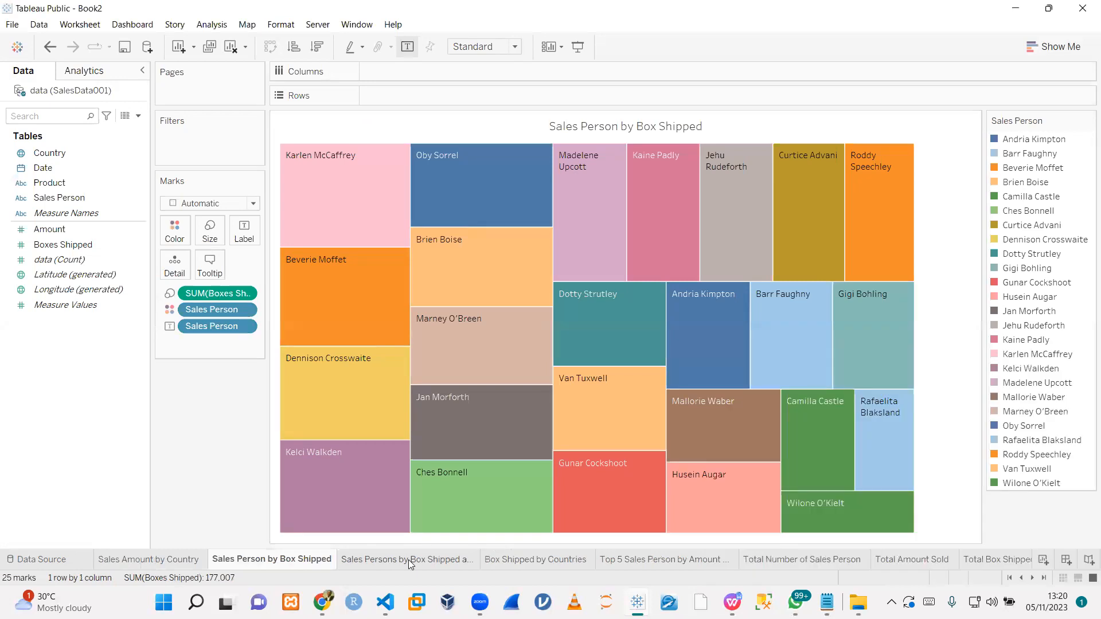
- Center the title of the Sales Persons by Box Shipped and Amount Sold worksheet
click(411, 561)
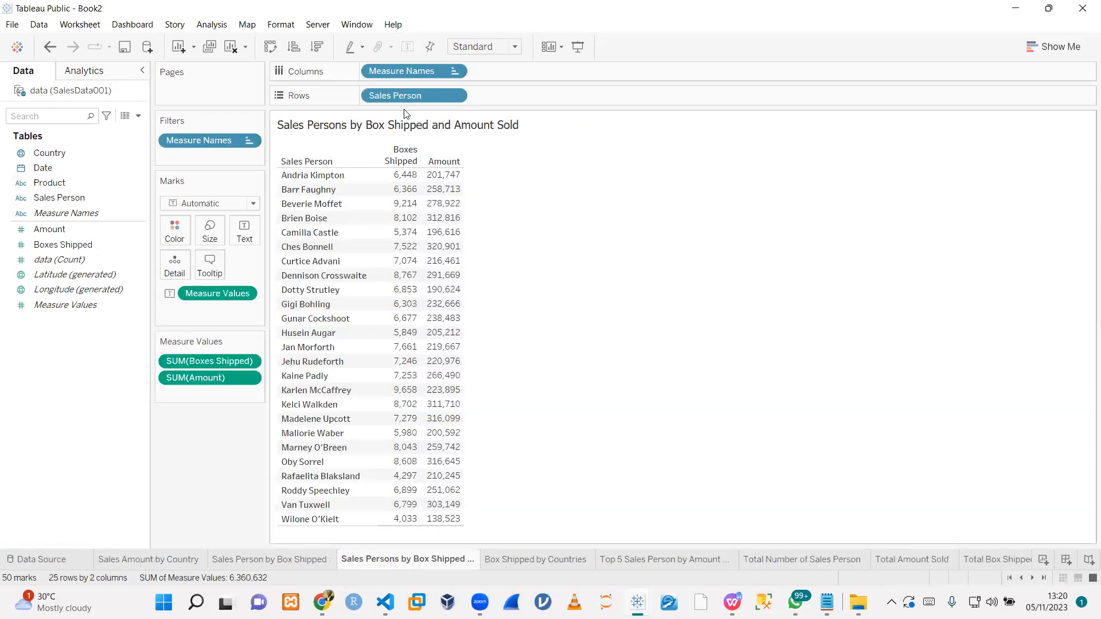
click(405, 125)
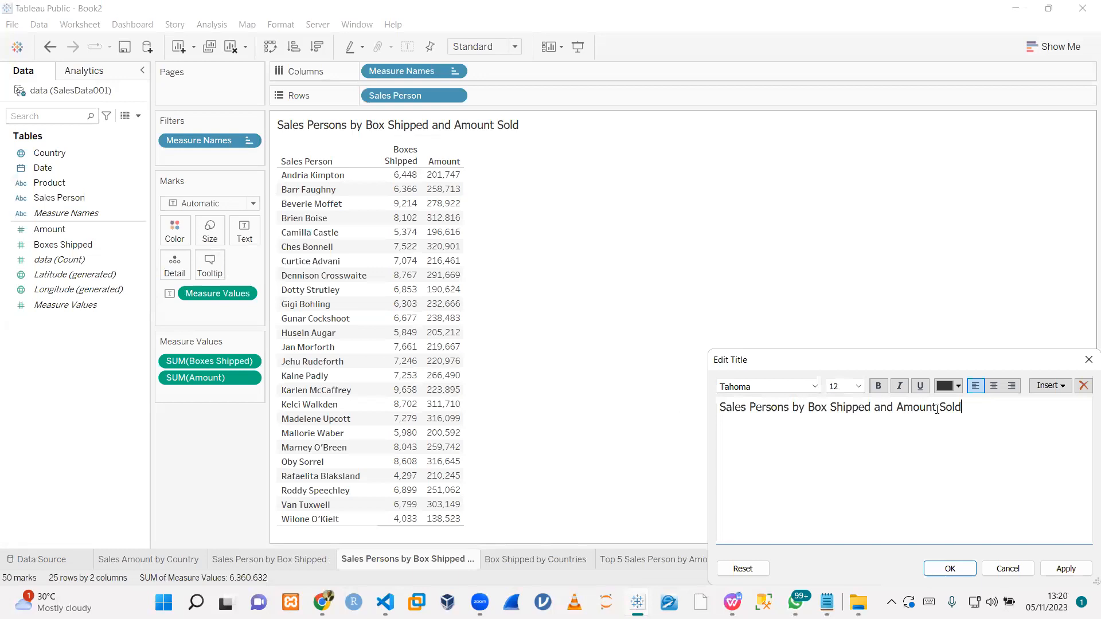
key(ctrl+a)
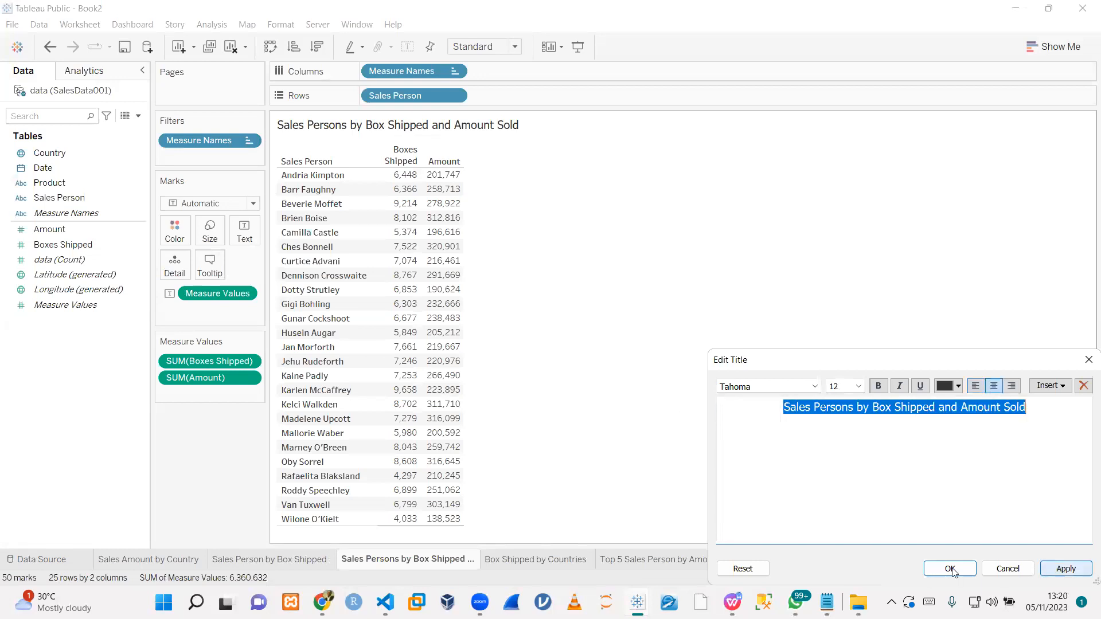
click(952, 568)
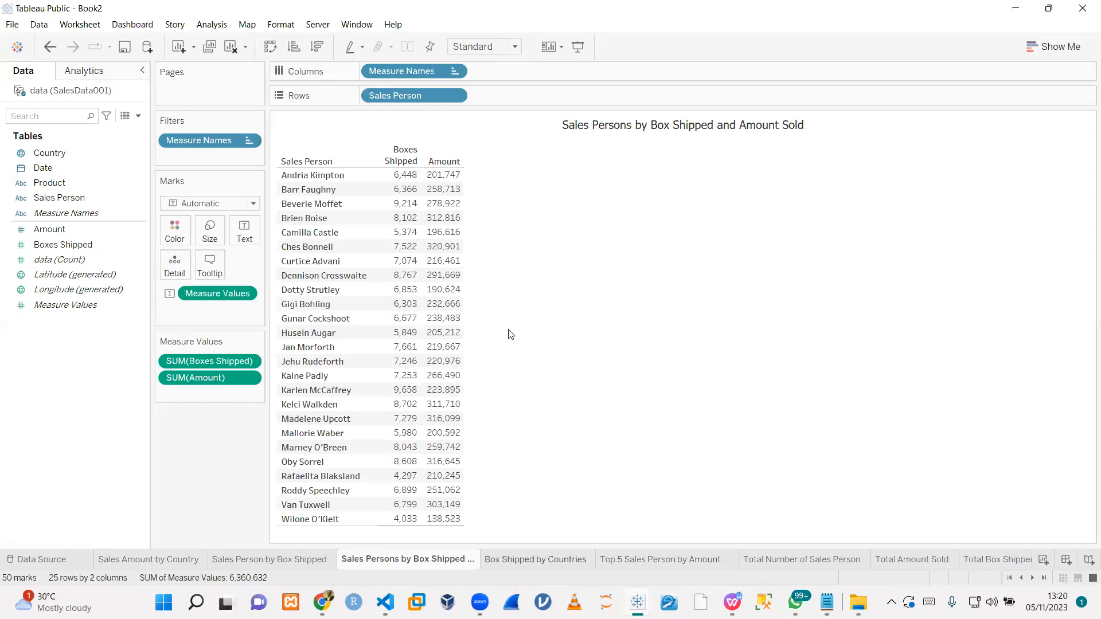
- Center the title of the Box Shipped by Countries worksheet
double_click(382, 124)
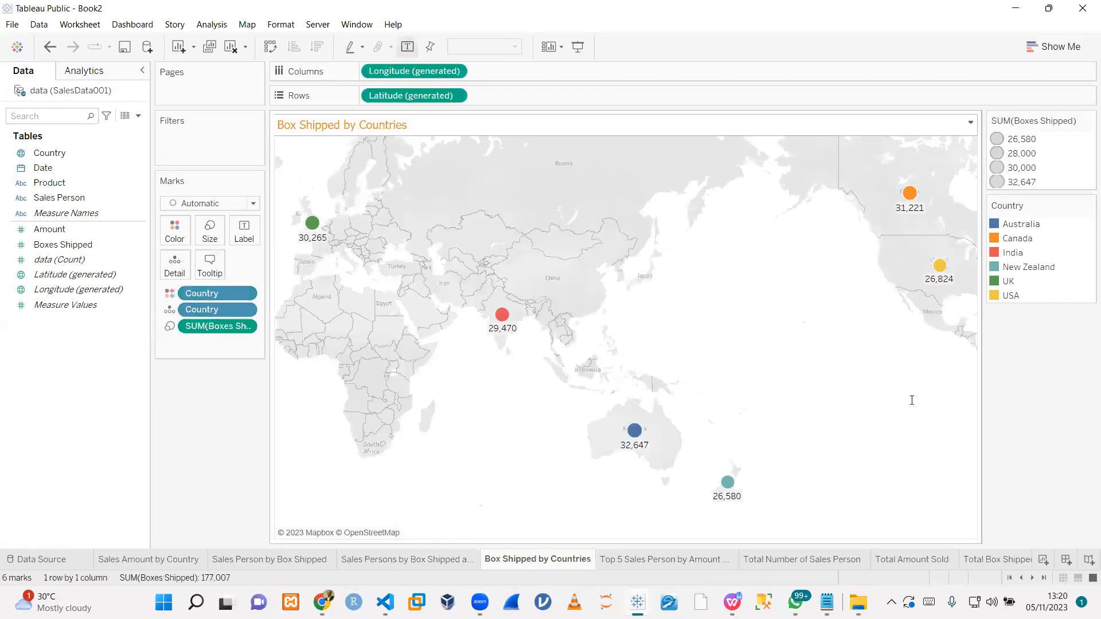
key(ctrl+a)
click(993, 386)
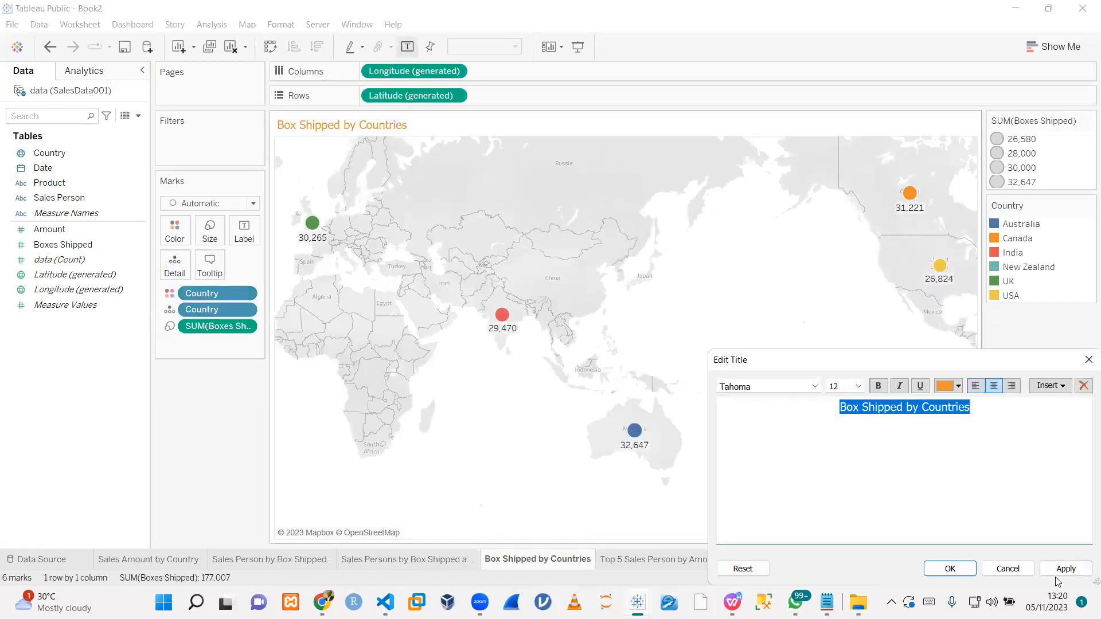
click(954, 571)
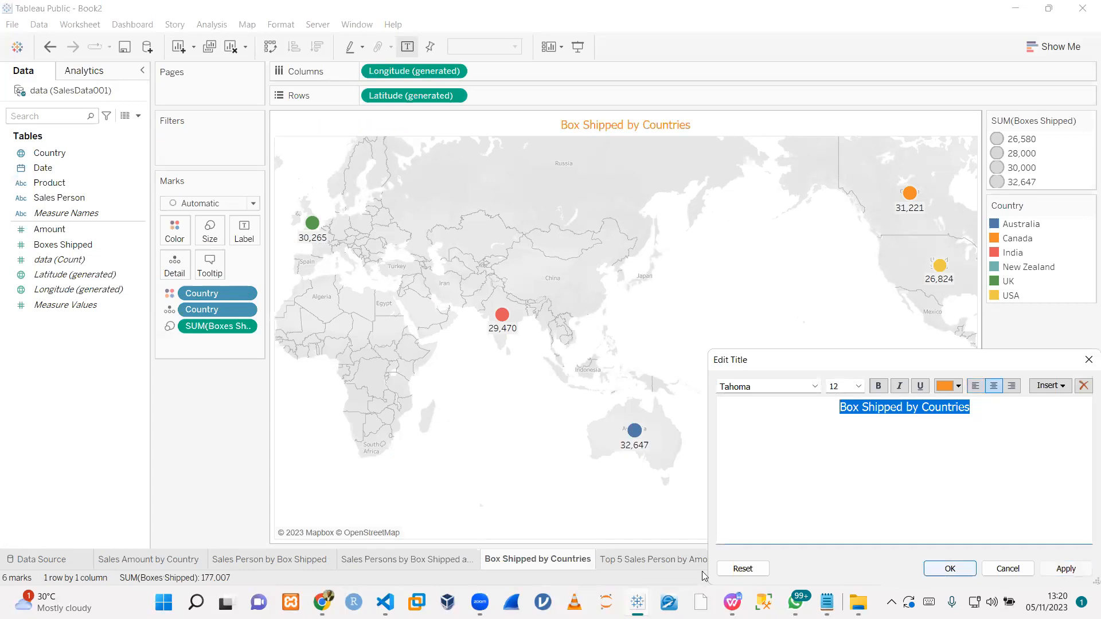
- Center the title of the Top 5 Sales Person by Amount Sold worksheet
double_click(432, 122)
drag(907, 408, 711, 396)
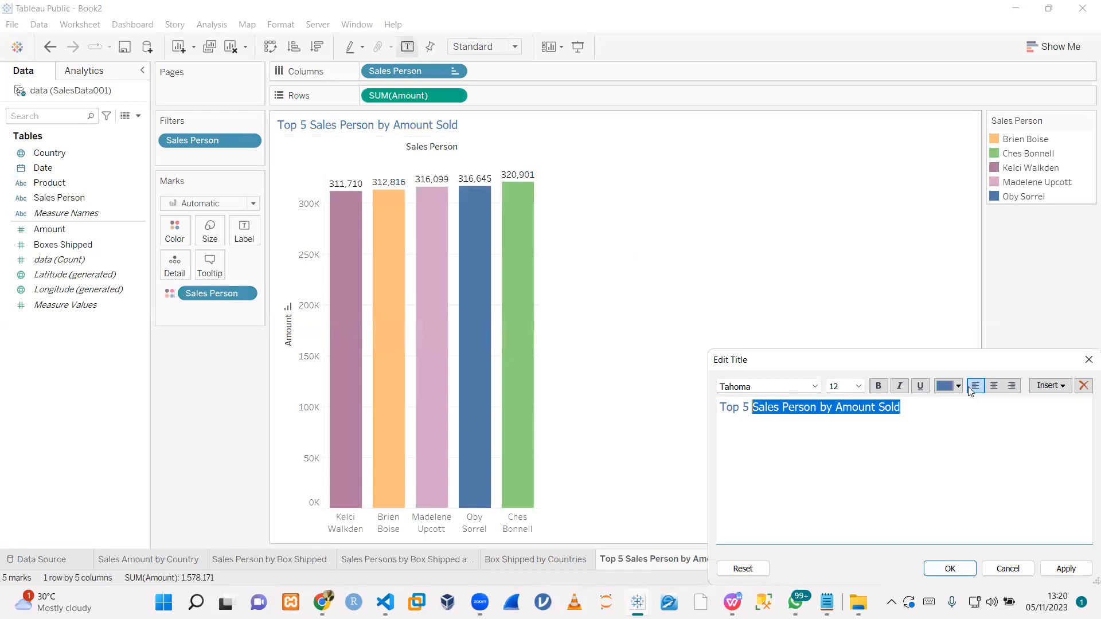
click(1059, 572)
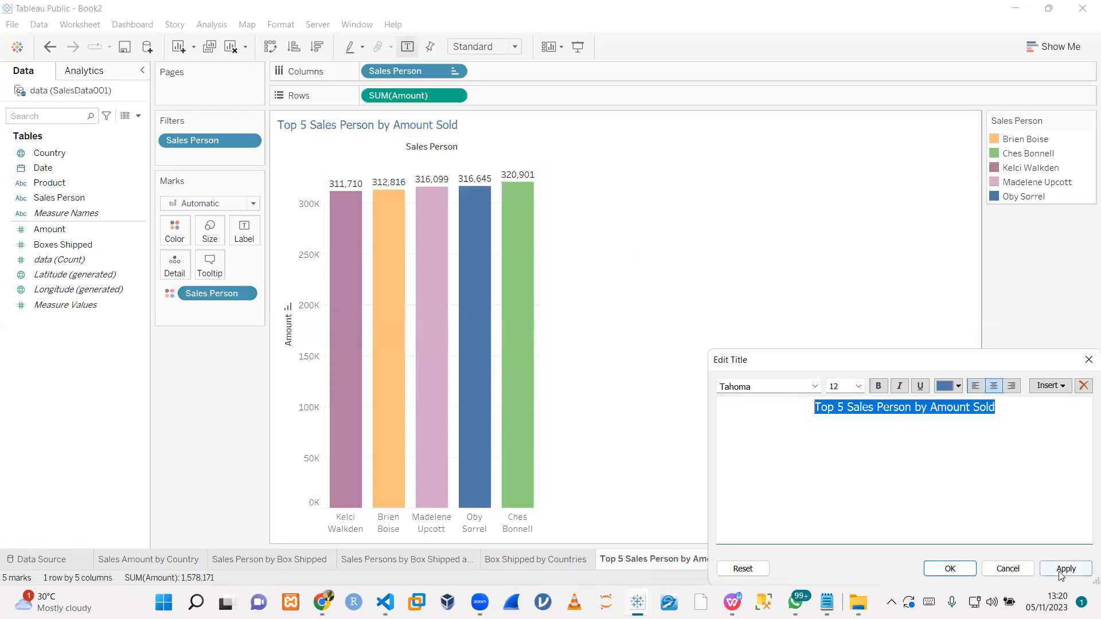
click(958, 572)
- Center the title of the Total Number of Sales Person worksheet
click(820, 556)
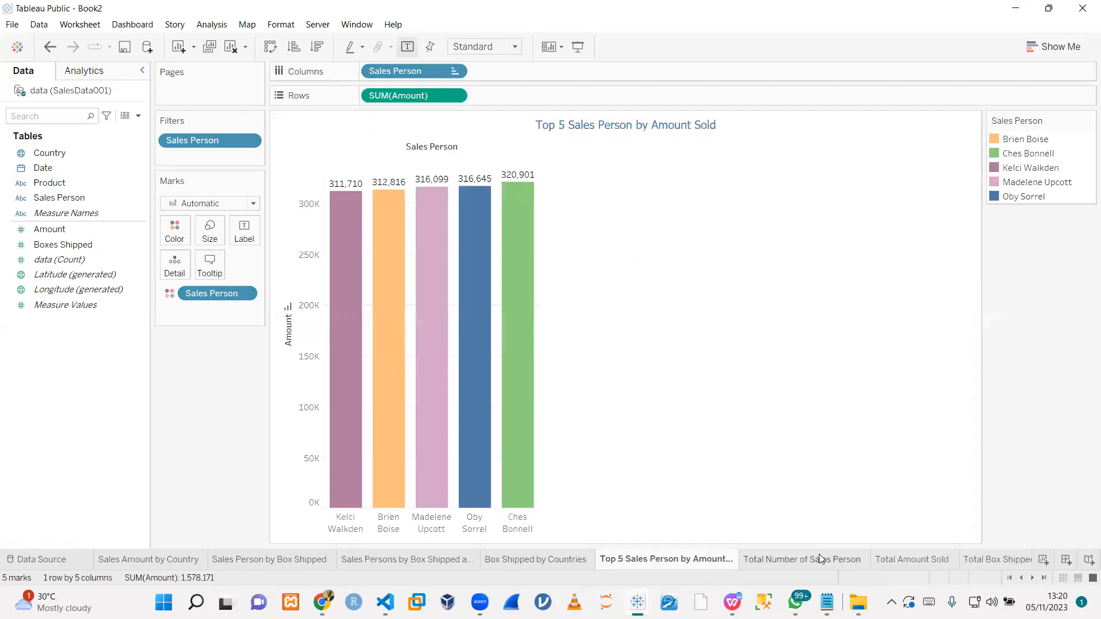
double_click(394, 123)
drag(897, 403, 806, 407)
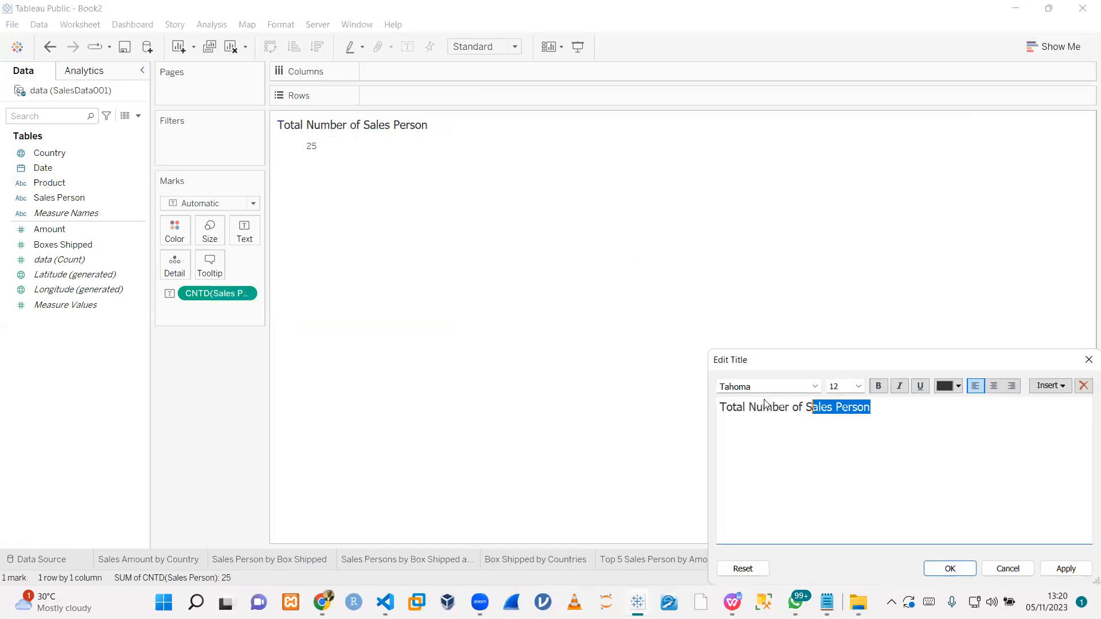
key(ctrl+a)
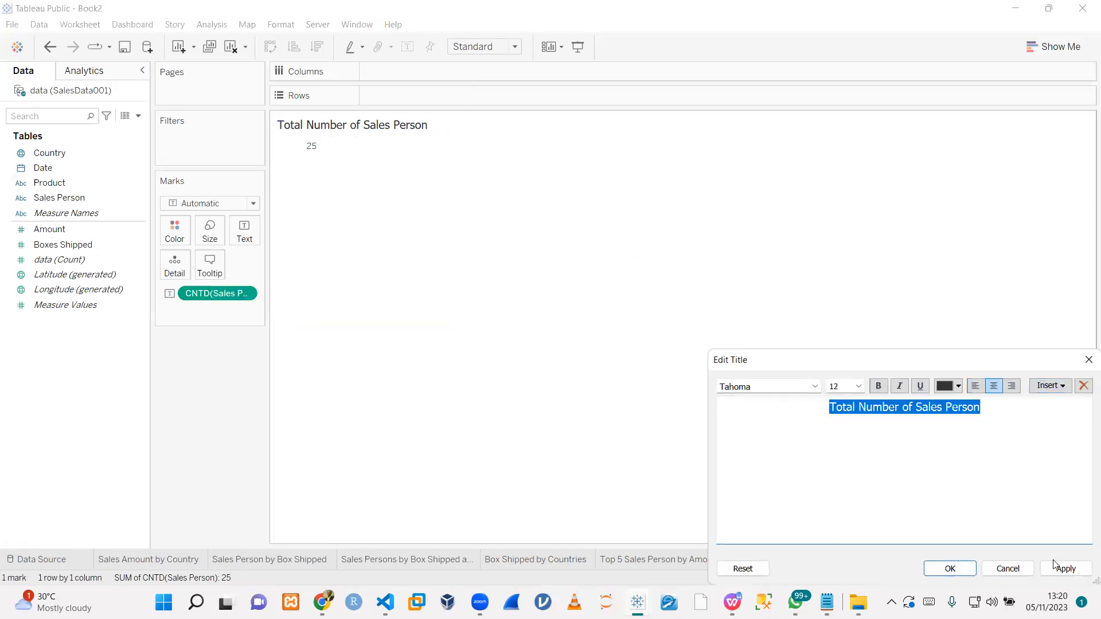
click(940, 569)
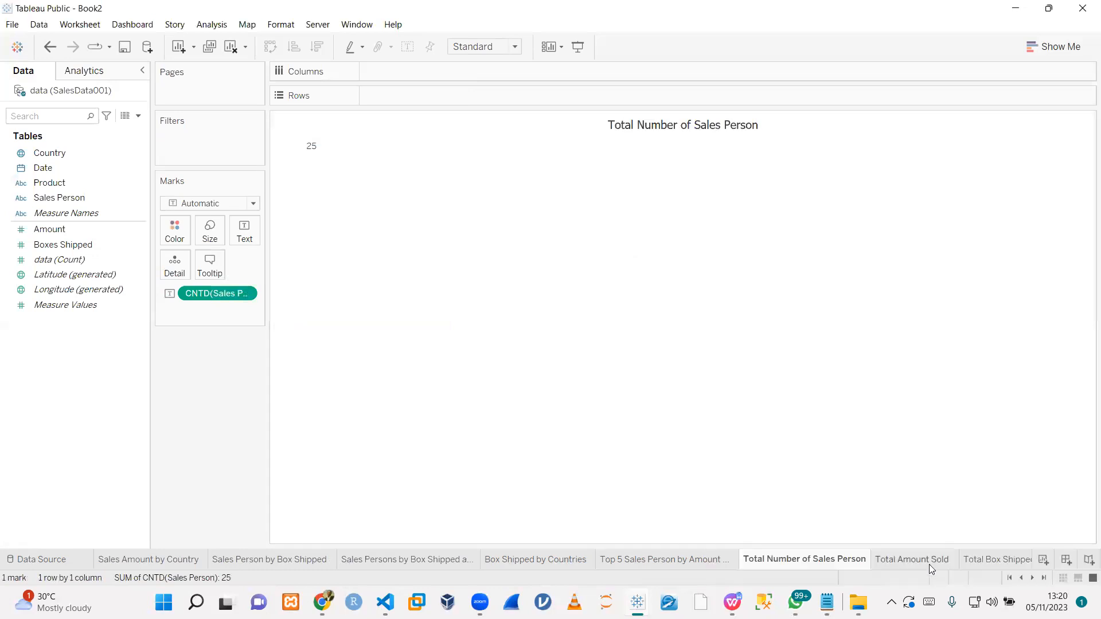
- Check the title alignment of the Total Amount Sold and Total Box Shipped worksheets
click(913, 559)
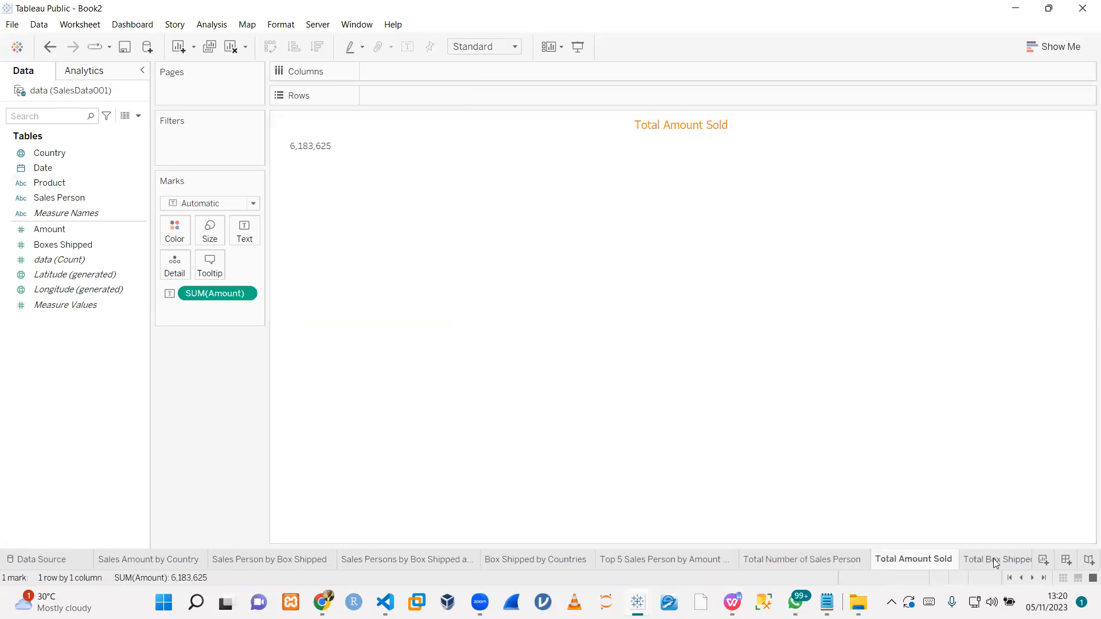
click(1007, 559)
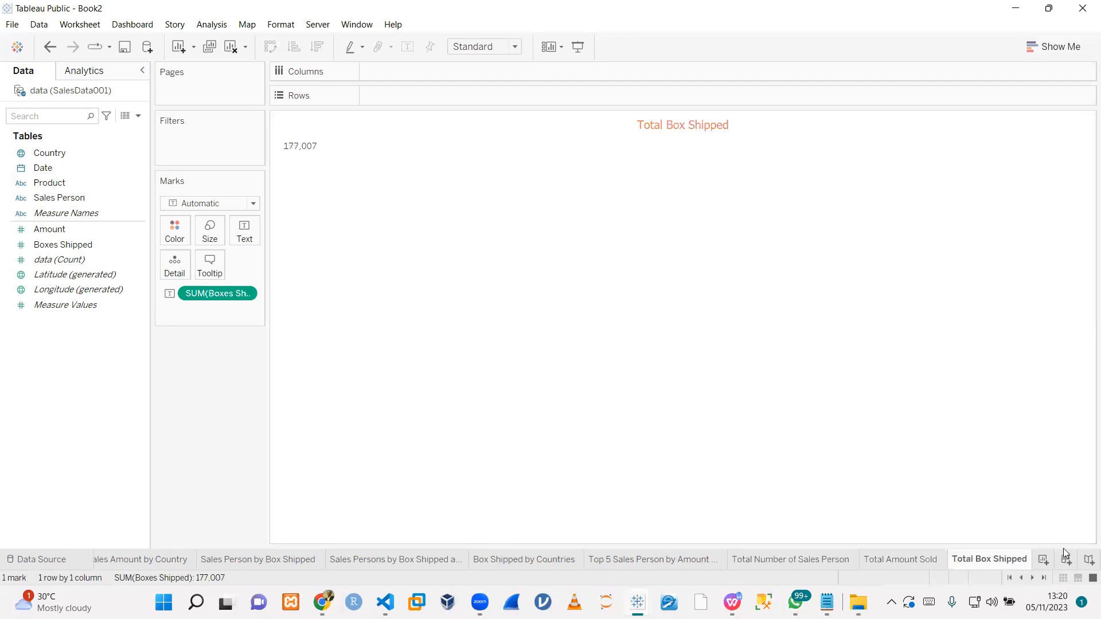
click(1065, 558)
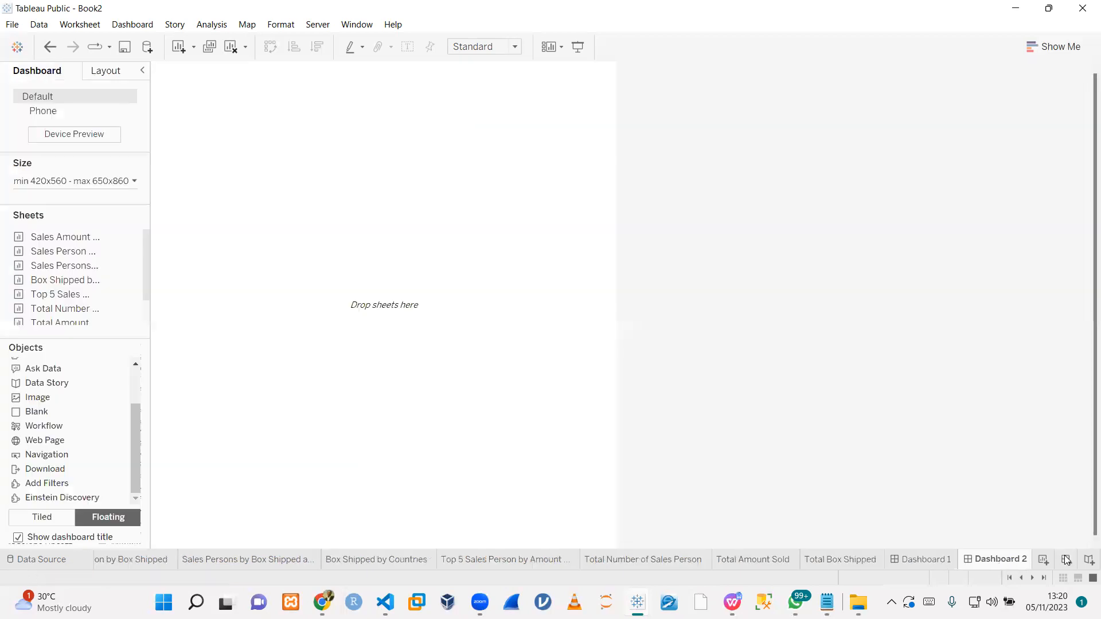
right_click(986, 562)
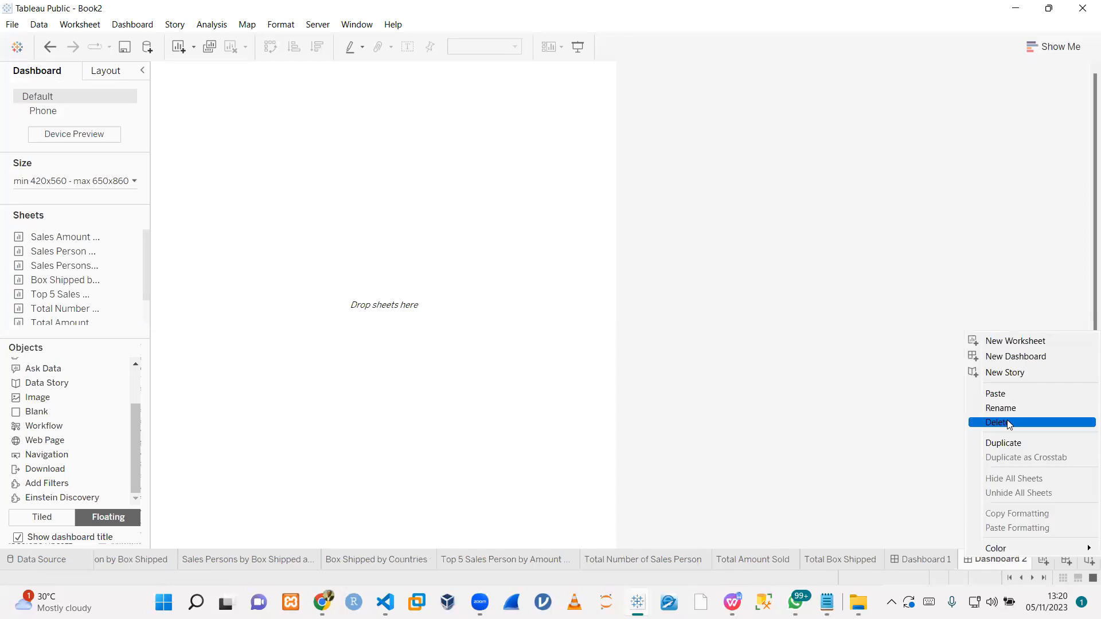
click(1006, 423)
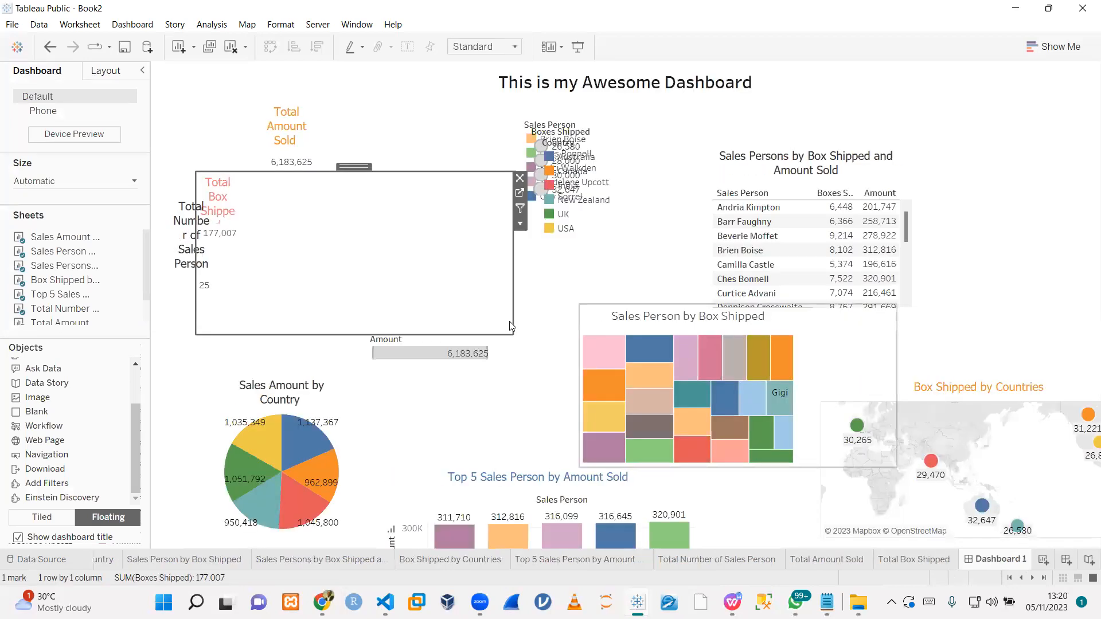
- Shrink the Total Amount Sold tile on Dashboard 1 and move it to the dashboard's upper-left corner
click(286, 114)
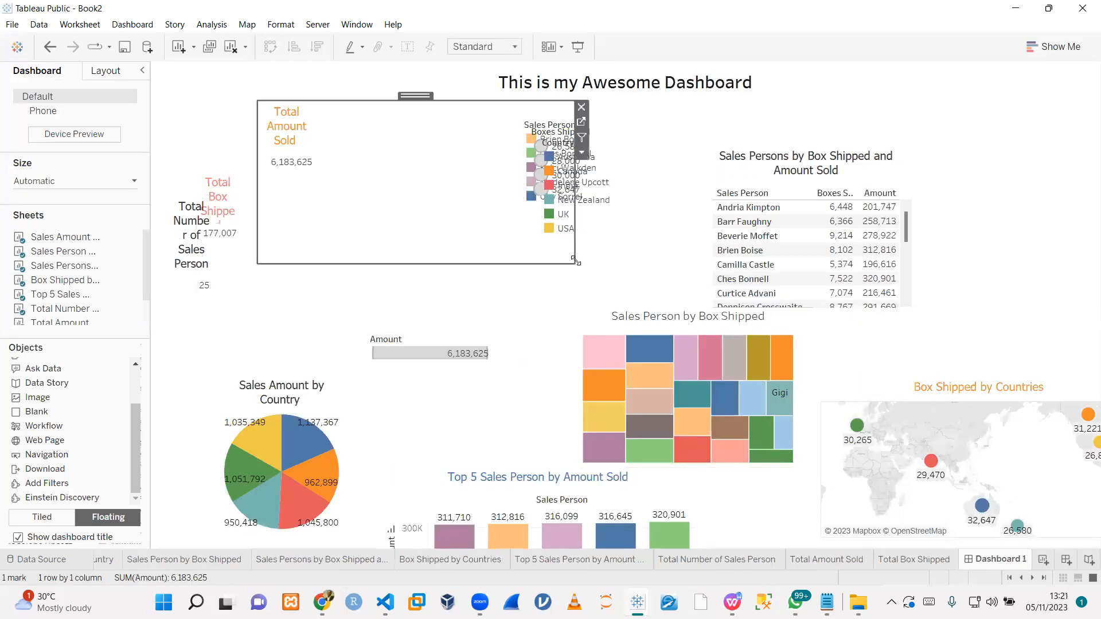
drag(575, 261, 384, 156)
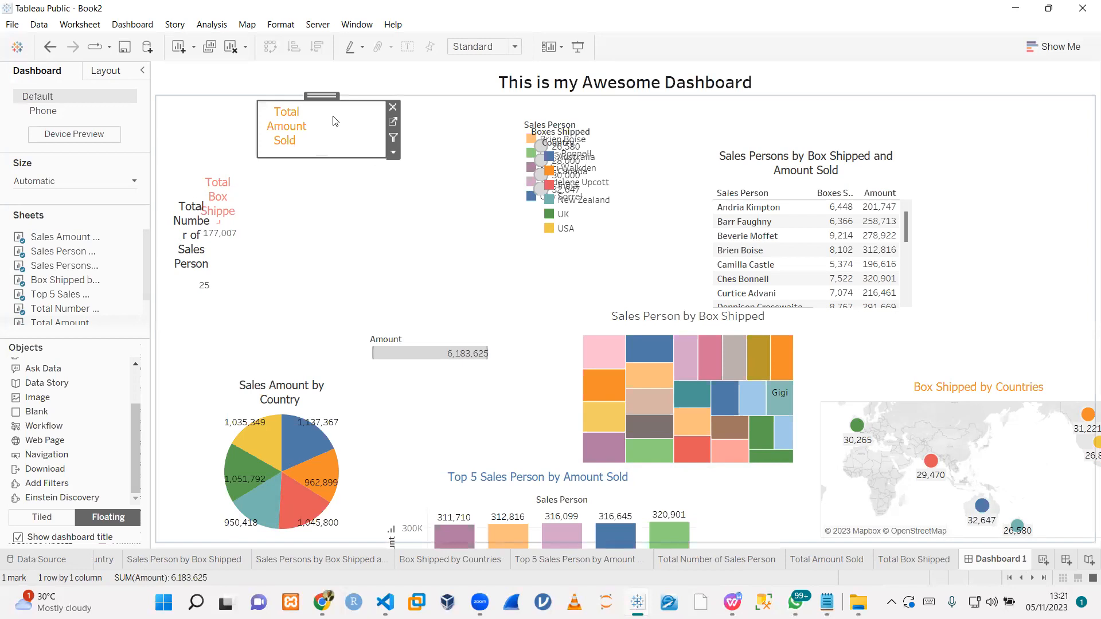
drag(222, 100, 221, 101)
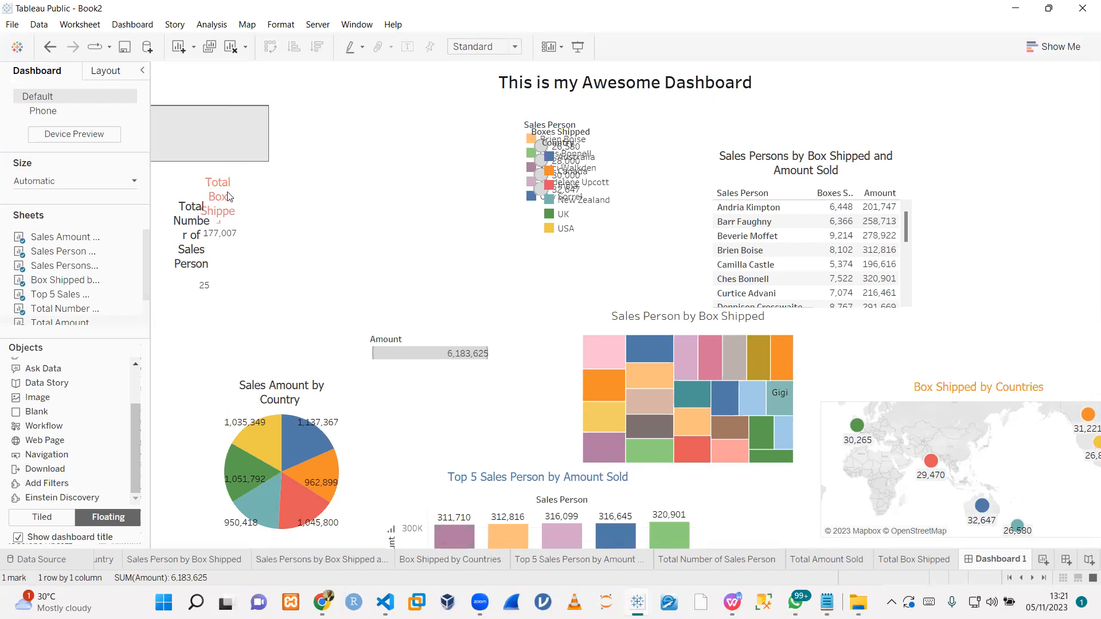
- Shorten the Total Box Shipped tile and place it beside Total Amount Sold, and increase the Total Amount Sold tile's height
click(230, 196)
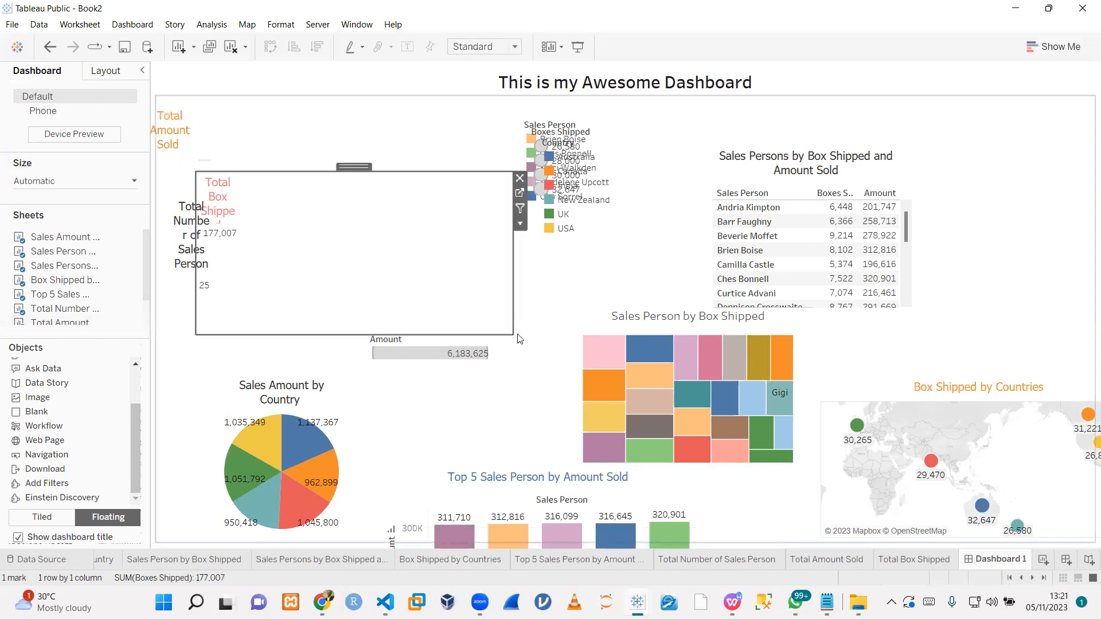
drag(513, 335, 504, 248)
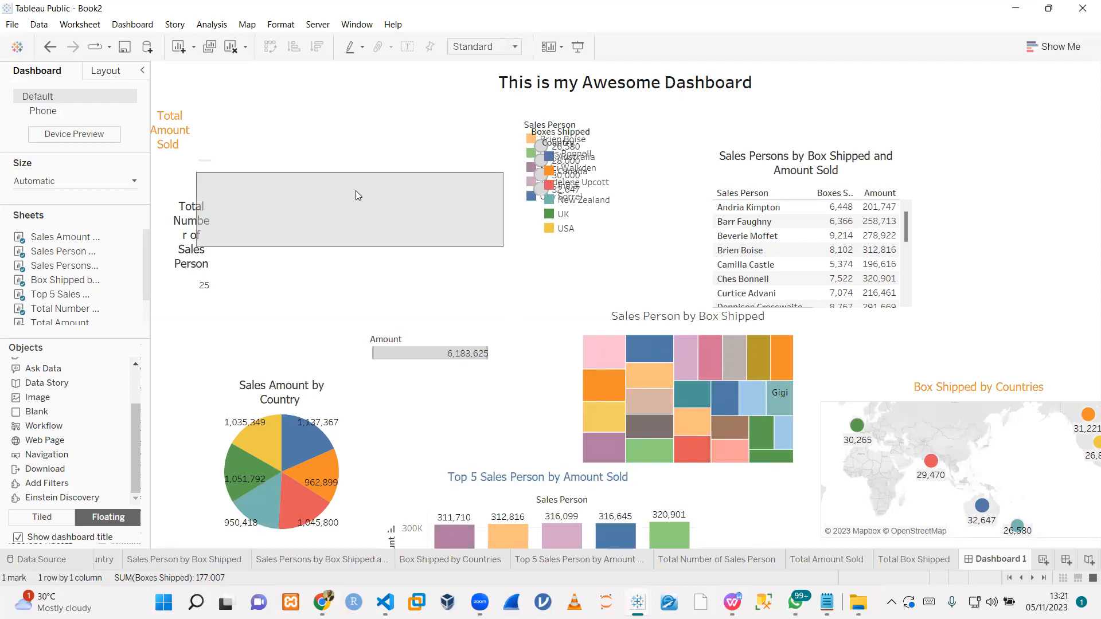
drag(351, 165, 387, 101)
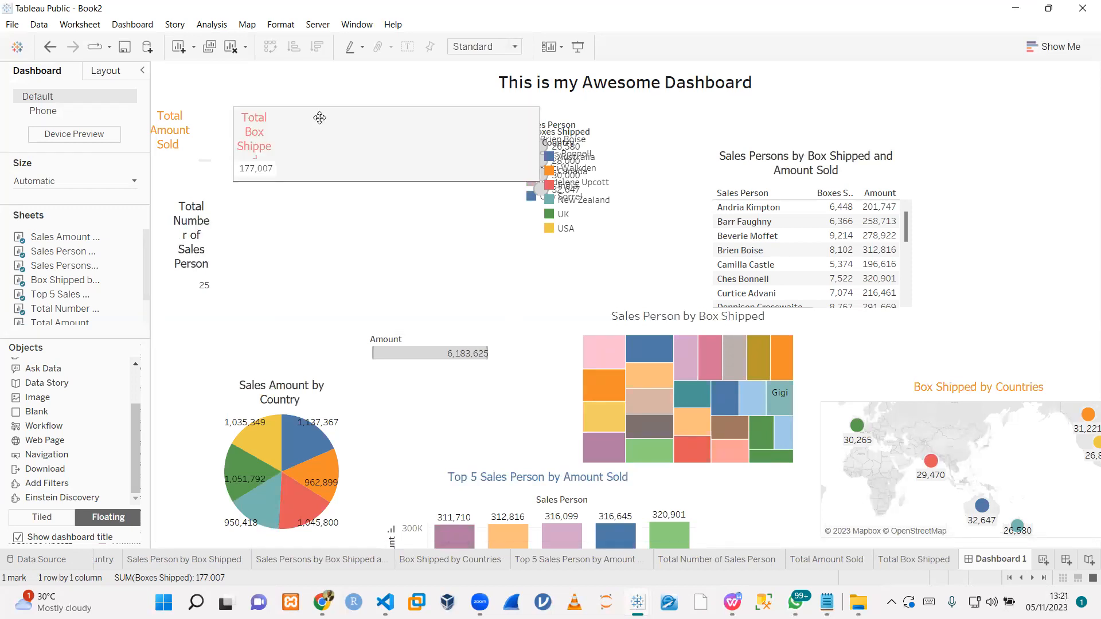
click(185, 139)
drag(194, 163, 197, 186)
- Shrink the Total Number of Sales Person tile in both width and height
click(485, 356)
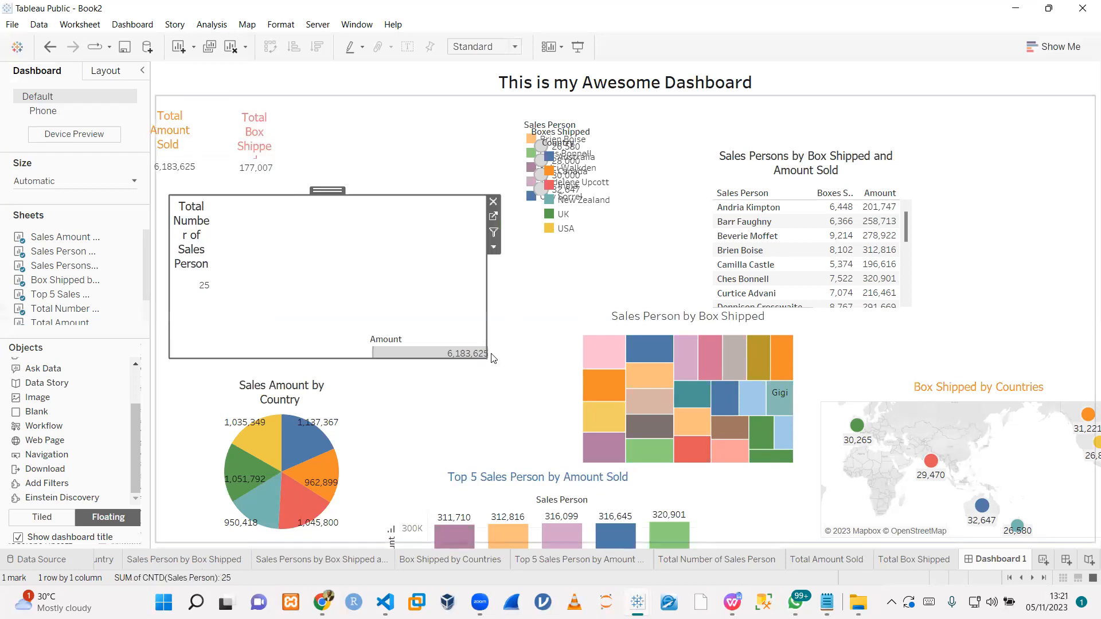
drag(485, 354, 444, 312)
drag(391, 273, 388, 290)
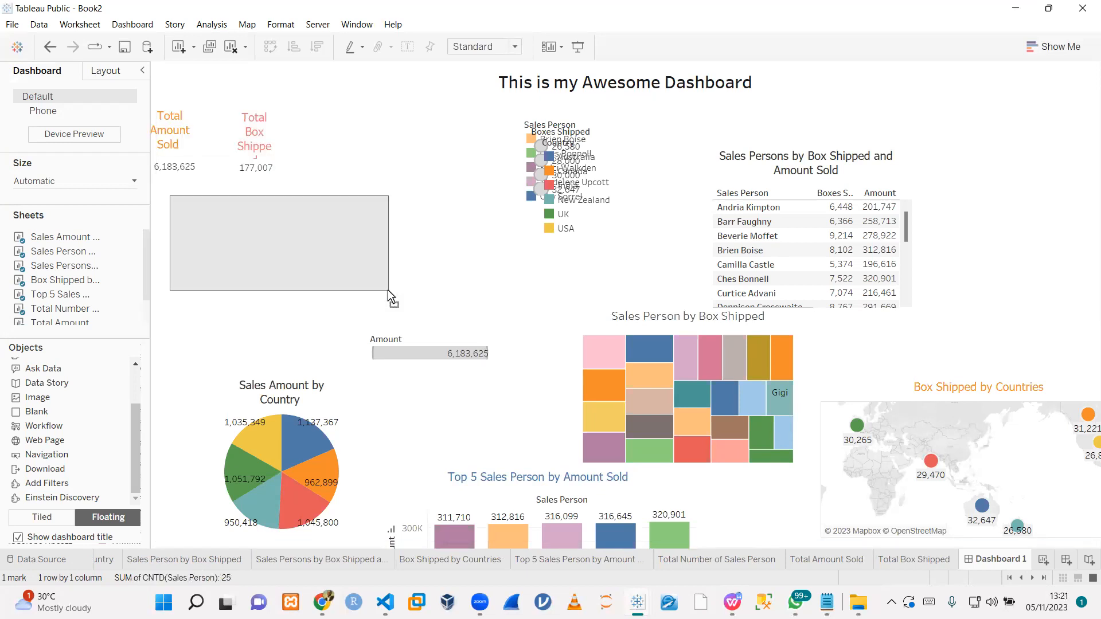
click(395, 248)
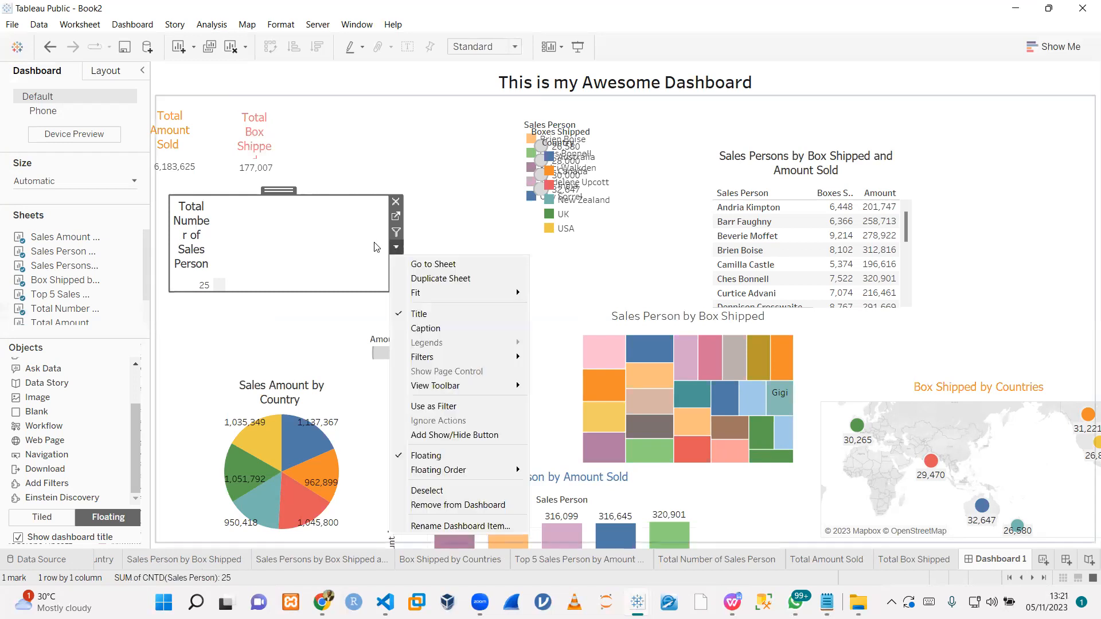
click(393, 248)
drag(390, 252, 463, 282)
- Move the Country color legend to the right side of the Sales Persons by Box Shipped and Amount Sold table
click(800, 240)
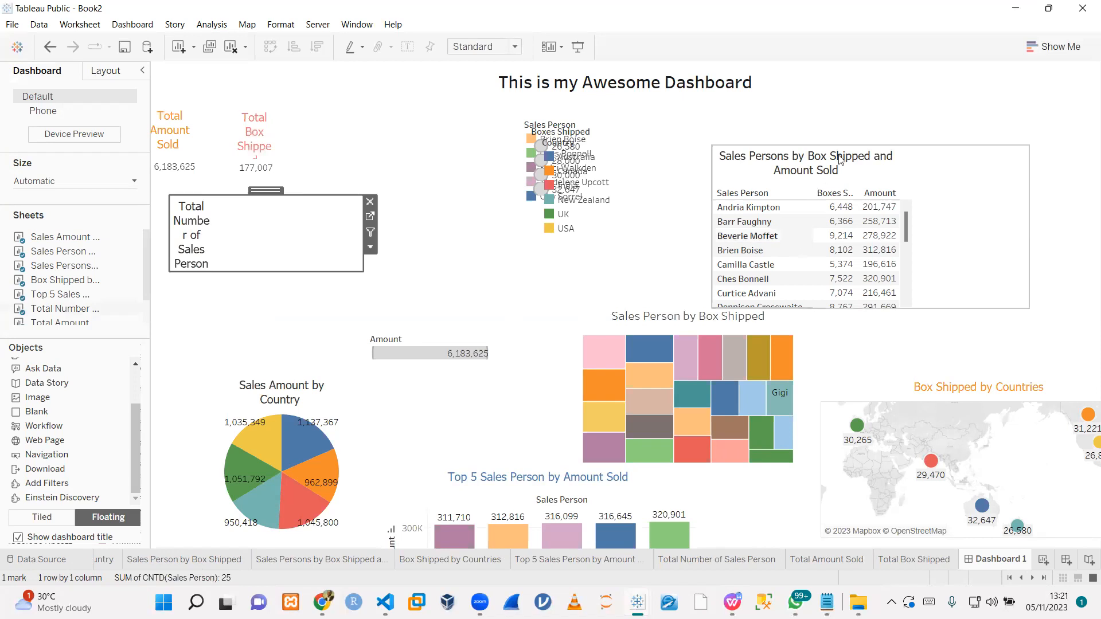
click(572, 156)
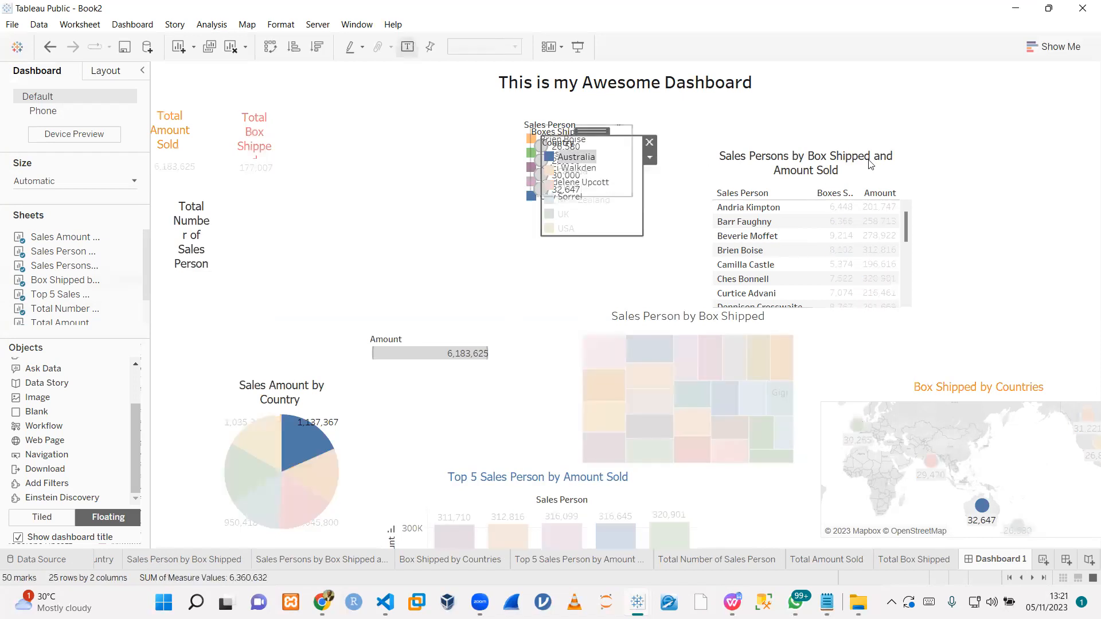
click(456, 420)
click(414, 254)
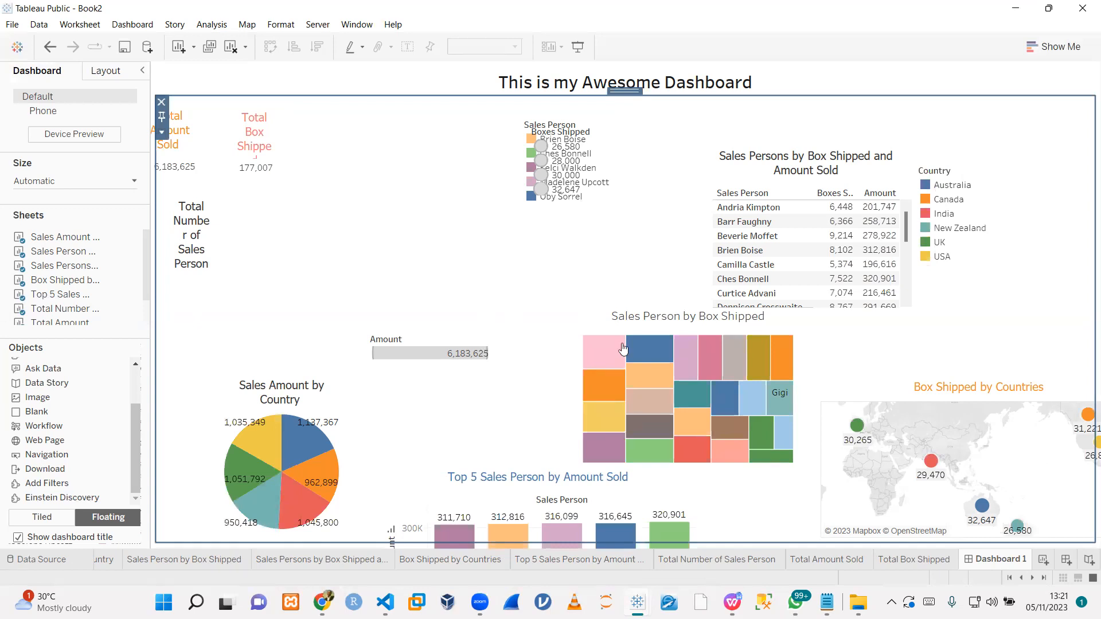
- Move the Amount size legend up beside the Total Box Shipped figure and enlarge its frame
click(410, 350)
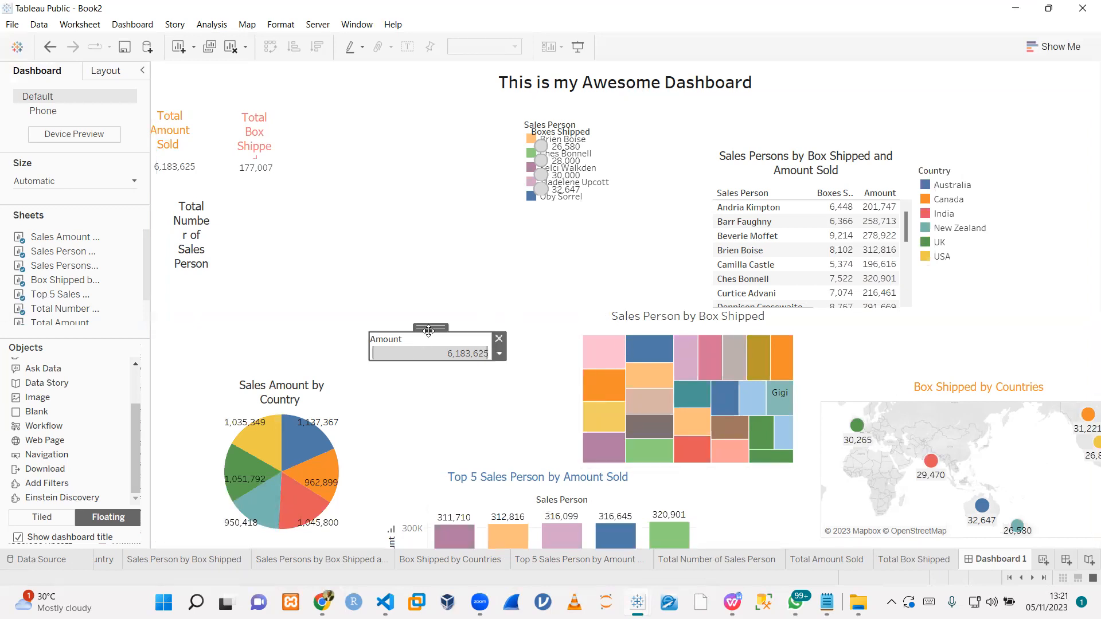
click(499, 354)
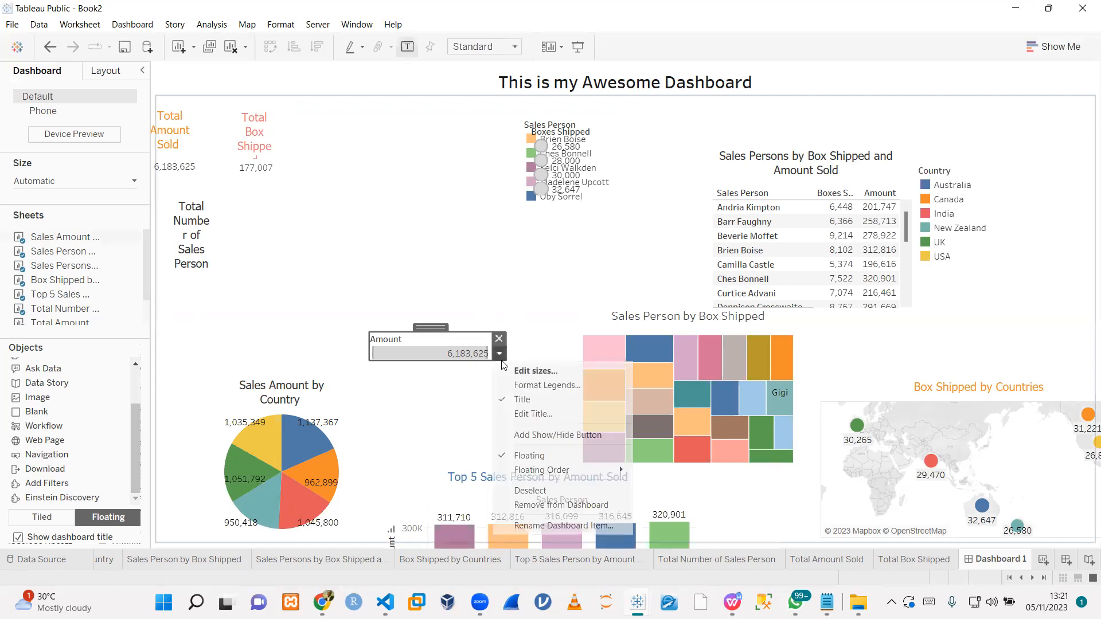
click(427, 327)
drag(427, 327, 458, 220)
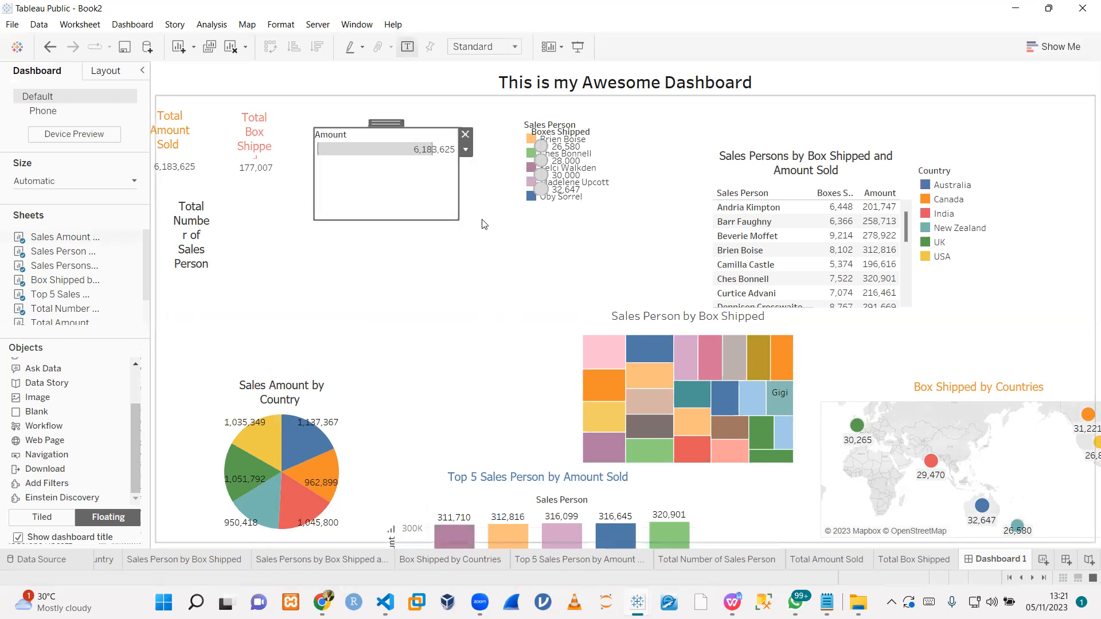
double_click(372, 154)
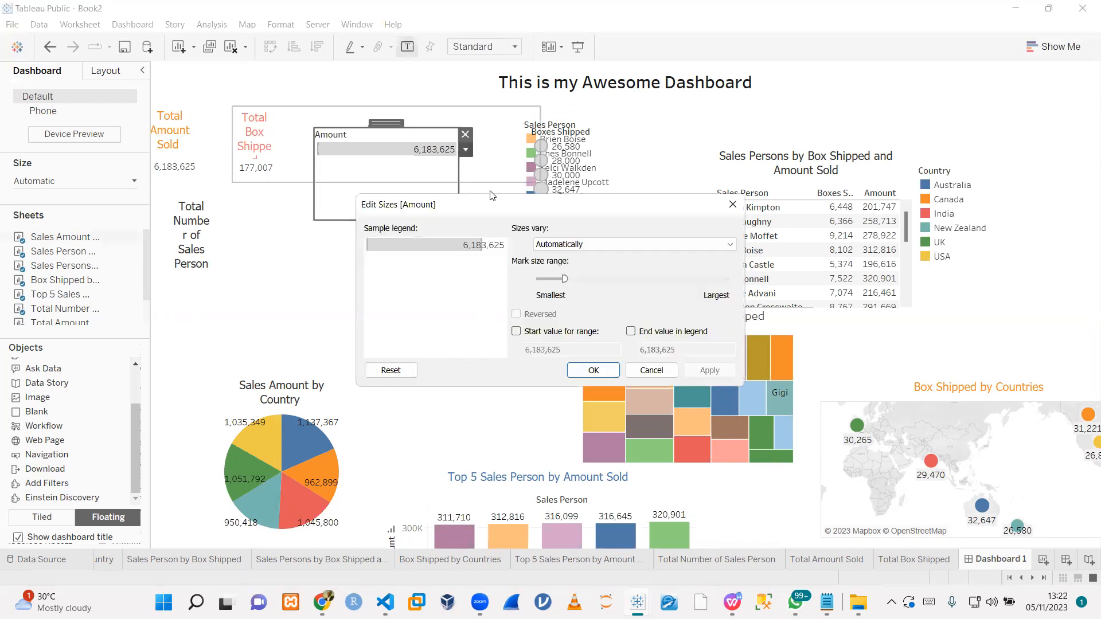
click(730, 205)
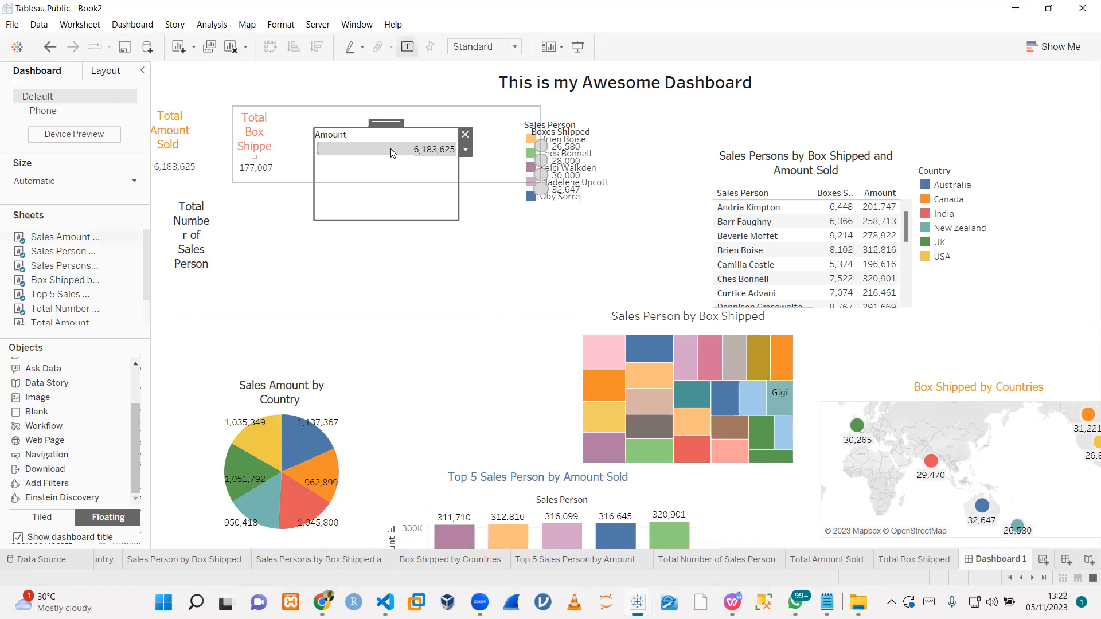
- Move the Sales Amount by Country pie chart under the Total Number of Sales Person tile and narrow its frame
click(337, 398)
drag(369, 370, 307, 273)
drag(475, 438, 497, 436)
drag(503, 382, 332, 367)
- Enlarge the Sales Person by Box Shipped treemap and position it between the pie chart and the sales persons table
drag(711, 302, 454, 206)
drag(706, 459, 721, 458)
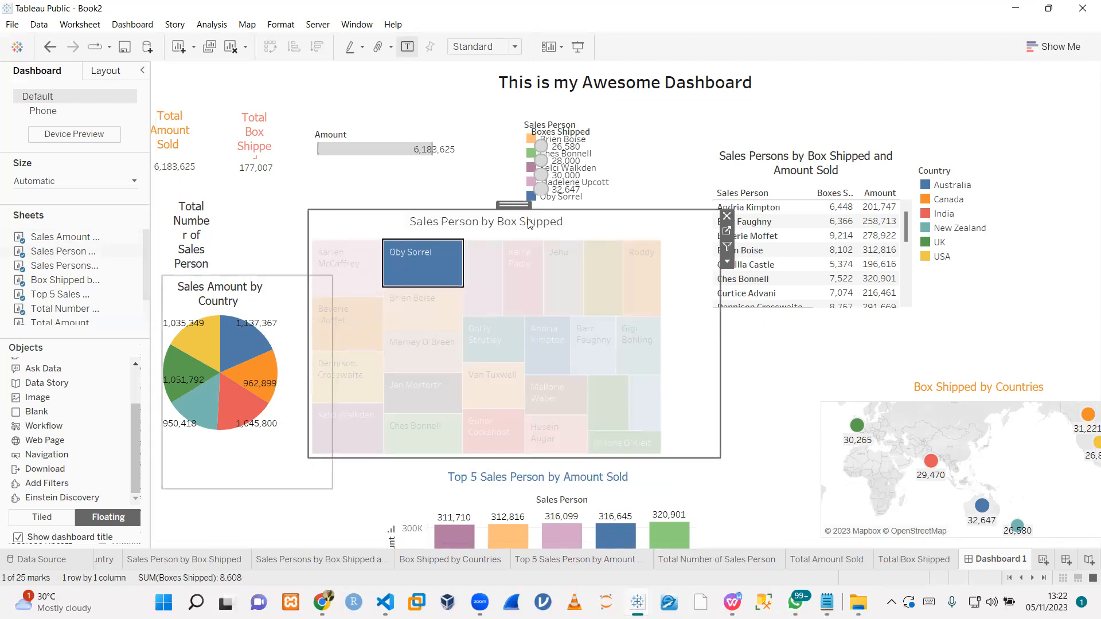
drag(559, 219, 613, 228)
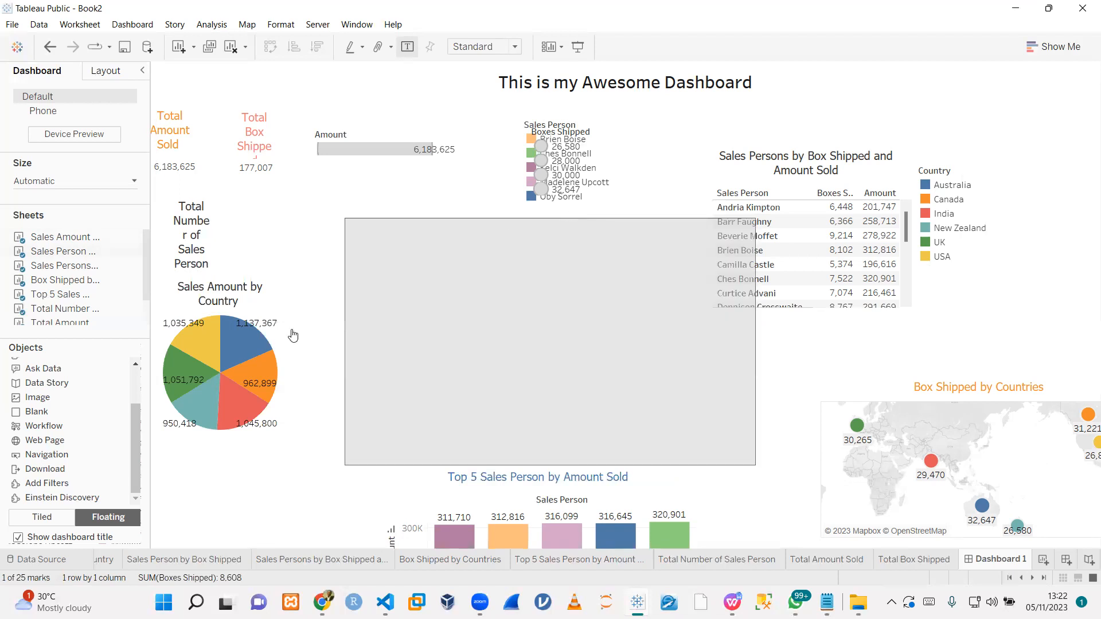
- Move the Total Number of Sales Person tile below the pie chart and extend the Sales Amount by Country frame upward and wider
click(254, 347)
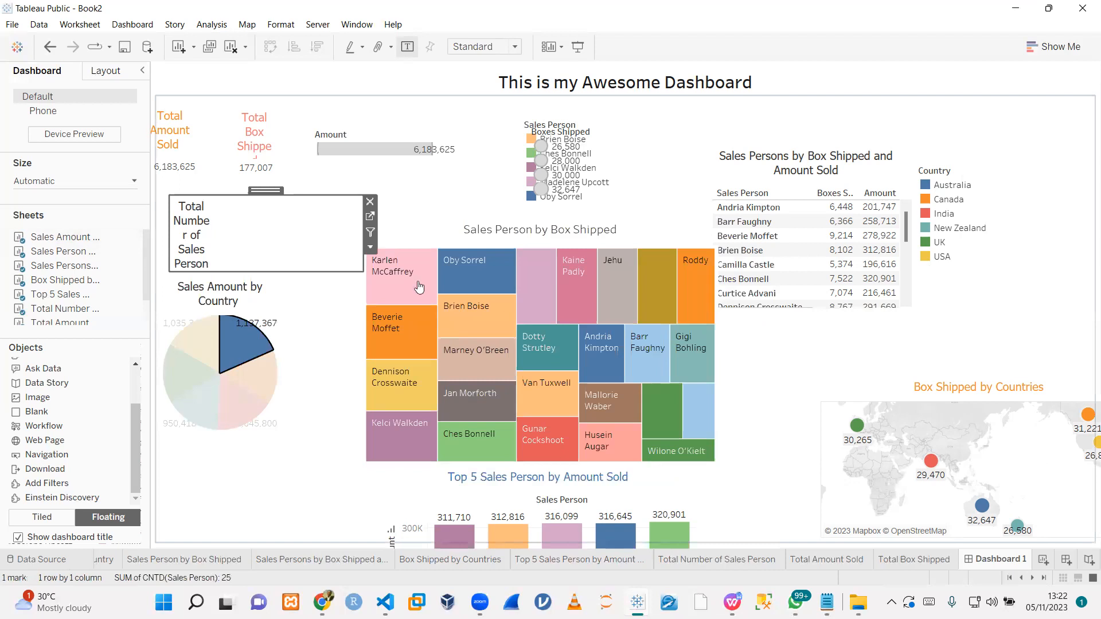
drag(246, 507, 250, 514)
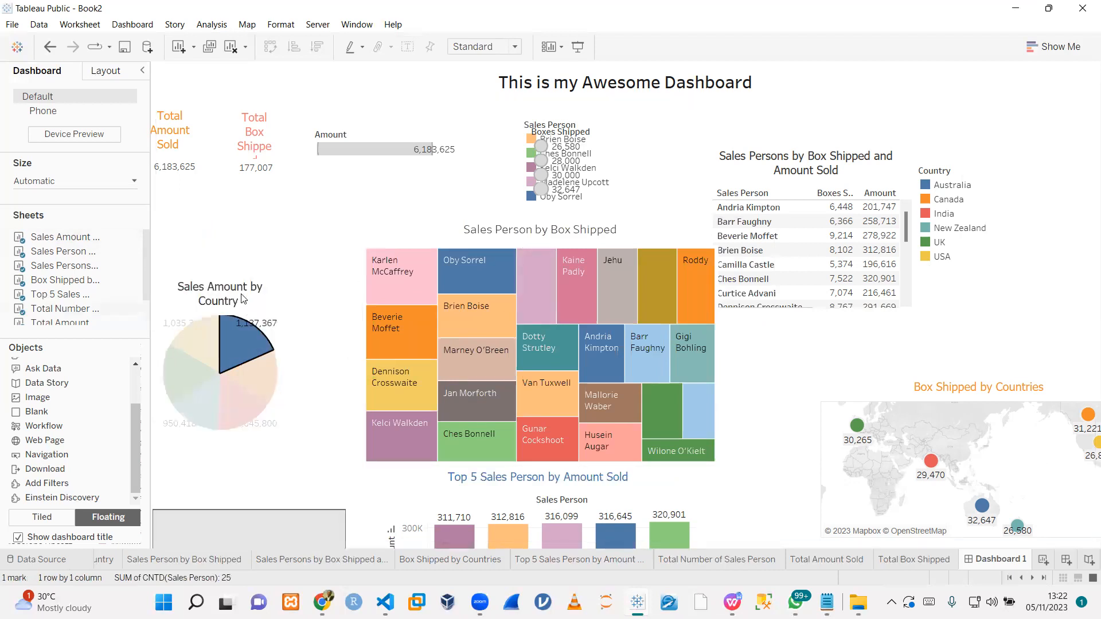
click(240, 294)
drag(331, 278, 366, 237)
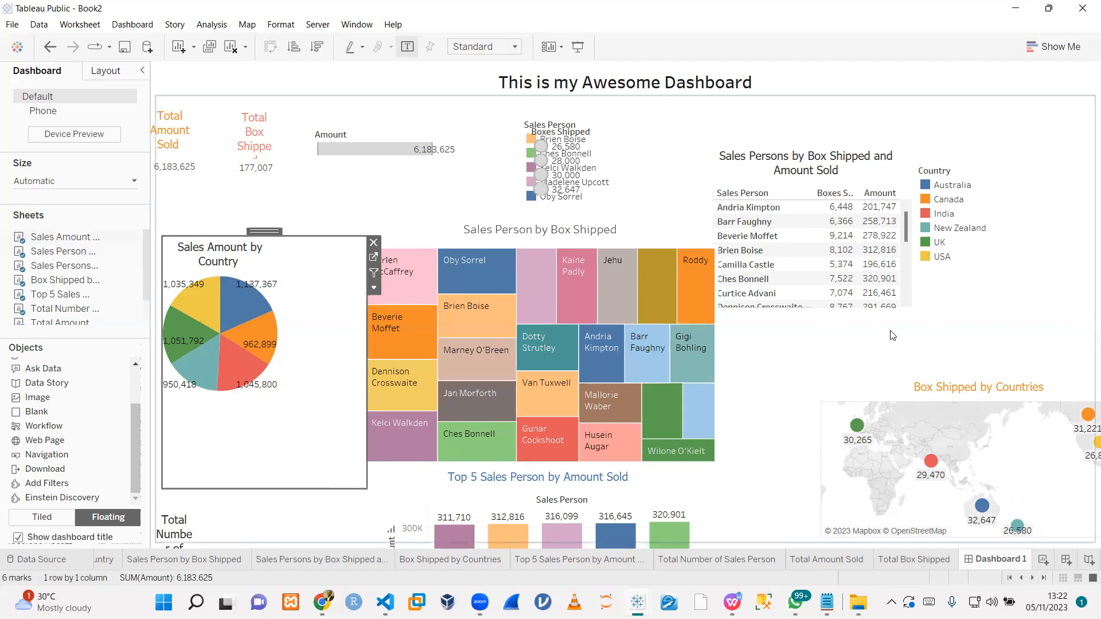
- Move the sales persons table up and enlarge it, and place the Box Shipped by Countries map directly beneath it
drag(864, 159, 863, 101)
drag(1003, 254, 1041, 290)
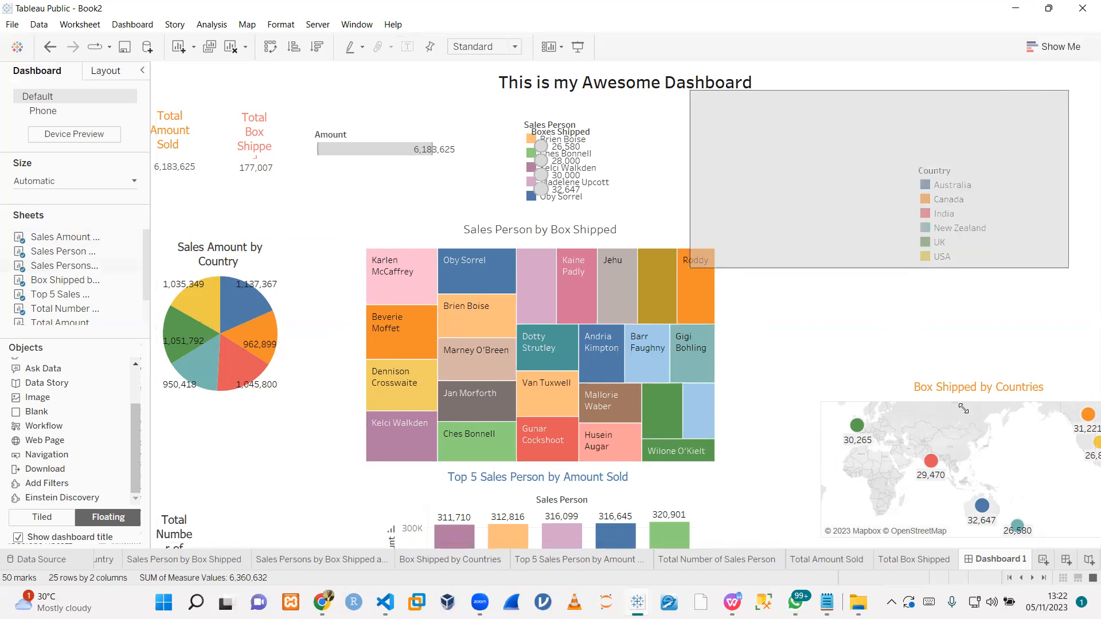
click(963, 409)
drag(978, 371, 956, 267)
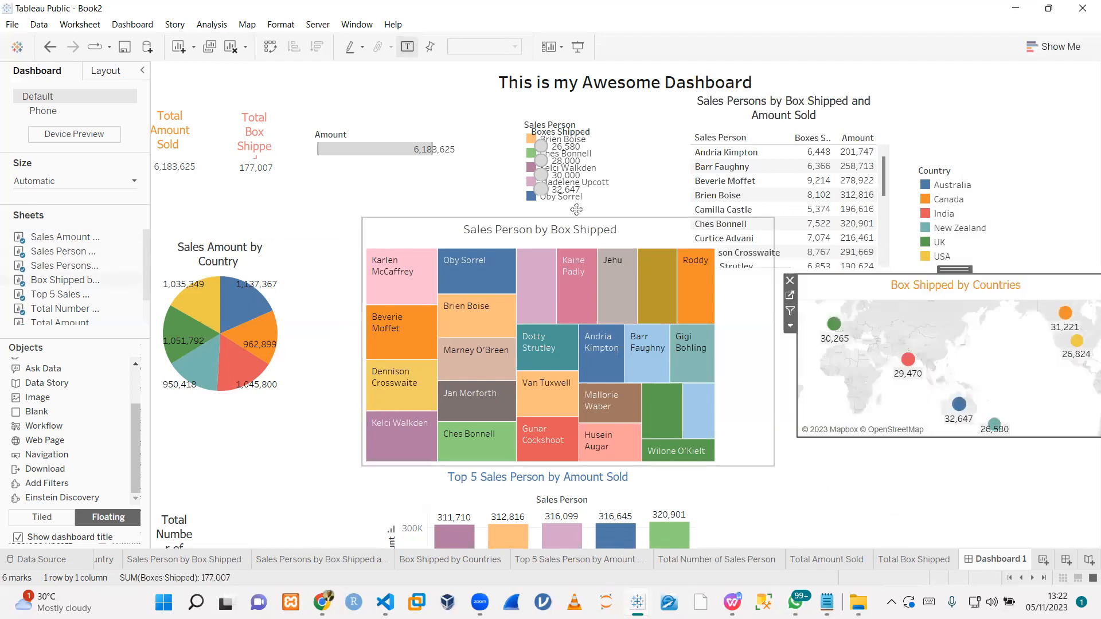
- Move the Sales Person by Box Shipped treemap below the map, and move and enlarge the Box Shipped by Countries map beside the pie chart
drag(594, 238, 962, 411)
drag(947, 327, 943, 303)
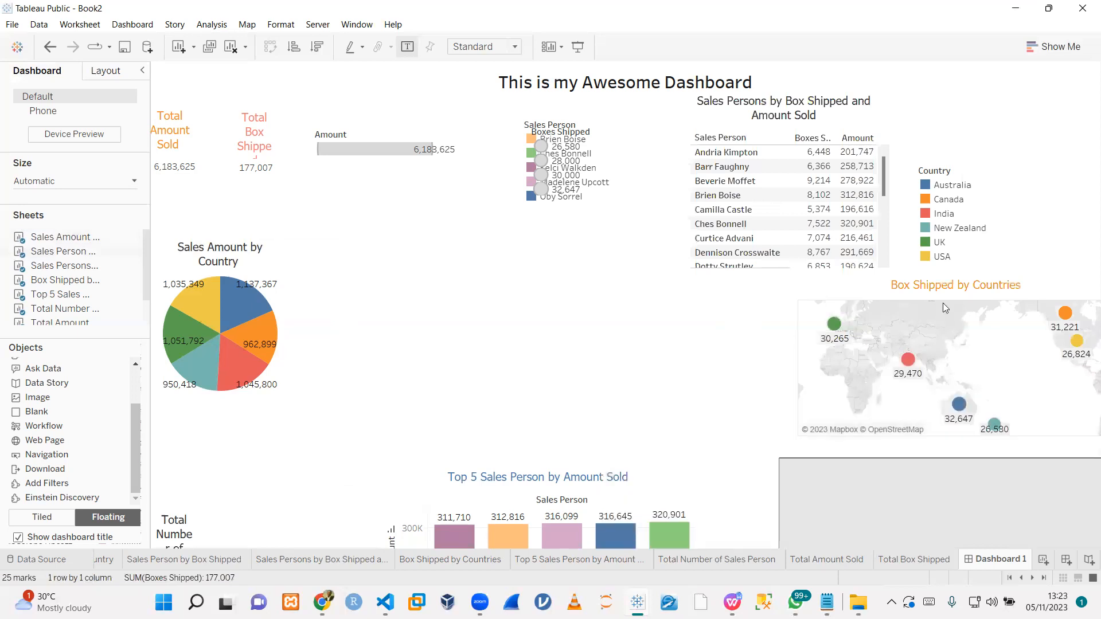
click(943, 299)
drag(491, 237, 770, 476)
- Move the Top 5 Sales Person by Amount Sold chart beside the map, and extend the map's frame downward while narrowing it
click(534, 469)
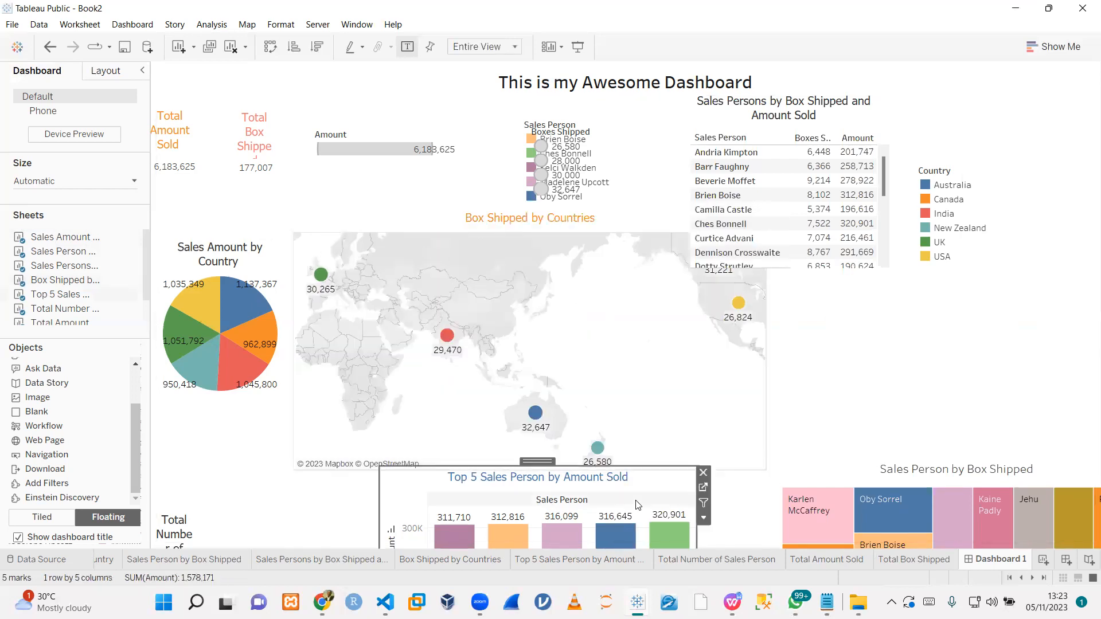
drag(538, 468, 924, 208)
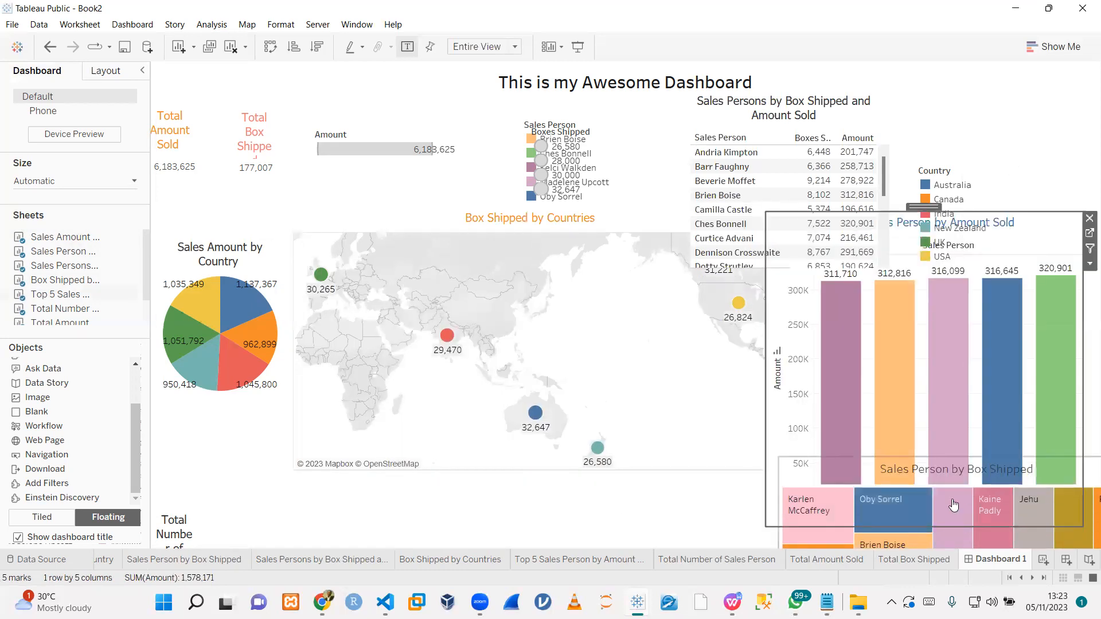
click(509, 462)
drag(767, 471, 788, 549)
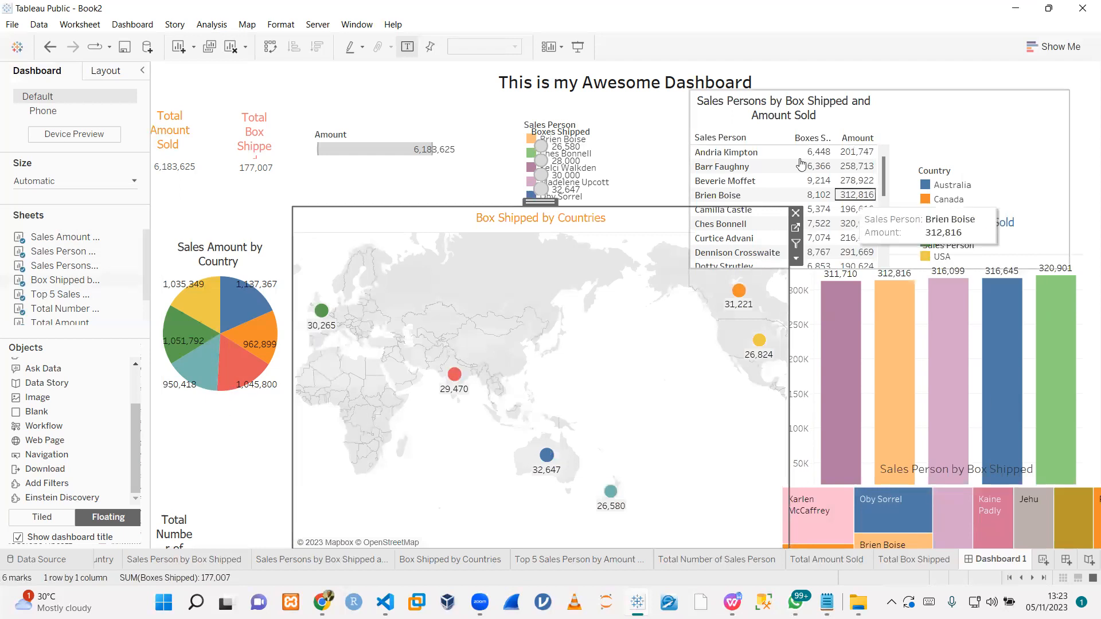
drag(788, 208, 676, 240)
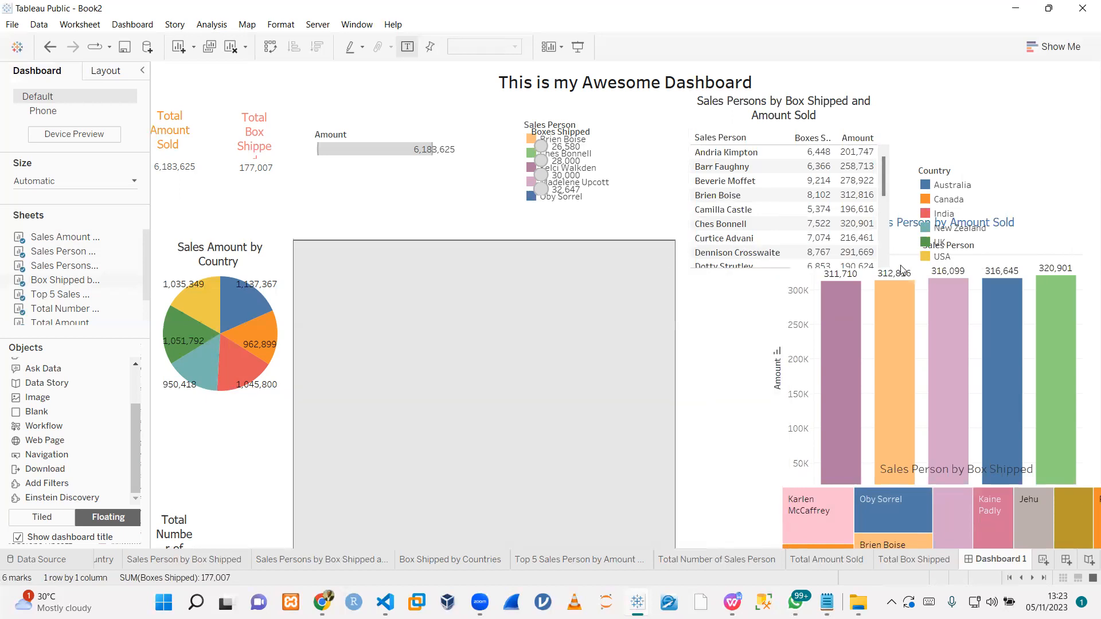
- Shrink the Box Shipped by Countries map further and shift it over, clear of the pie chart's frame
click(945, 219)
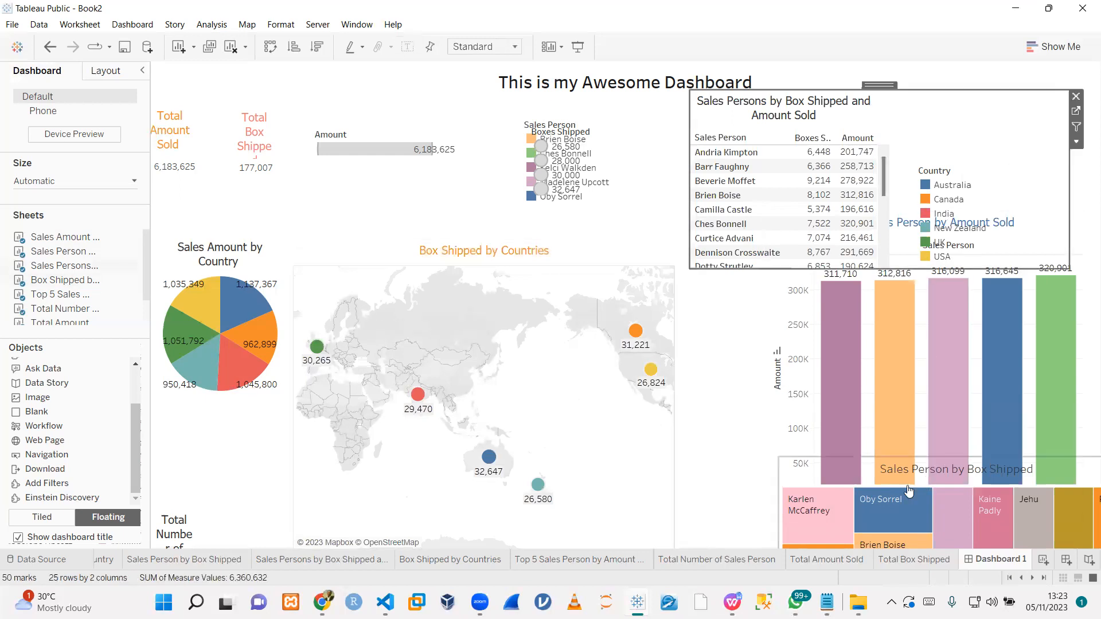
click(633, 305)
drag(677, 240, 599, 284)
drag(448, 276, 448, 251)
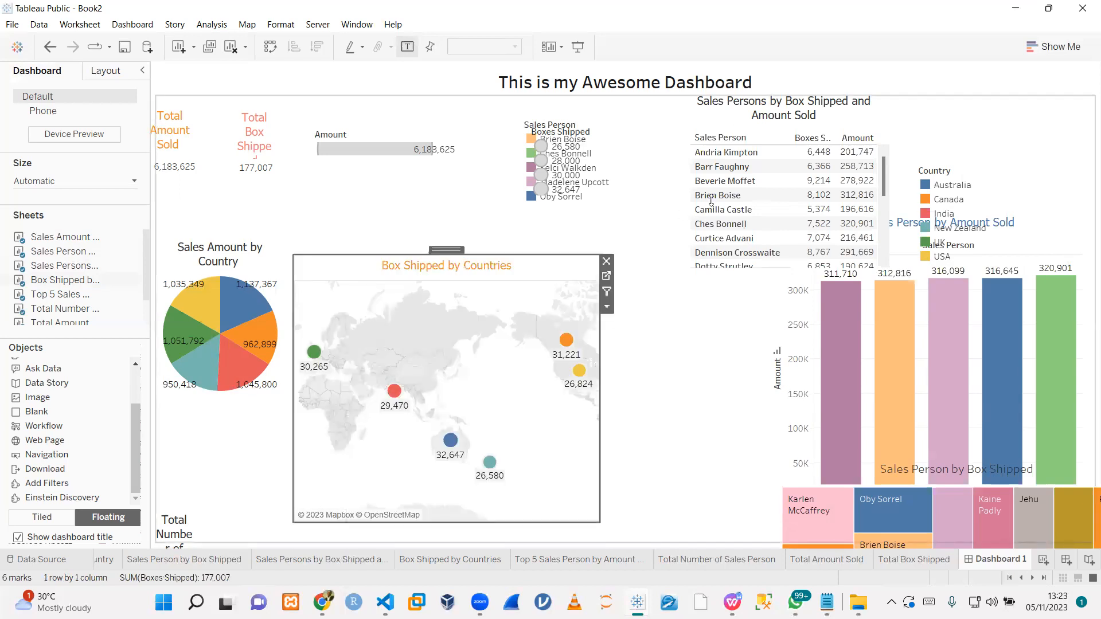
drag(447, 251, 249, 280)
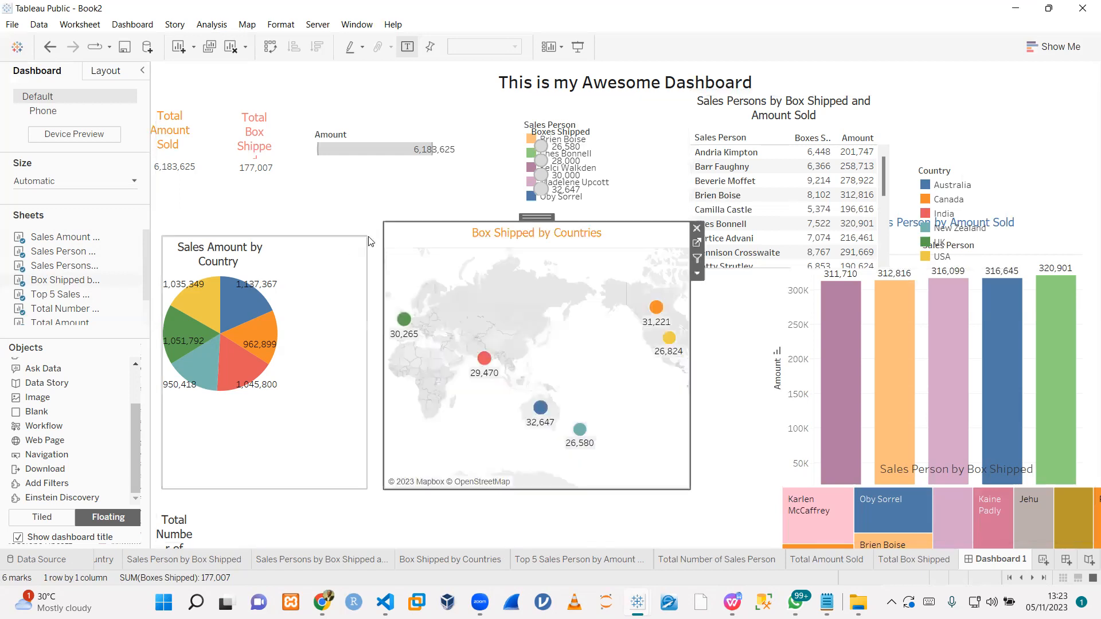
- Move the Sales Amount by Country pie chart onto the map, and place the sales persons table under the total tiles with a taller frame
click(369, 241)
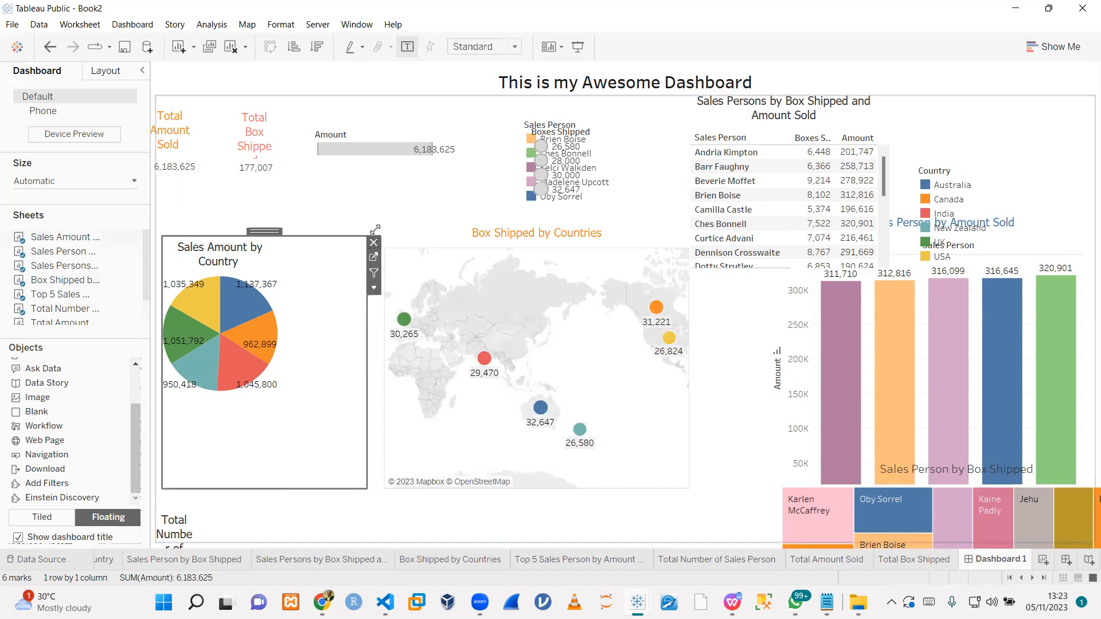
drag(271, 231, 714, 193)
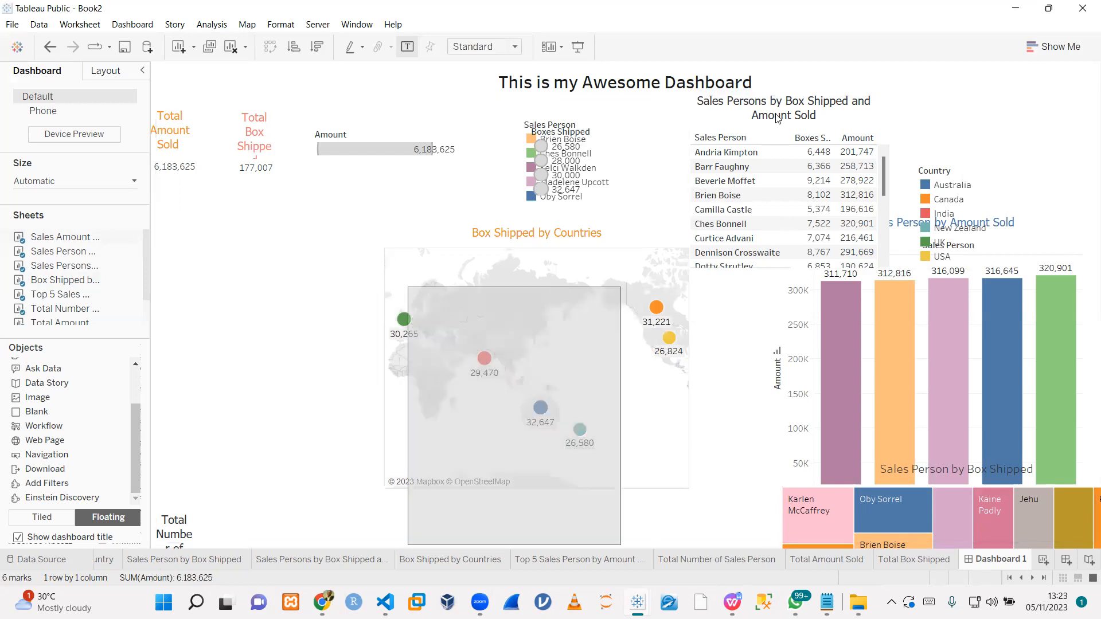
drag(777, 118, 777, 118)
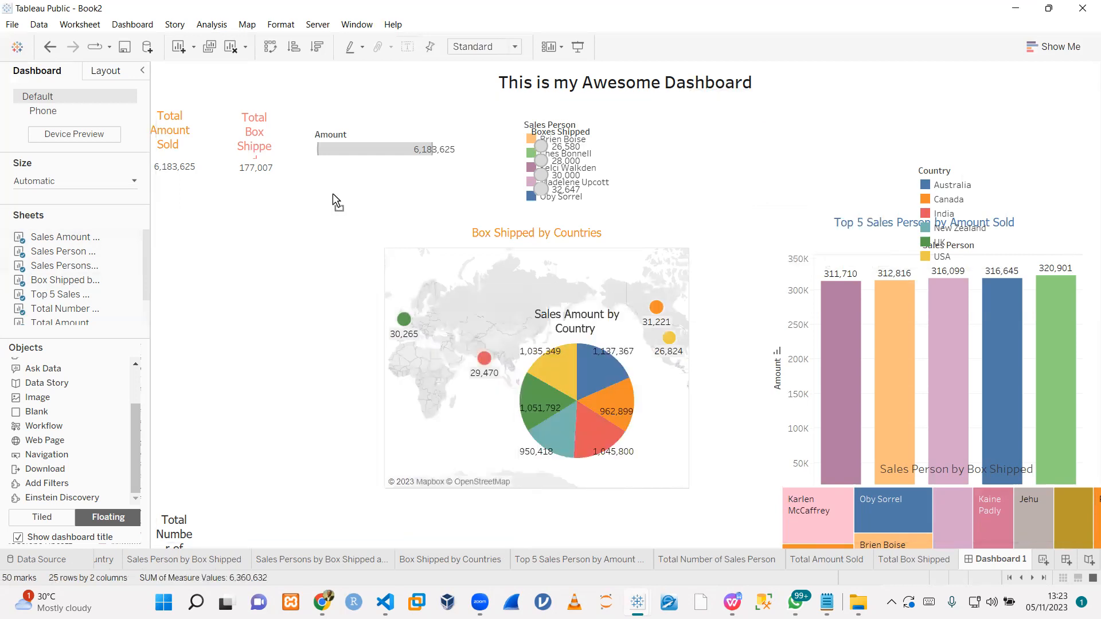
drag(336, 202, 337, 202)
drag(527, 280, 368, 280)
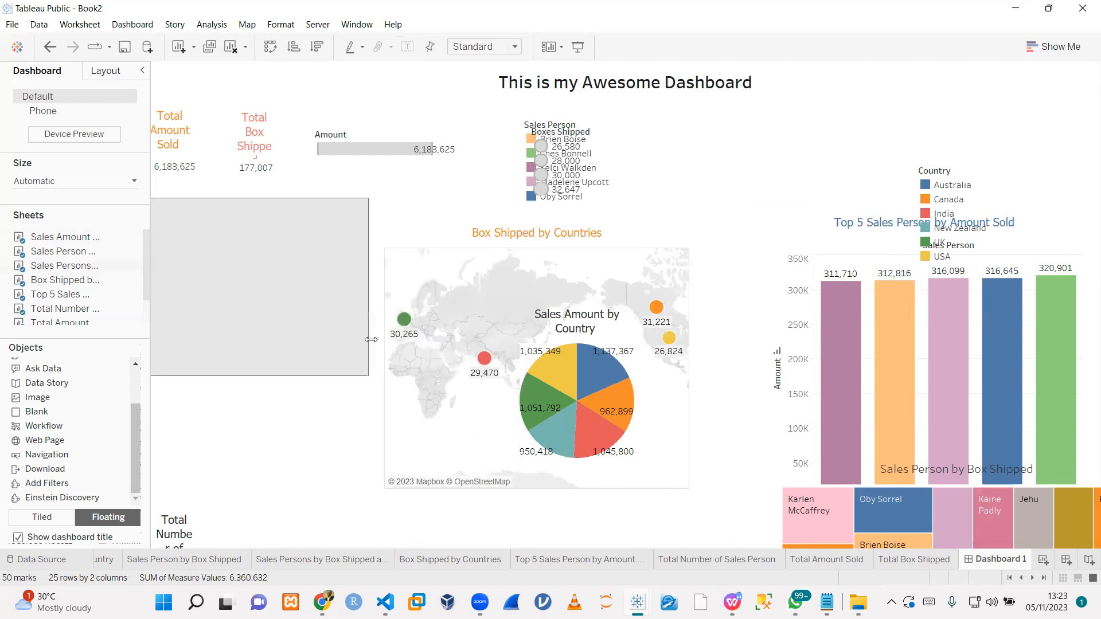
drag(368, 377, 374, 512)
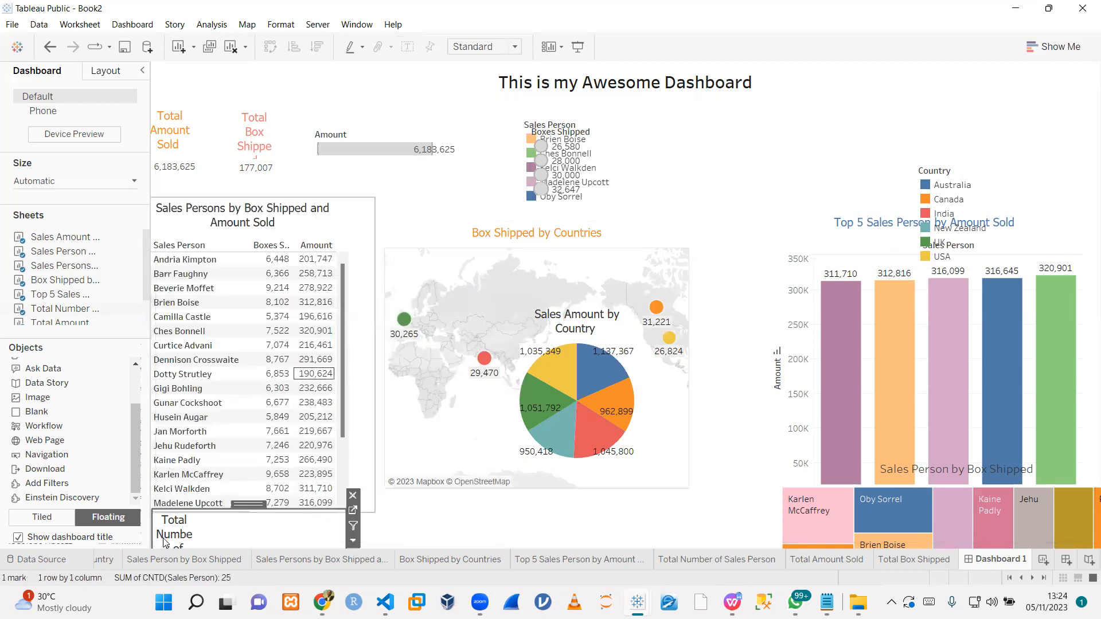
- Move the Total Number of Sales Person tile beside the Total Box Shipped tile and enlarge the sales persons table's frame
drag(245, 507, 421, 129)
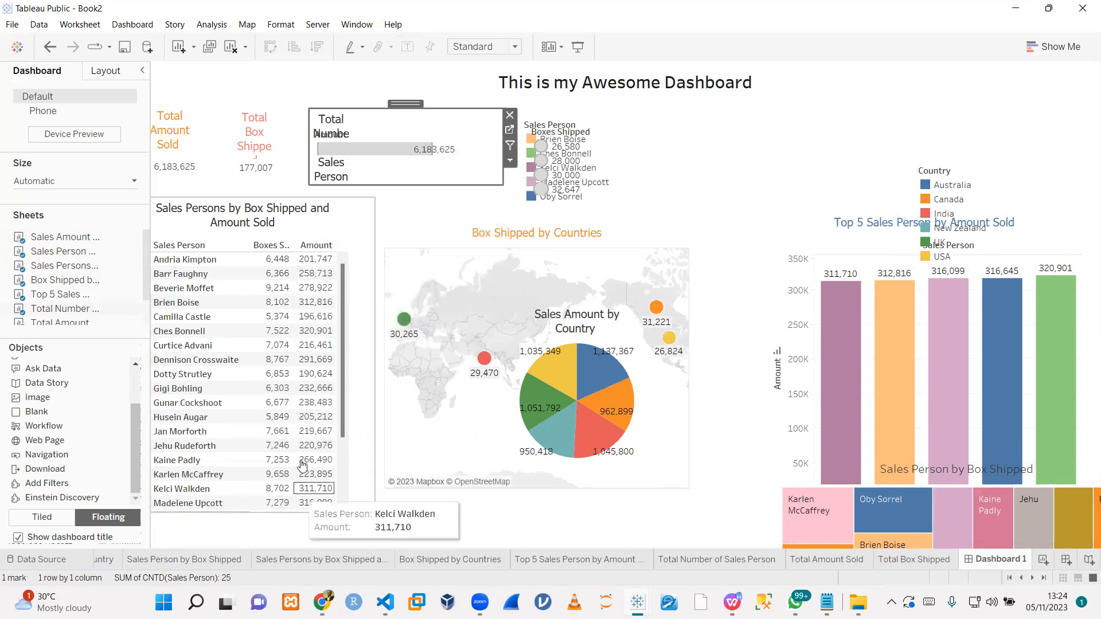
drag(376, 523, 388, 549)
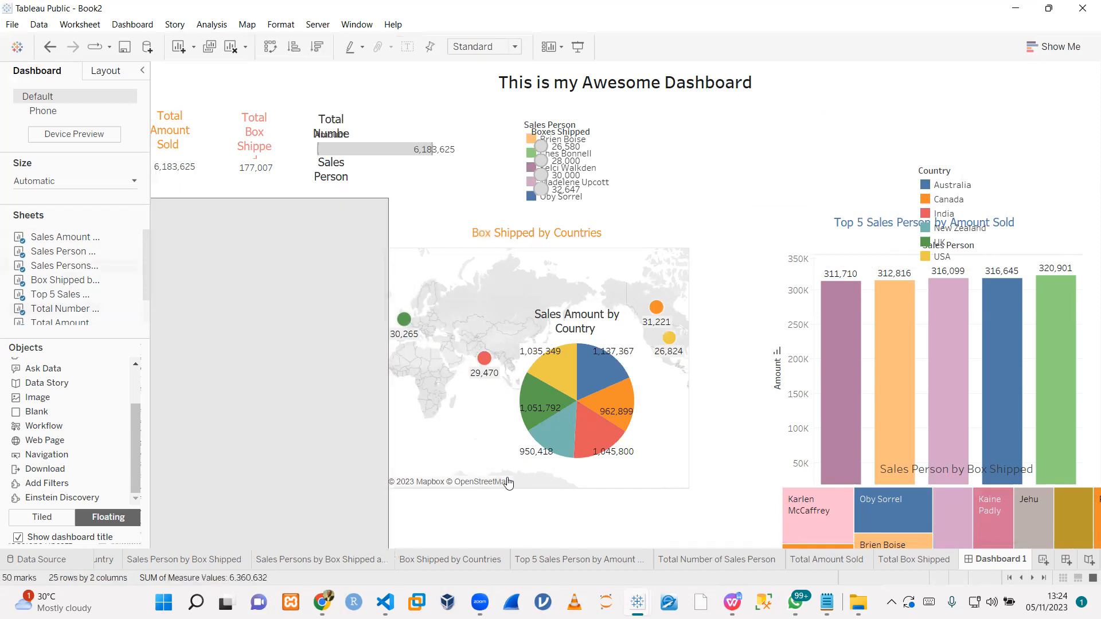
- Move the pie chart up off the map and enlarge the Box Shipped by Countries map to fill the space beside the sales persons table
click(689, 486)
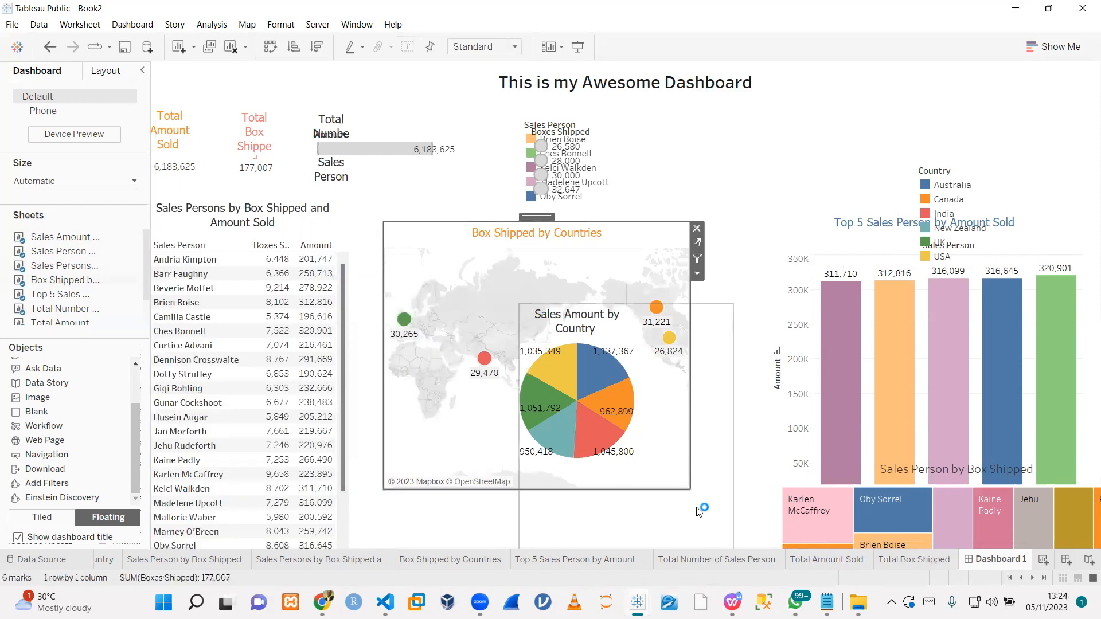
drag(630, 304, 796, 102)
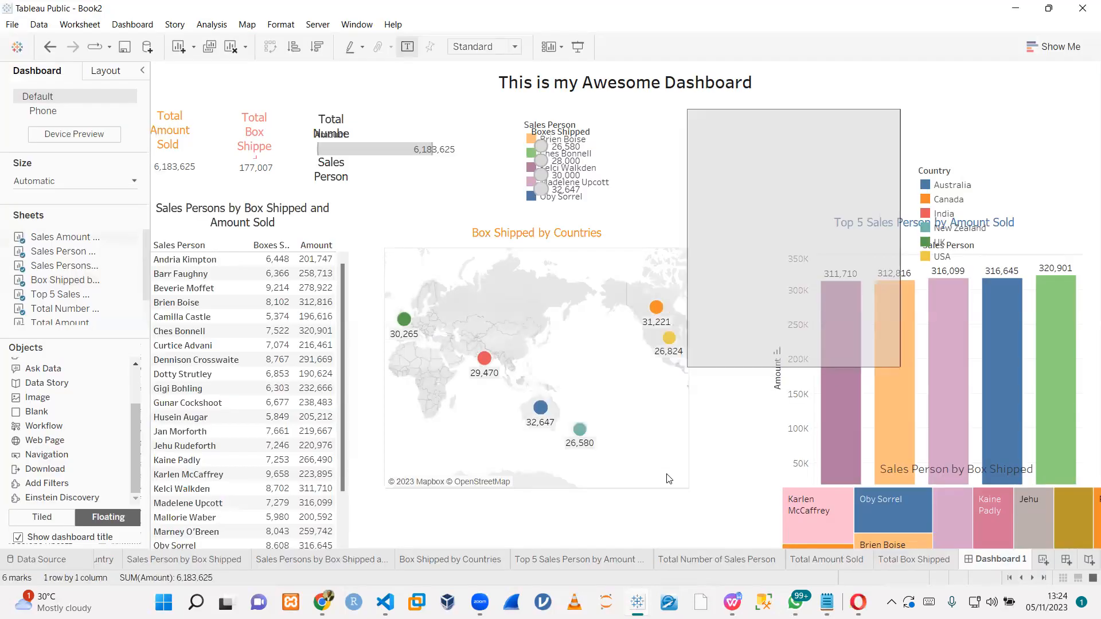
click(669, 478)
drag(689, 488, 705, 545)
drag(383, 221, 342, 207)
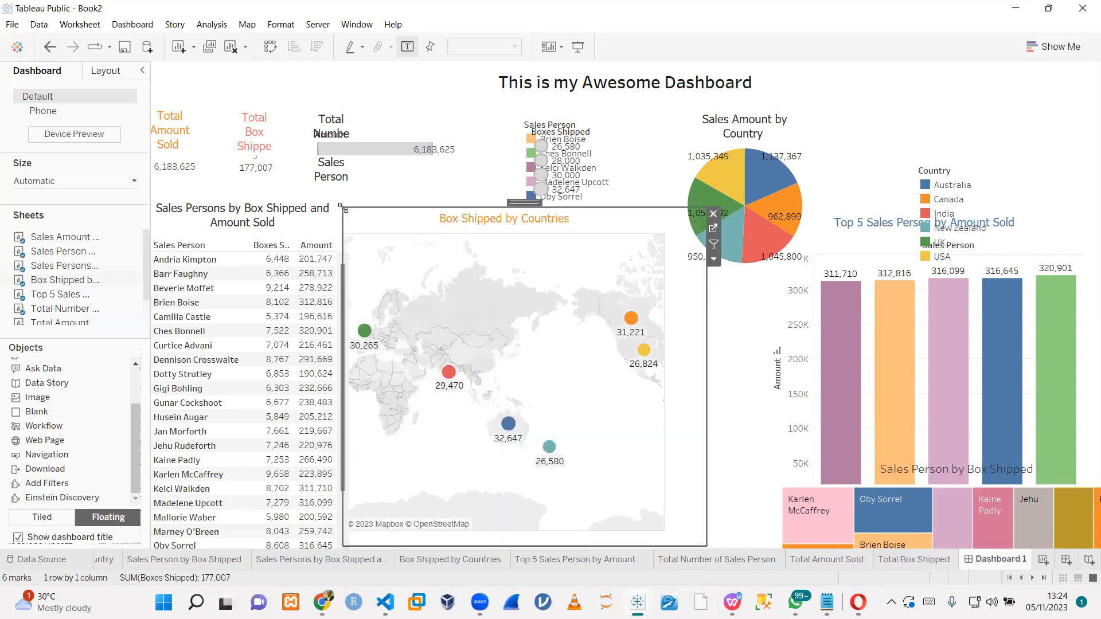
- Move the Top 5 Sales Person by Amount Sold chart away from the Country legend so that it overlaps the map
click(952, 230)
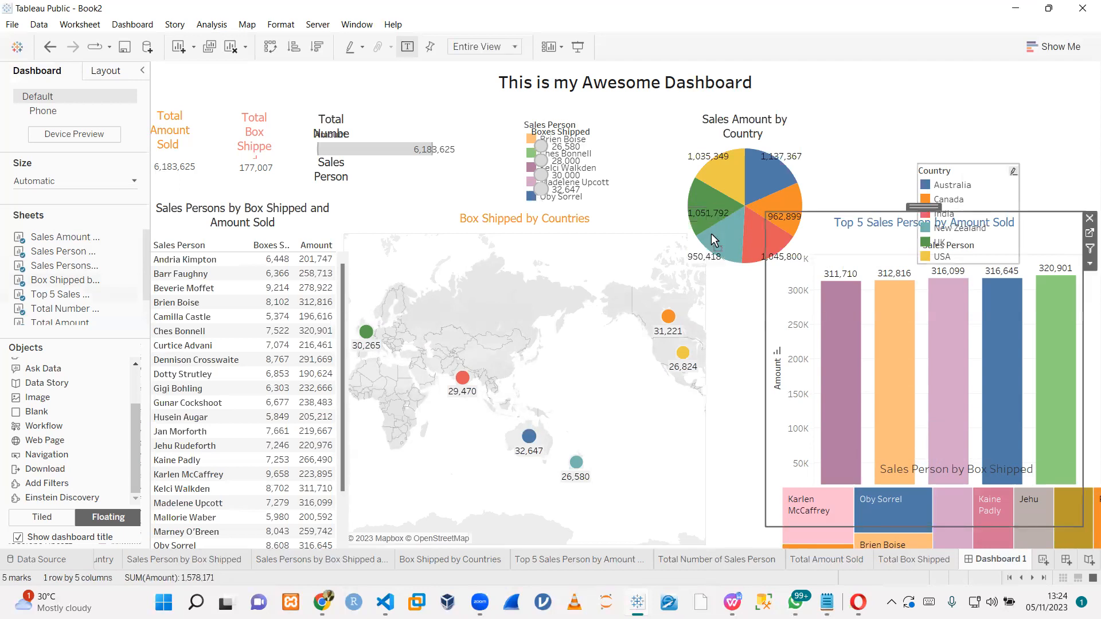
key(Delete)
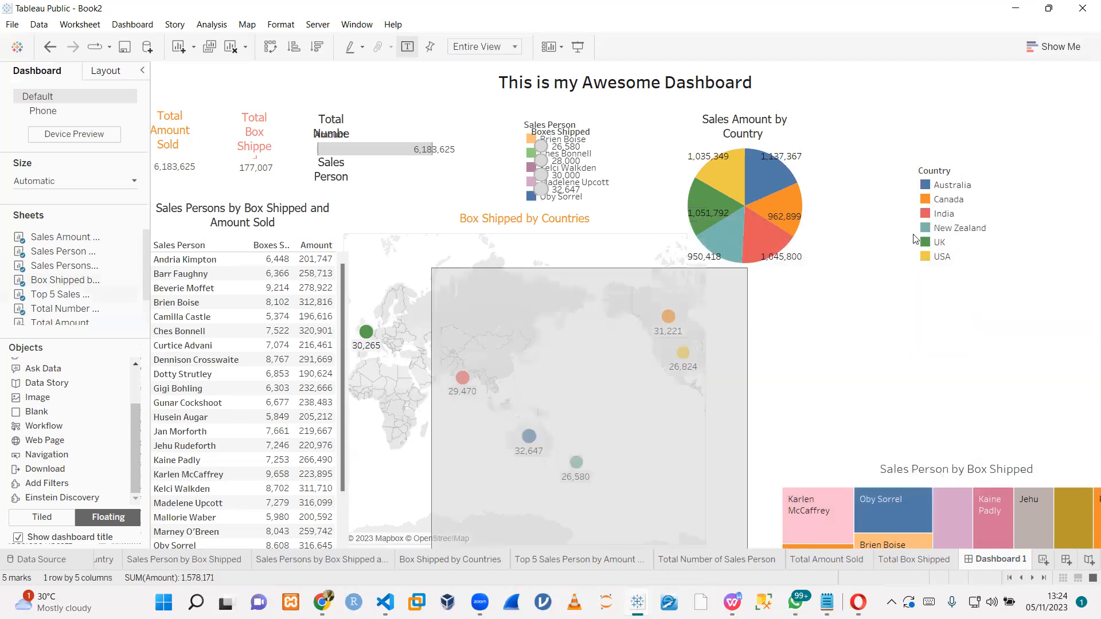
- Move the pie chart up above the map, shorten its frame, and place the Country legend directly beside it
click(942, 186)
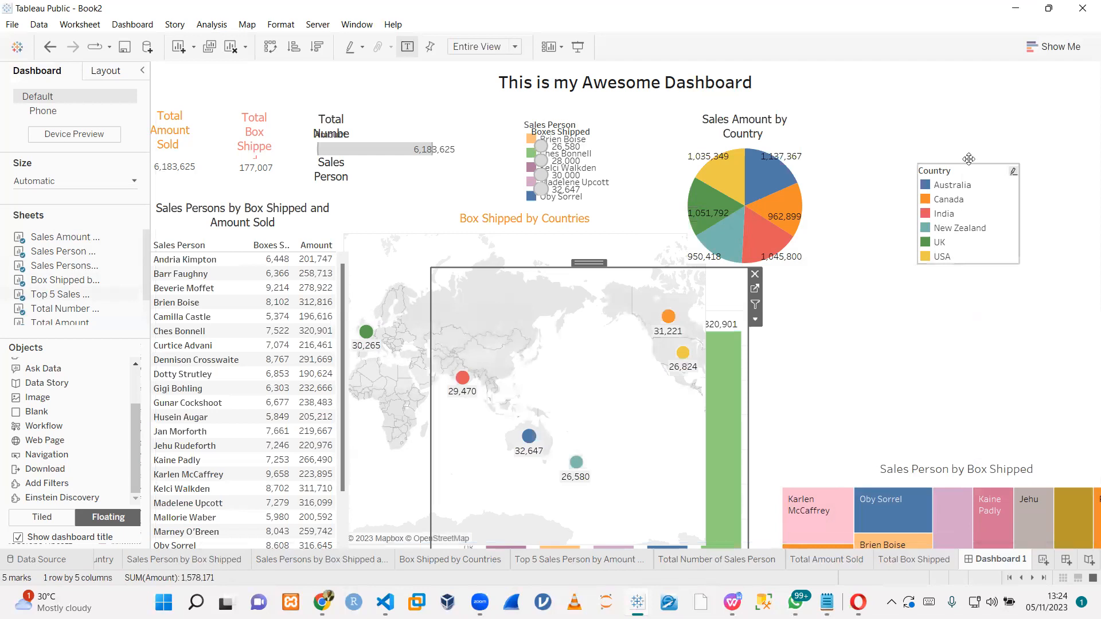
drag(885, 138, 865, 144)
drag(751, 136, 725, 92)
click(784, 109)
drag(828, 354, 775, 227)
drag(851, 156, 778, 96)
- Reduce the Sales Person by Box Shipped treemap's frame and position the treemap beside the map
click(916, 492)
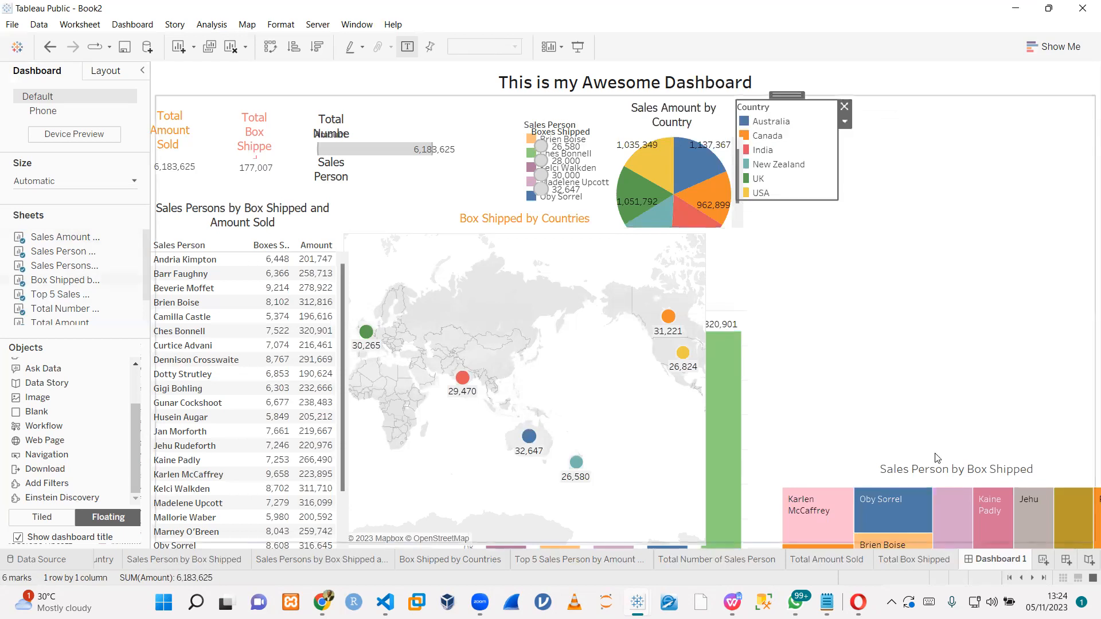
drag(974, 452, 994, 91)
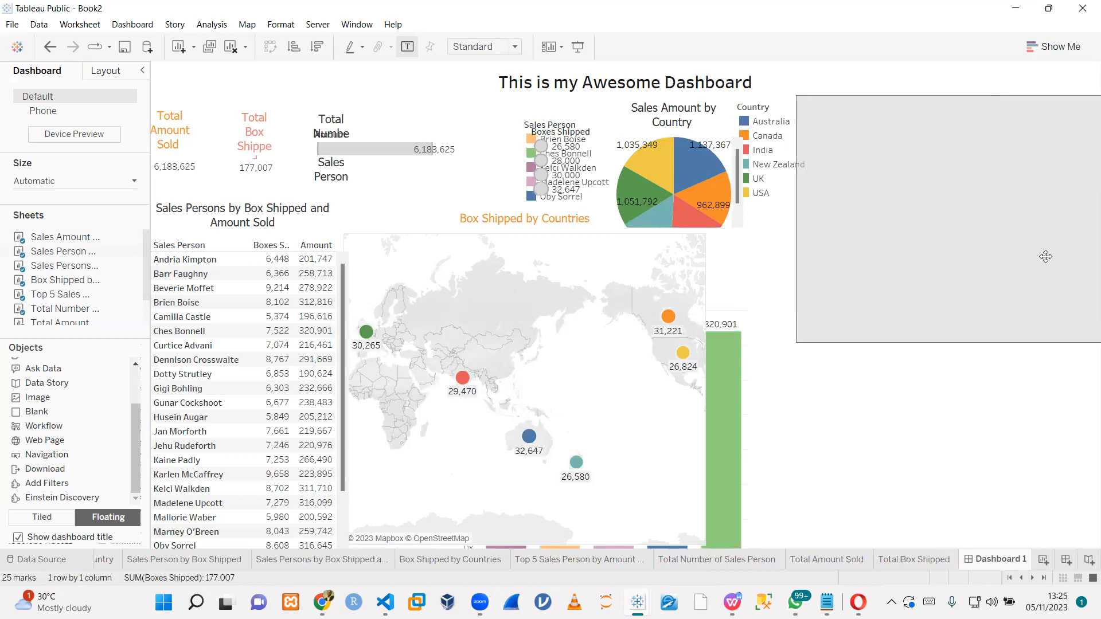
drag(797, 343, 827, 256)
drag(1019, 97, 932, 276)
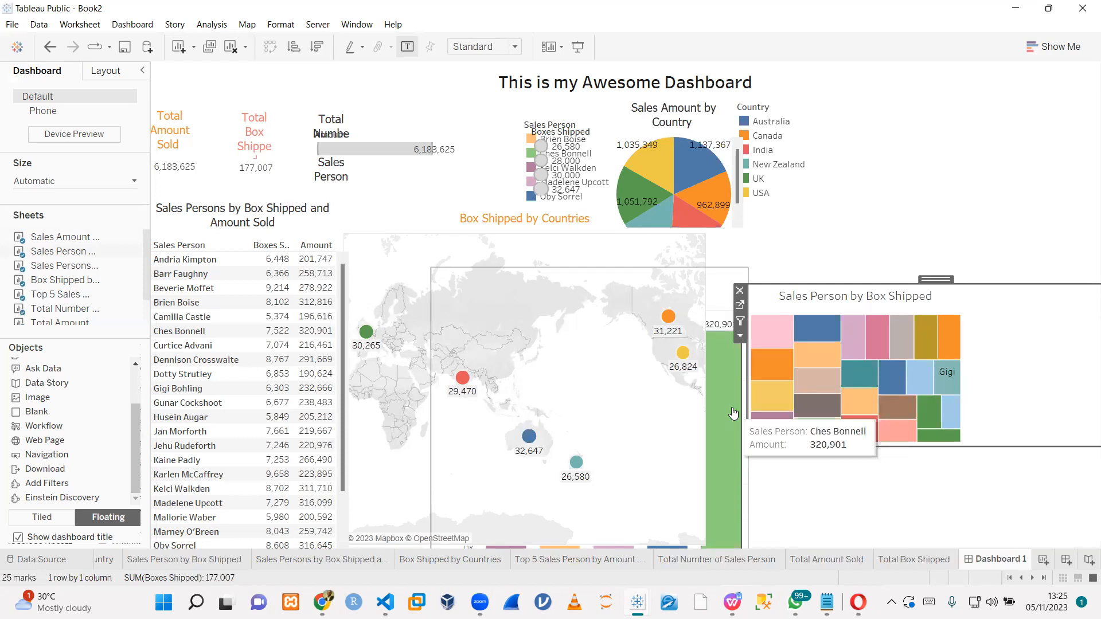
- Enlarge the Sales Person by Box Shipped treemap upward and downward to match the map's height
click(733, 413)
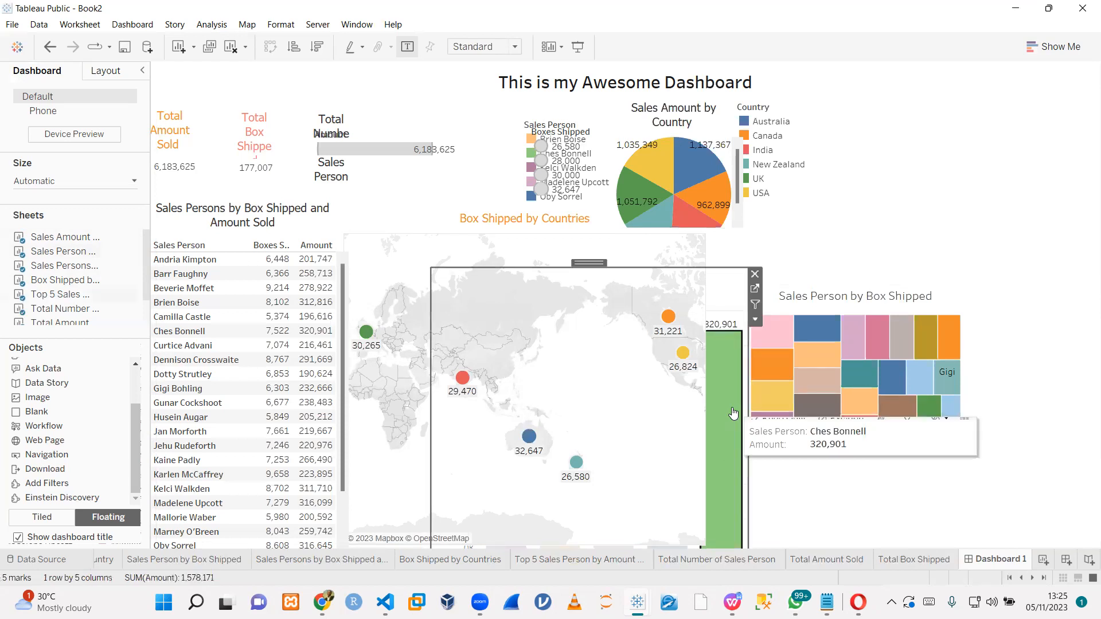
click(733, 413)
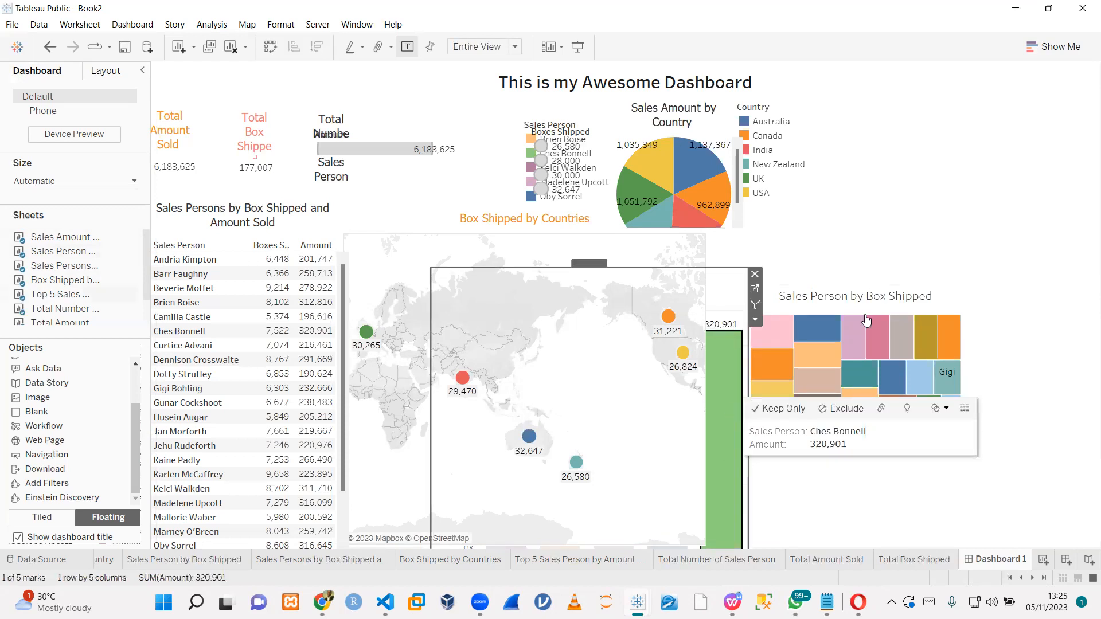
click(778, 283)
drag(762, 284, 750, 241)
drag(1070, 447, 1076, 549)
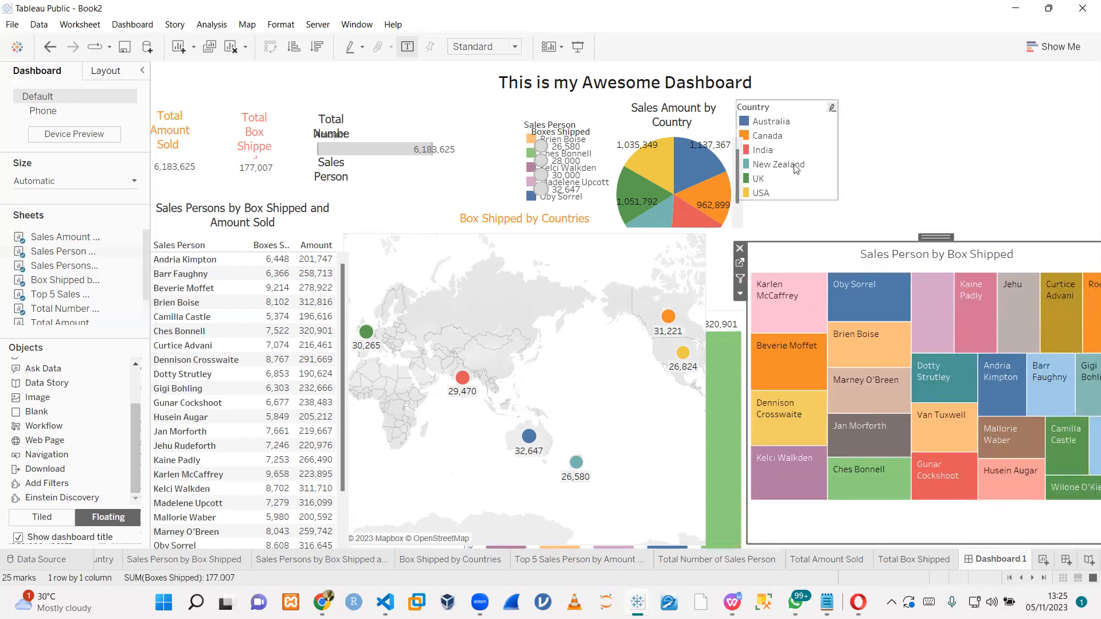
- Widen the pie chart's frame past the Country legend and zoom out the Box Shipped by Countries map
click(764, 108)
drag(778, 228, 920, 230)
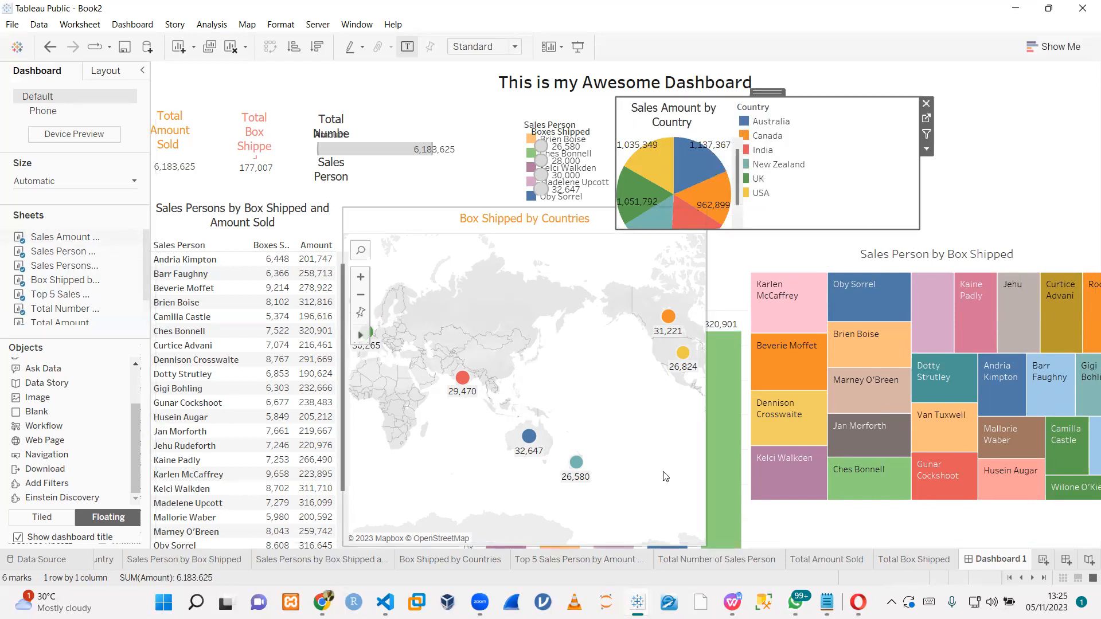
scroll(664, 476, down, 1)
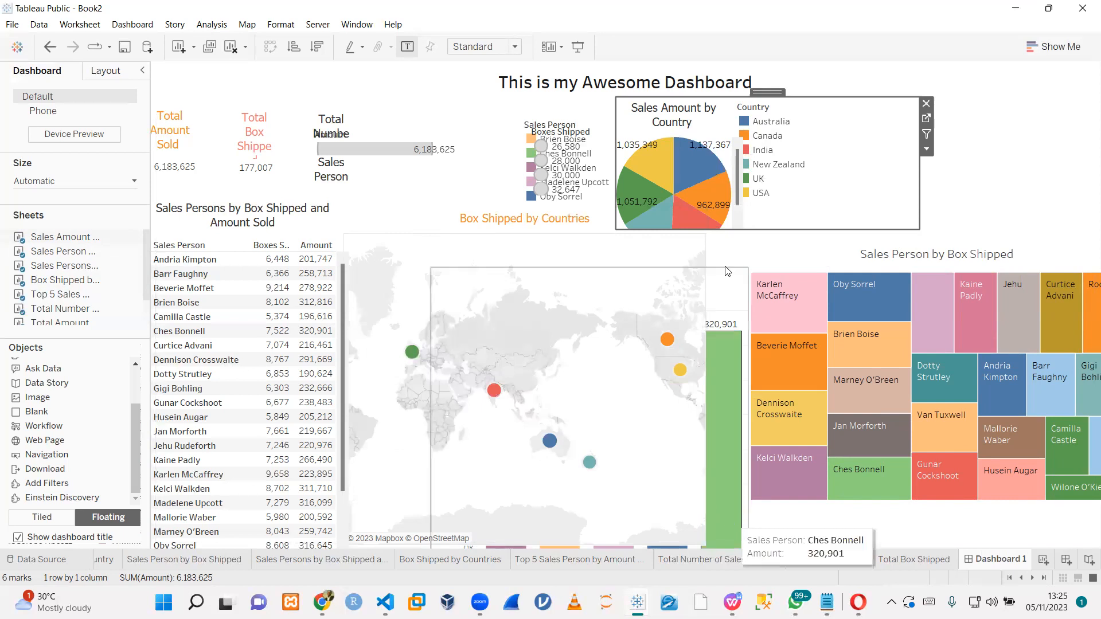
- Move the Top 5 Sales Person by Amount Sold chart above the treemap and shrink its frame to fit there
drag(726, 266, 947, 95)
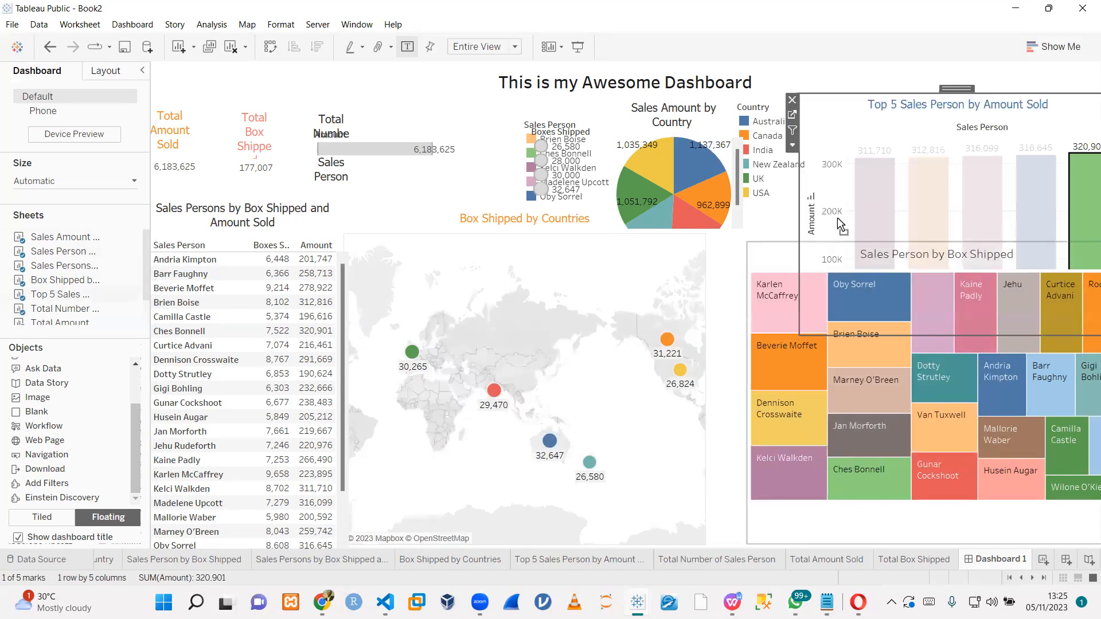
drag(799, 335, 810, 243)
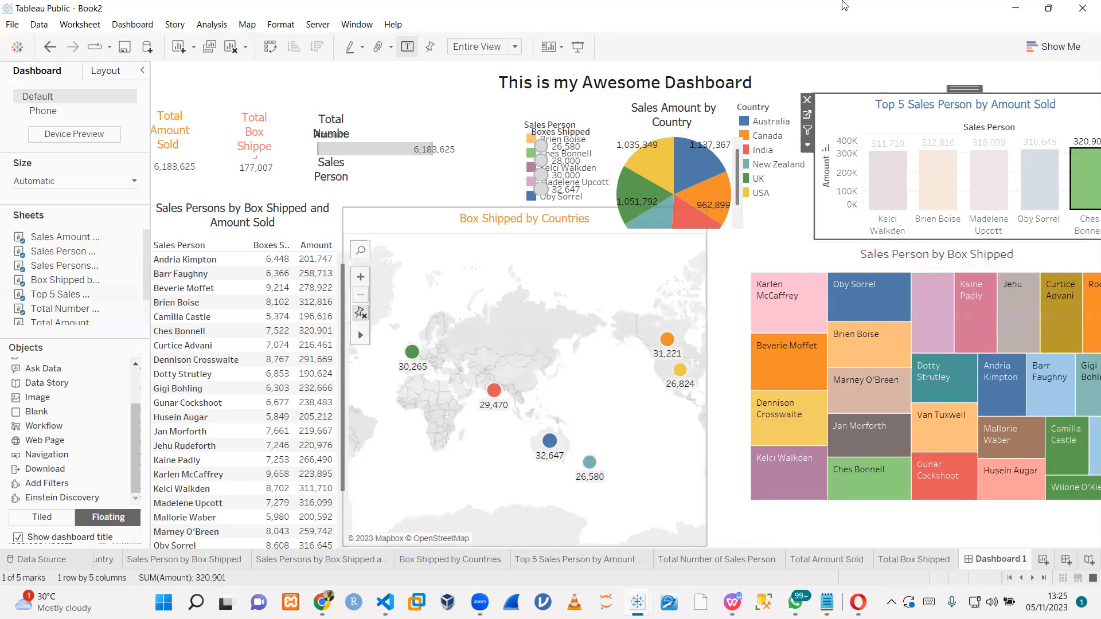
- Lower and shorten the Sales Person by Box Shipped treemap, and enlarge the Top 5 Sales Person chart into the freed space
click(827, 521)
drag(935, 237, 952, 270)
click(947, 251)
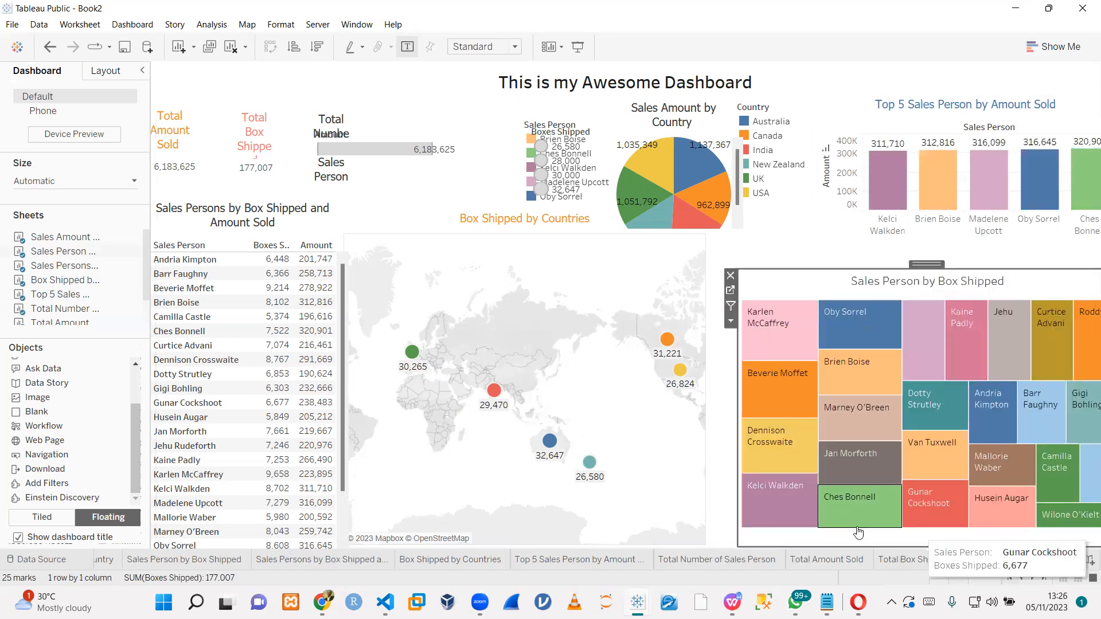
drag(973, 272, 972, 284)
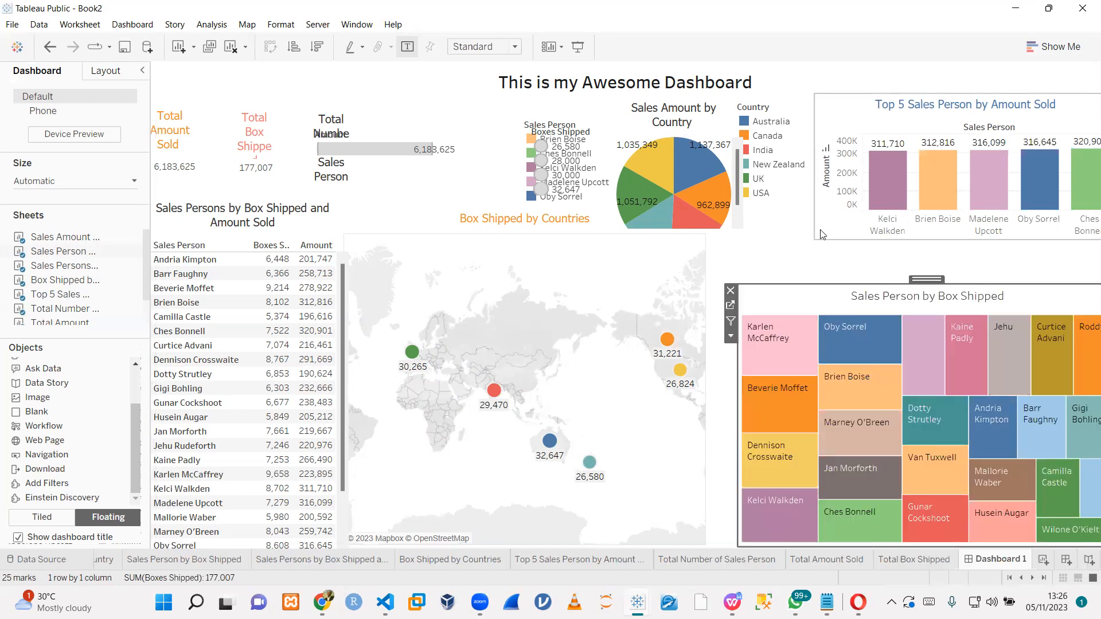
drag(814, 241, 732, 284)
drag(732, 283, 753, 271)
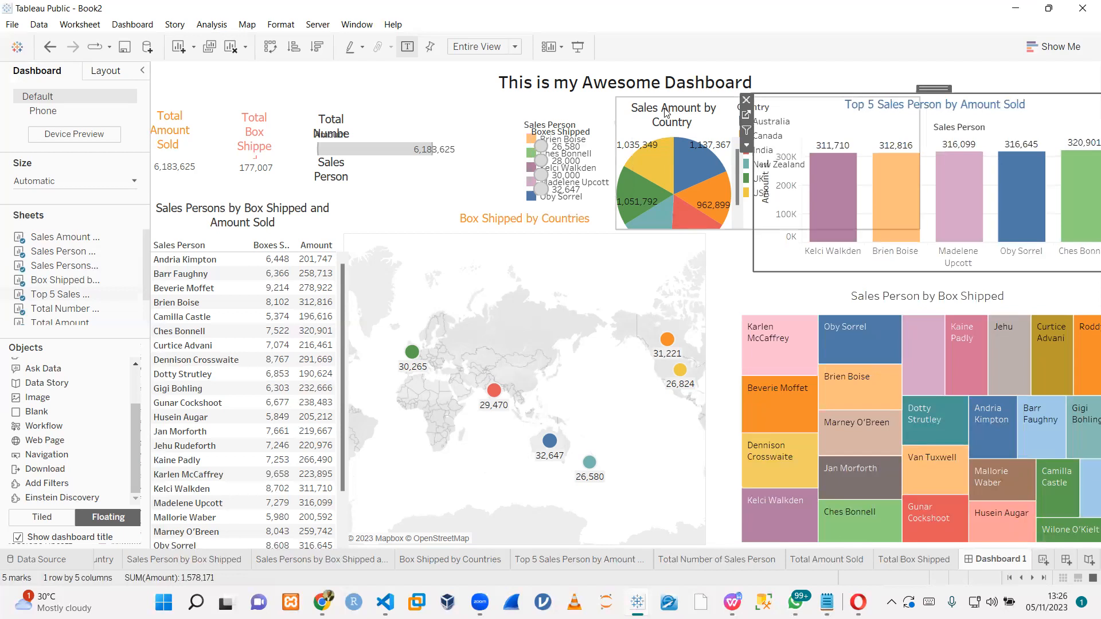
- Narrow the Total Amount Sold and Total Box Shipped frames so they no longer overlap each other or the Total Number of Sales Person sheet
click(181, 134)
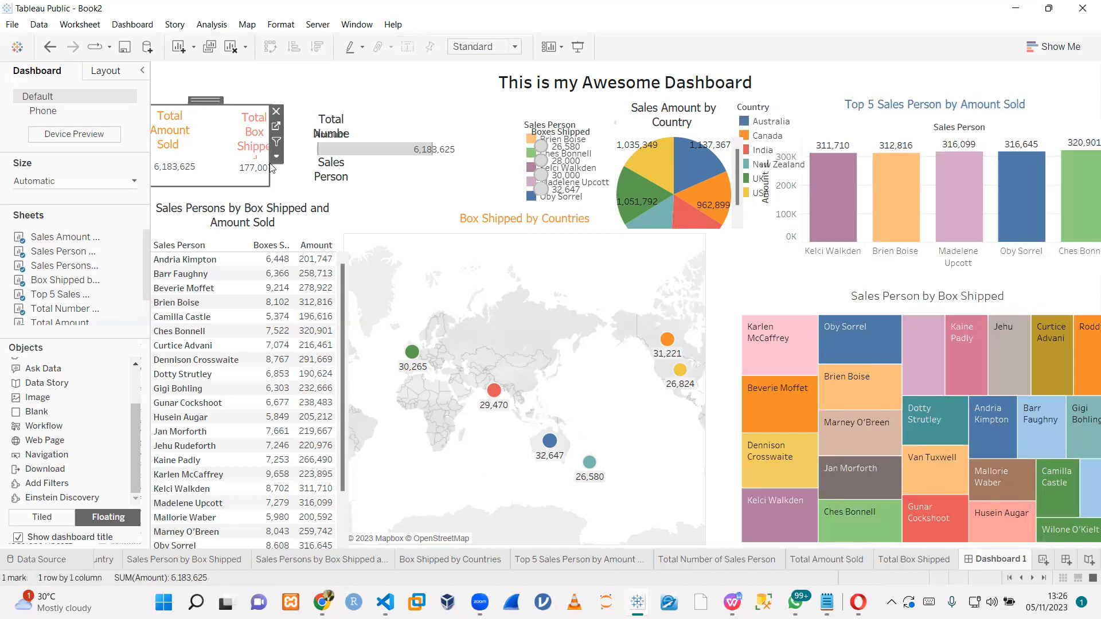
drag(264, 185, 220, 184)
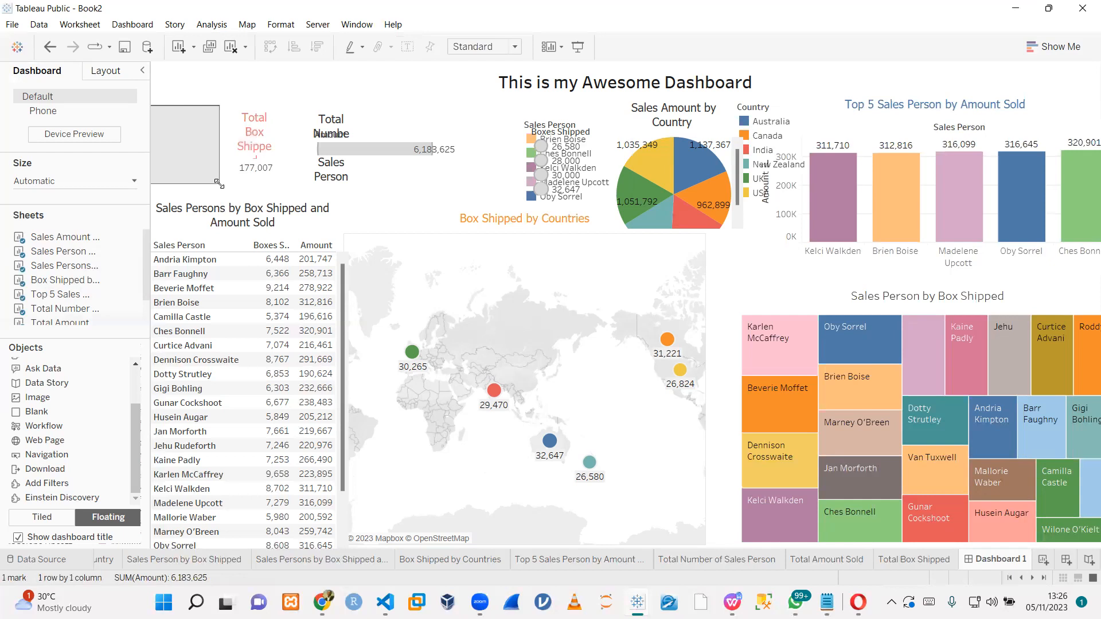
click(275, 120)
drag(538, 182, 298, 185)
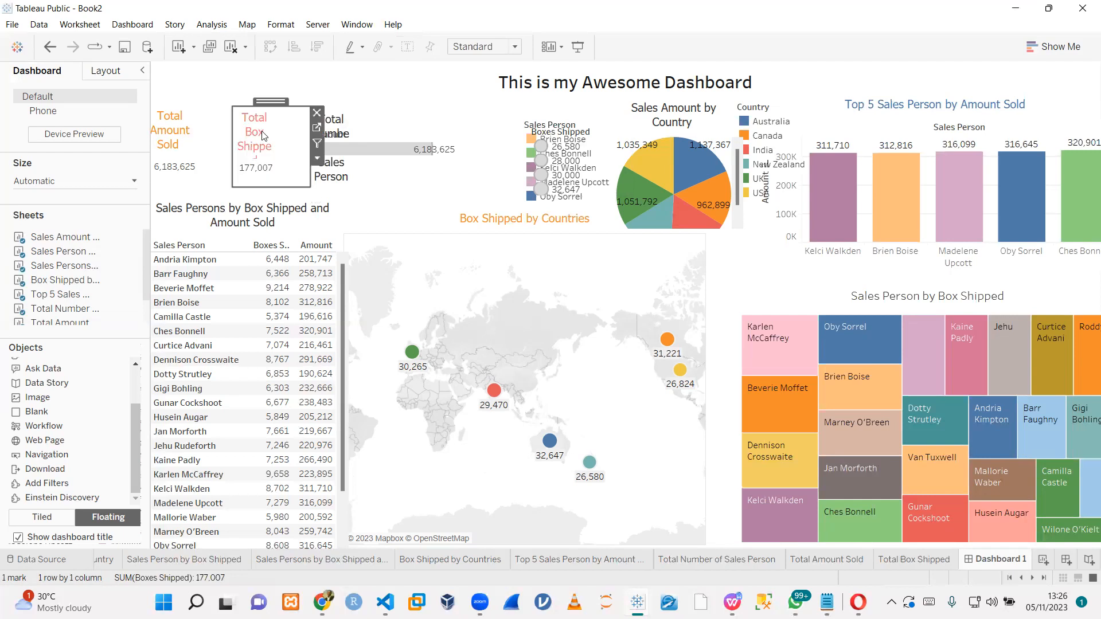
click(176, 138)
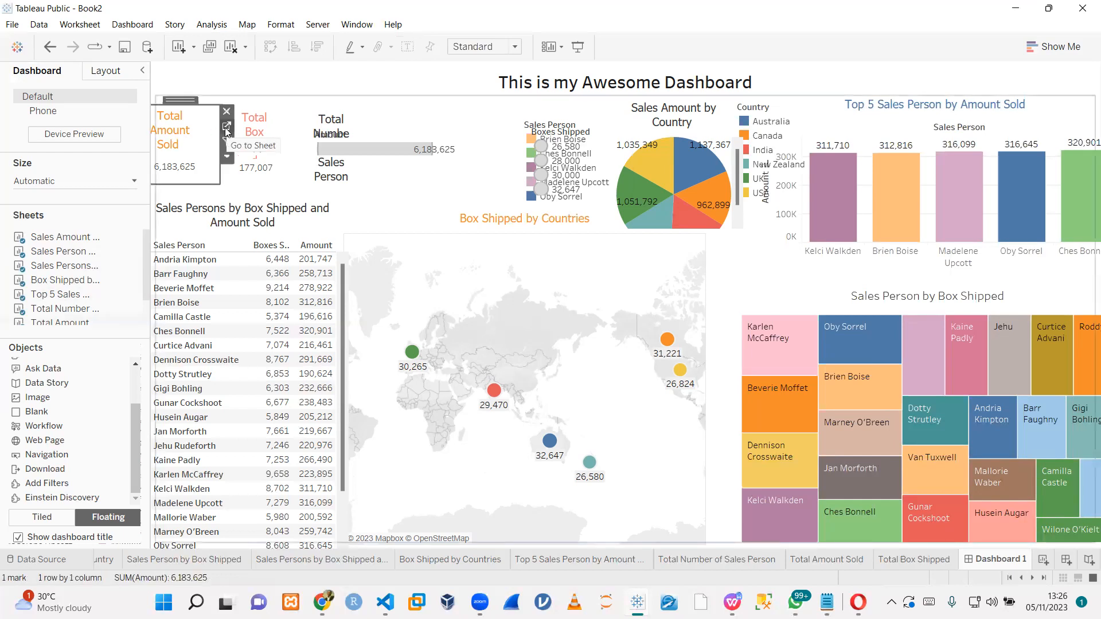
click(823, 564)
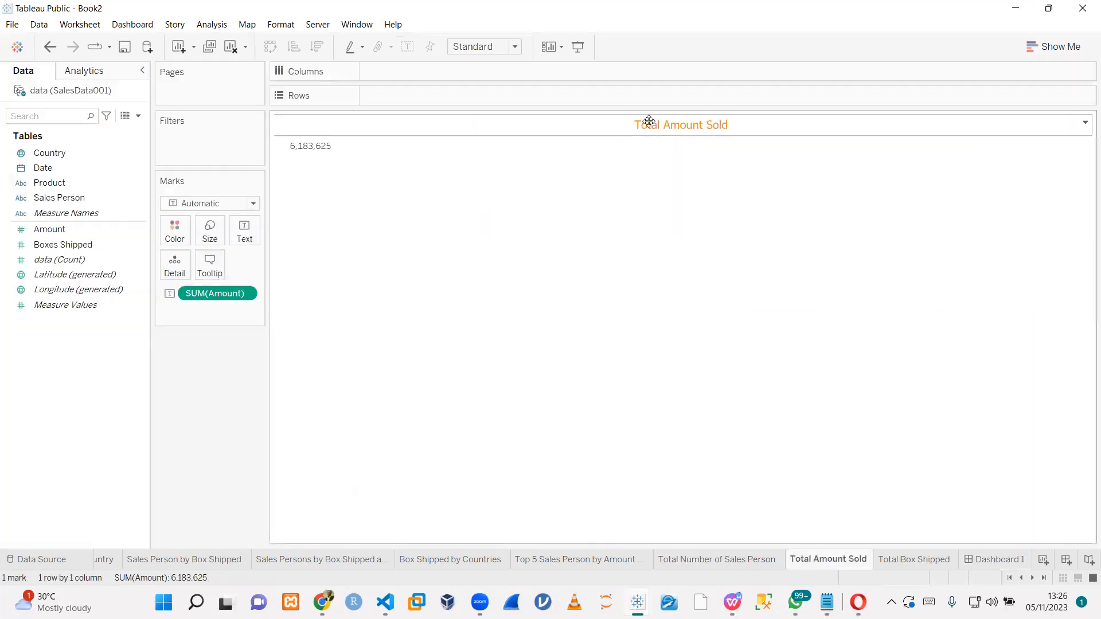
double_click(681, 121)
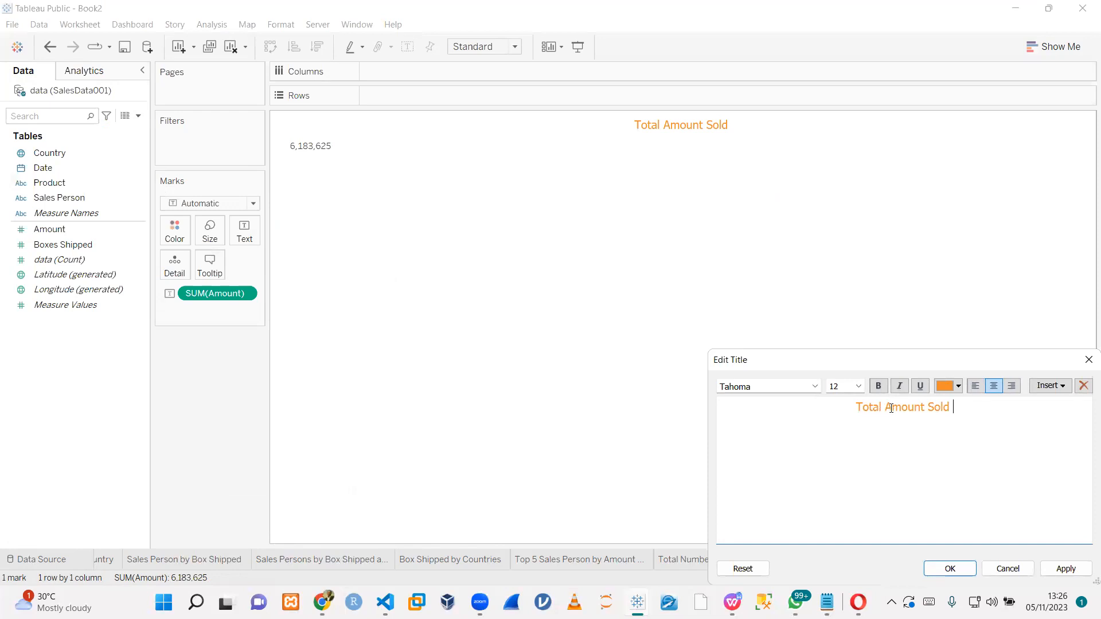
click(1084, 356)
click(981, 560)
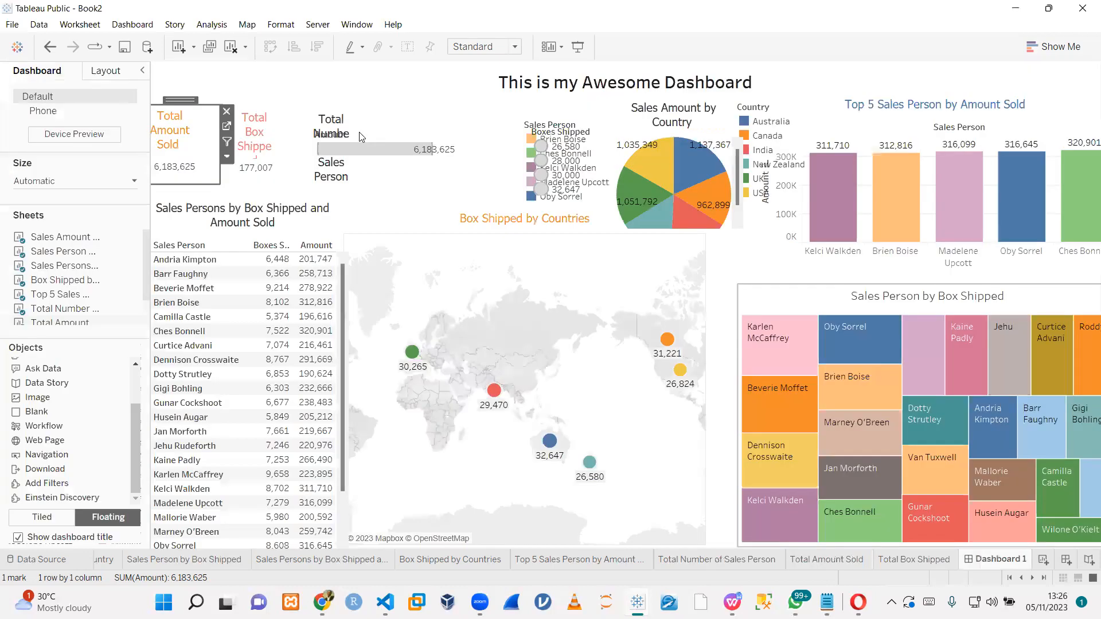
- Remove the Amount legend covering the Total Number of Sales Person sheet and change that sheet's title to a left-aligned "Sales Person-Count"
click(358, 134)
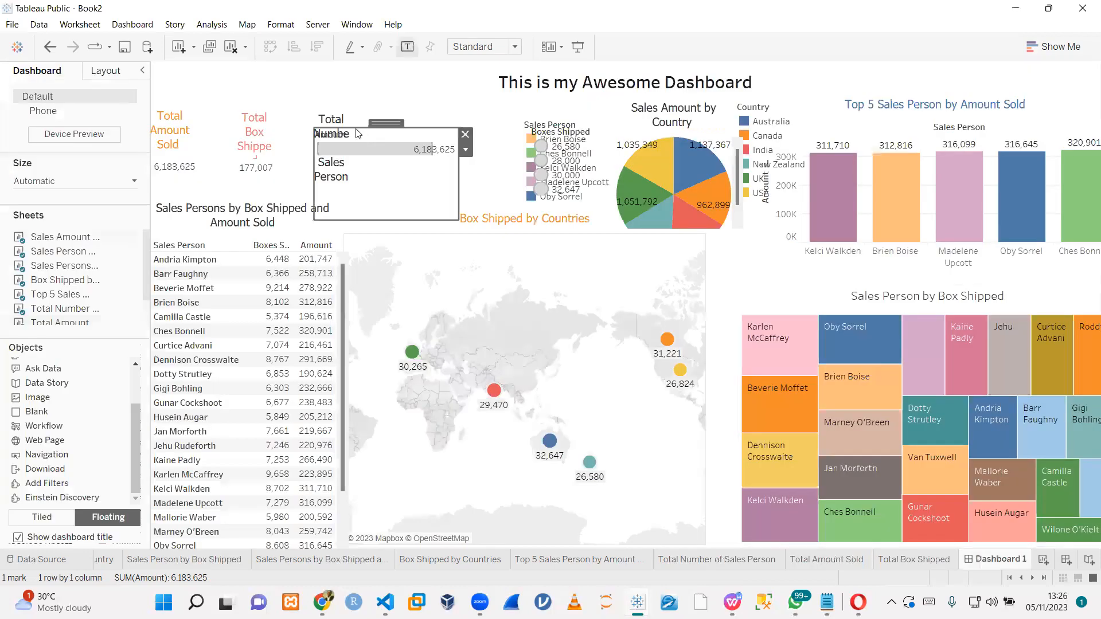
click(463, 133)
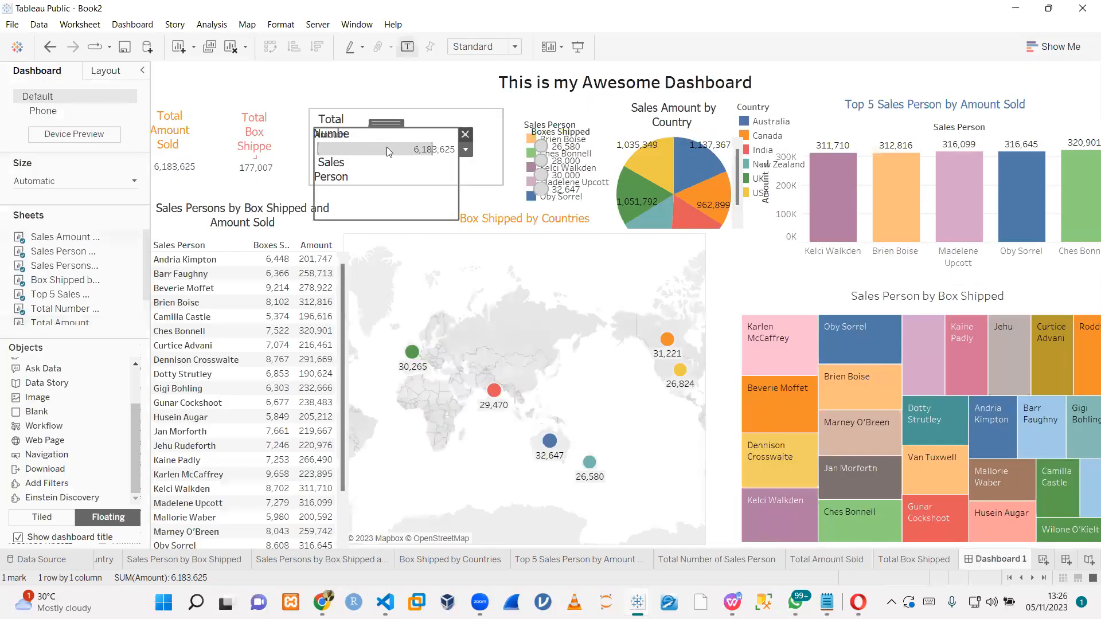
click(334, 137)
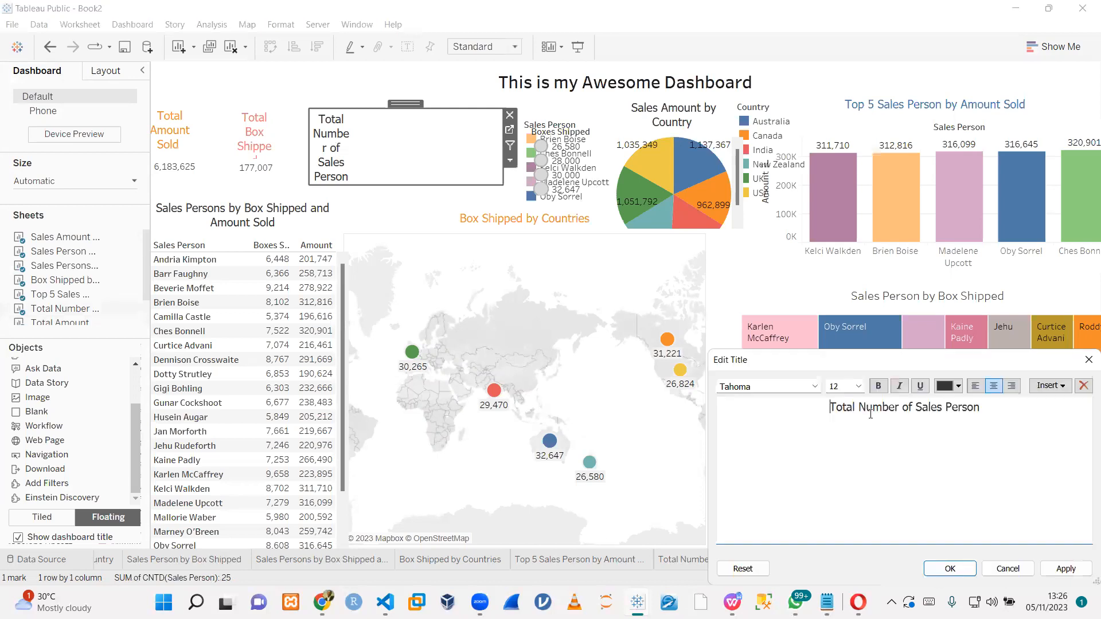
drag(870, 414, 853, 422)
click(959, 416)
key(ctrl+a)
key(Caps_Lock)
text(Sales Person-)
key(Caps_Lock)
text(C)
key(Caps_Lock)
text(ount)
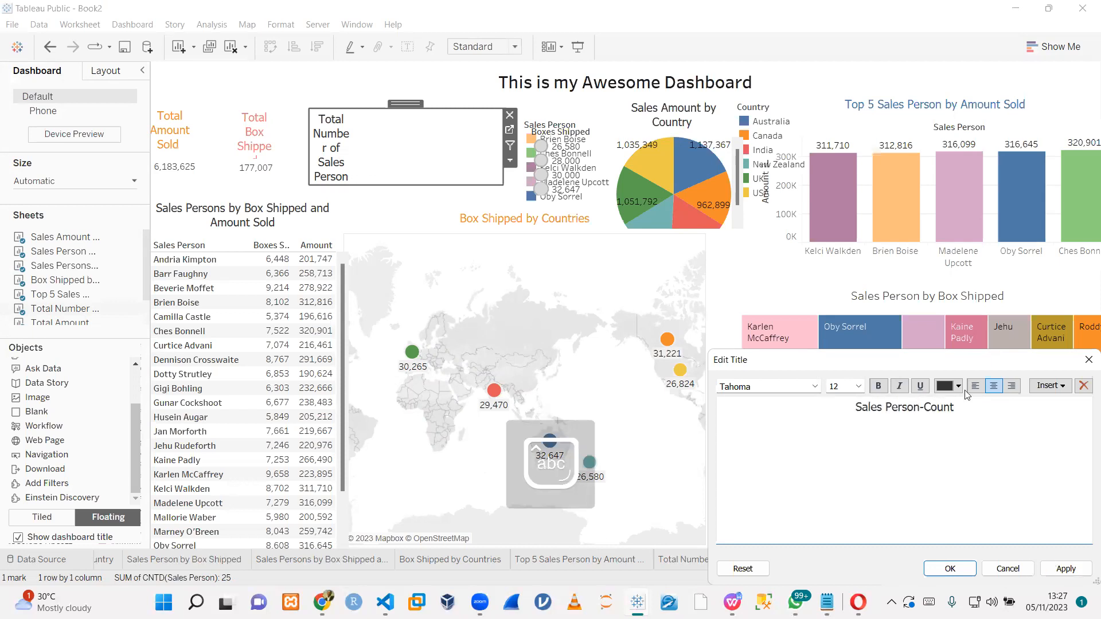
click(1060, 568)
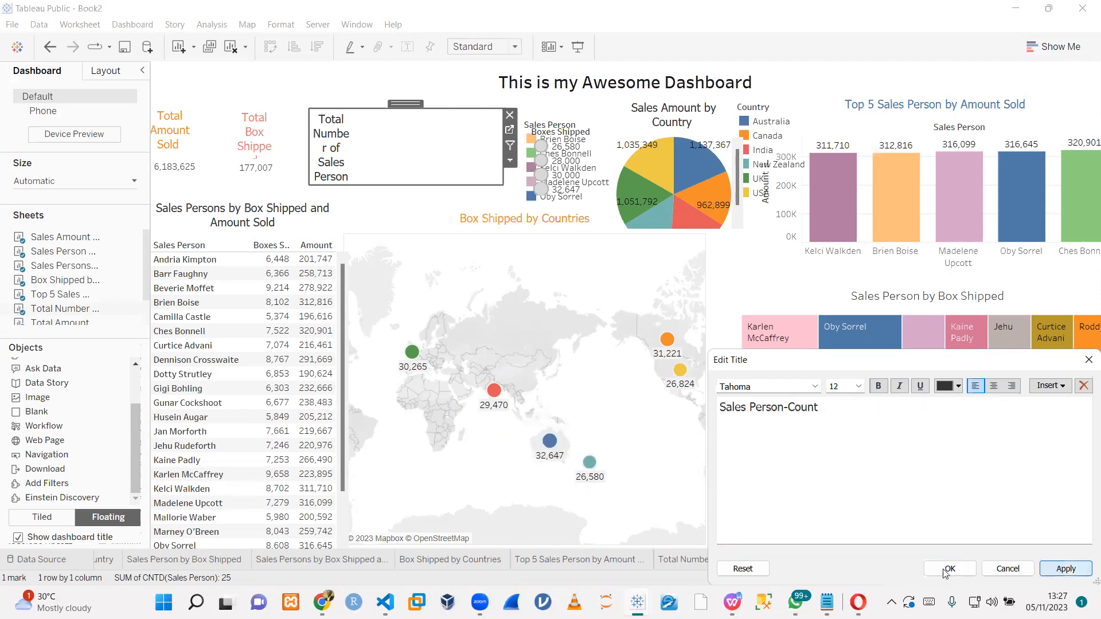
click(947, 570)
- Extend the Sales Person-Count frame slightly downward and toward the Total Box Shipped sheet
drag(501, 184, 503, 197)
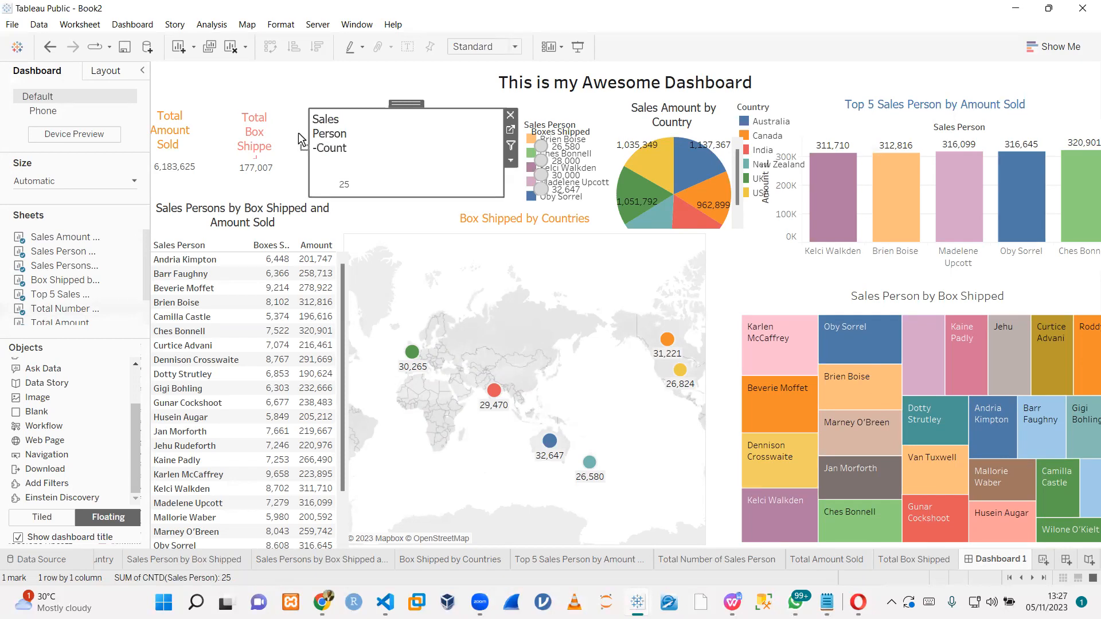
key(Delete)
key(ctrl+z)
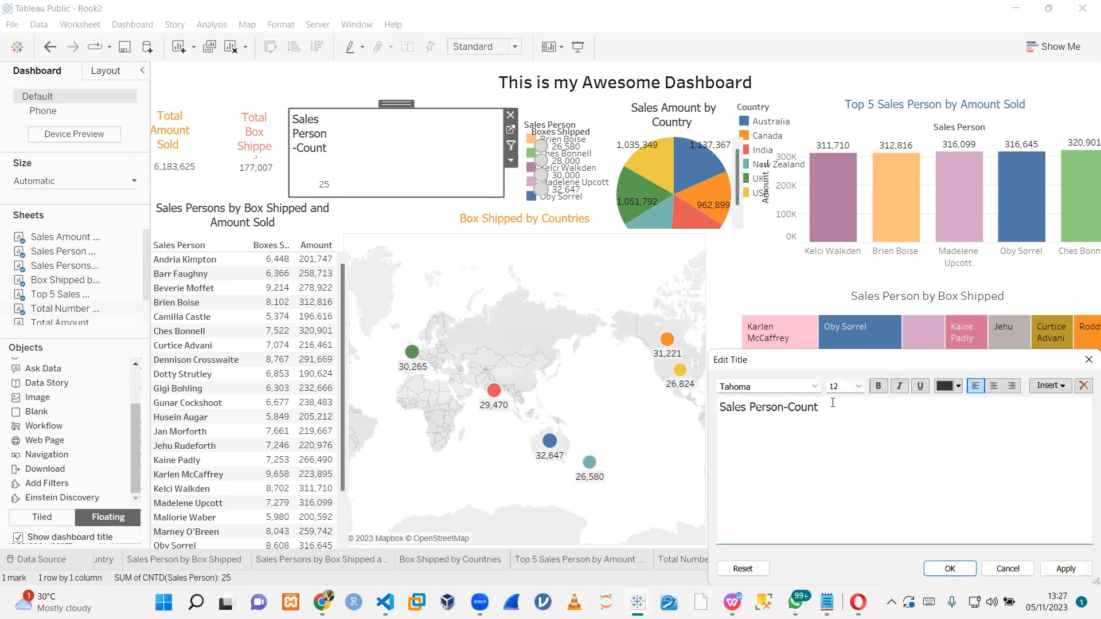
- Set the Sales Person-Count title's font size to 10
click(857, 388)
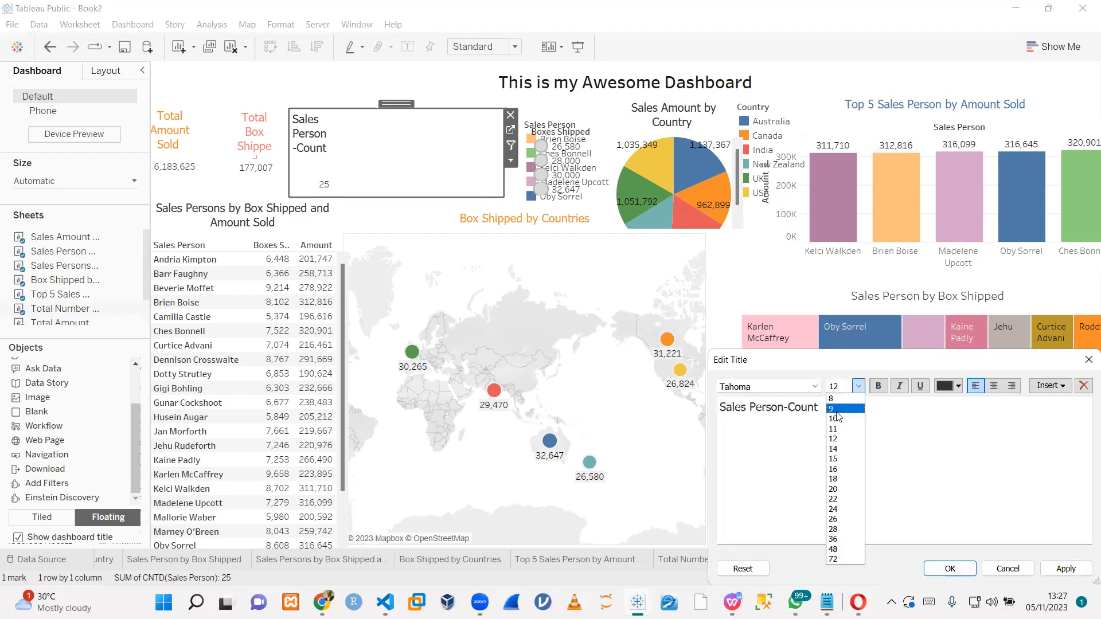
click(840, 418)
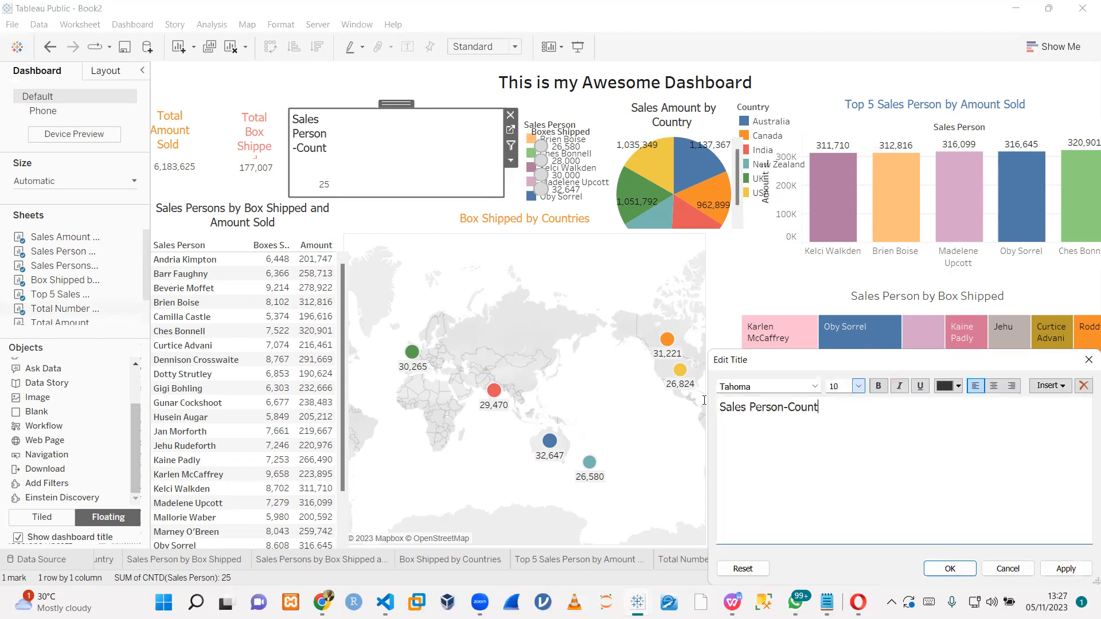
drag(819, 407, 704, 400)
click(858, 388)
click(1031, 575)
click(1015, 568)
- Set the Total Box Shipped title to font size 10 and left-align it
click(245, 137)
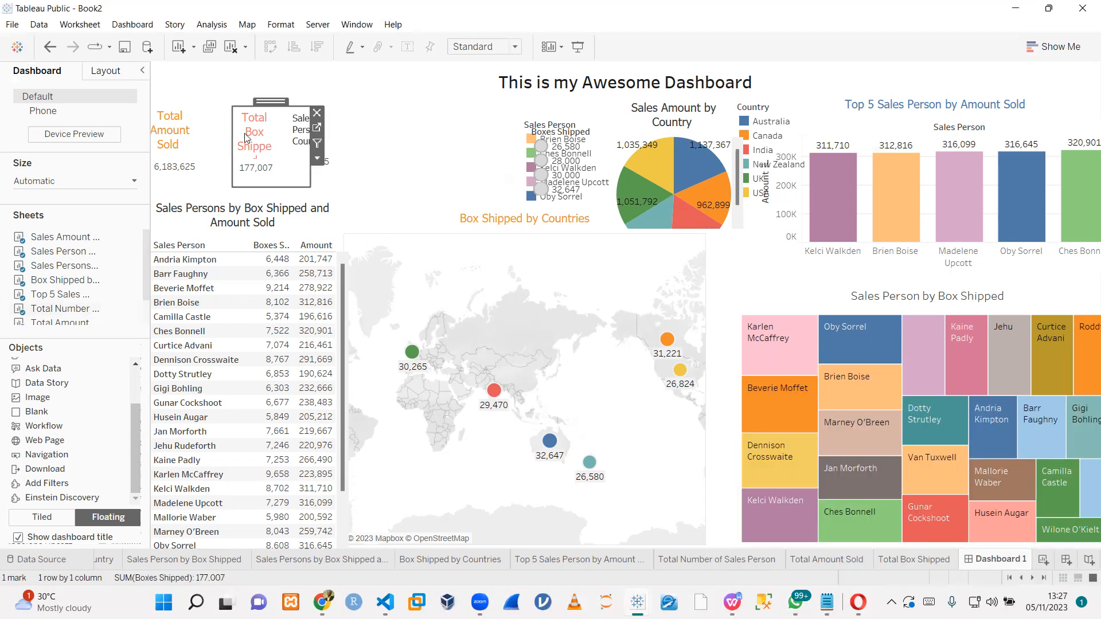
double_click(245, 137)
drag(964, 410, 818, 404)
click(857, 387)
click(843, 419)
click(1066, 569)
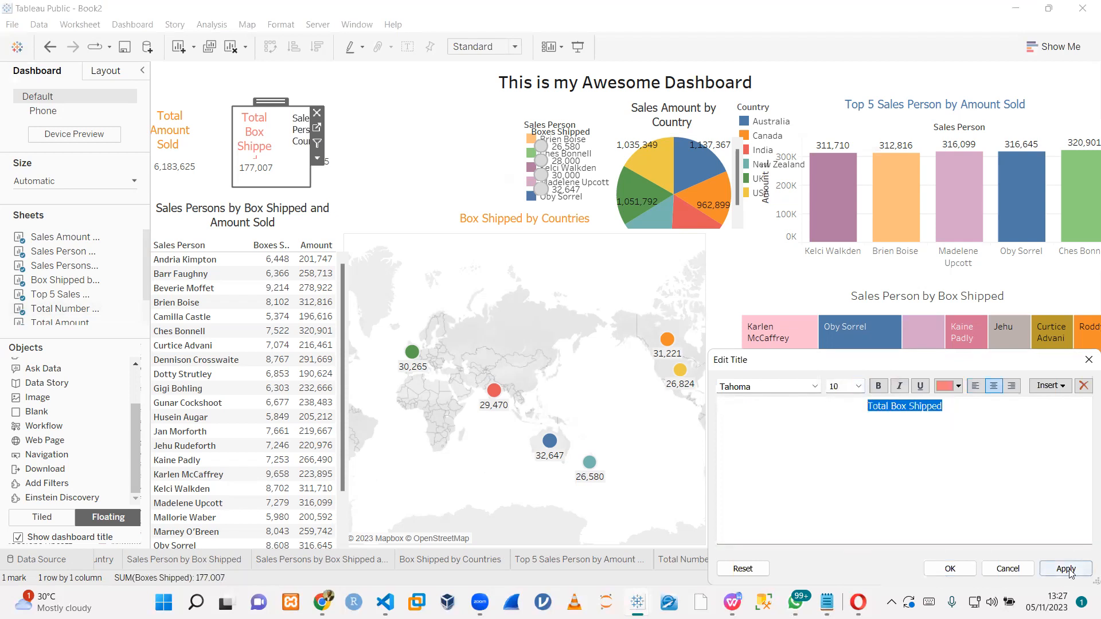
click(974, 387)
click(950, 569)
- Set the Total Amount Sold title to font size 10 and left-align it
click(172, 135)
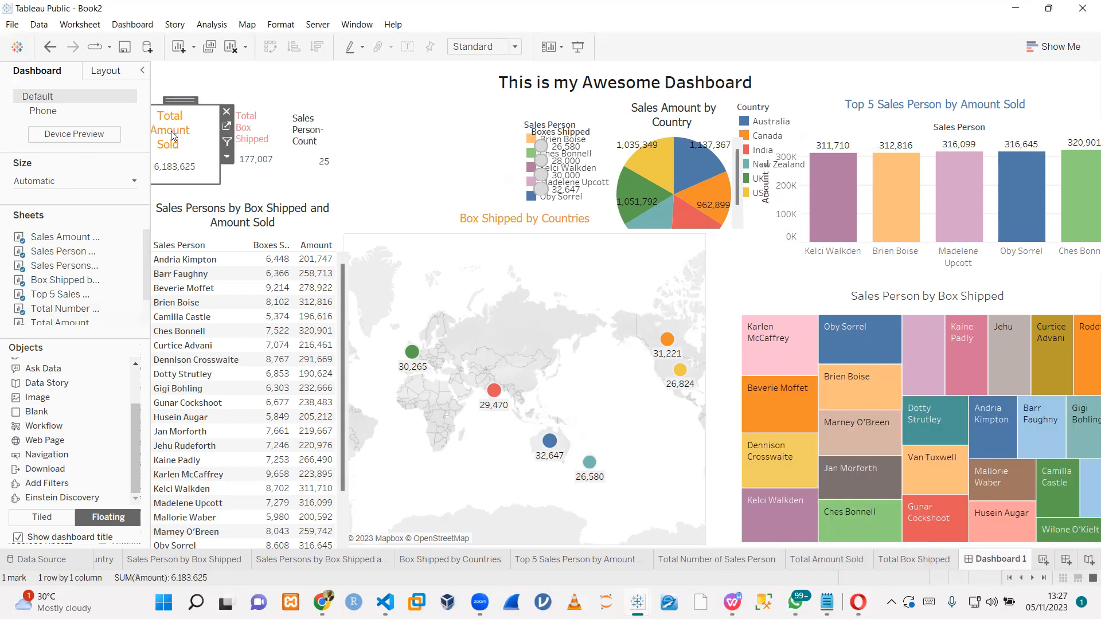
double_click(181, 137)
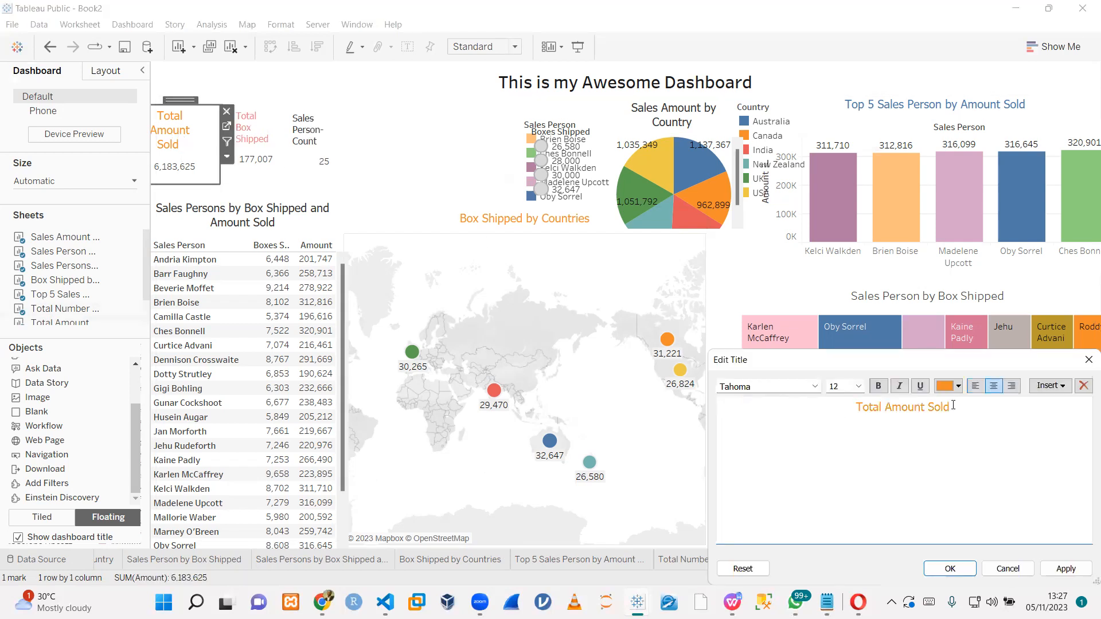
key(ctrl+a)
click(849, 386)
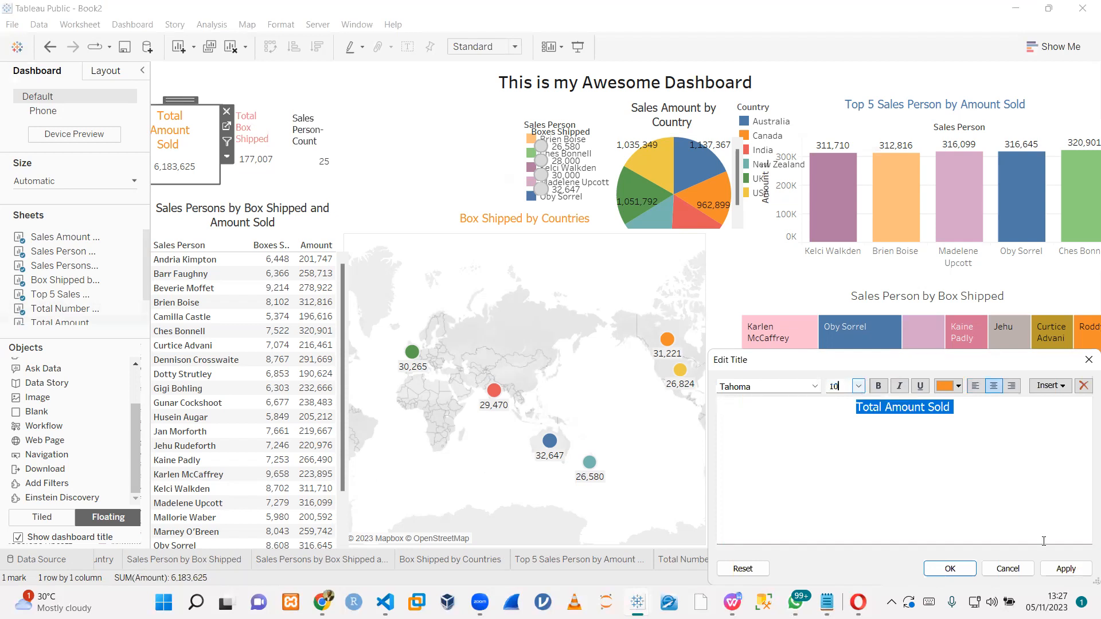
click(975, 386)
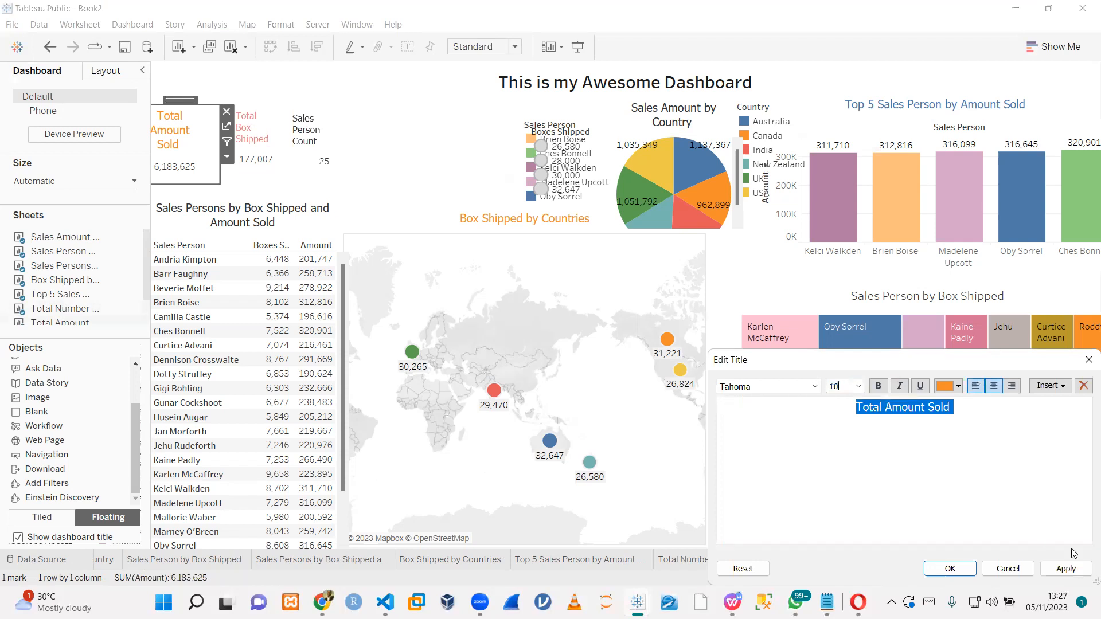
click(968, 573)
- Shrink the Sales Person-Count frame around its text and shift the Total Amount Sold sheet inward until its title is fully visible
click(408, 144)
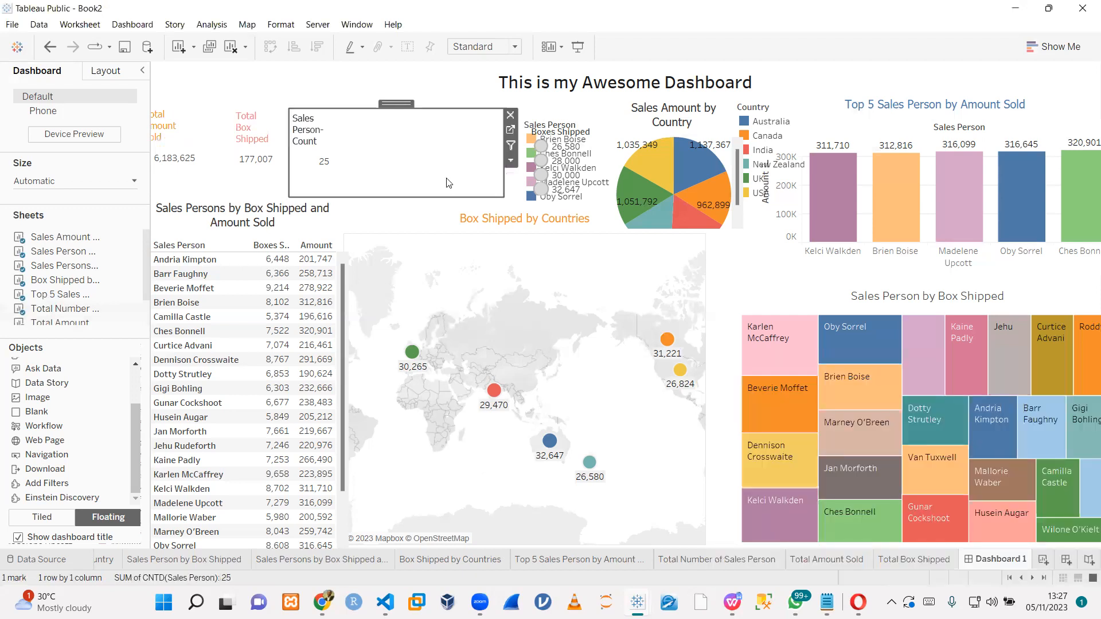
drag(500, 197, 376, 182)
click(241, 182)
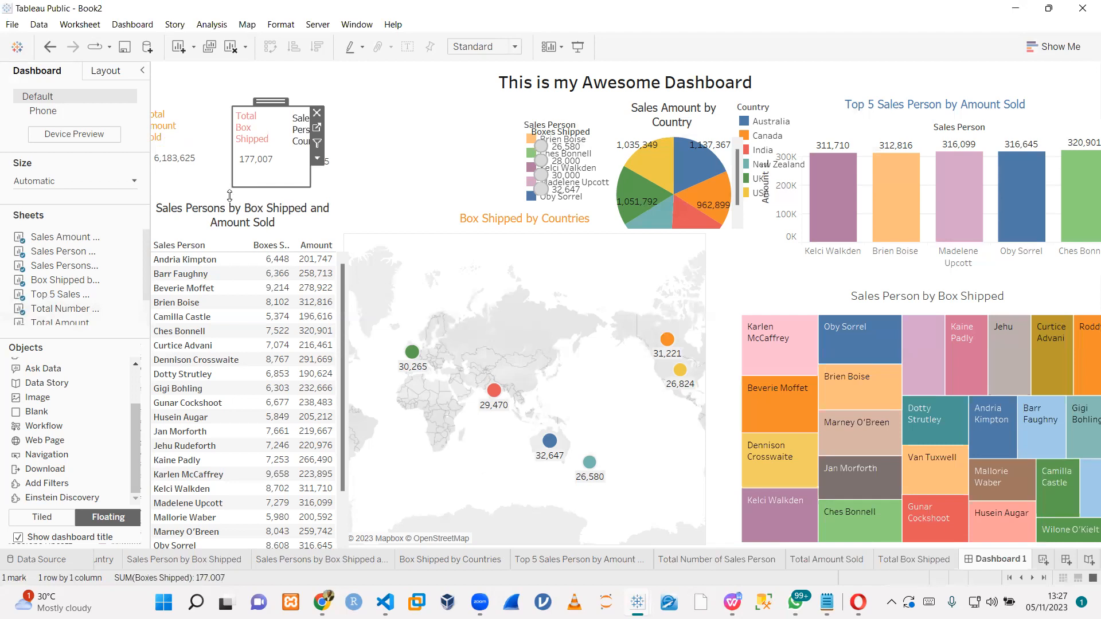
click(184, 136)
drag(178, 103, 194, 100)
- Pull the Boxes Shipped size legend off the Sales Person legend and remove it from the dashboard
click(436, 131)
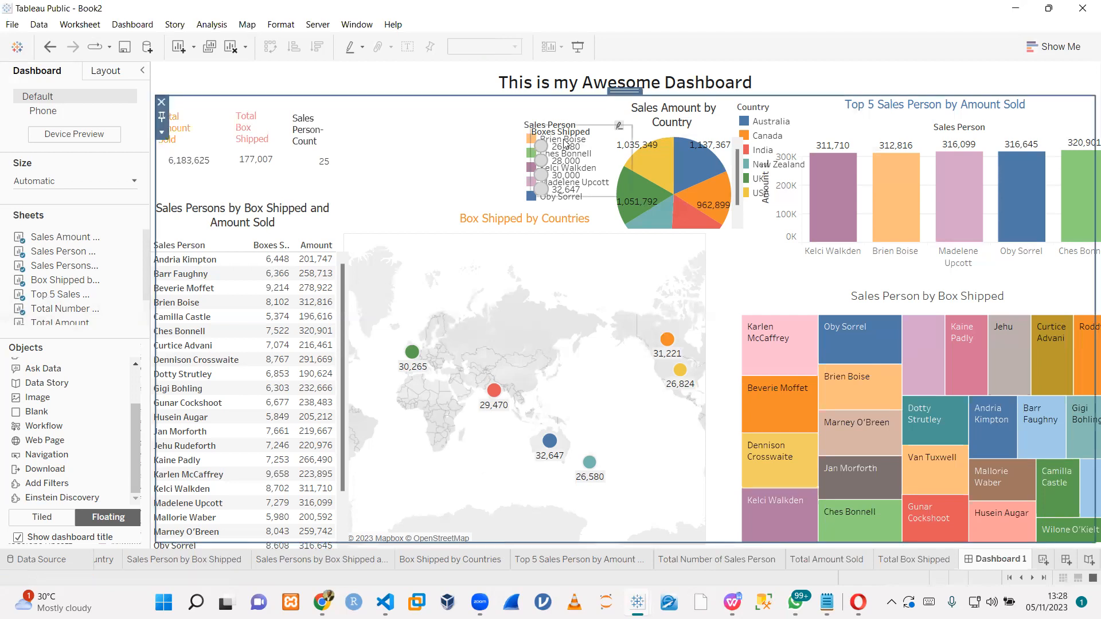
click(531, 139)
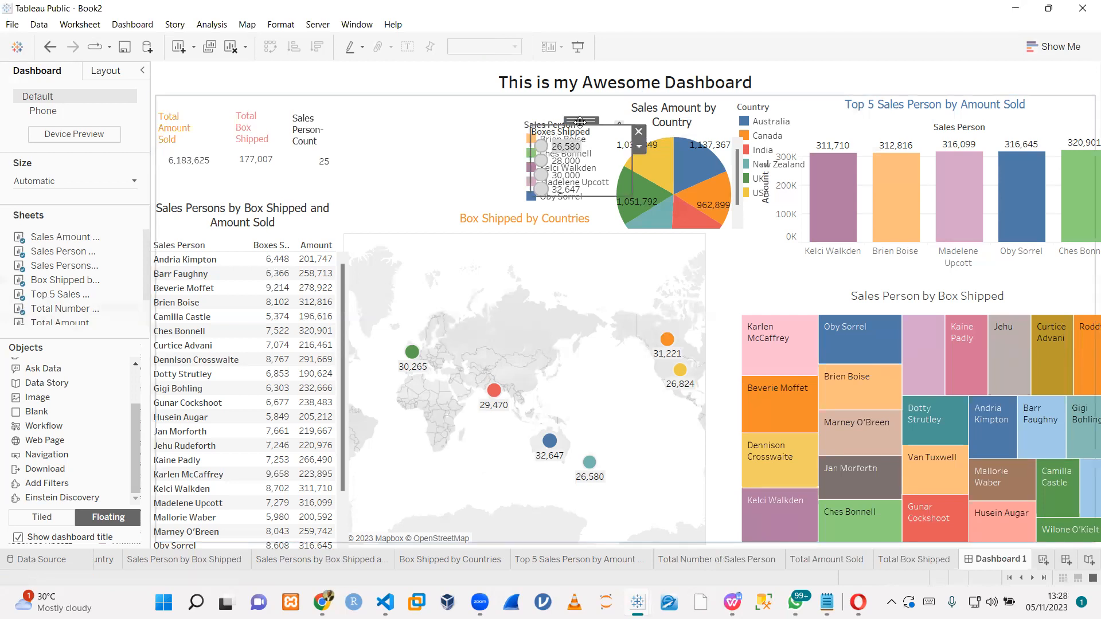
drag(467, 126, 451, 121)
drag(503, 205, 505, 217)
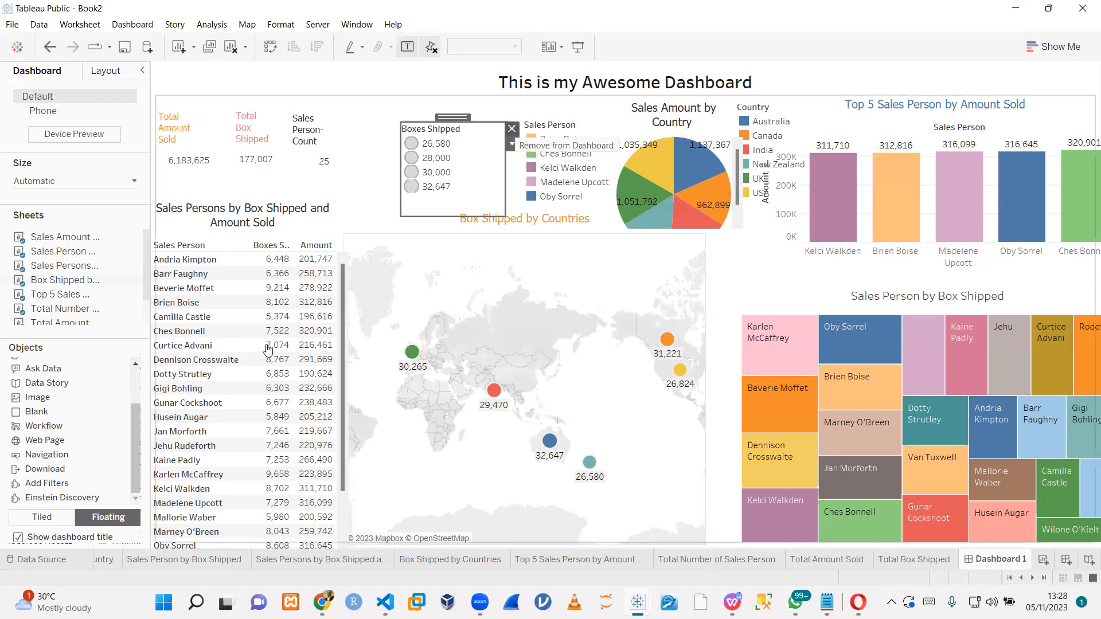
click(512, 133)
- Move the Sales Person color legend down onto the map and the Sales Amount by Country pie chart beside the Sales Person-Count total
click(564, 112)
drag(564, 112, 408, 206)
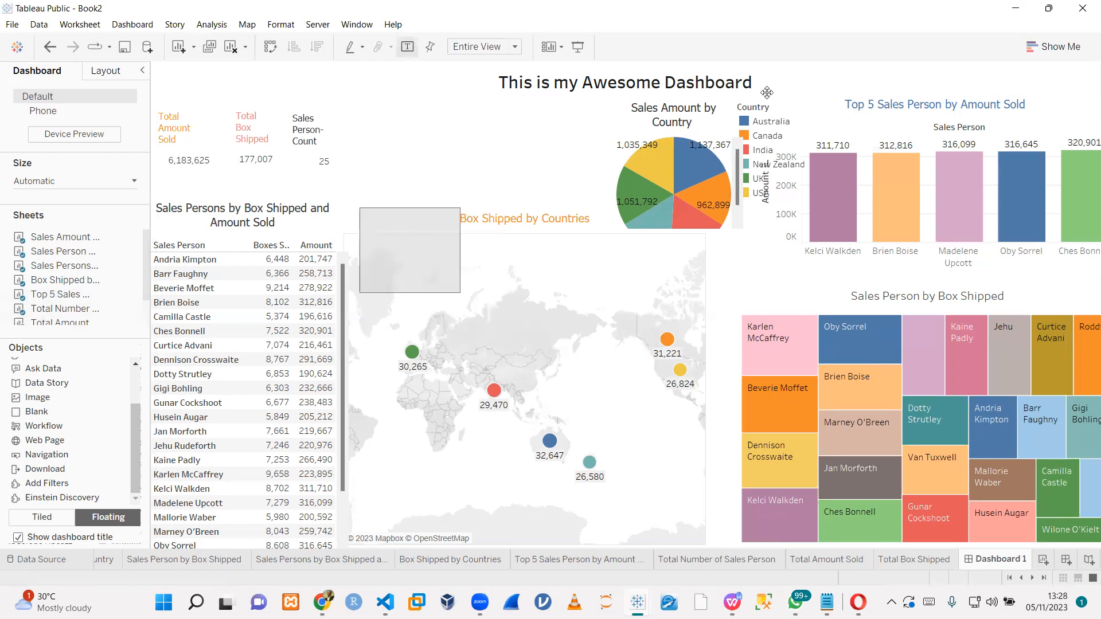
click(709, 100)
drag(735, 99, 491, 92)
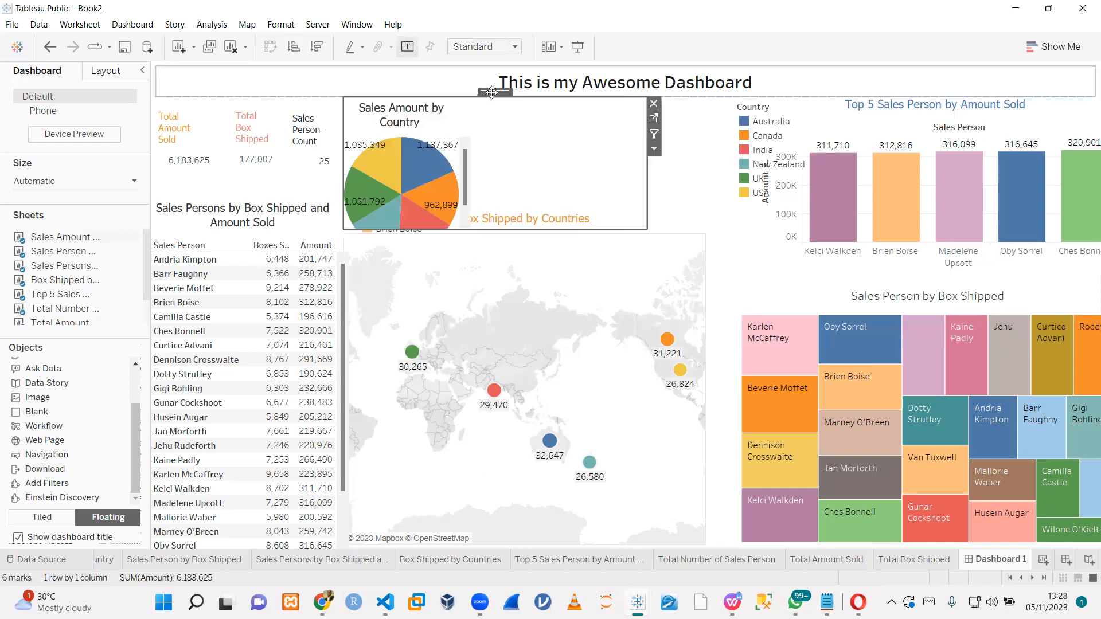
- Lower the top edge of the Box Shipped by Countries map and enlarge the pie chart's frame into the freed space
click(602, 205)
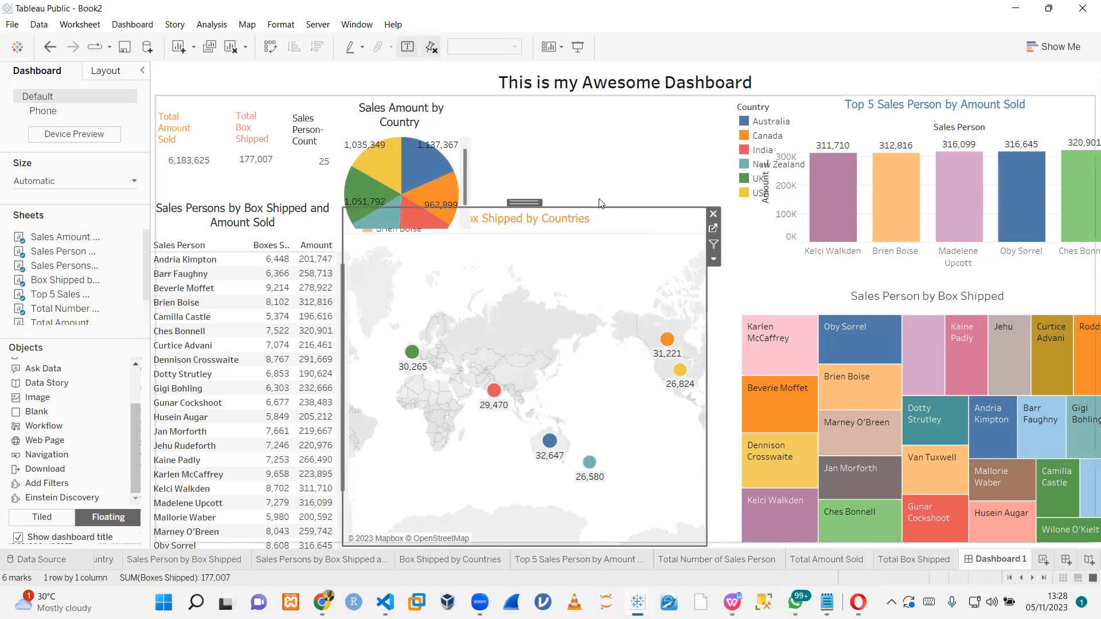
key(Delete)
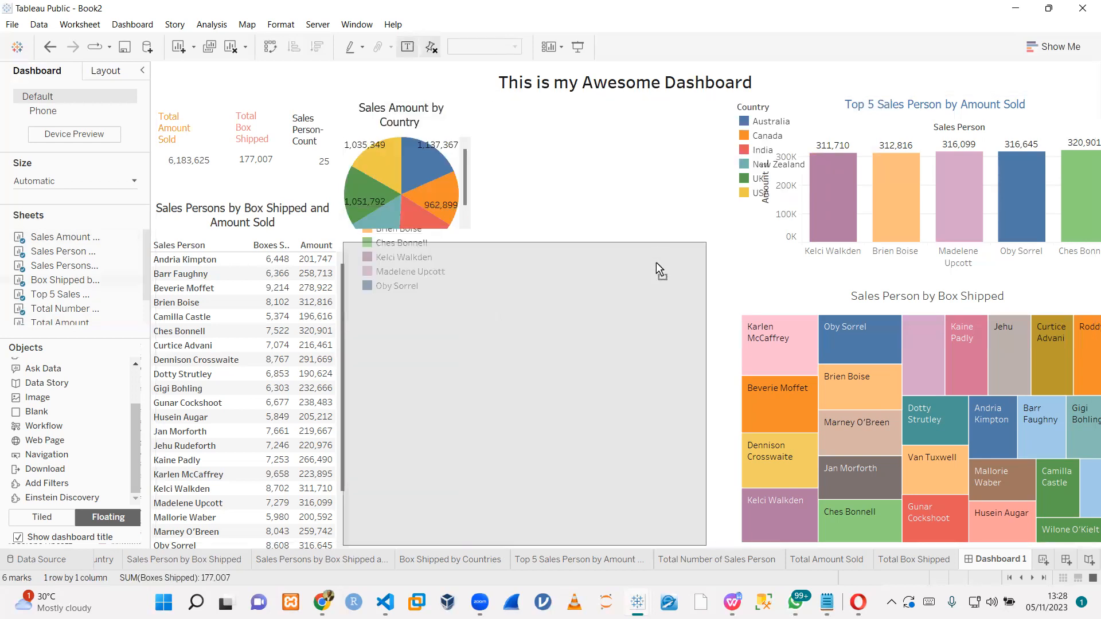
key(ctrl+z)
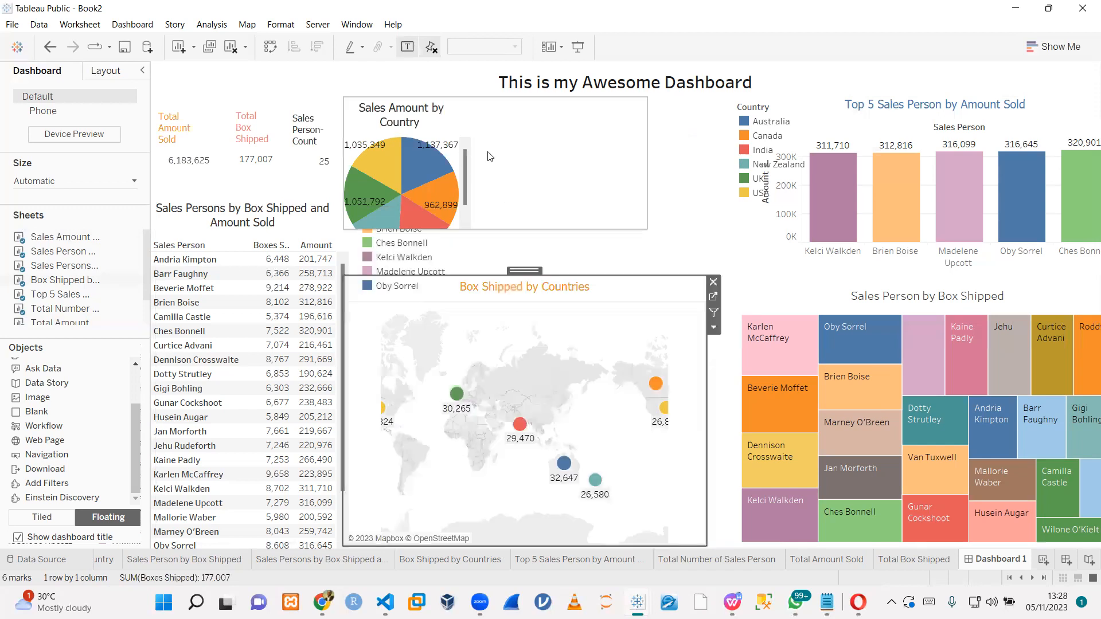
drag(641, 231, 714, 280)
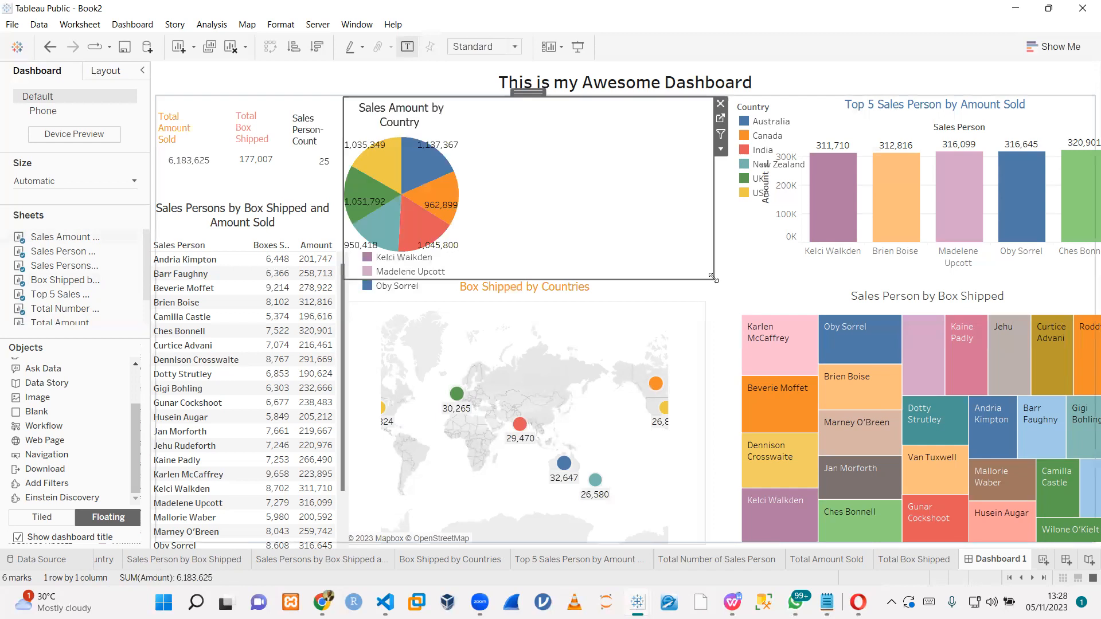
click(400, 289)
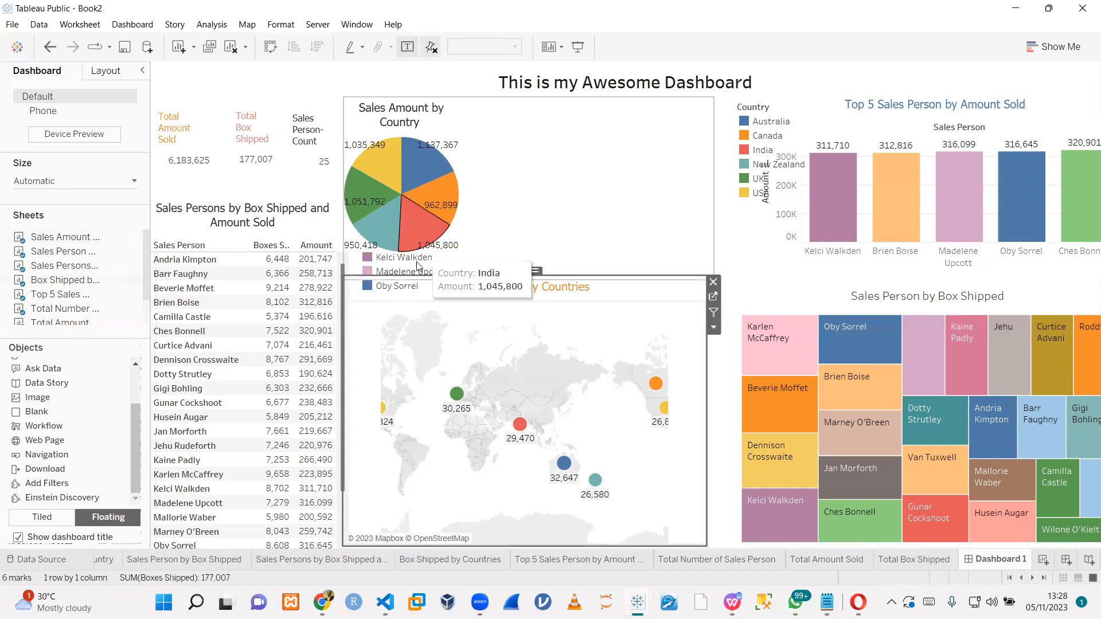
click(417, 264)
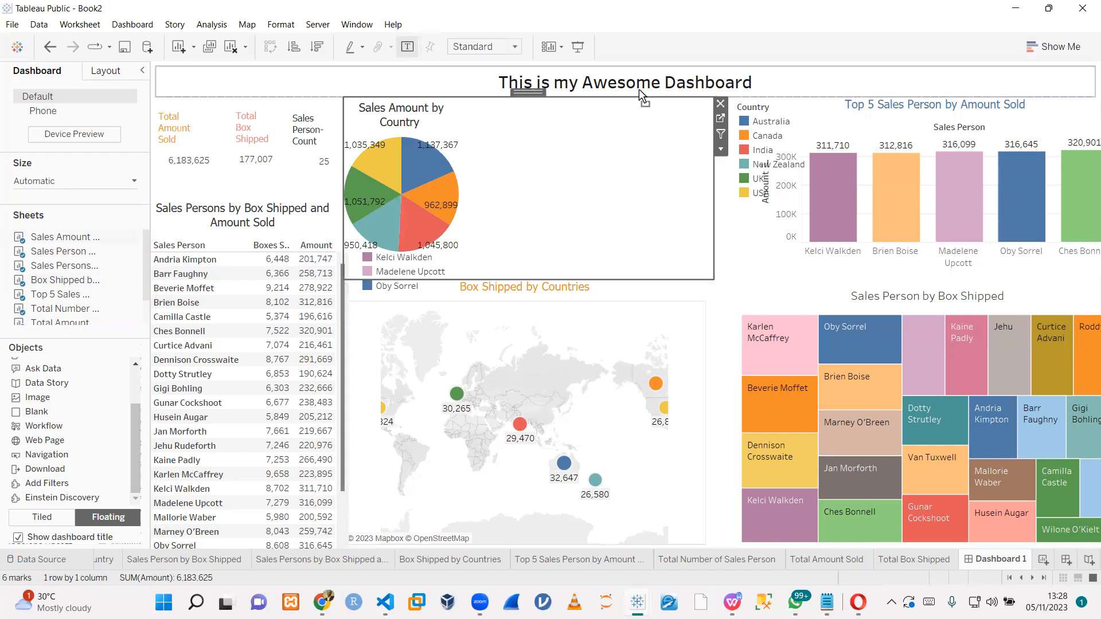
- Move the Sales Person color legend off the pie chart area to just below the Country legend
click(399, 228)
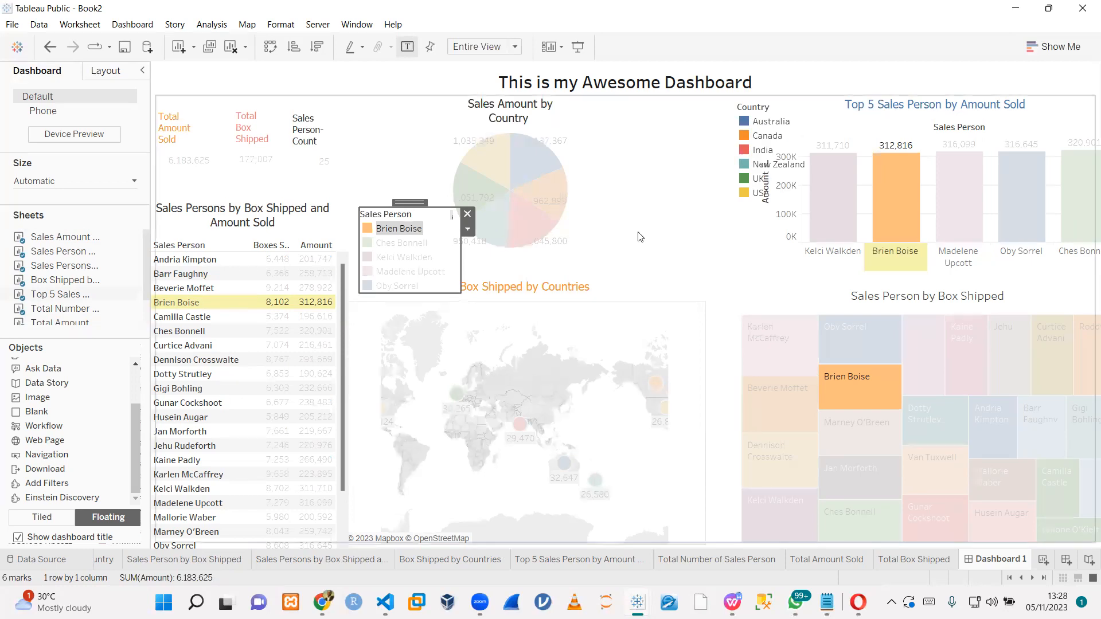
drag(431, 209, 788, 228)
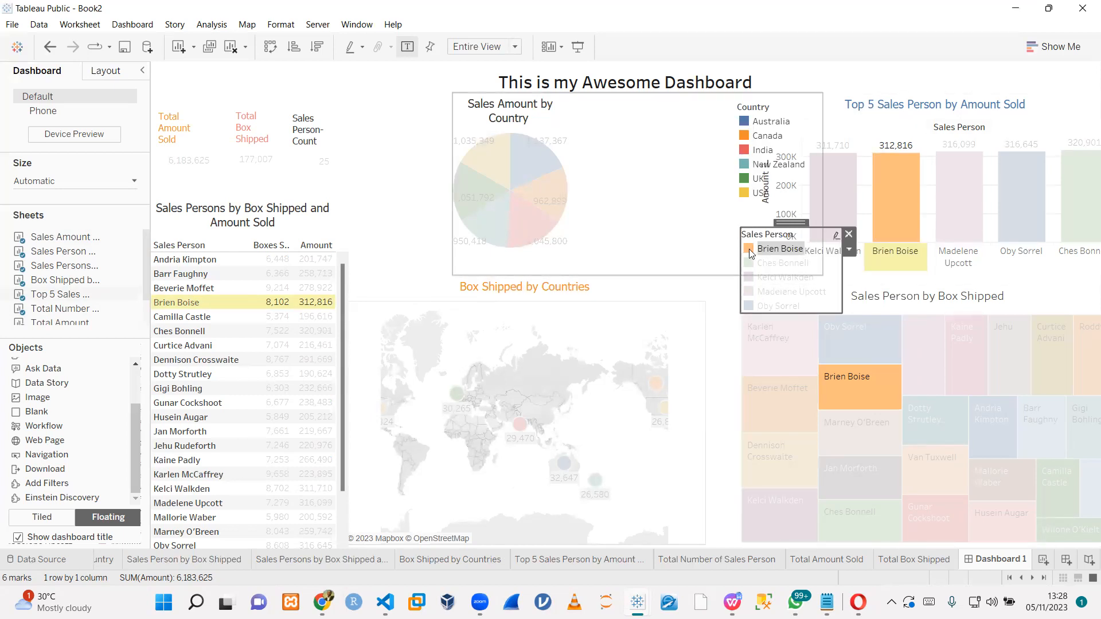
click(769, 265)
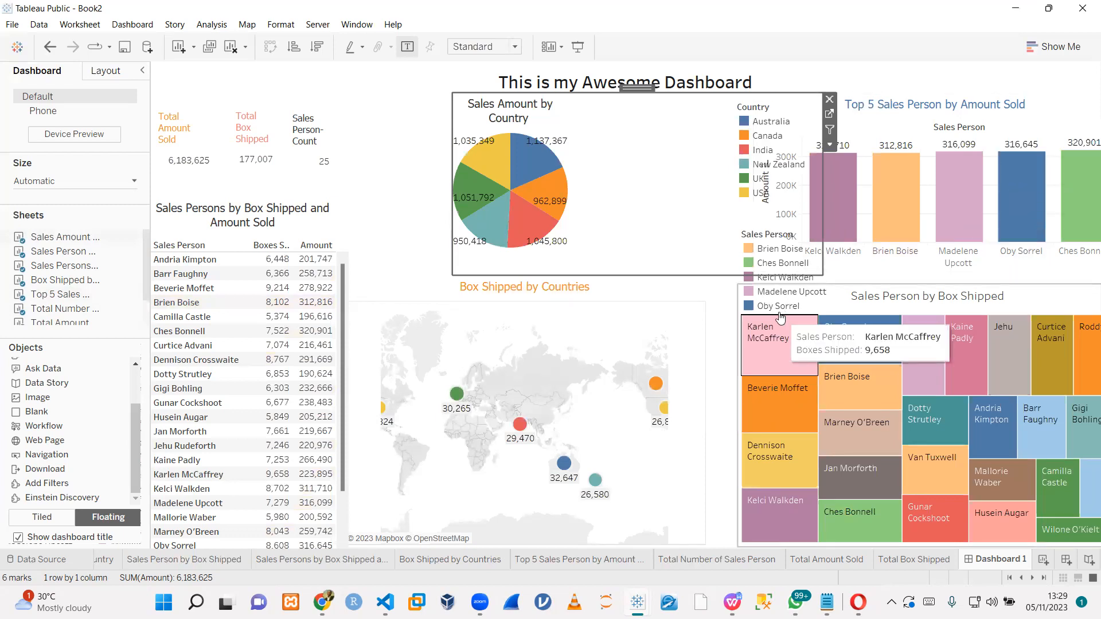
click(867, 291)
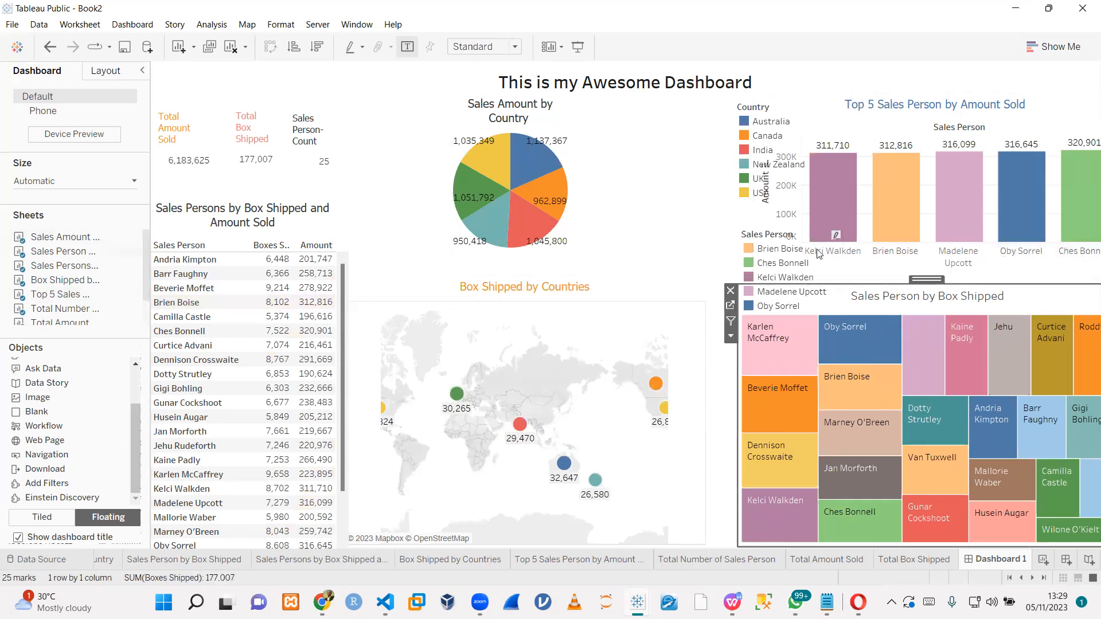
click(785, 276)
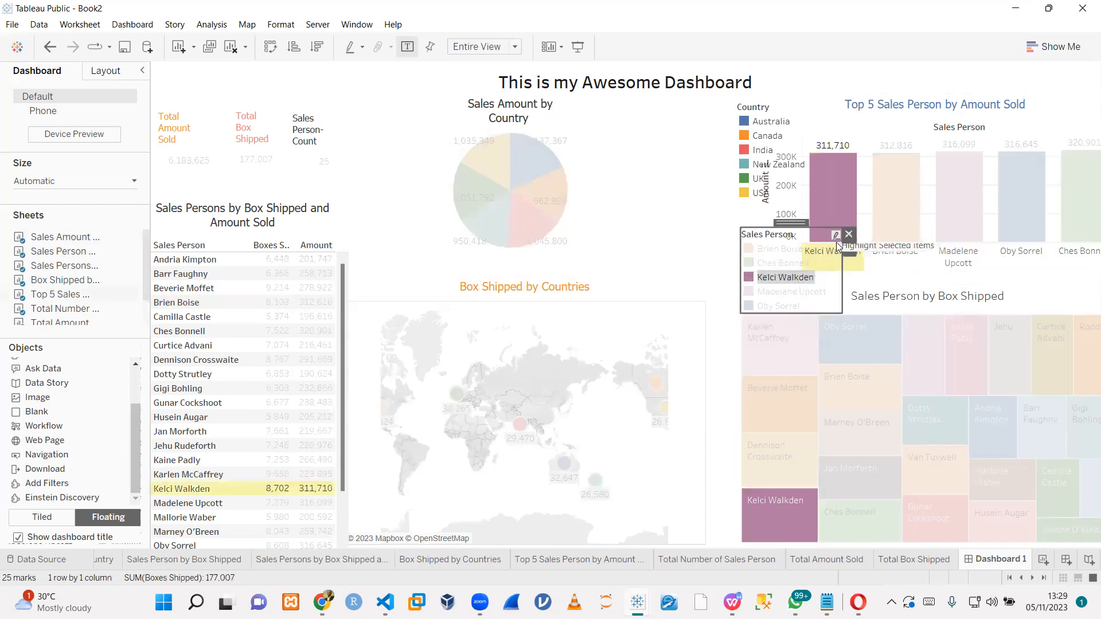
click(610, 213)
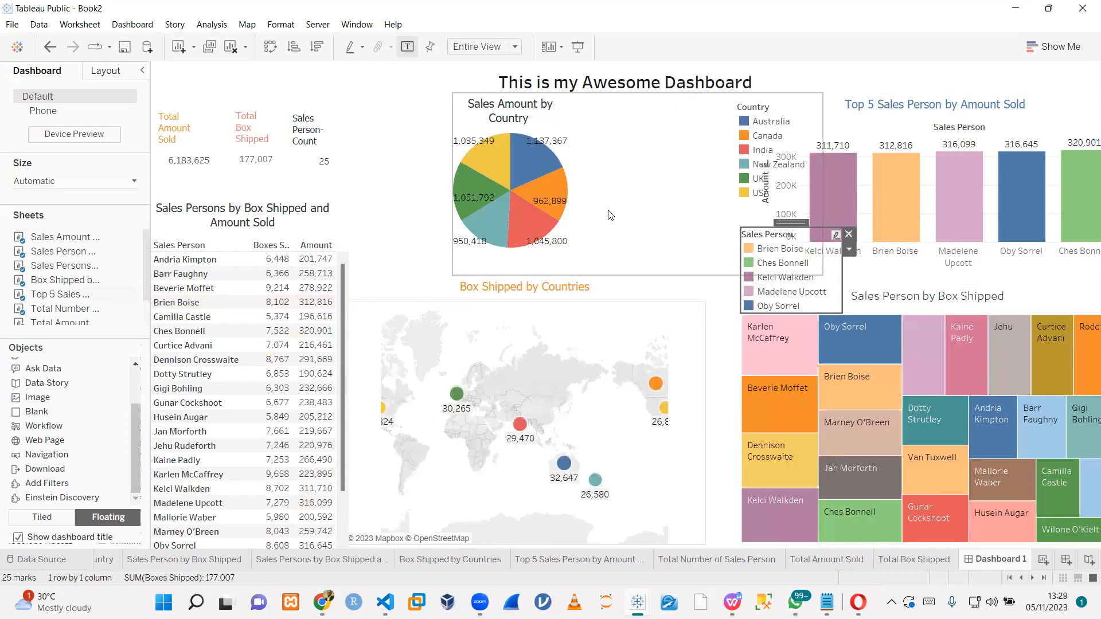
click(640, 198)
click(775, 284)
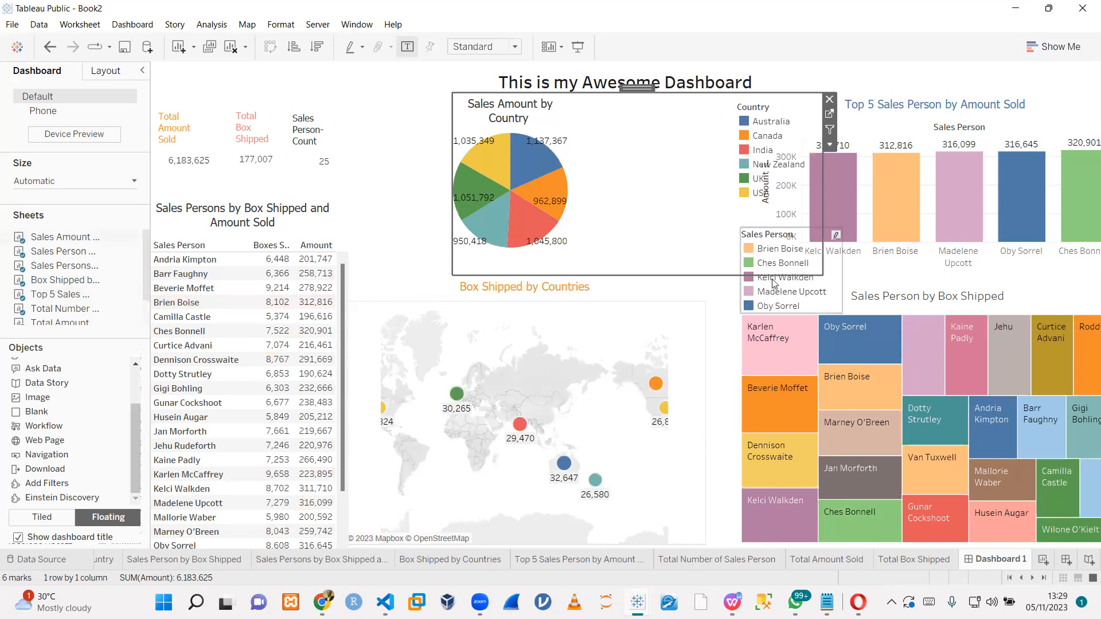
click(774, 284)
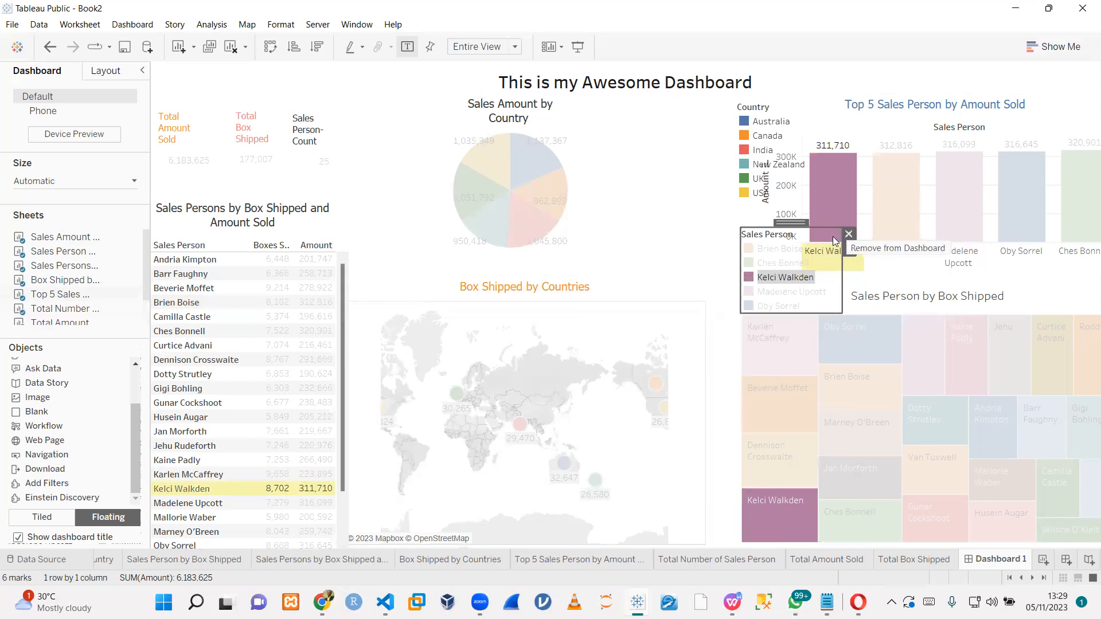
- Move the Sales Amount by Country pie chart back beside the Sales Person-Count total and narrow its frame to free space next to the pie
click(641, 180)
click(636, 92)
drag(637, 87, 536, 90)
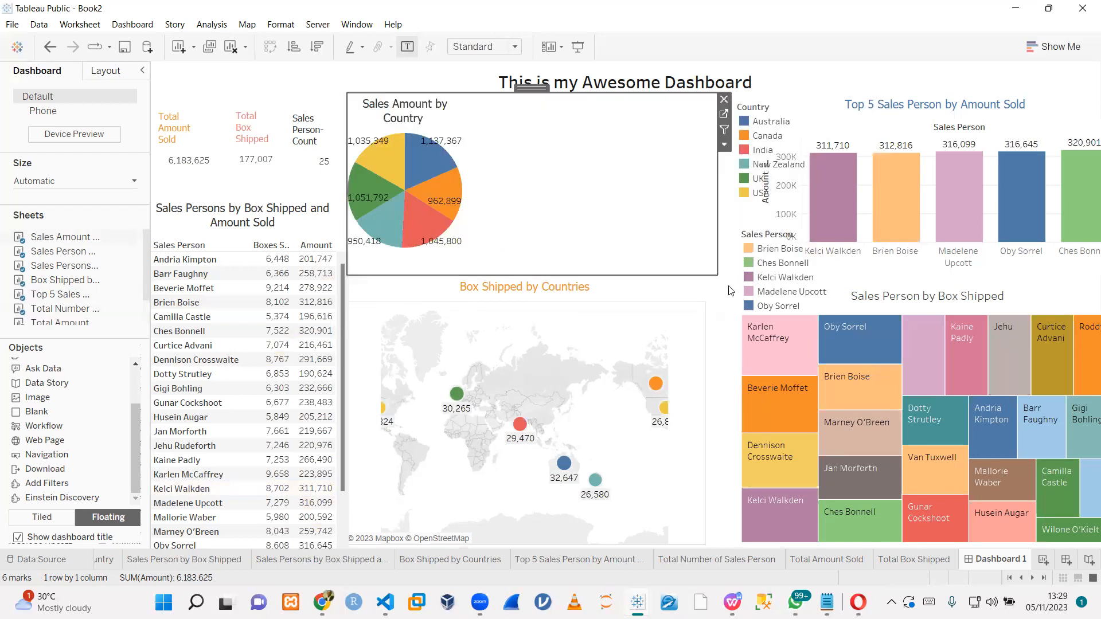
drag(713, 274, 554, 271)
- Move the Country color legend away from the Top 5 bar chart to beside the pie and extend its frame downward
click(756, 123)
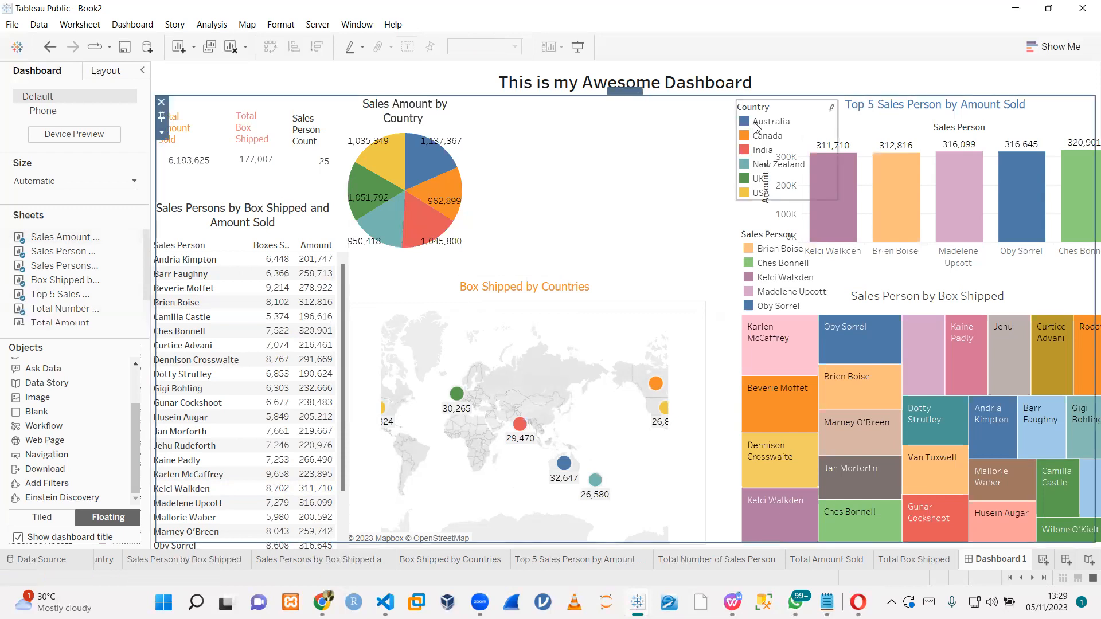
drag(673, 114, 532, 117)
drag(527, 109, 544, 104)
drag(591, 202, 597, 258)
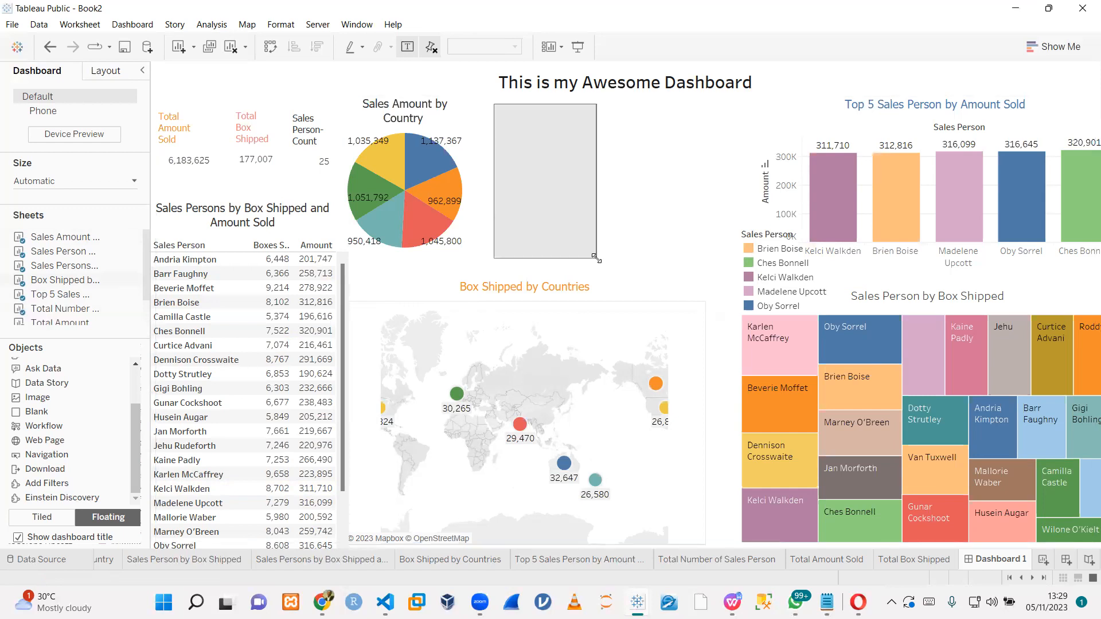
drag(545, 98, 418, 126)
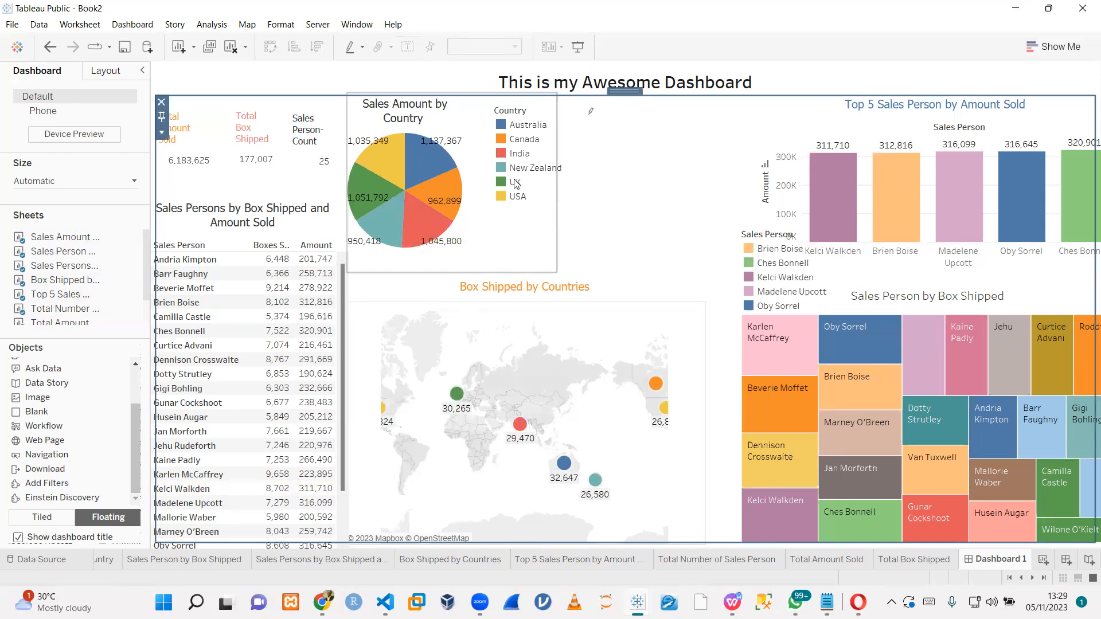
- Move the Sales Person color legend between the Country legend and the Top 5 bar chart and enlarge its frame slightly
click(777, 248)
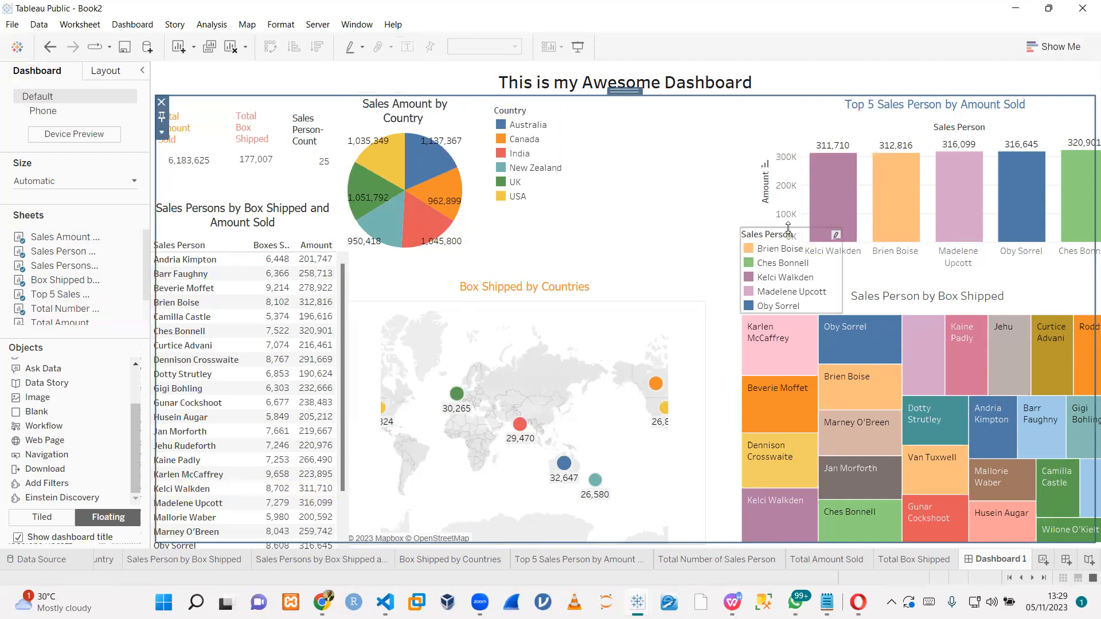
drag(790, 223, 682, 167)
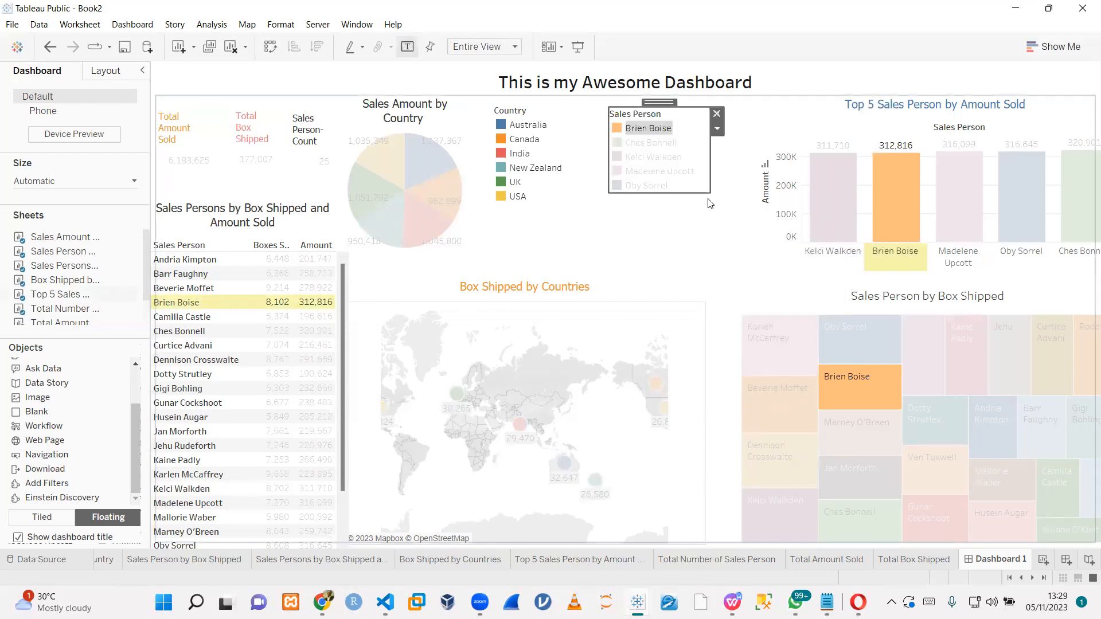
mouse_move(712, 209)
mouse_down()
mouse_move(748, 266)
mouse_move(730, 214)
mouse_up()
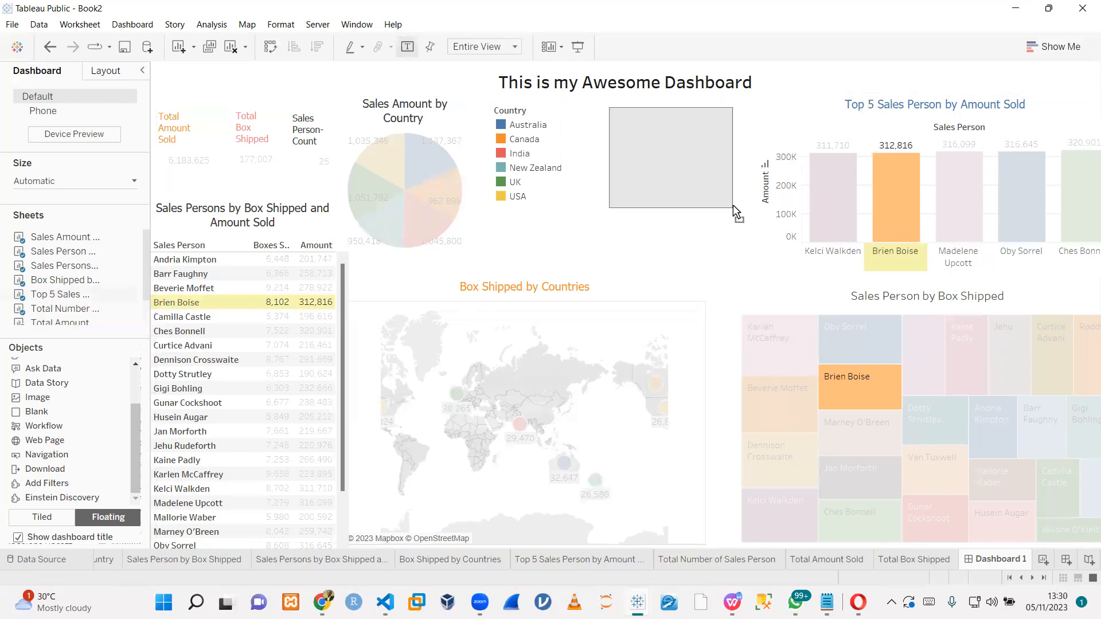
click(657, 251)
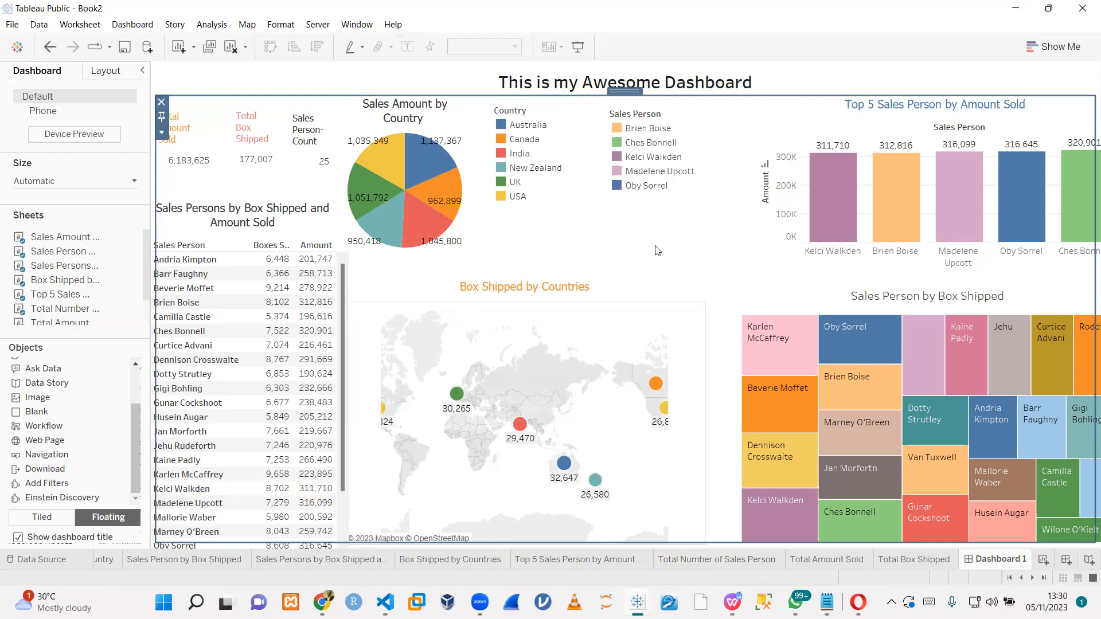
click(712, 94)
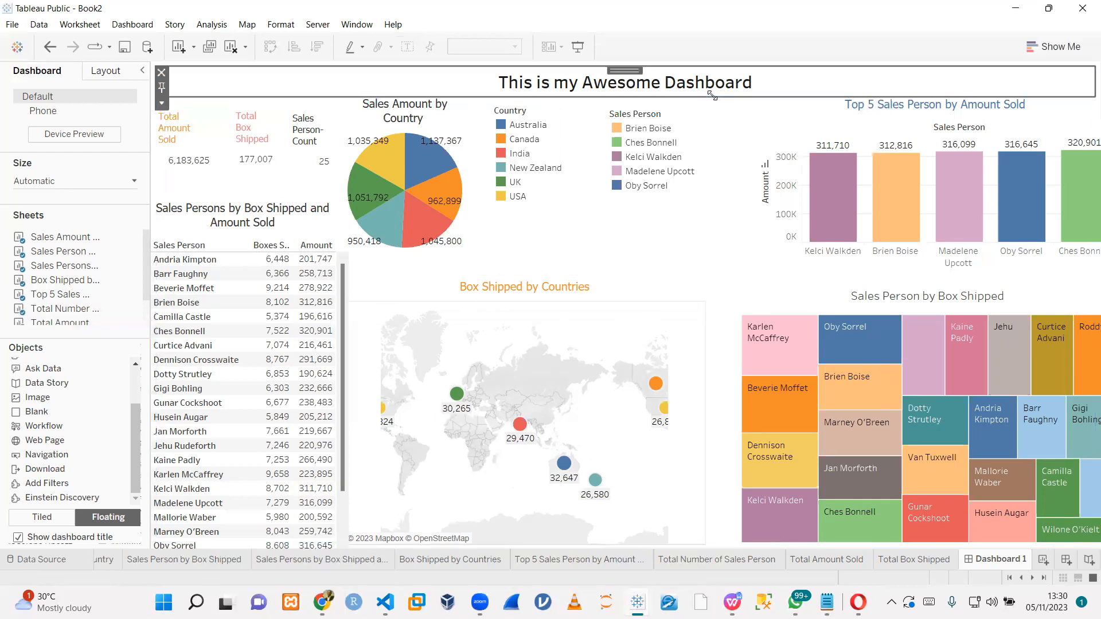
double_click(712, 94)
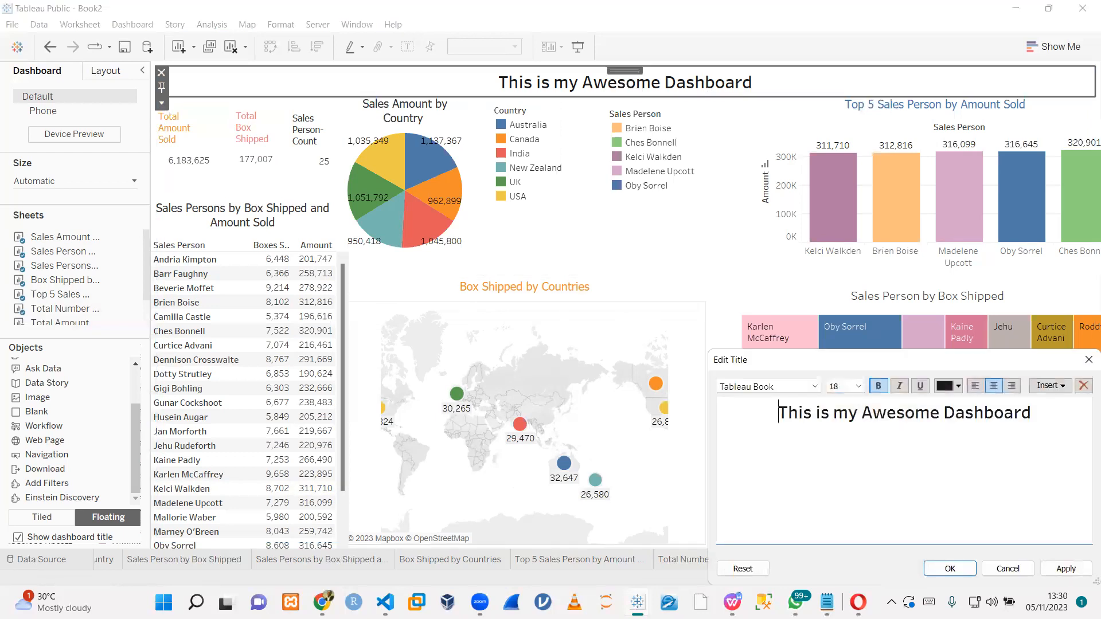
click(1088, 359)
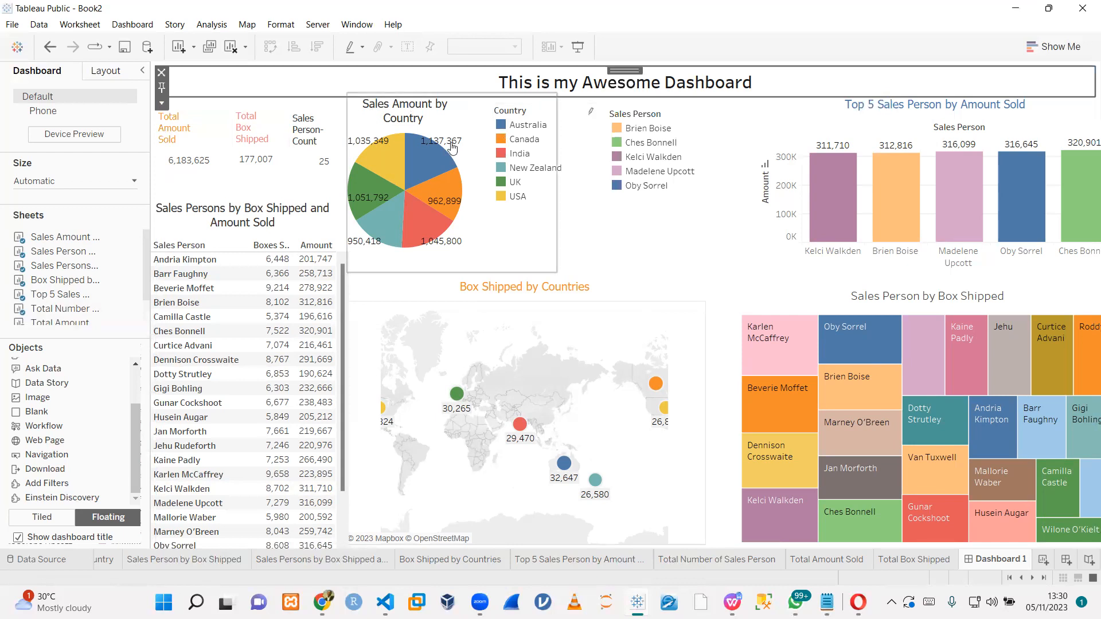
mouse_move(424, 165)
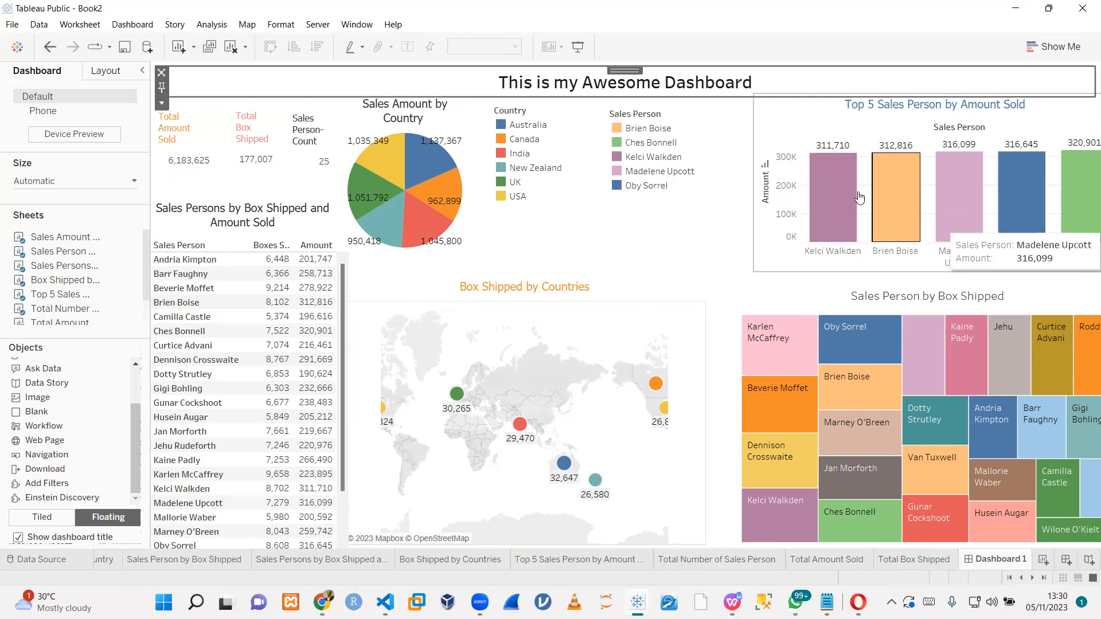
click(731, 231)
click(903, 93)
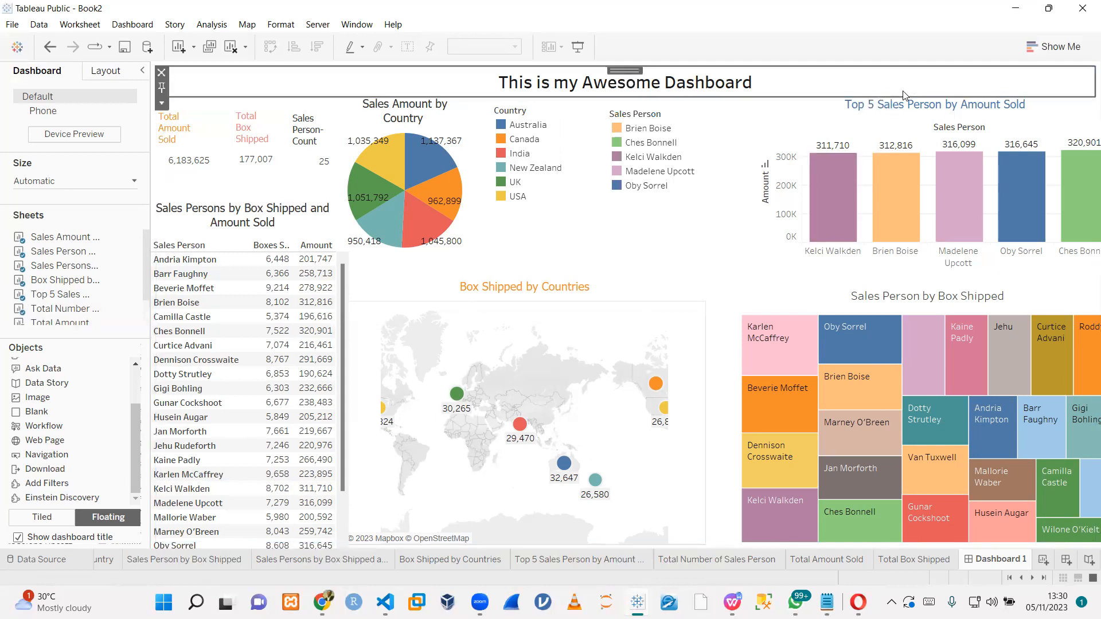